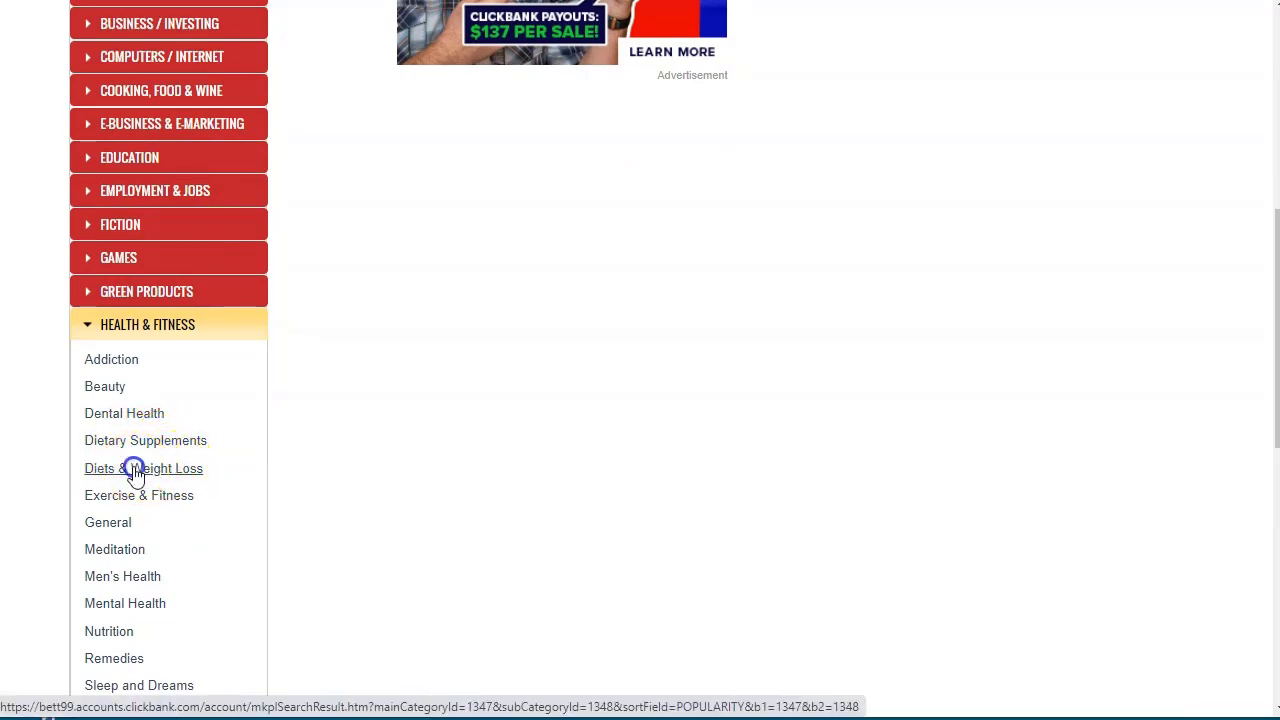
List the marketplace offers in Health & Fitness under Diets & Weight Loss, sorted by Gravity
left_click(137, 476)
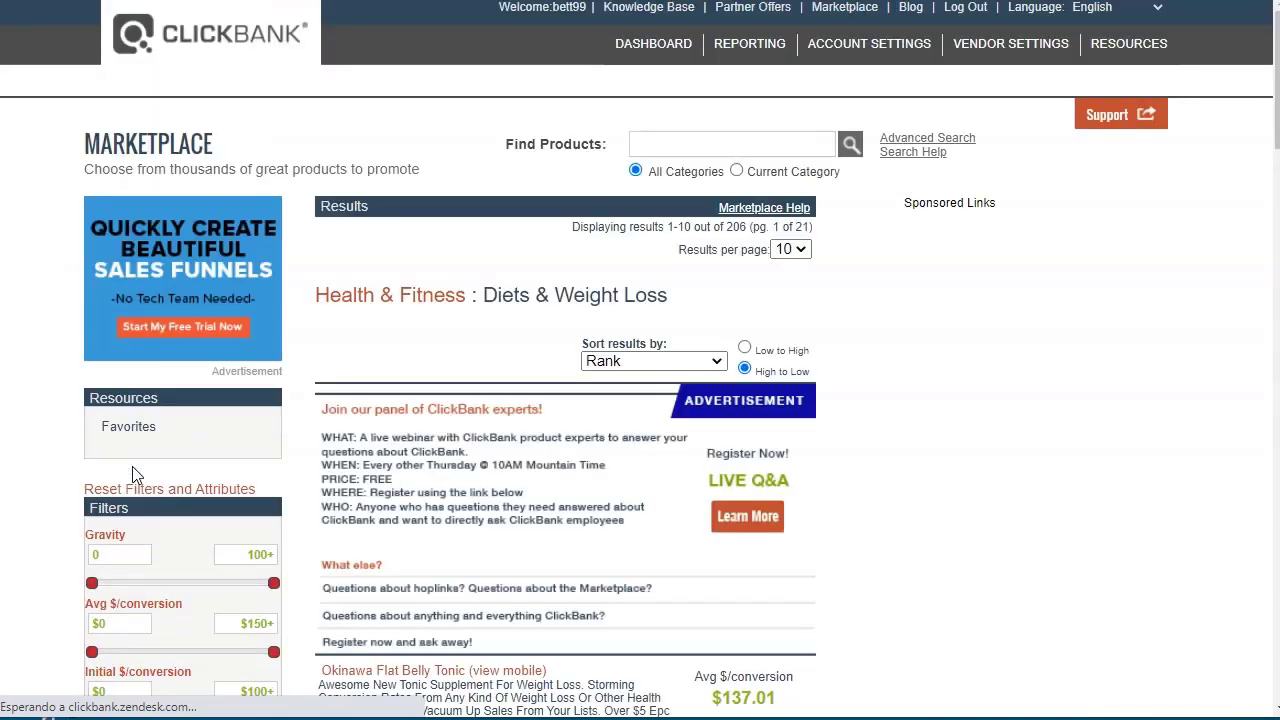
left_click(698, 358)
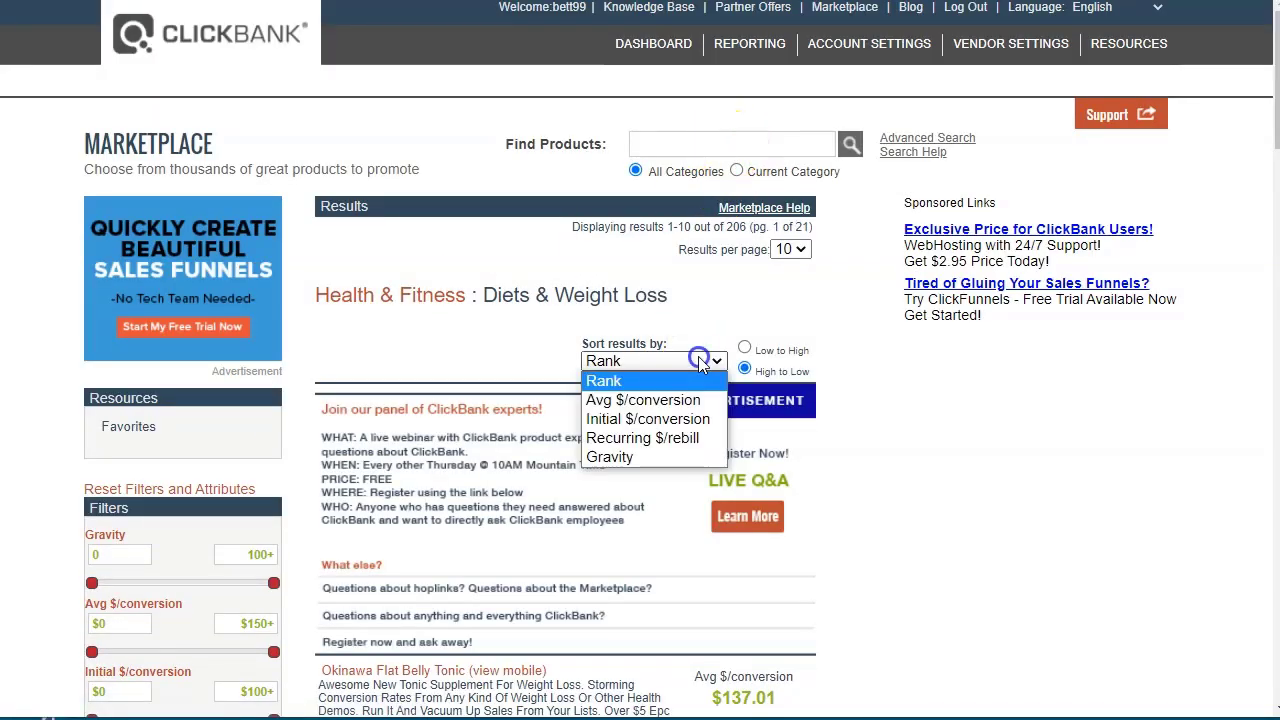
left_click(645, 454)
Review the leading weight loss offers and choose to promote The Smoothie Diet: 21 Day Rapid Weight Loss Program
scroll(545, 372, "down", 4)
scroll(422, 343, "down", 4)
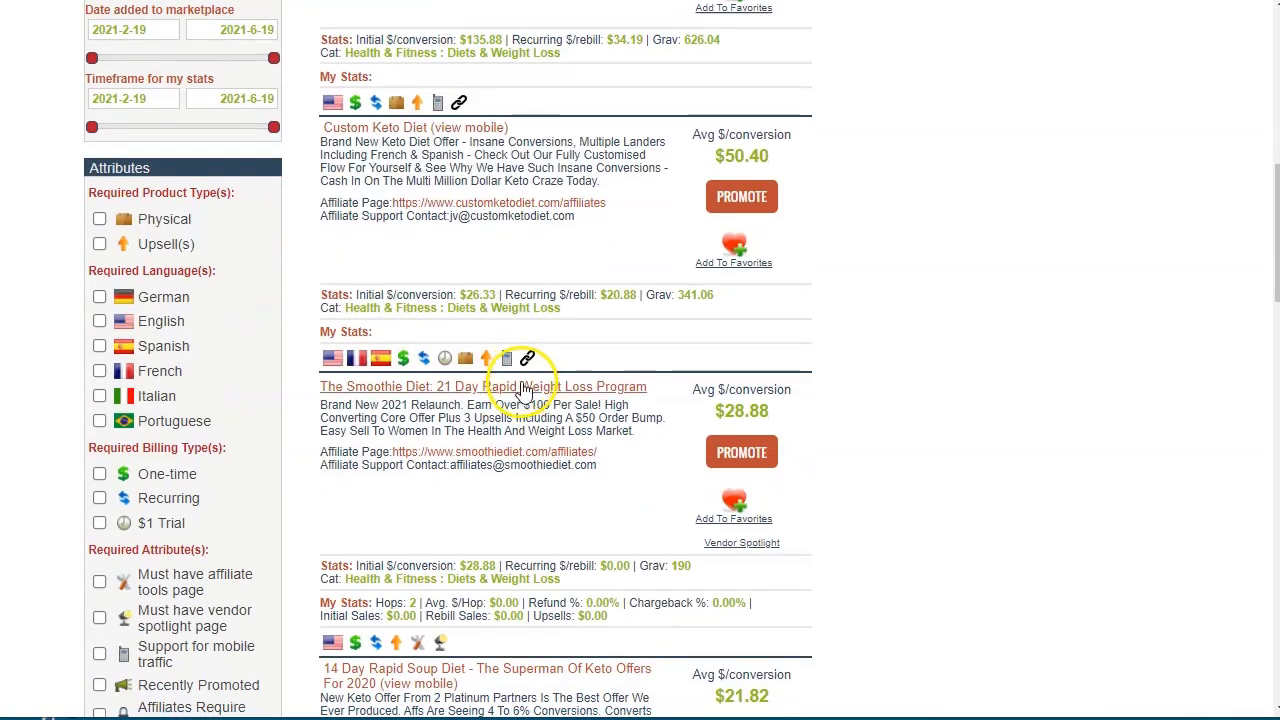
scroll(522, 386, "up", 3)
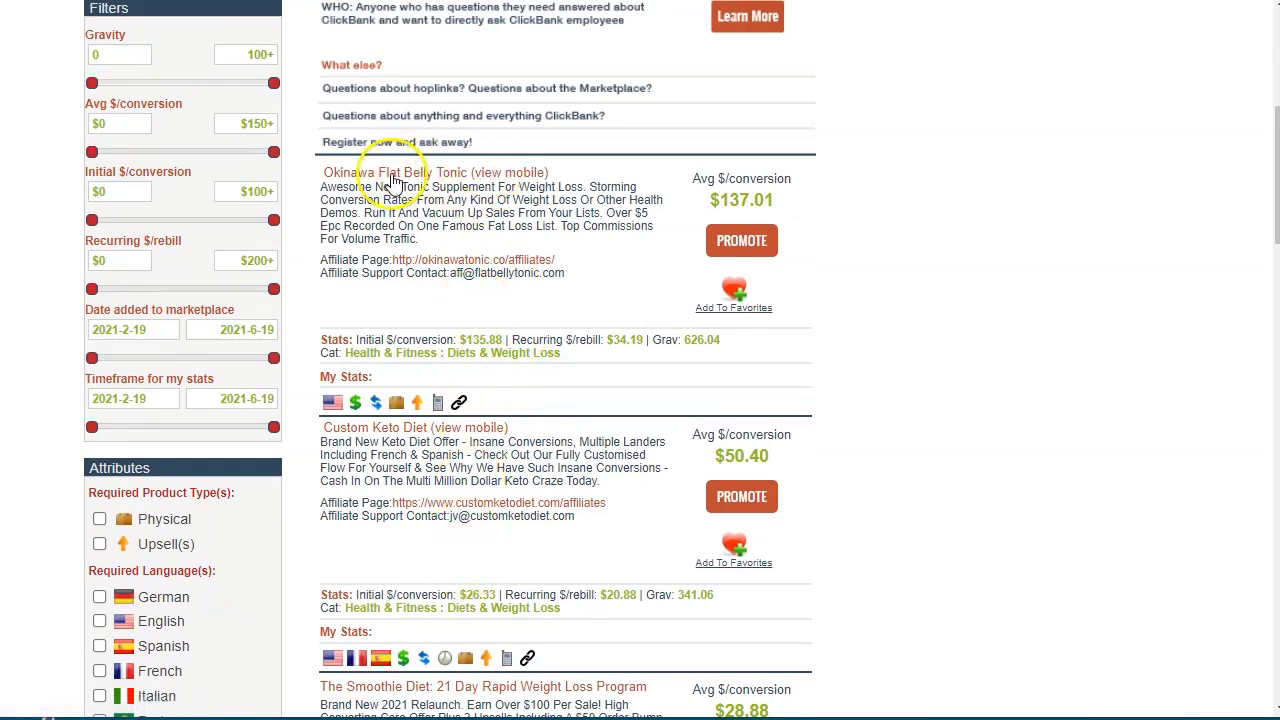
scroll(440, 175, "down", 1)
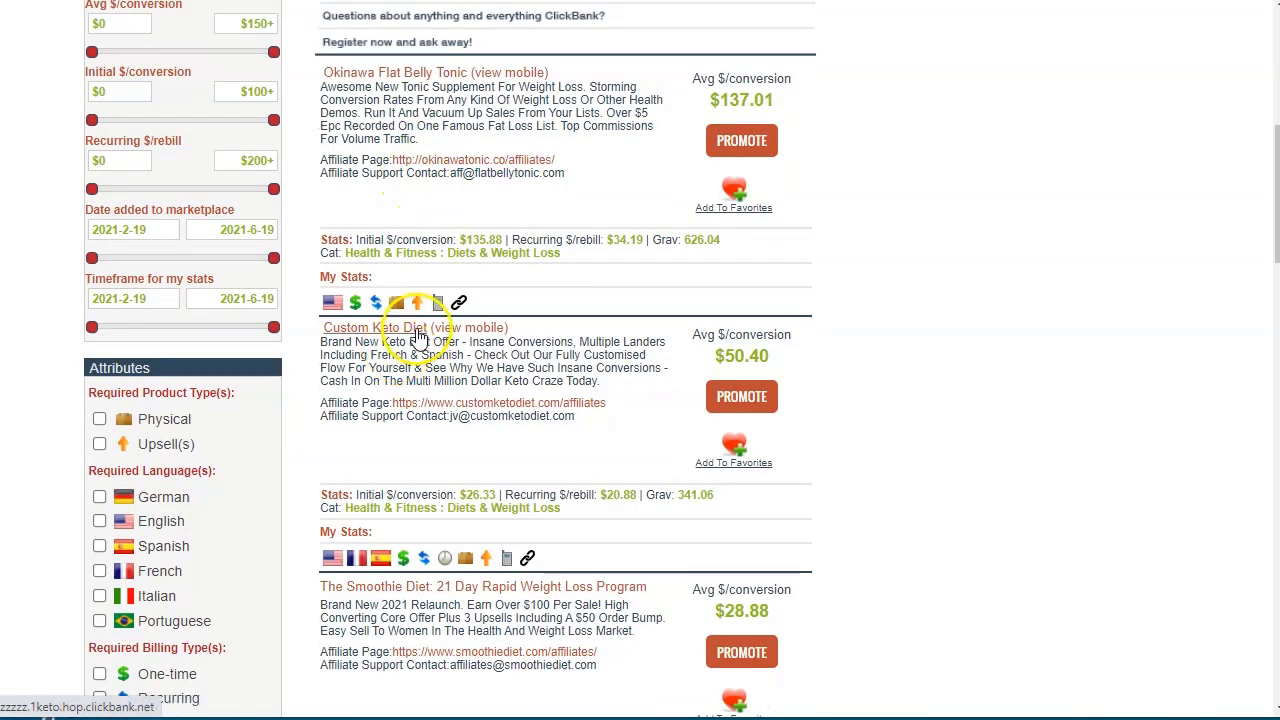
scroll(483, 597, "down", 1)
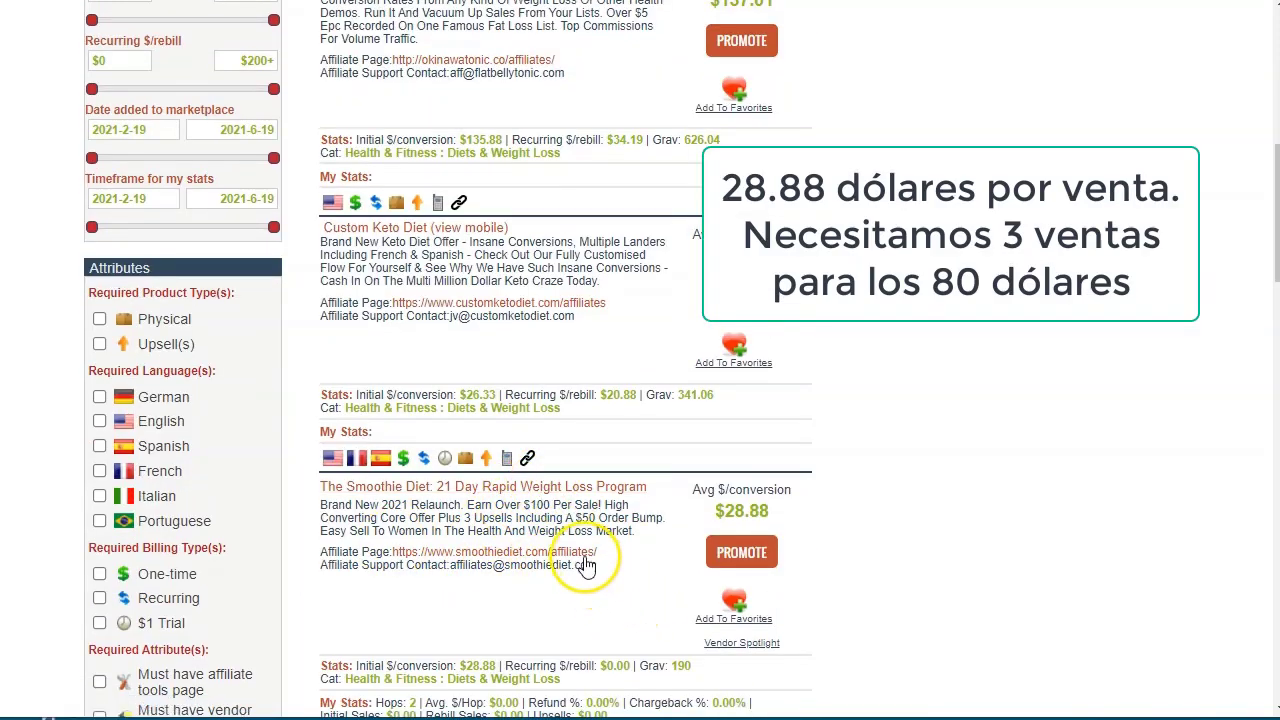
left_click(742, 553)
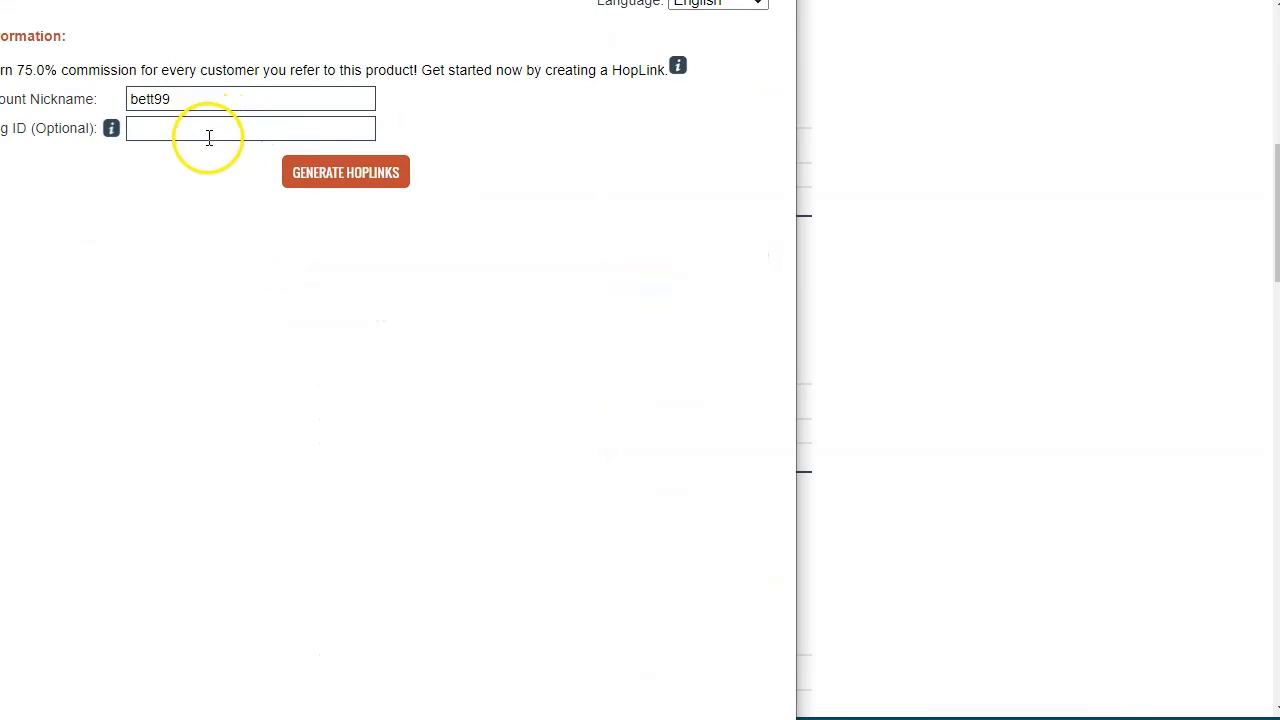
Generate the offer's HopLink with the tracking ID "yt" and copy it to the clipboard
left_click(207, 137)
key("Escape")
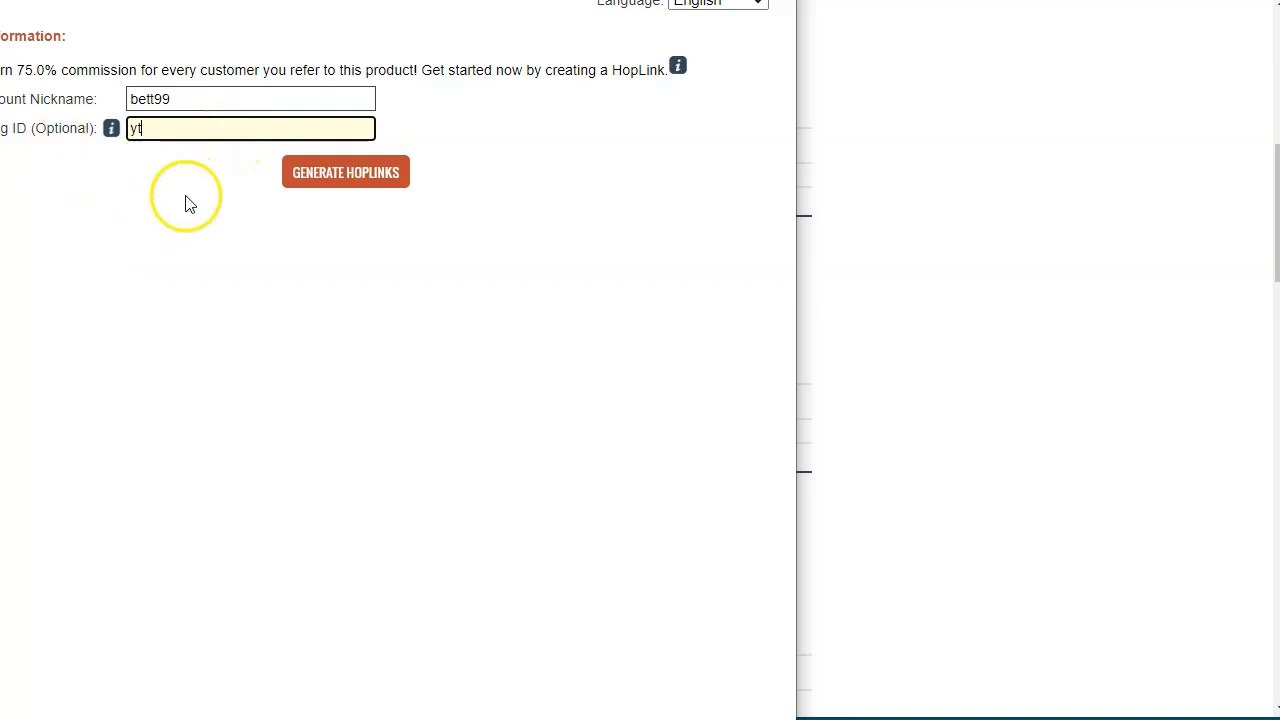
left_click(343, 176)
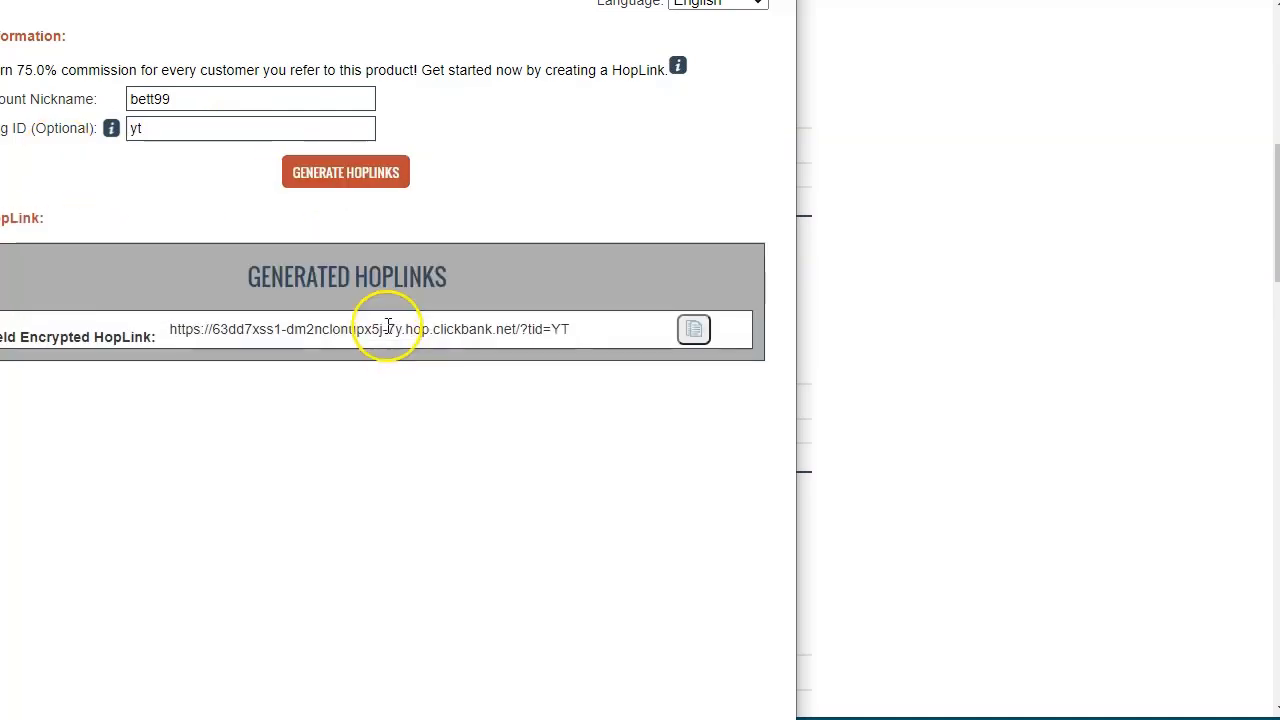
left_click(694, 336)
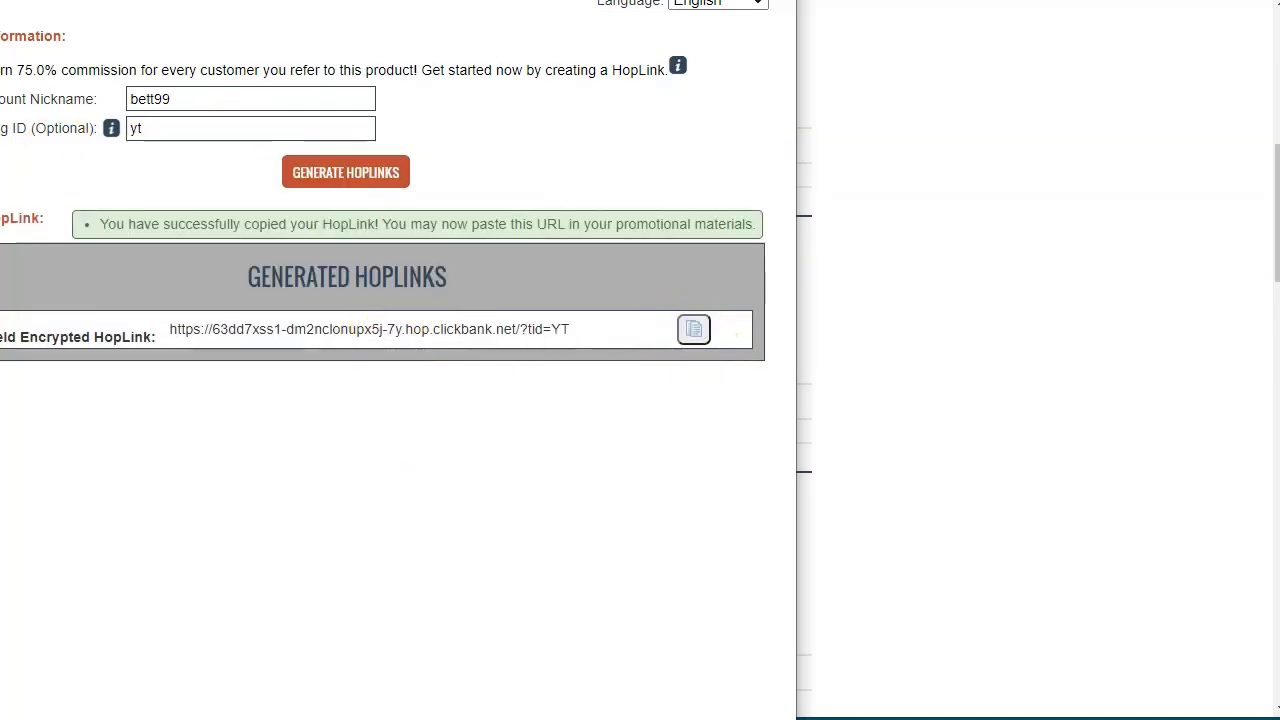
Switch to Notepad++, write the heading "oferta para promocionar:" and paste the copied HopLink on the line below
key("alt+Tab")
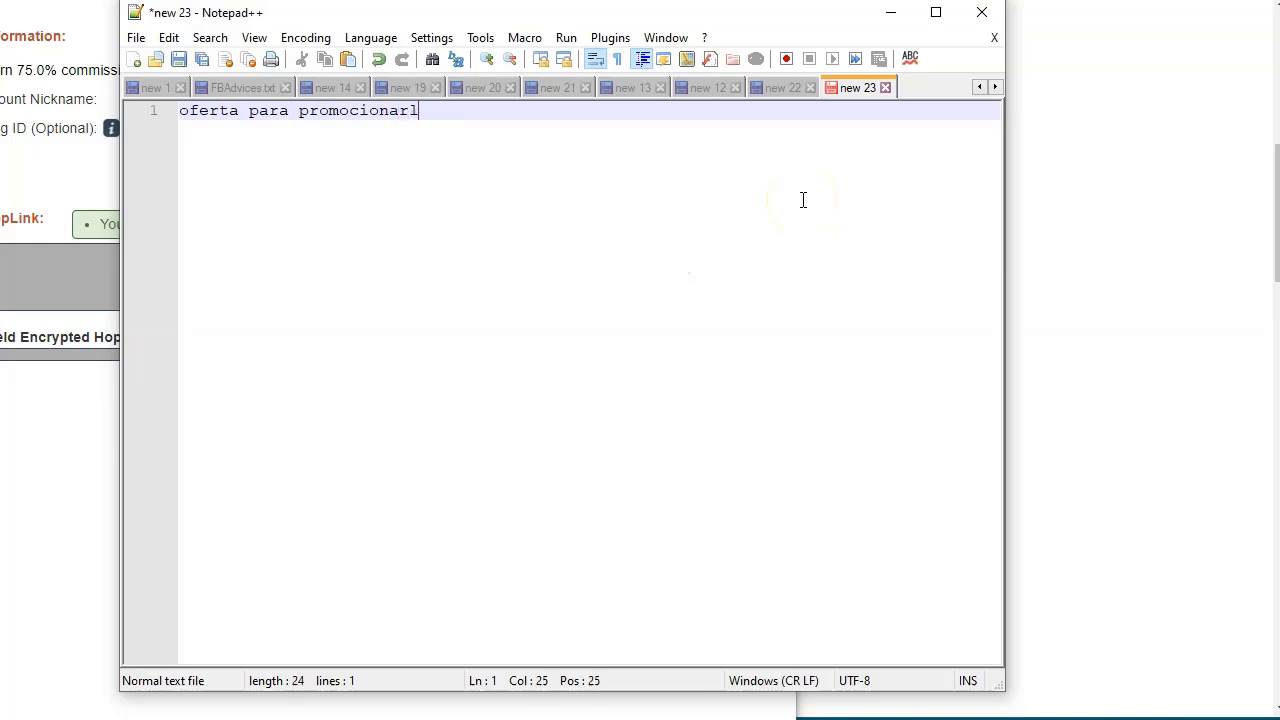
type("oferta para promocionar:")
key("Return")
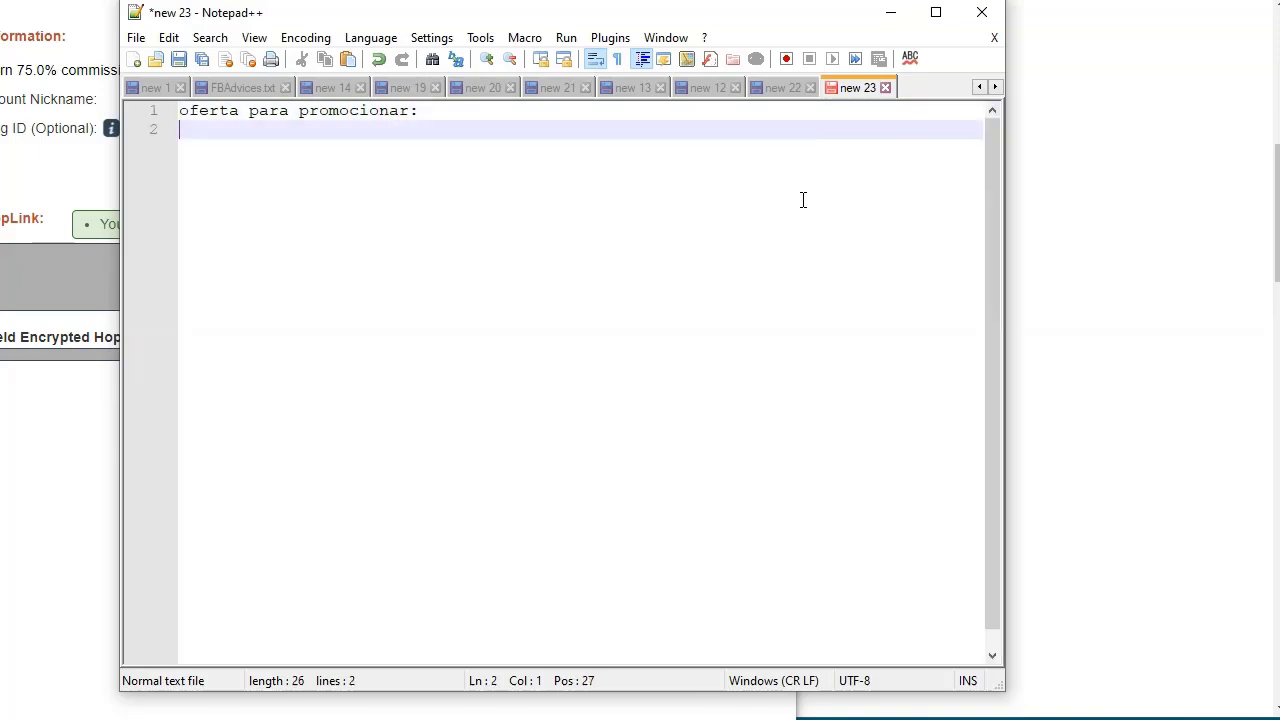
key("ctrl+v")
Label the HopLink "smoothies 12 dias clickbank" on a line above it and add two empty lines below the link
key("Up")
key("Return")
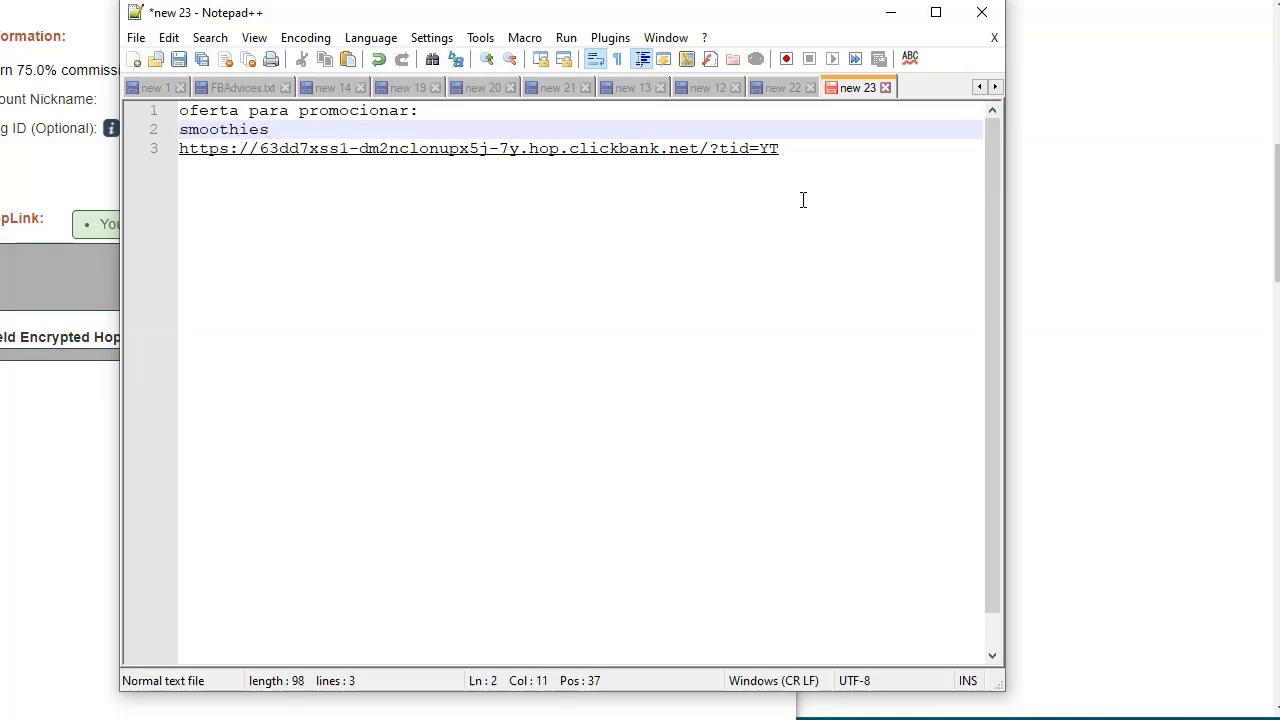
type("smoothies 12 dias click")
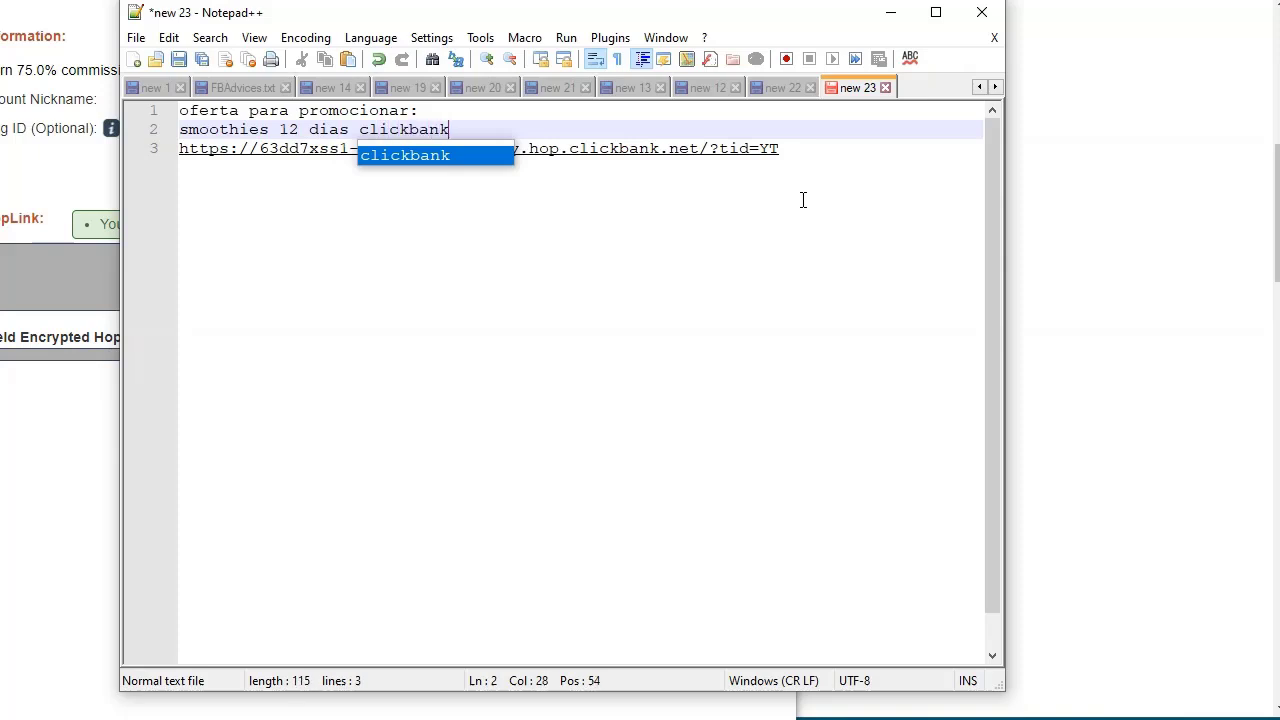
type("bank")
left_click(814, 150)
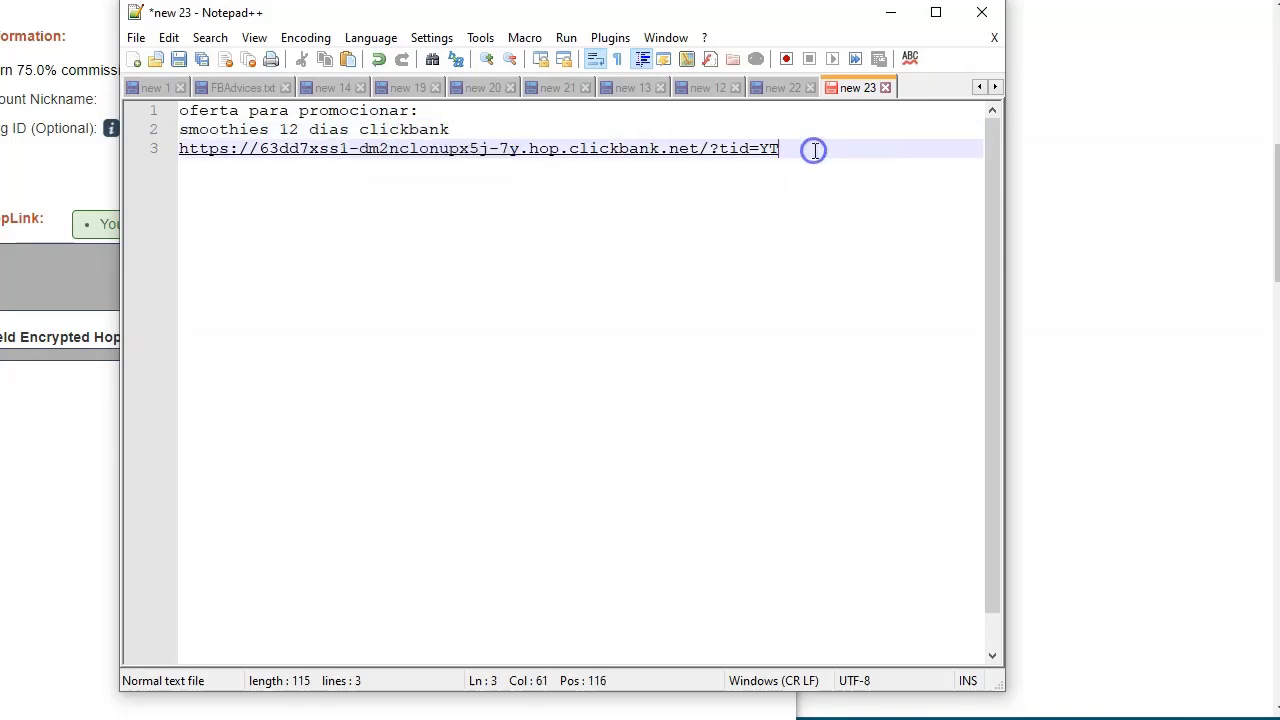
key("Return")
key("Return")
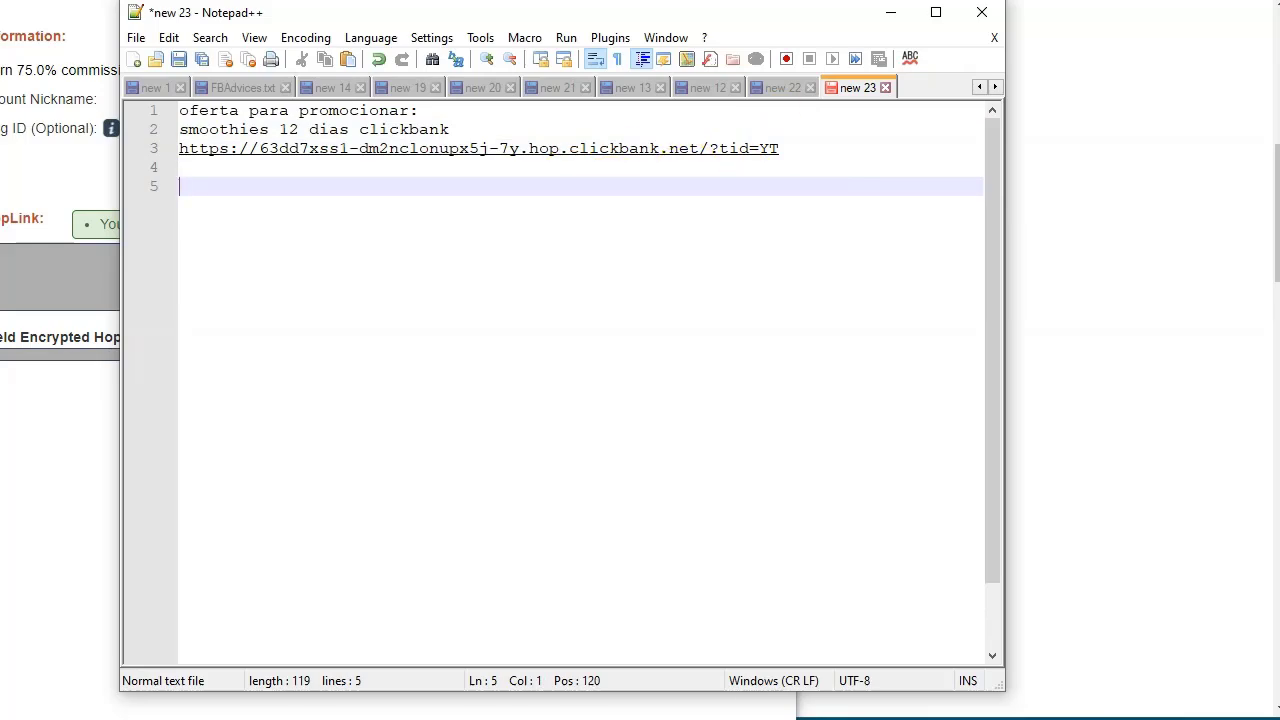
Switch to Bitly, create a short link from the HopLink and copy the shortened address
key("alt+Tab")
left_click(914, 28)
key("ctrl+v")
left_click(1128, 677)
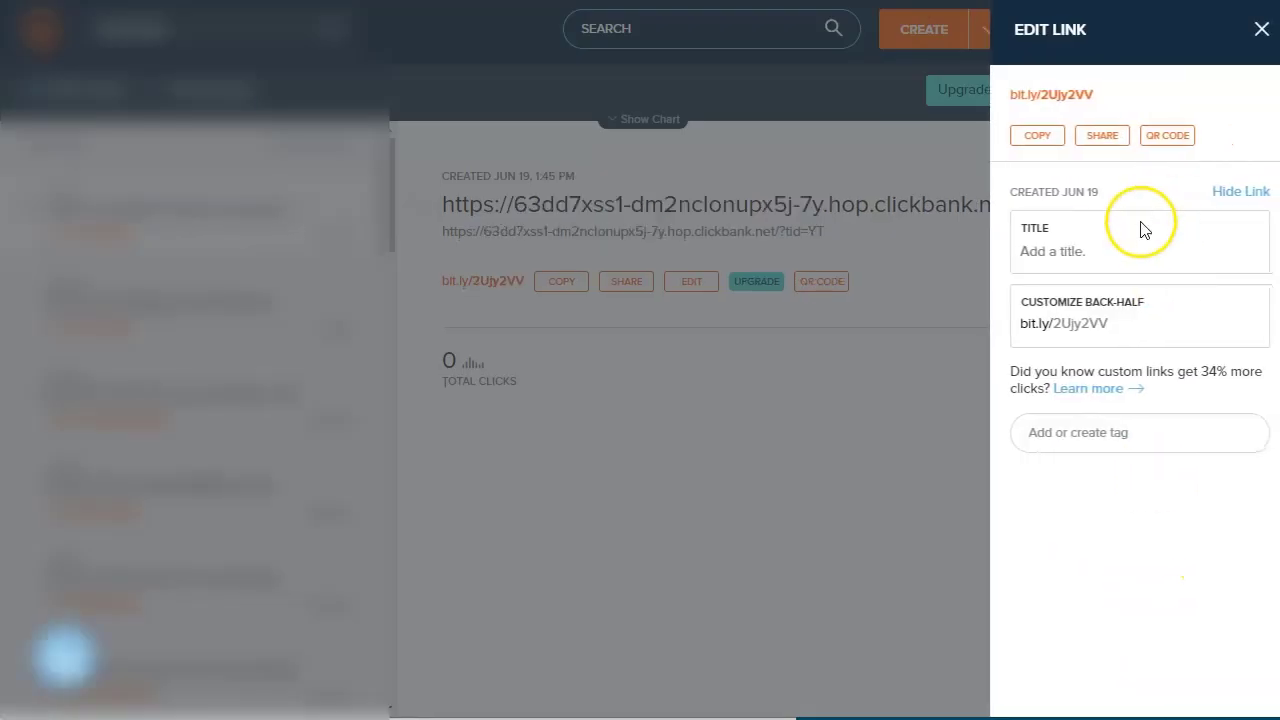
left_click(1040, 137)
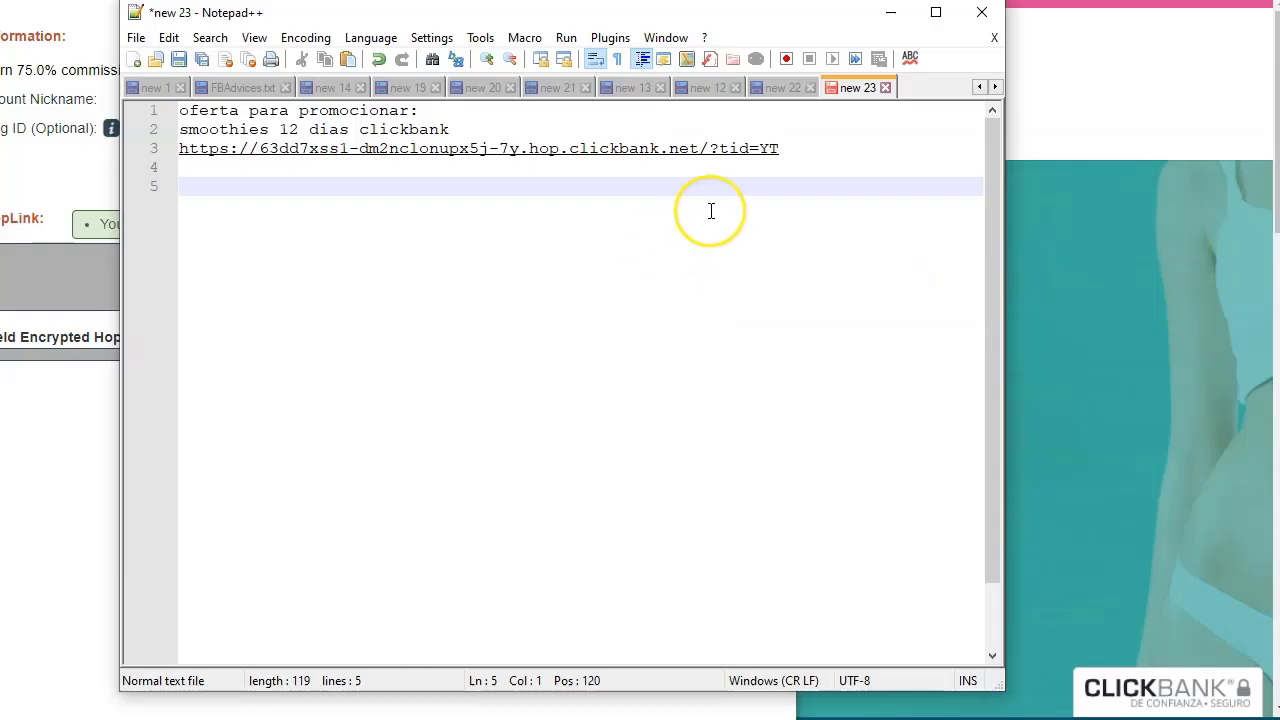
Paste the short link into the Notepad++ note and label it "enlace acortado." on the line above
key("ctrl+v")
key("Up")
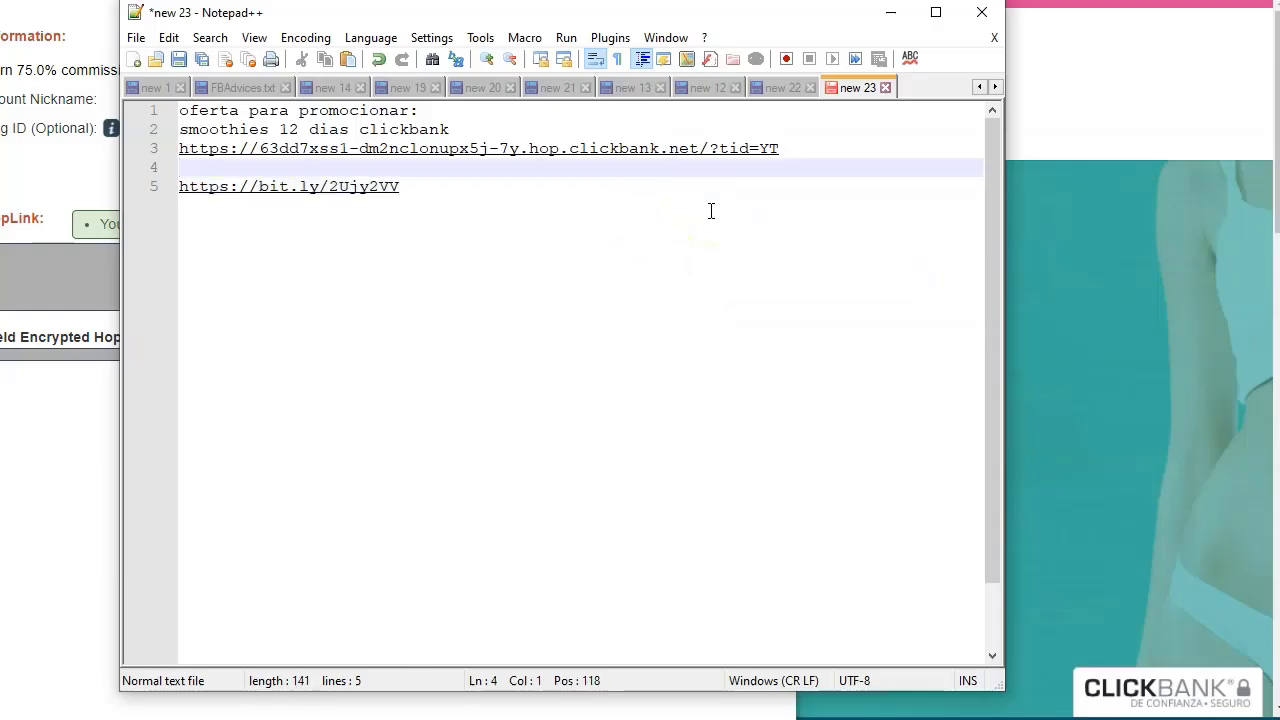
key("Return")
type("enlace acortado.")
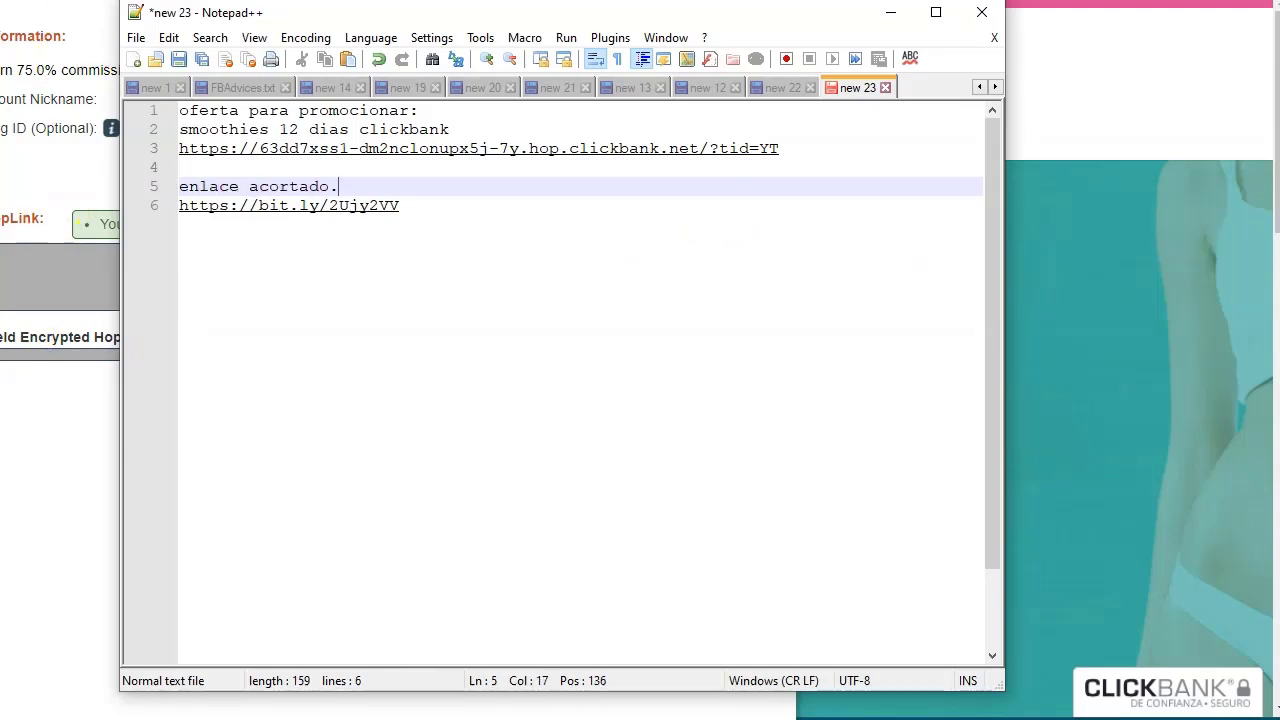
Switch to Canva and create a new blank YouTube video ad design at 1920 × 1080 px
key("alt+Tab")
key("alt+Tab")
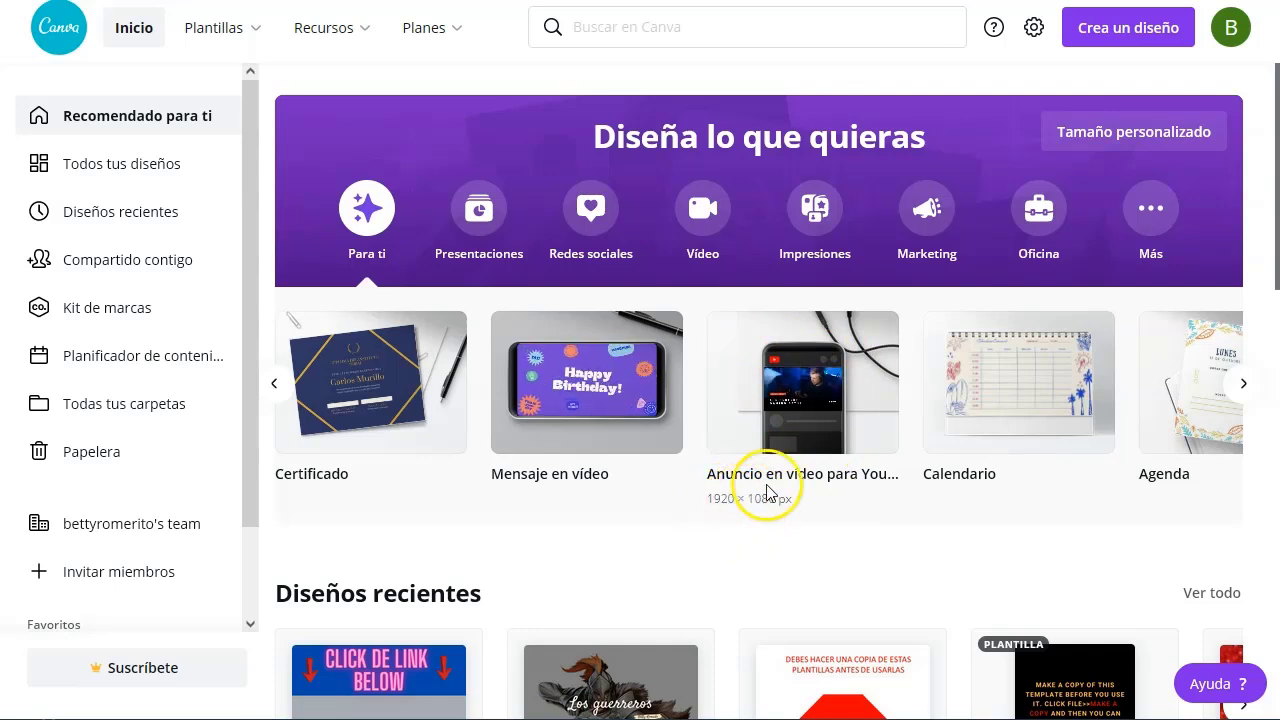
left_click(810, 402)
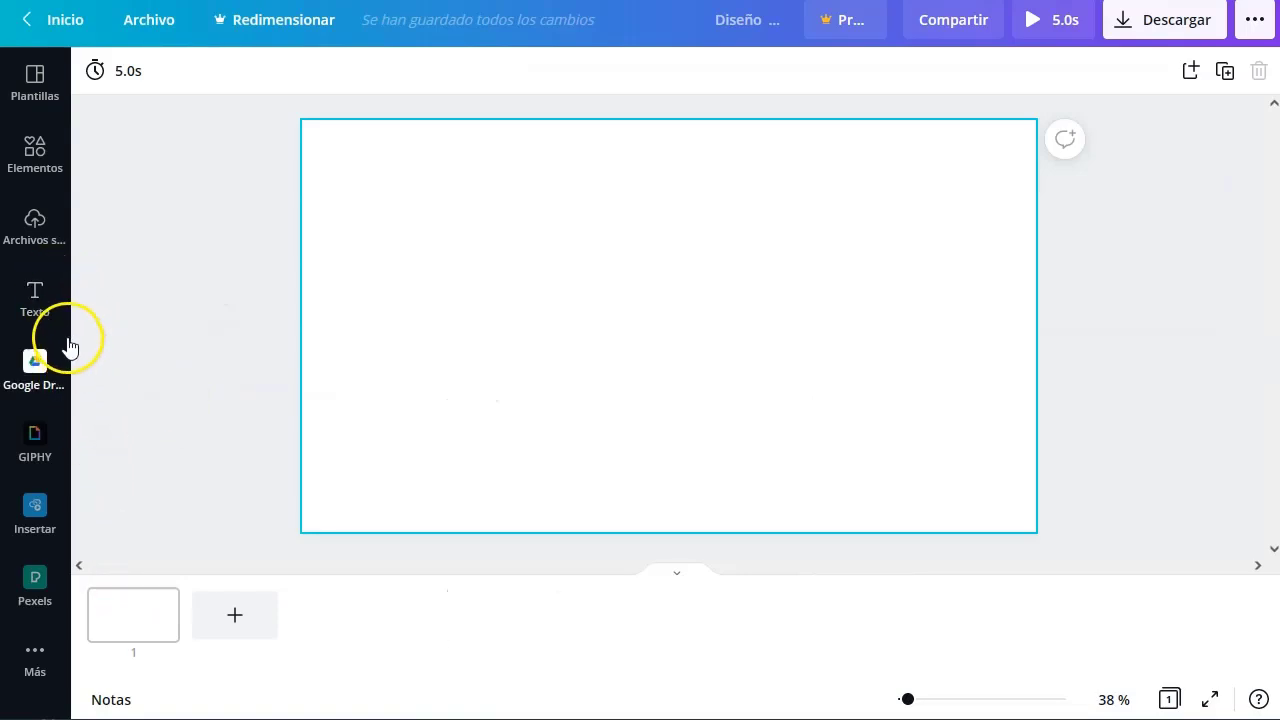
Look through the available video ad templates for the blank design, then return to the start and hide them
scroll(195, 470, "down", 2)
scroll(195, 497, "down", 3)
scroll(197, 515, "down", 1)
scroll(198, 516, "down", 3)
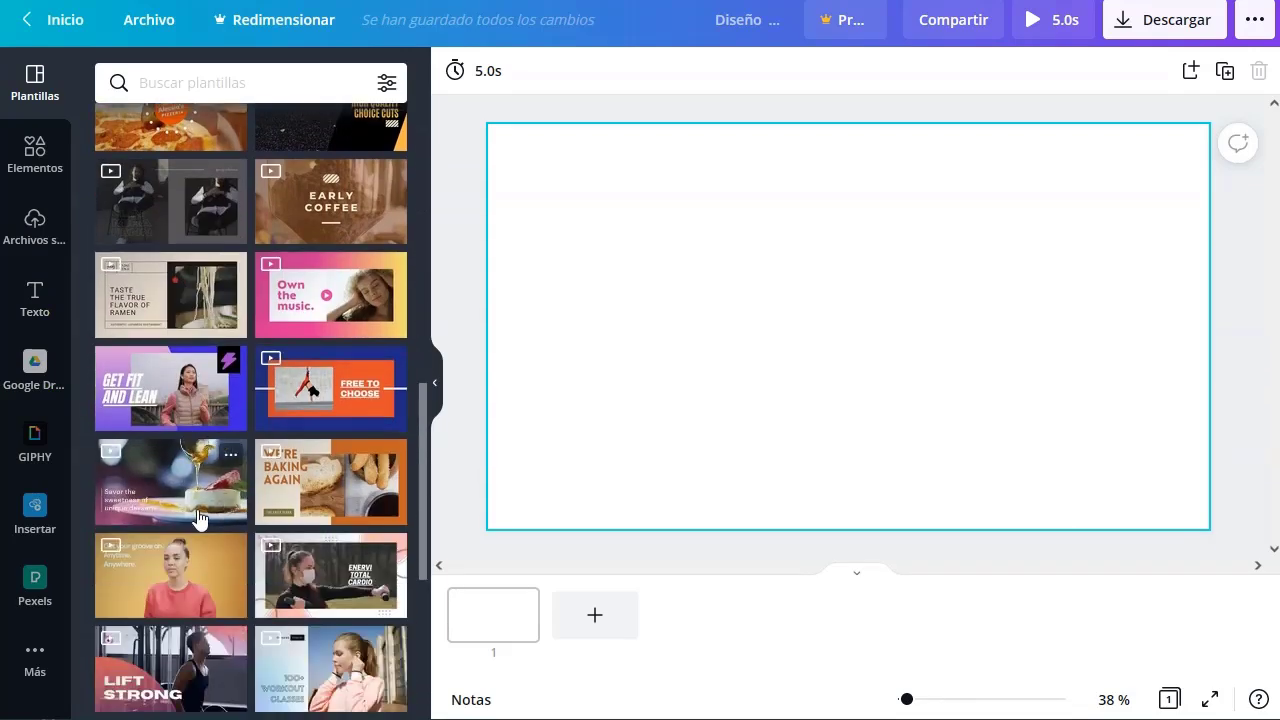
scroll(198, 516, "down", 1)
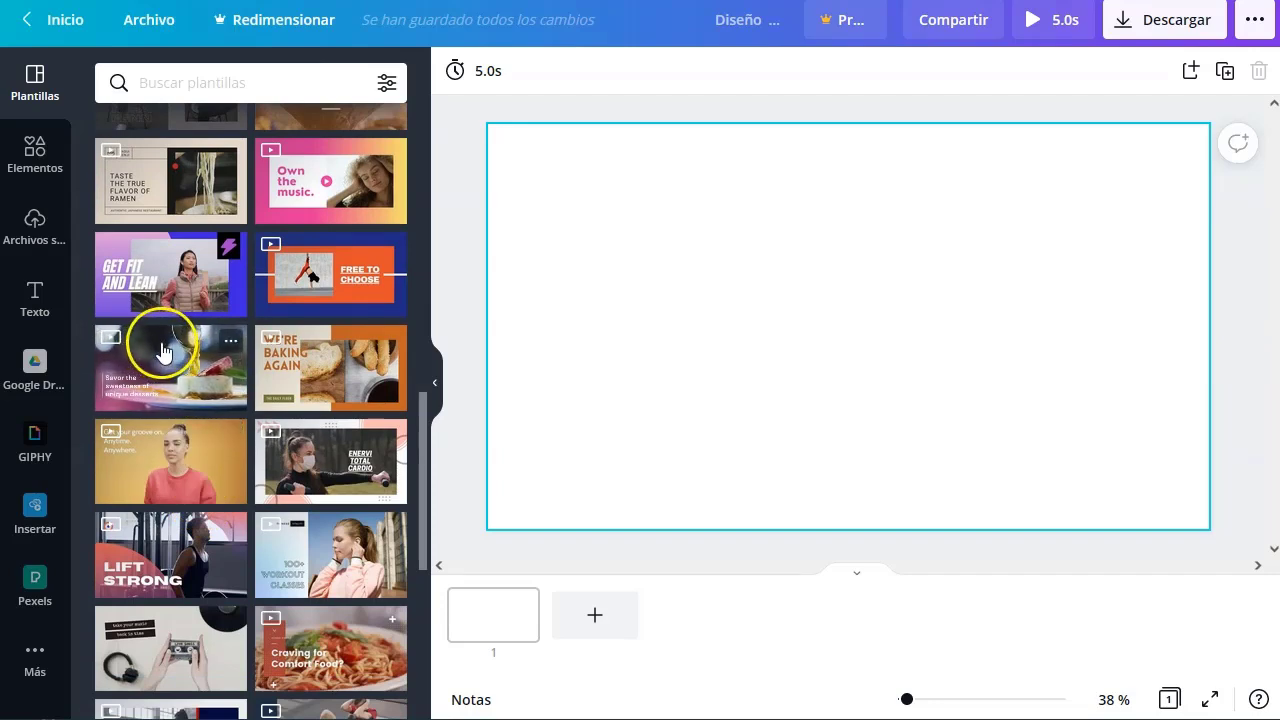
scroll(160, 360, "down", 2)
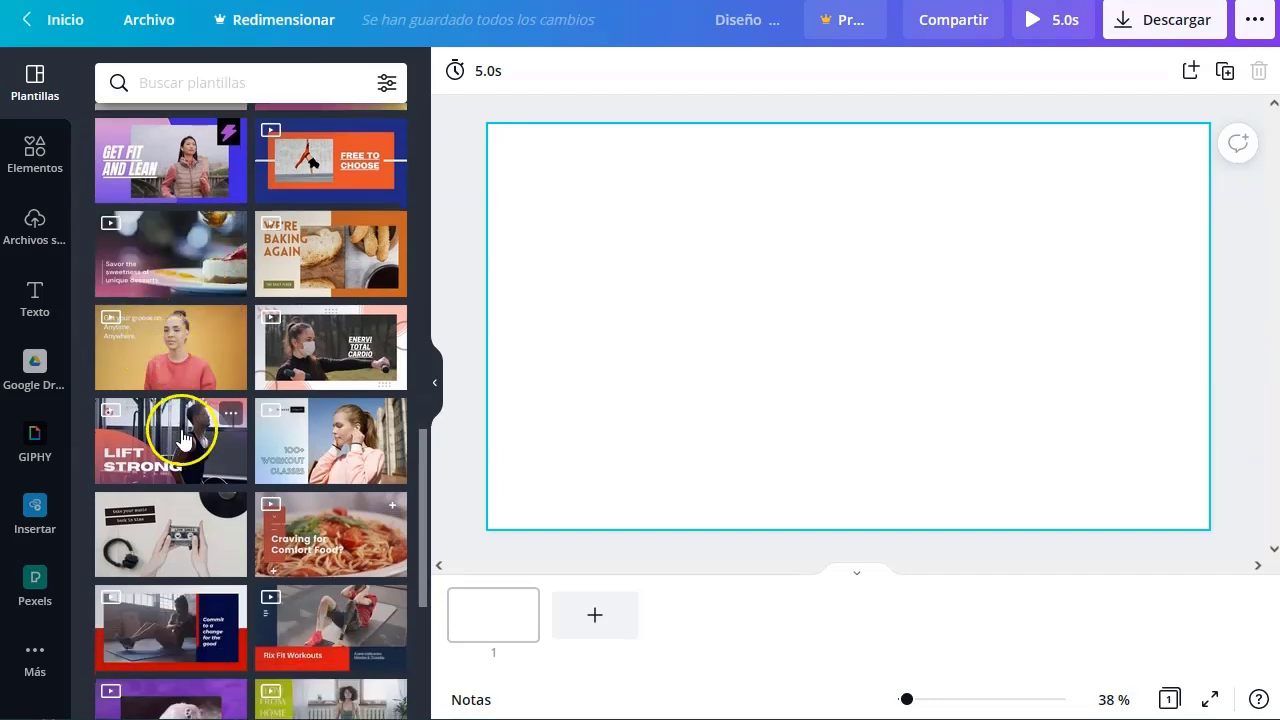
scroll(200, 543, "down", 1)
scroll(208, 560, "down", 2)
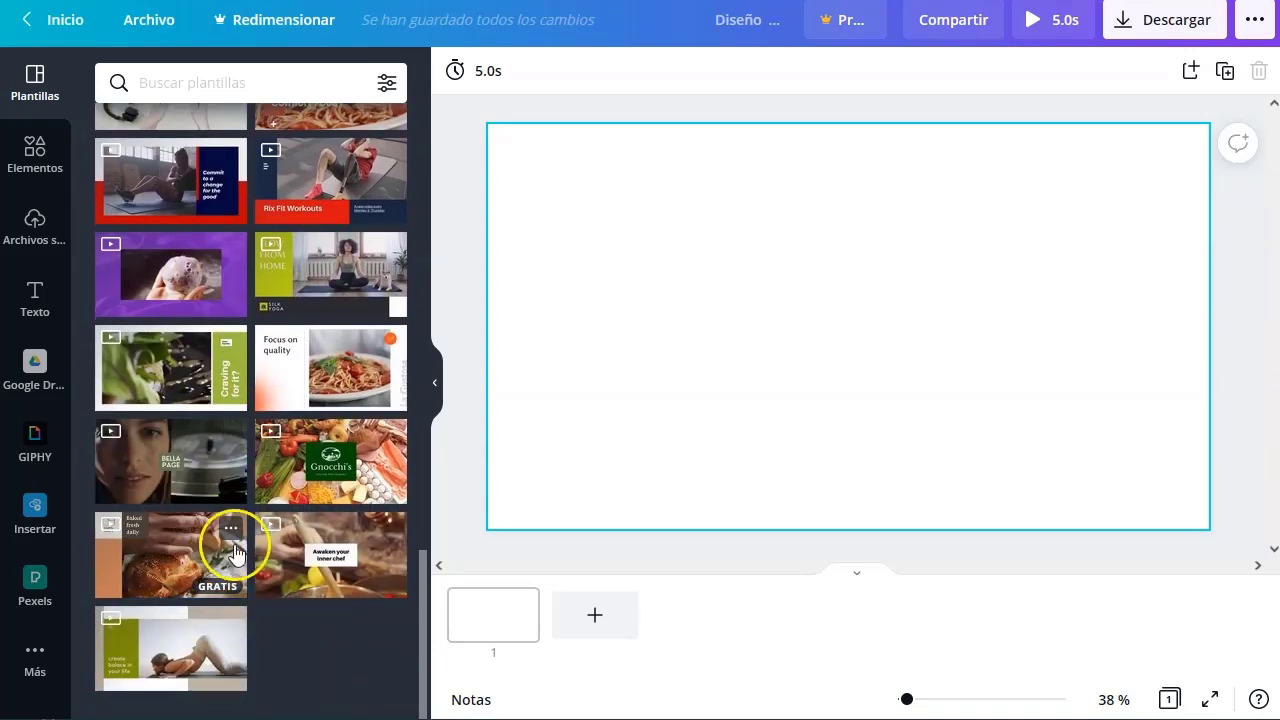
scroll(354, 380, "up", 10)
scroll(300, 340, "up", 5)
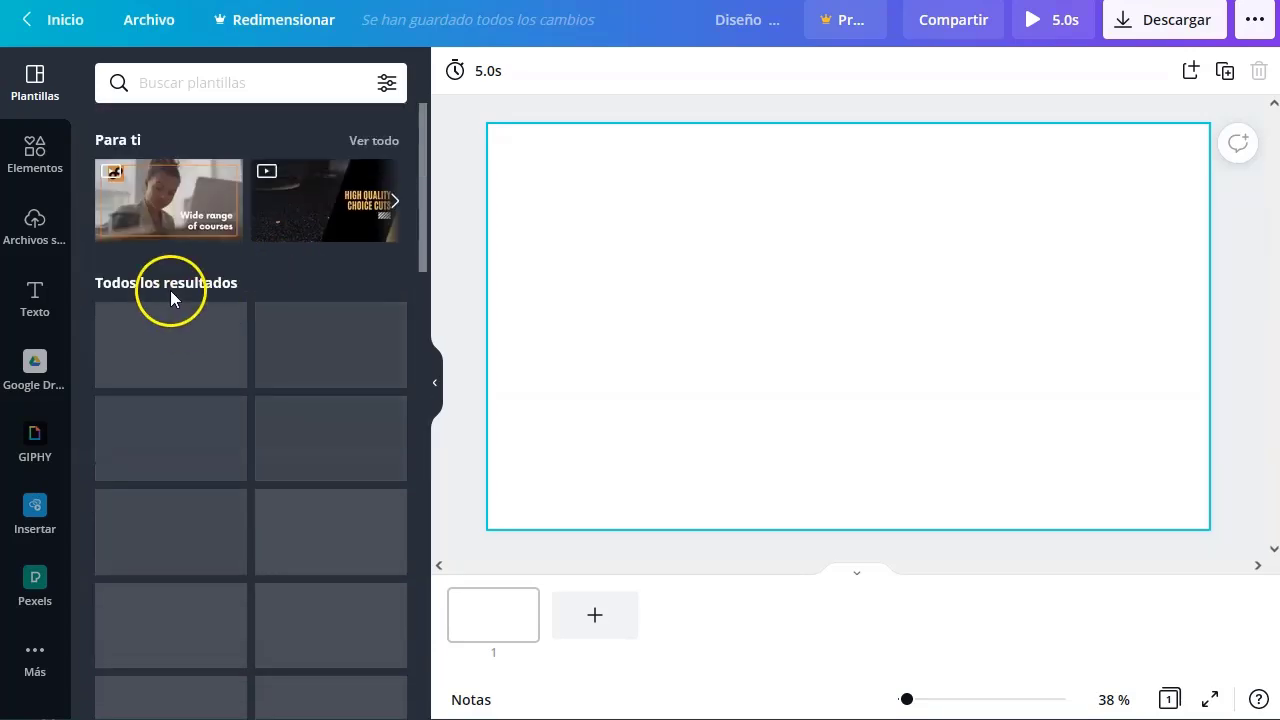
left_click(666, 272)
left_click(438, 386)
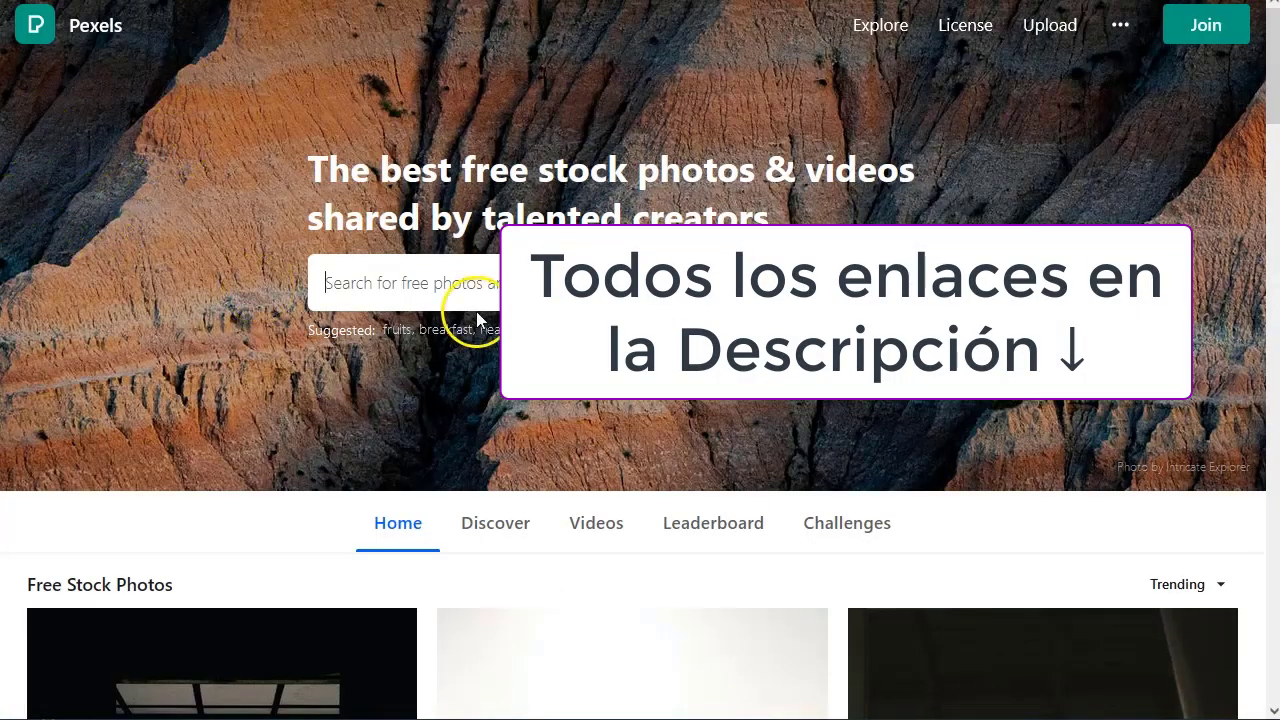
Search Pexels for "smoothies" and show only the video results
type("s")
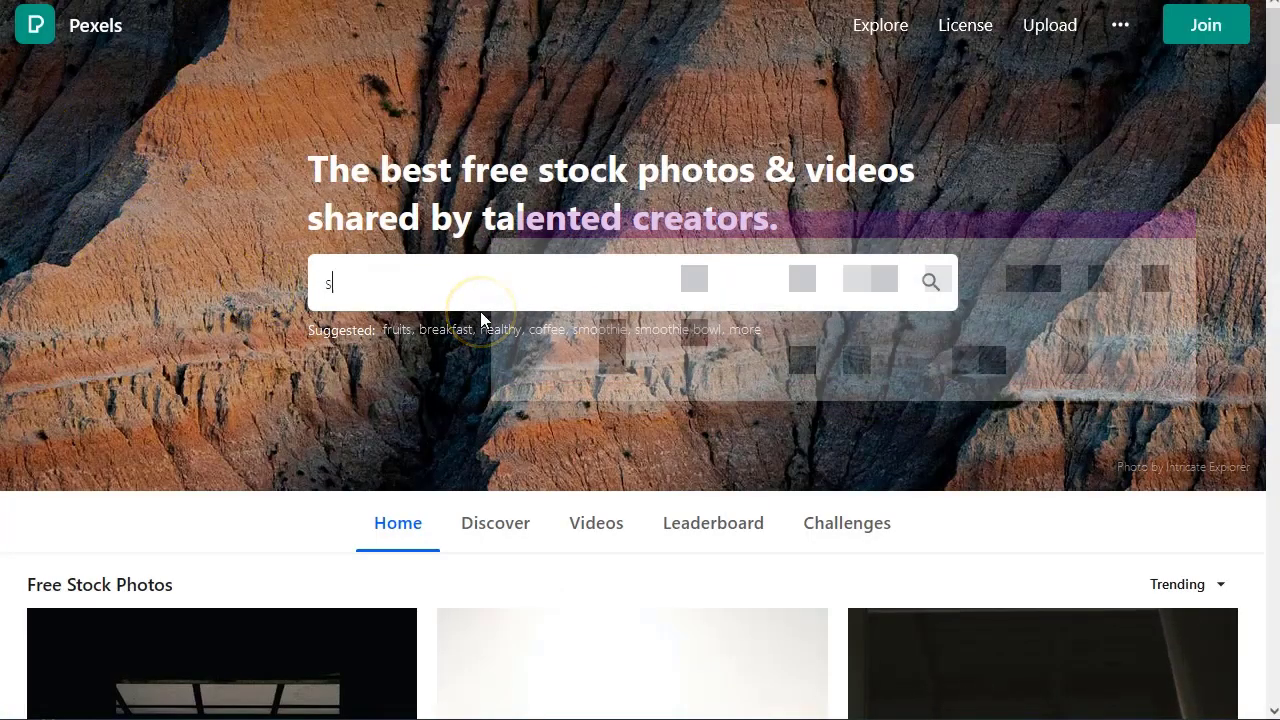
type("moothies")
key("Return")
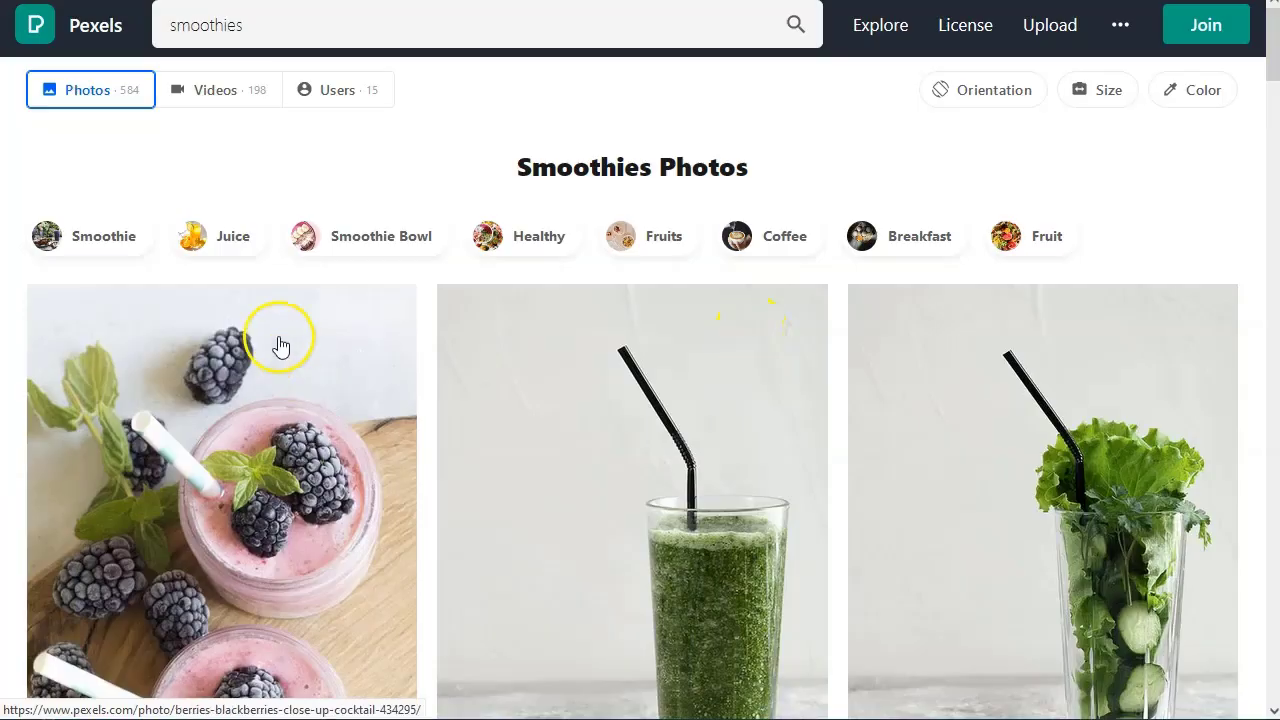
left_click(218, 100)
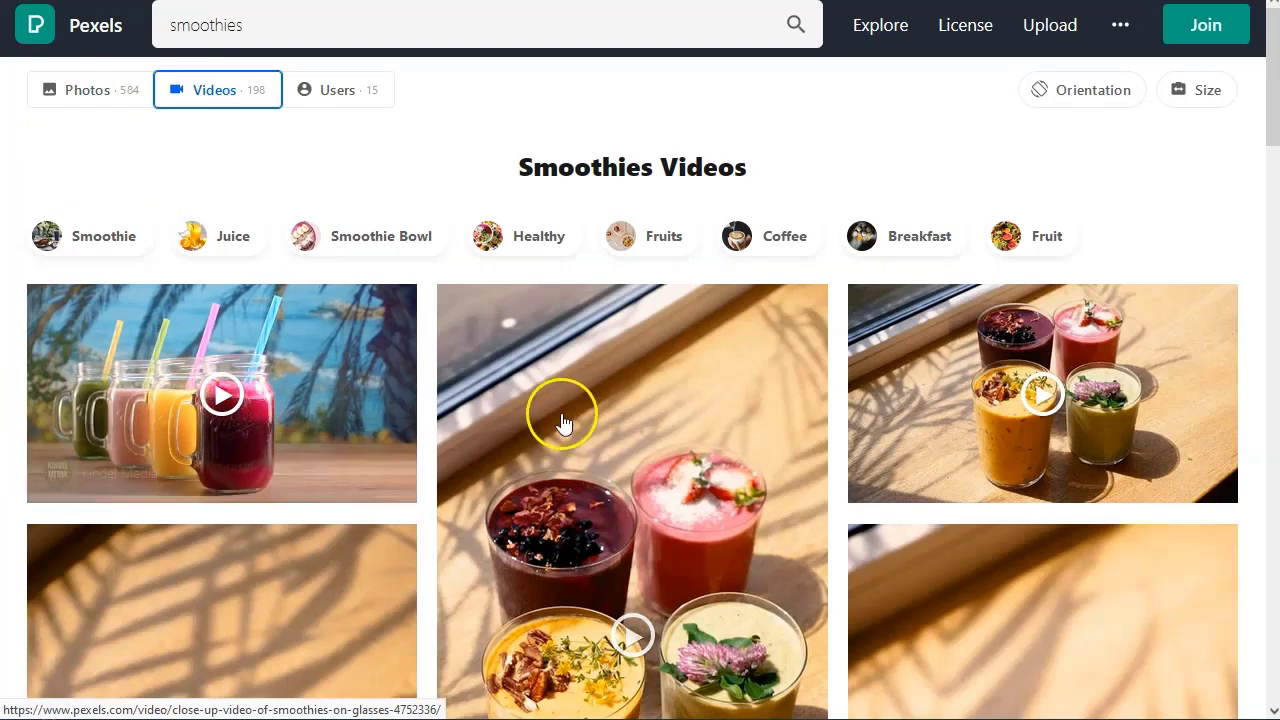
Look through the free smoothie videos for clips suitable for the ad
scroll(563, 423, "down", 2)
scroll(563, 423, "down", 1)
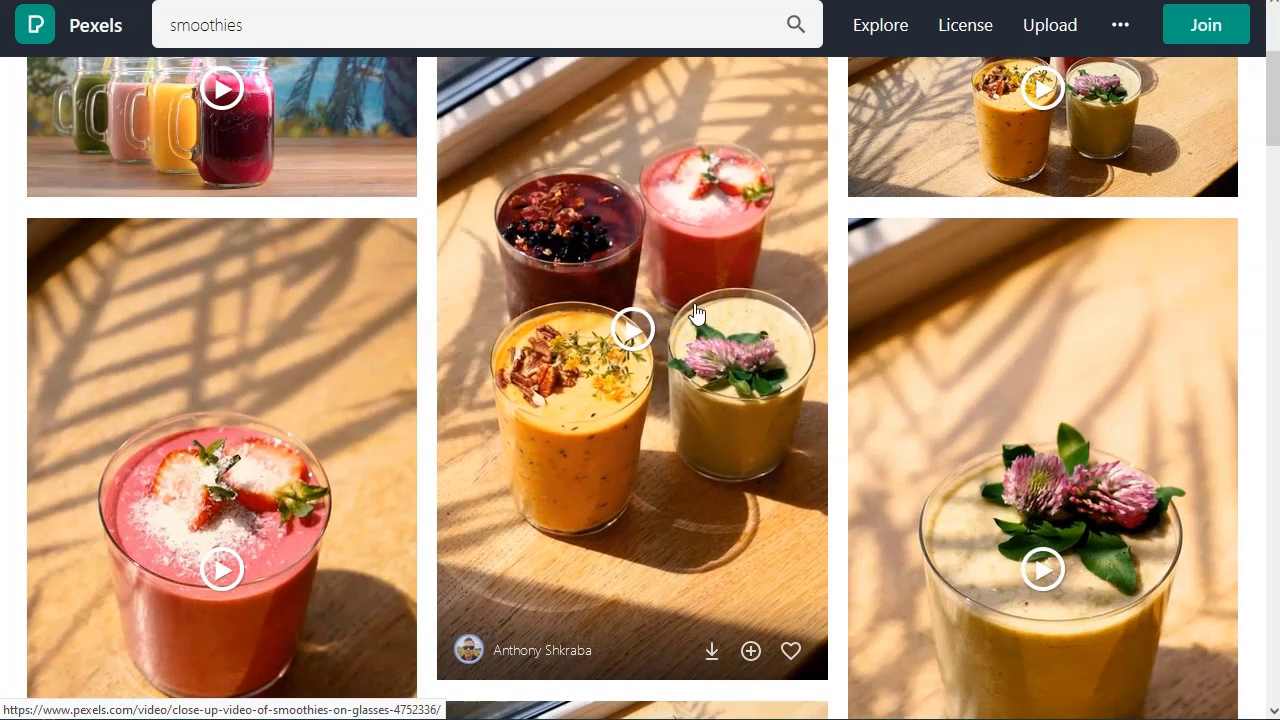
scroll(660, 330, "down", 8)
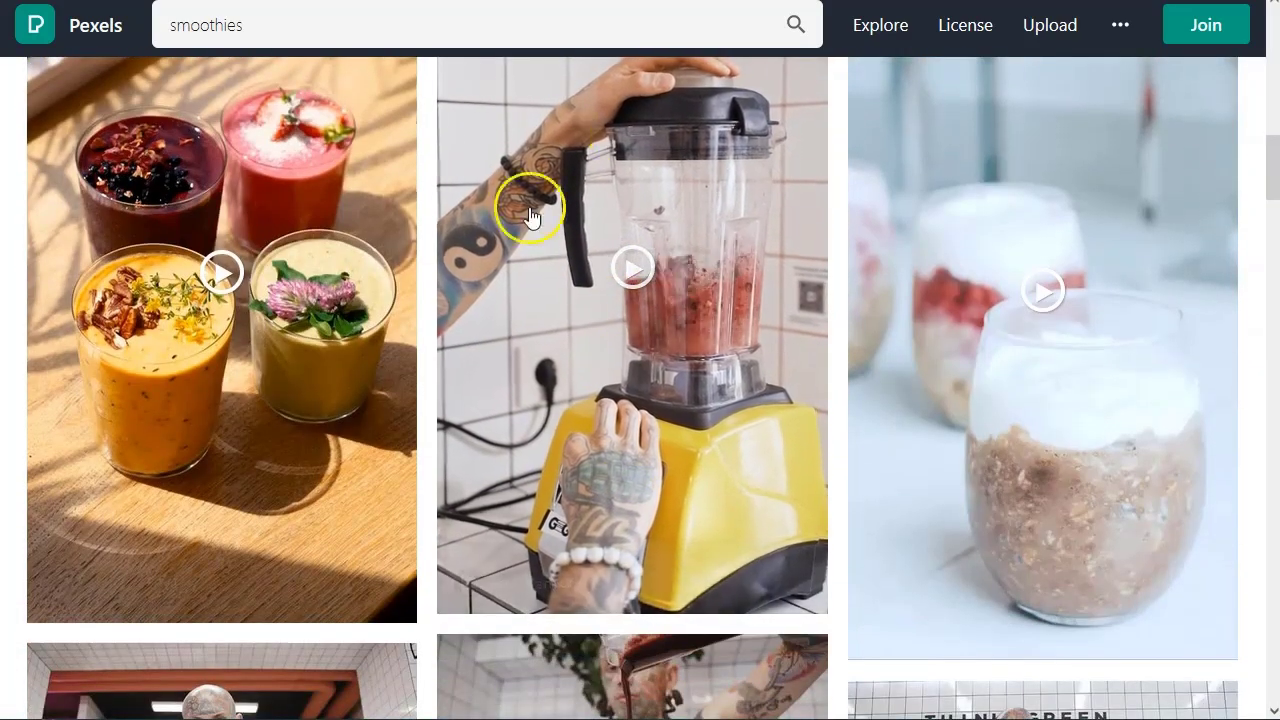
scroll(586, 429, "down", 4)
scroll(270, 378, "down", 3)
scroll(771, 414, "down", 12)
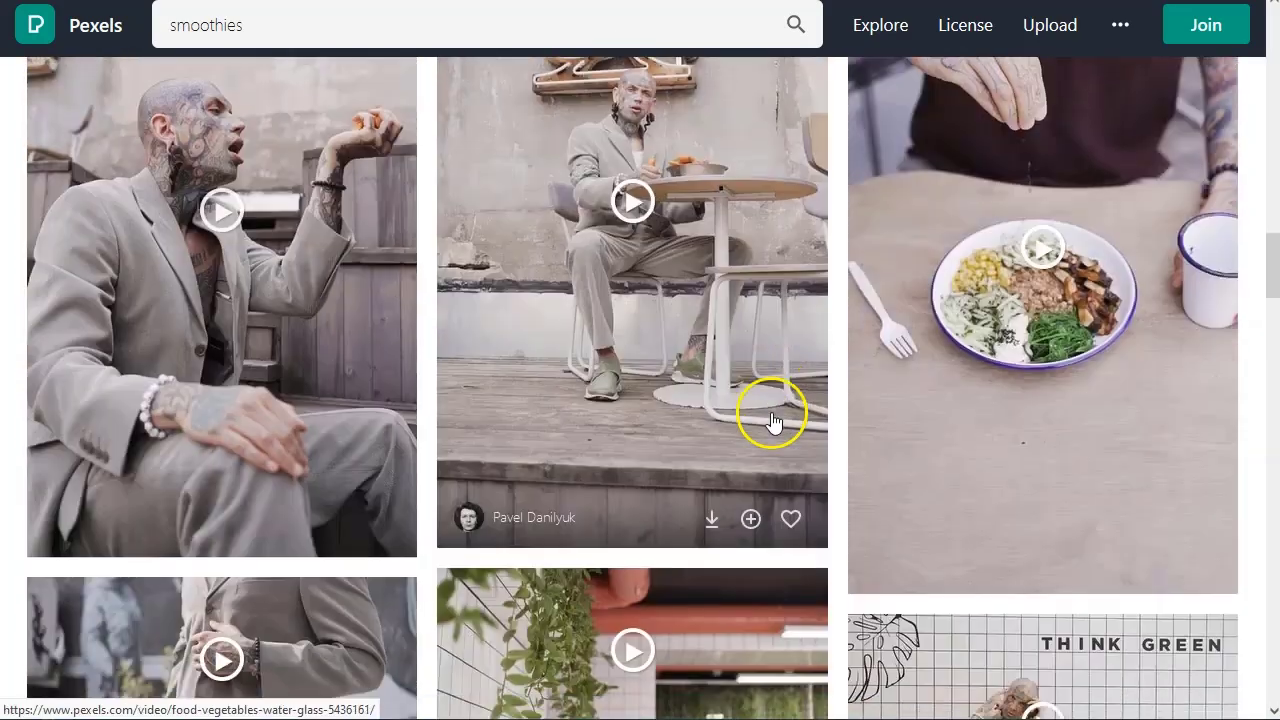
scroll(540, 513, "down", 10)
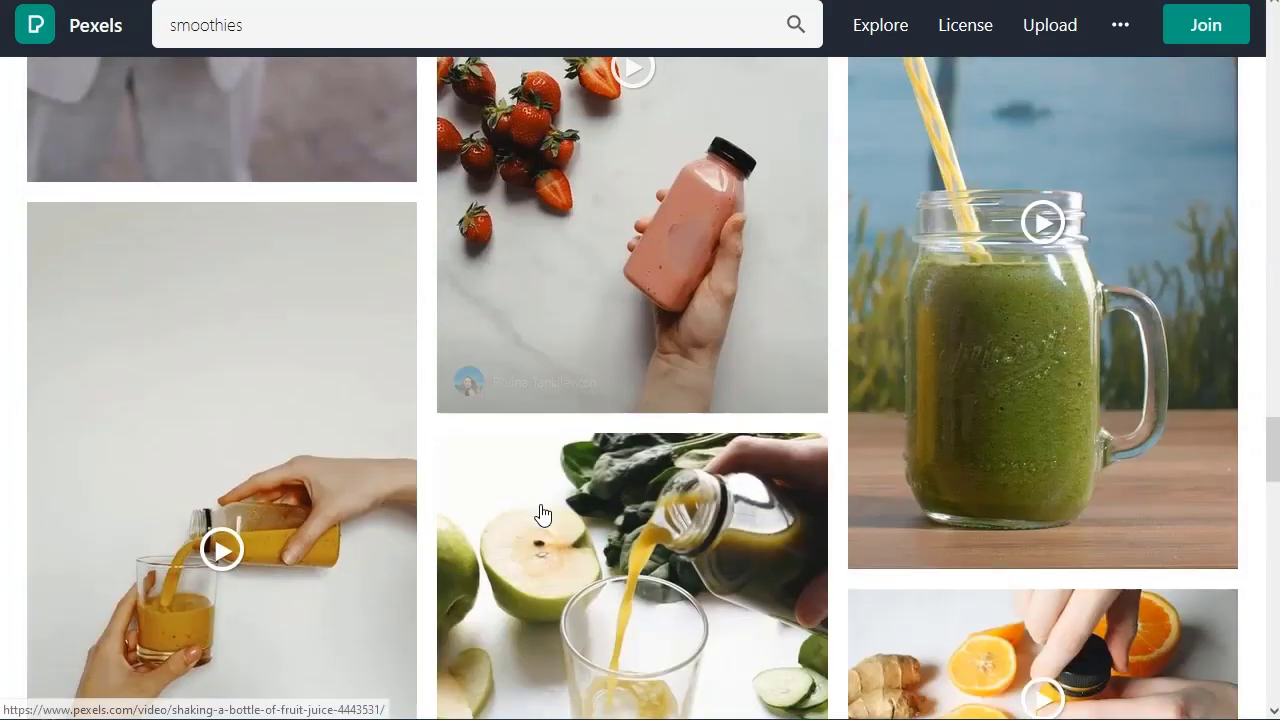
Look further through the smoothie videos and preview the clip of berries dropping beside a glass of red juice
scroll(542, 514, "down", 3)
left_click(680, 370)
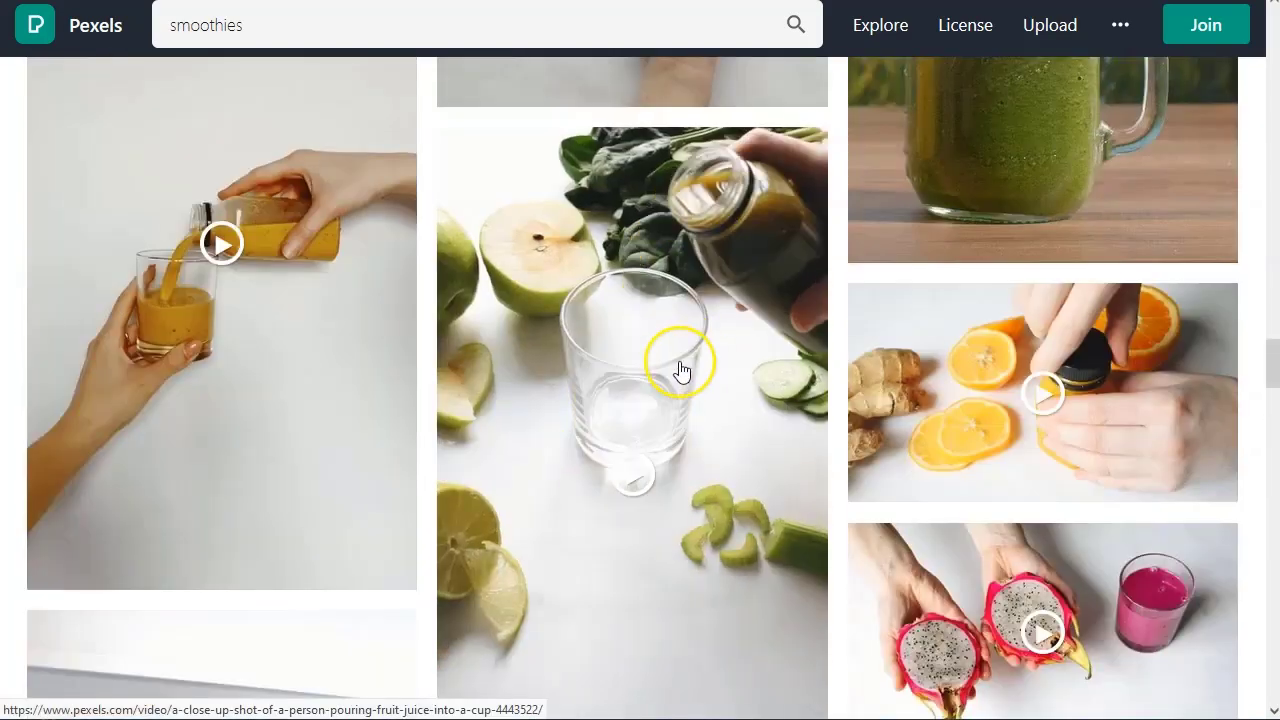
scroll(1086, 286, "up", 2)
scroll(1005, 294, "down", 3)
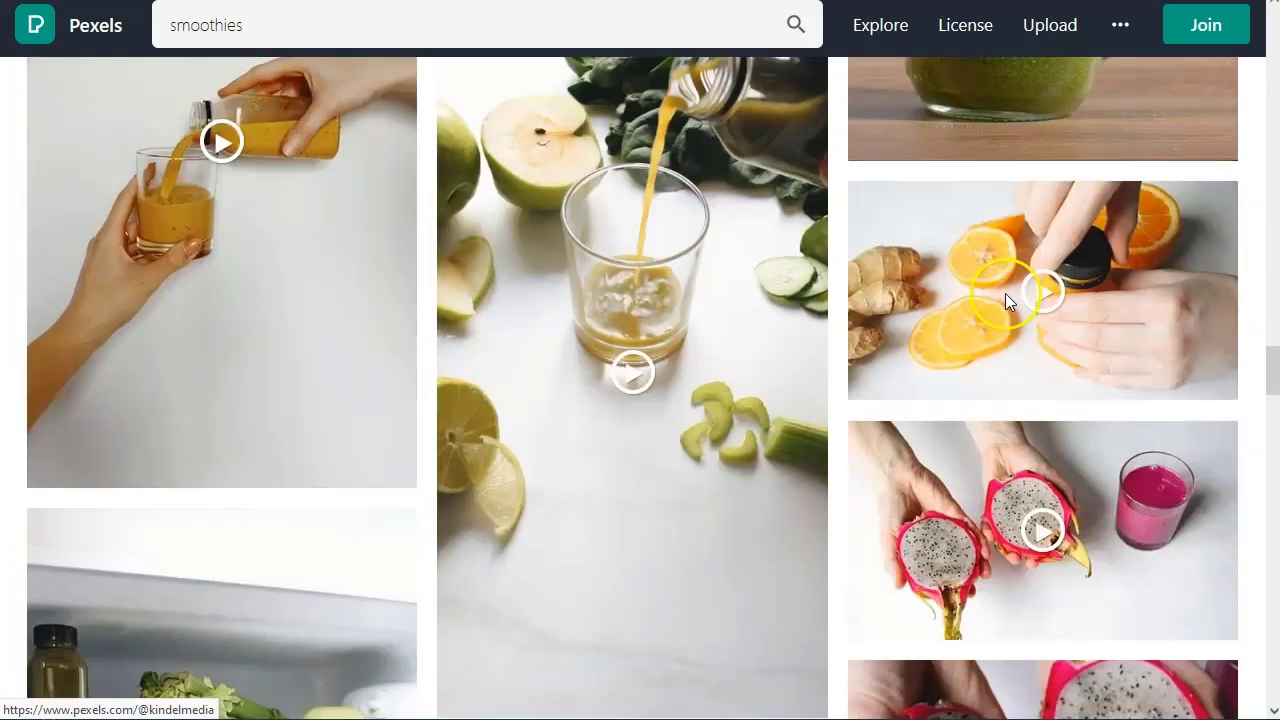
scroll(608, 354, "down", 6)
scroll(631, 314, "down", 1)
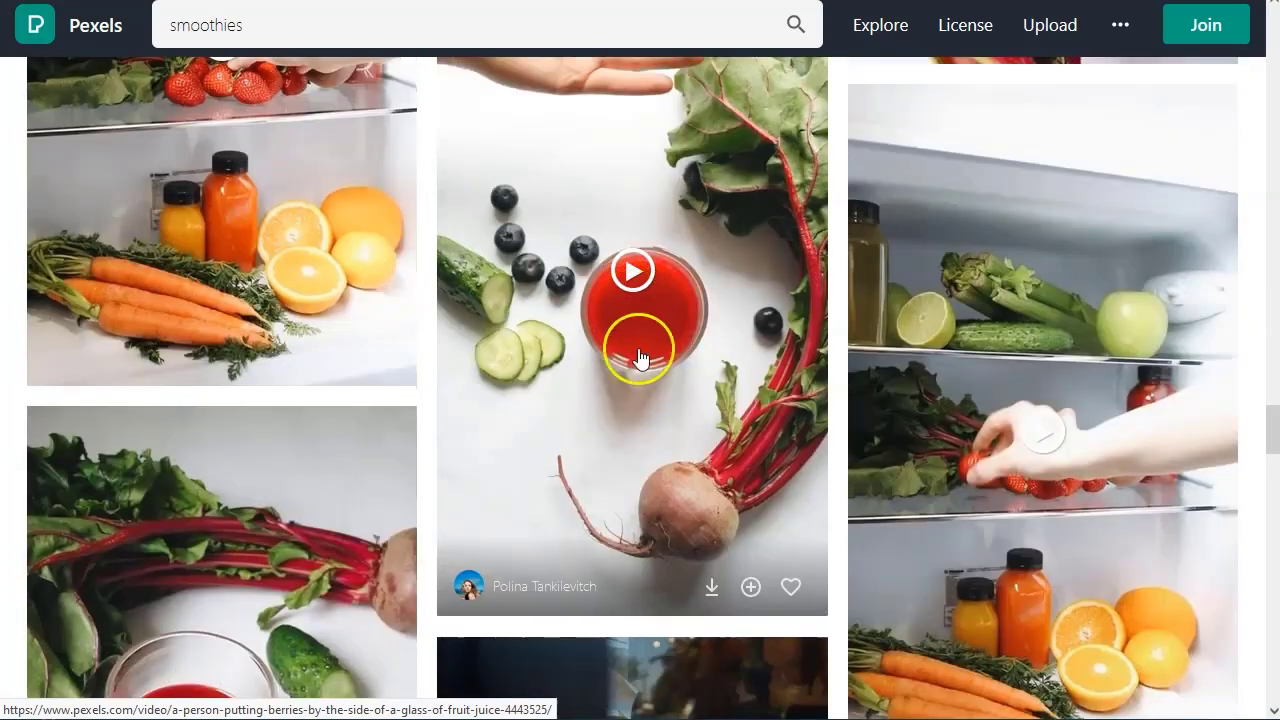
left_click(616, 414)
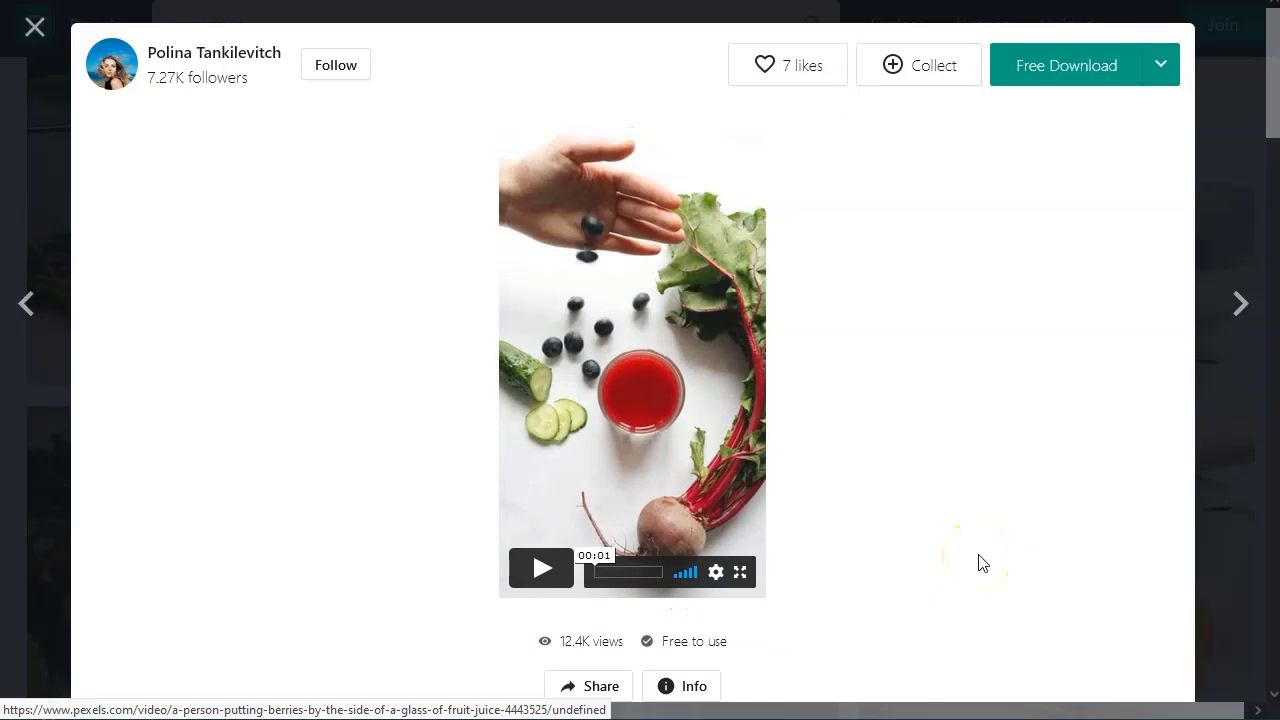
left_click(36, 28)
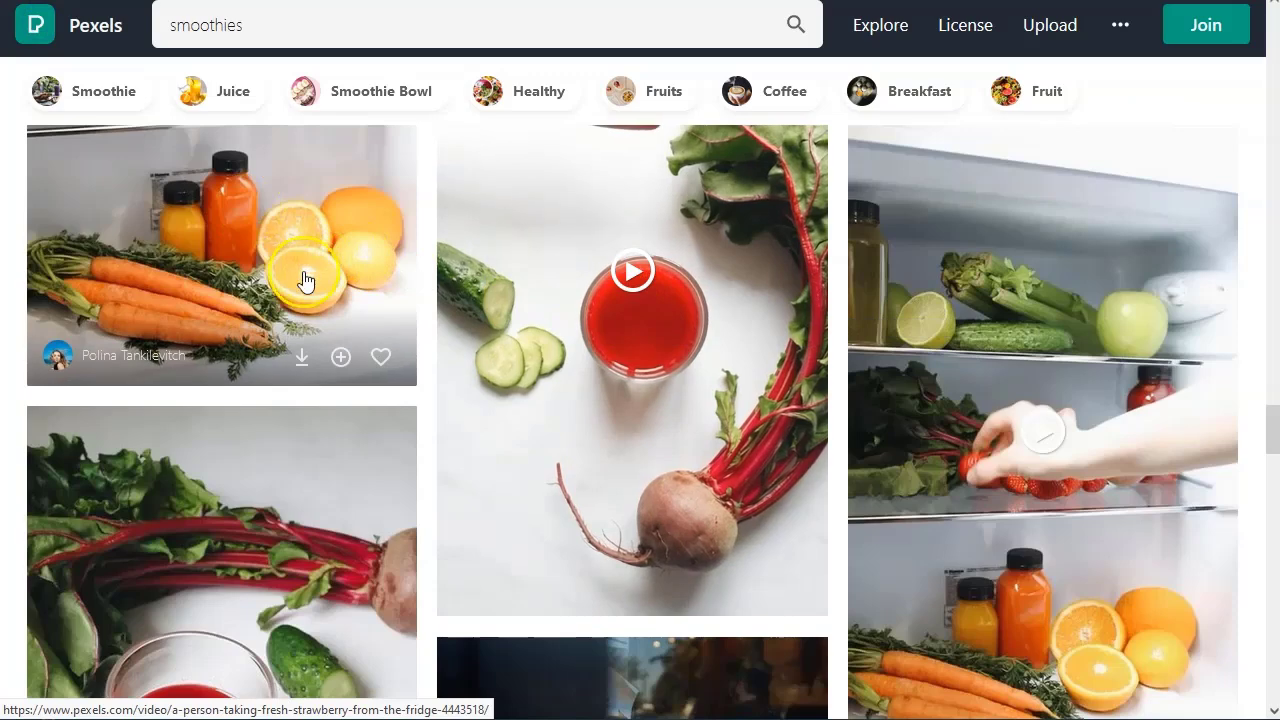
scroll(271, 350, "down", 3)
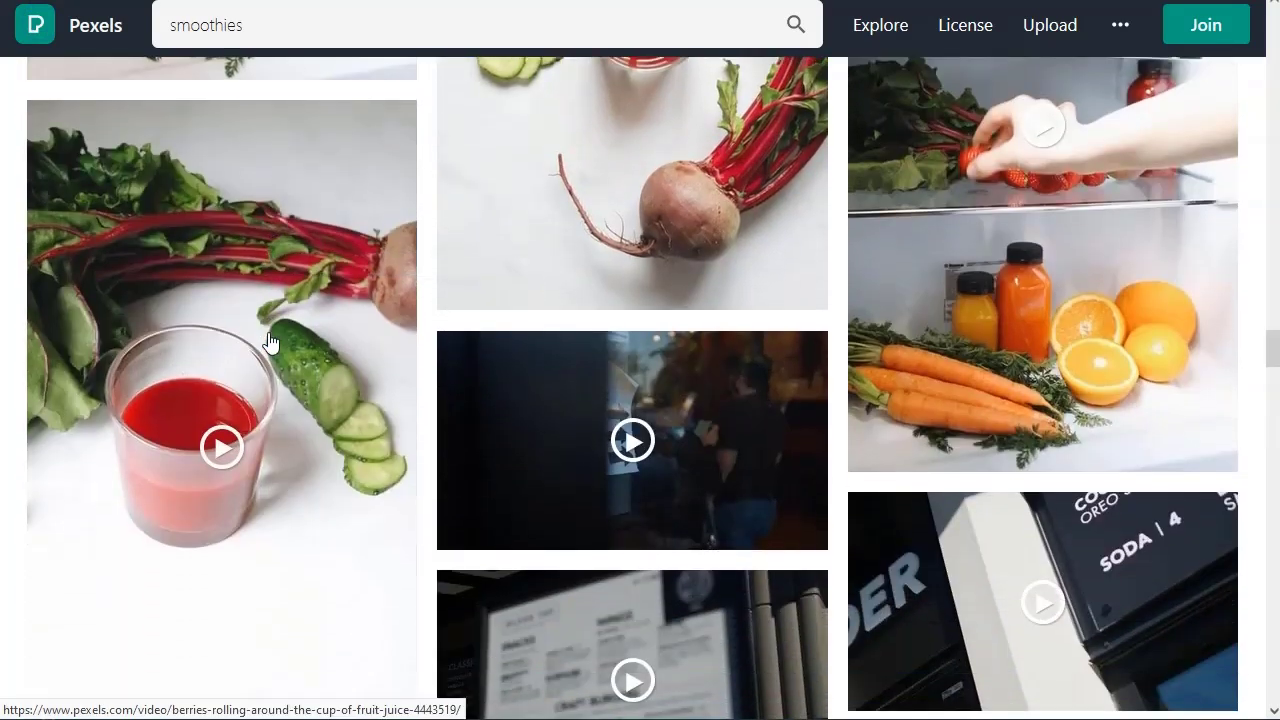
scroll(270, 342, "down", 2)
left_click(250, 442)
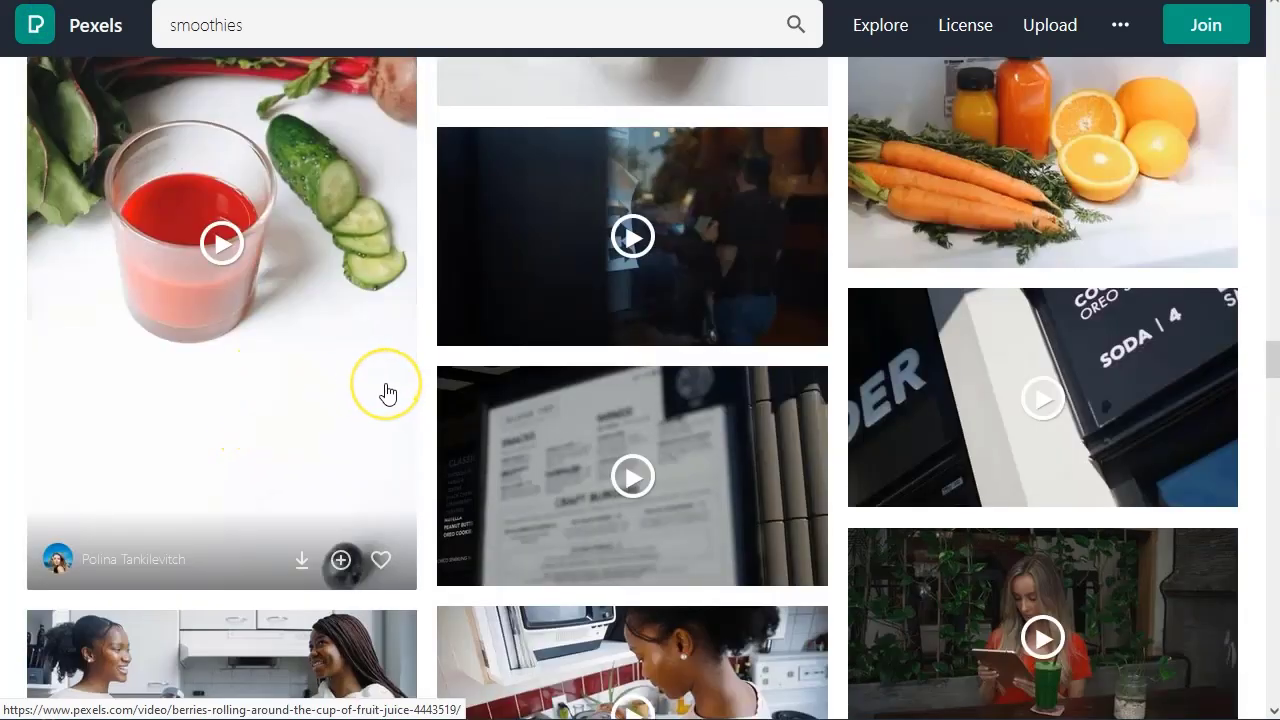
Download the free vertical clip of the woman in an orange shirt making a healthy drink with a blender, then return to the results
scroll(388, 393, "down", 15)
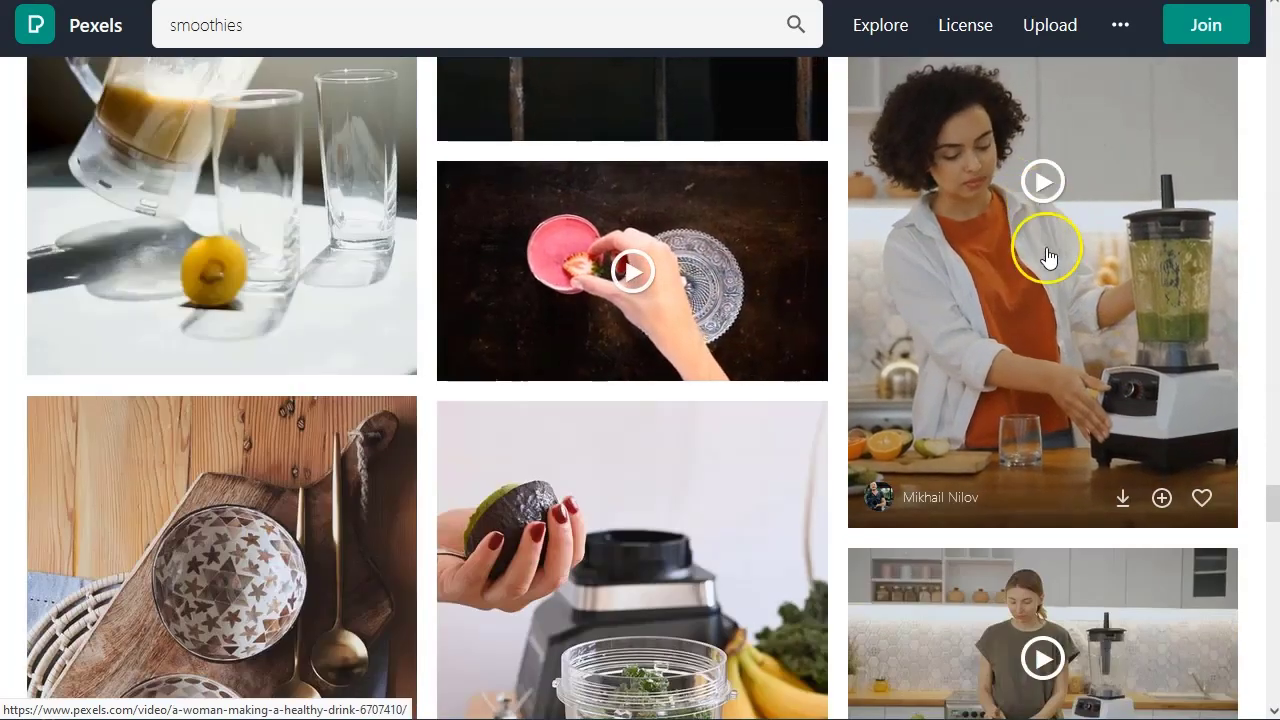
left_click(1105, 318)
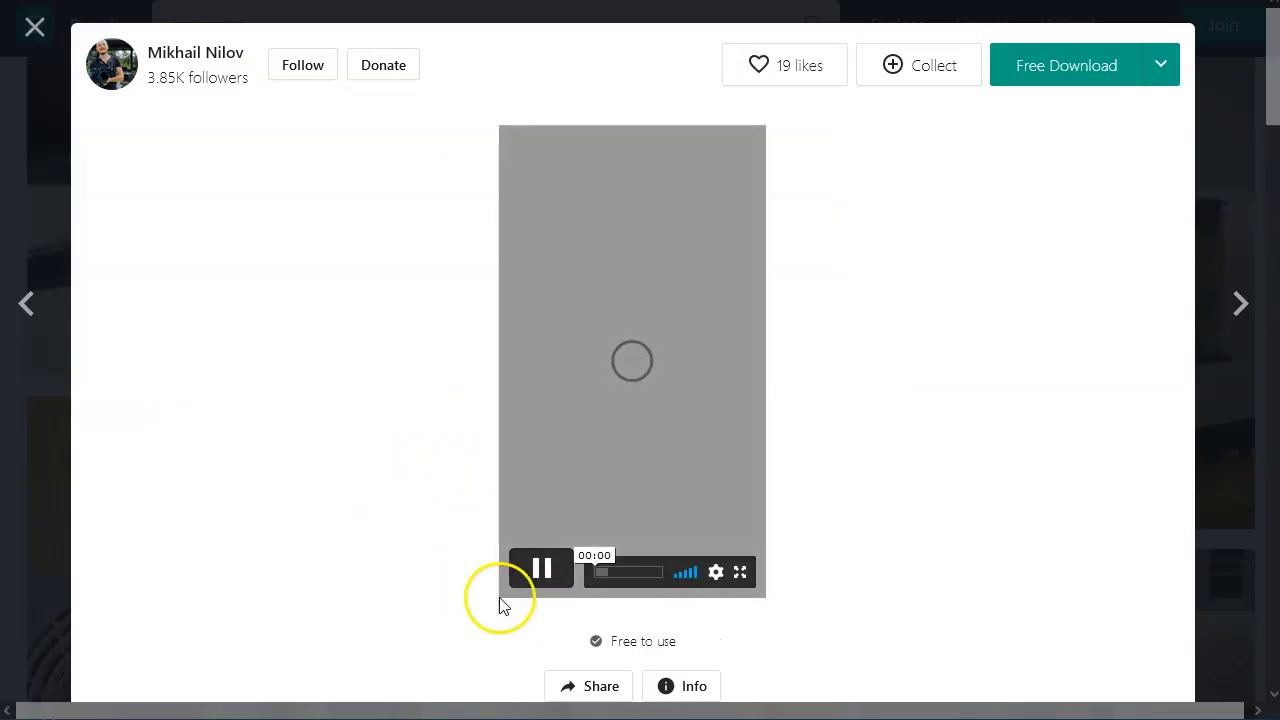
scroll(230, 563, "down", 1)
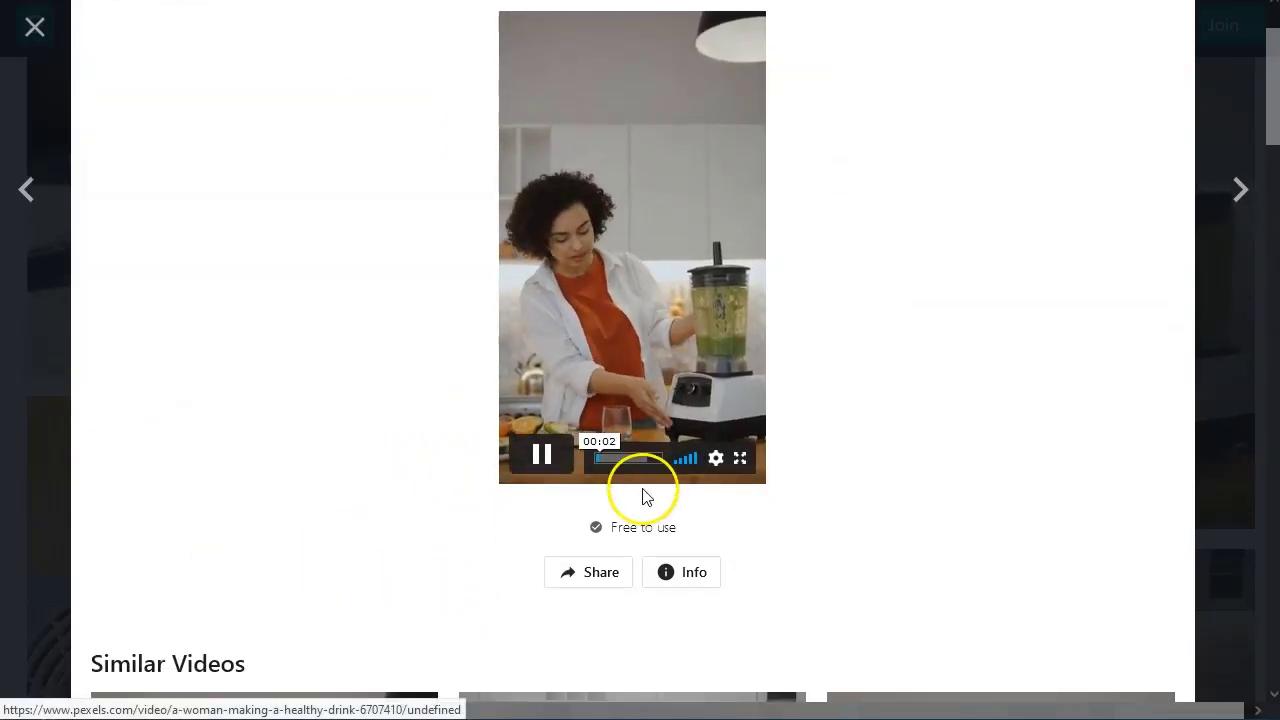
scroll(900, 430, "up", 1)
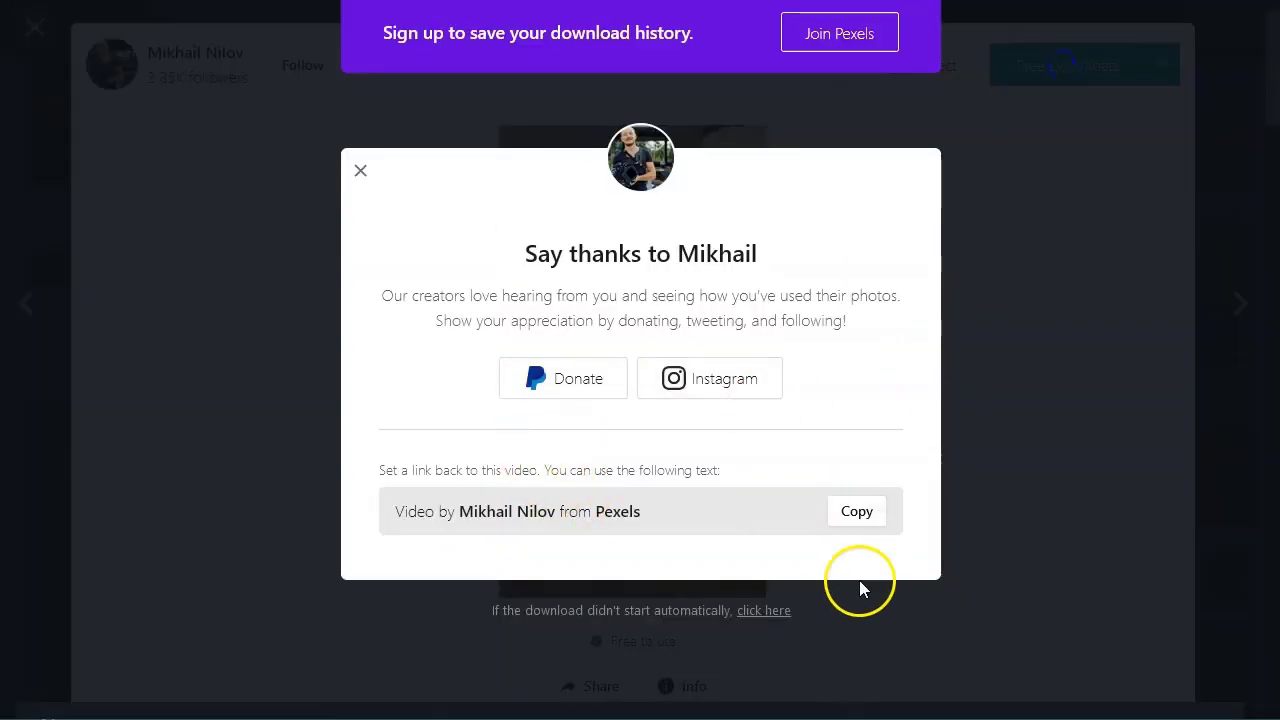
left_click(1037, 597)
left_click(33, 26)
left_click(33, 26)
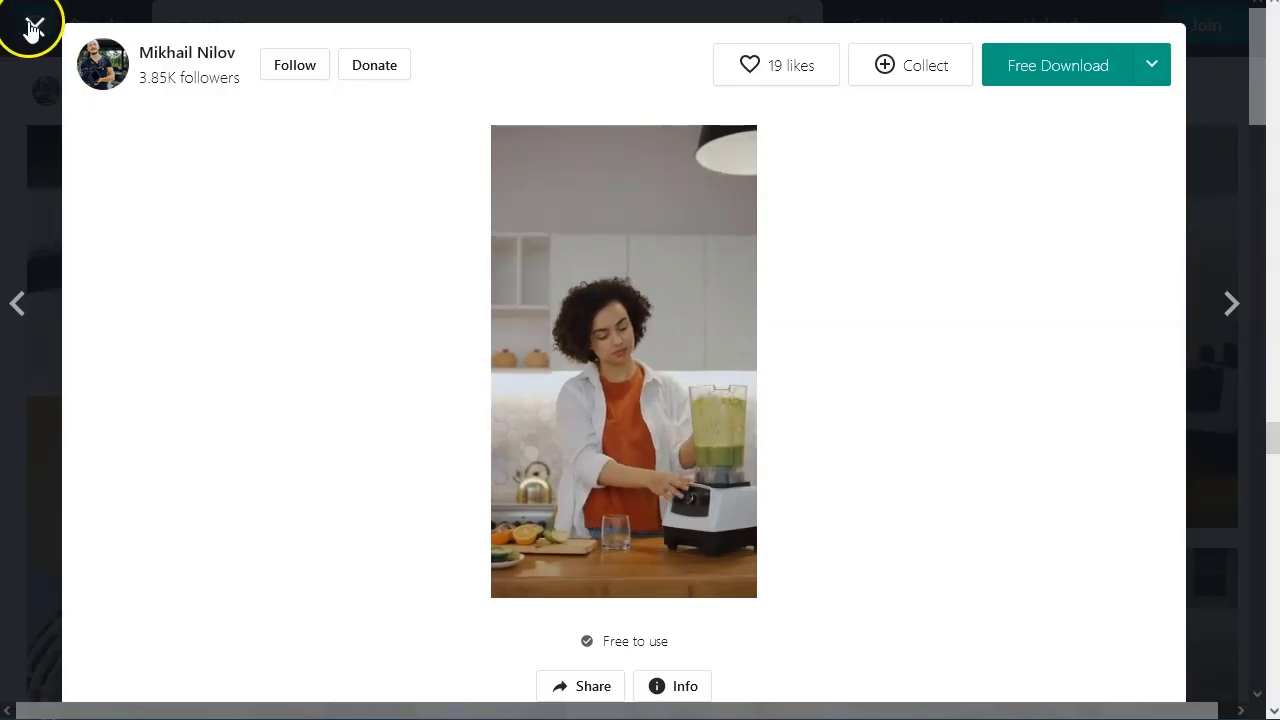
Download the free clip of a person making a shake with avocado, kale and bananas around a blender cup
scroll(517, 326, "down", 3)
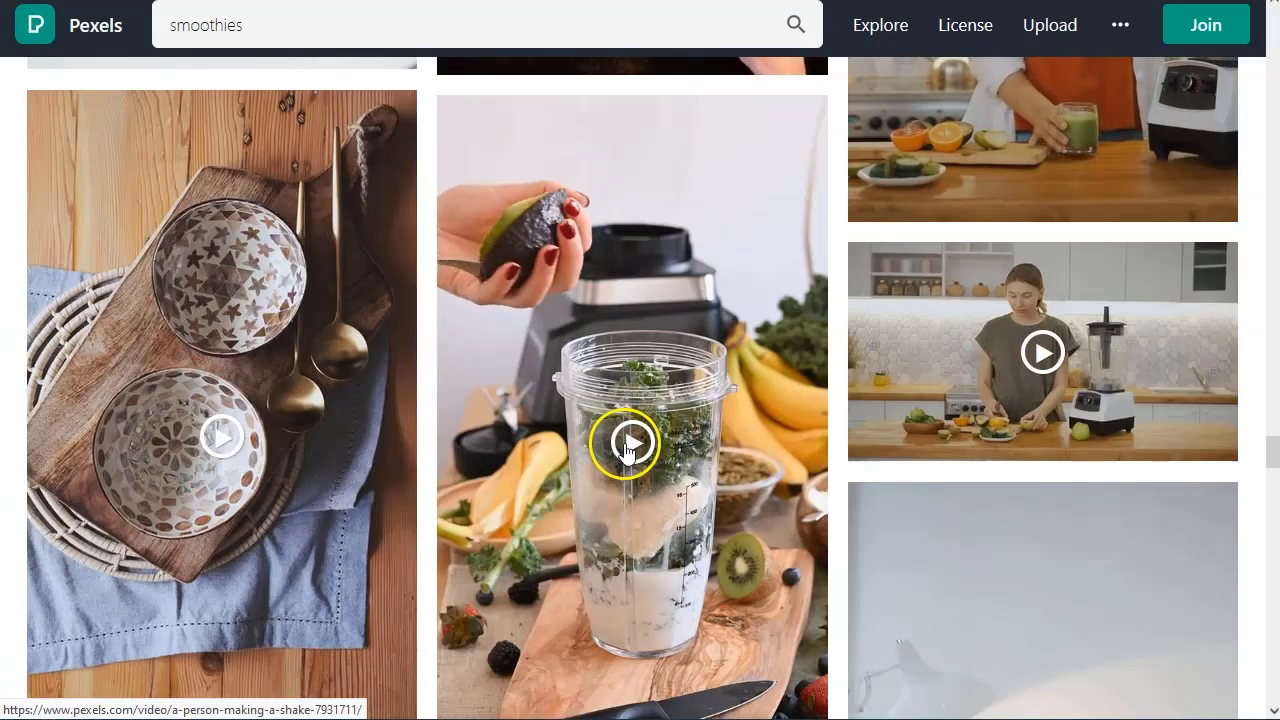
scroll(570, 338, "down", 1)
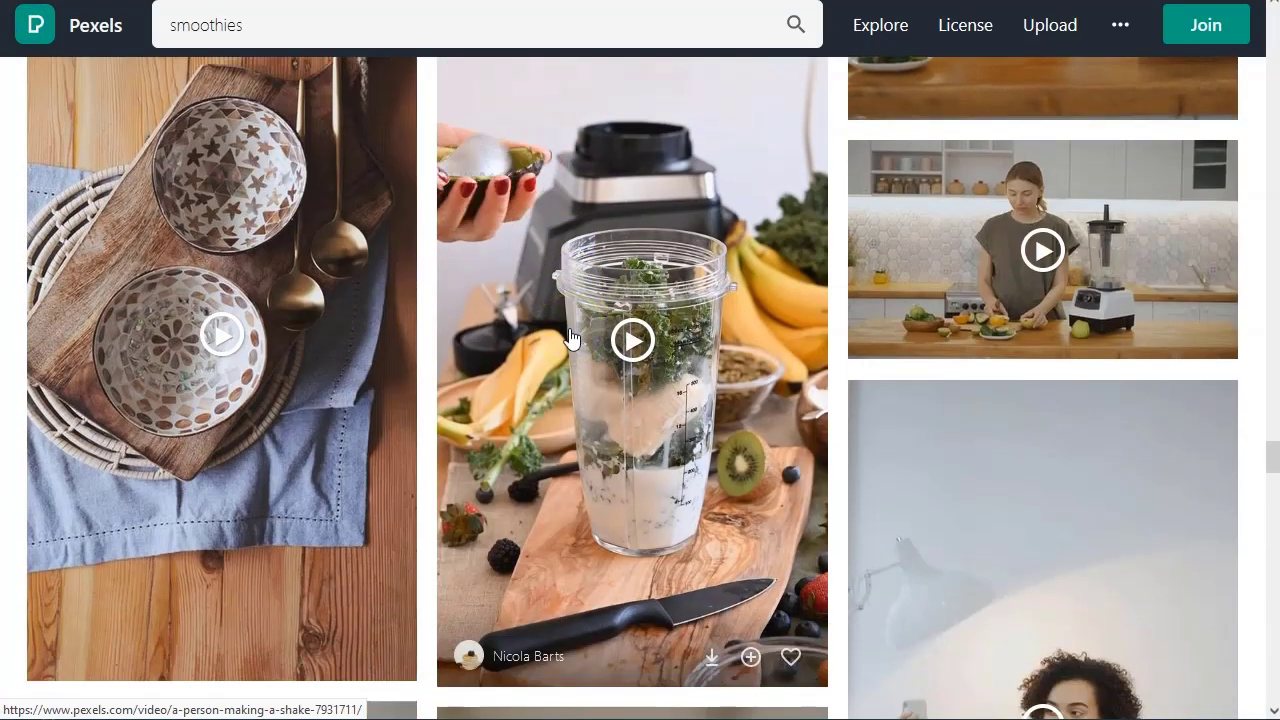
left_click(691, 397)
left_click(1090, 70)
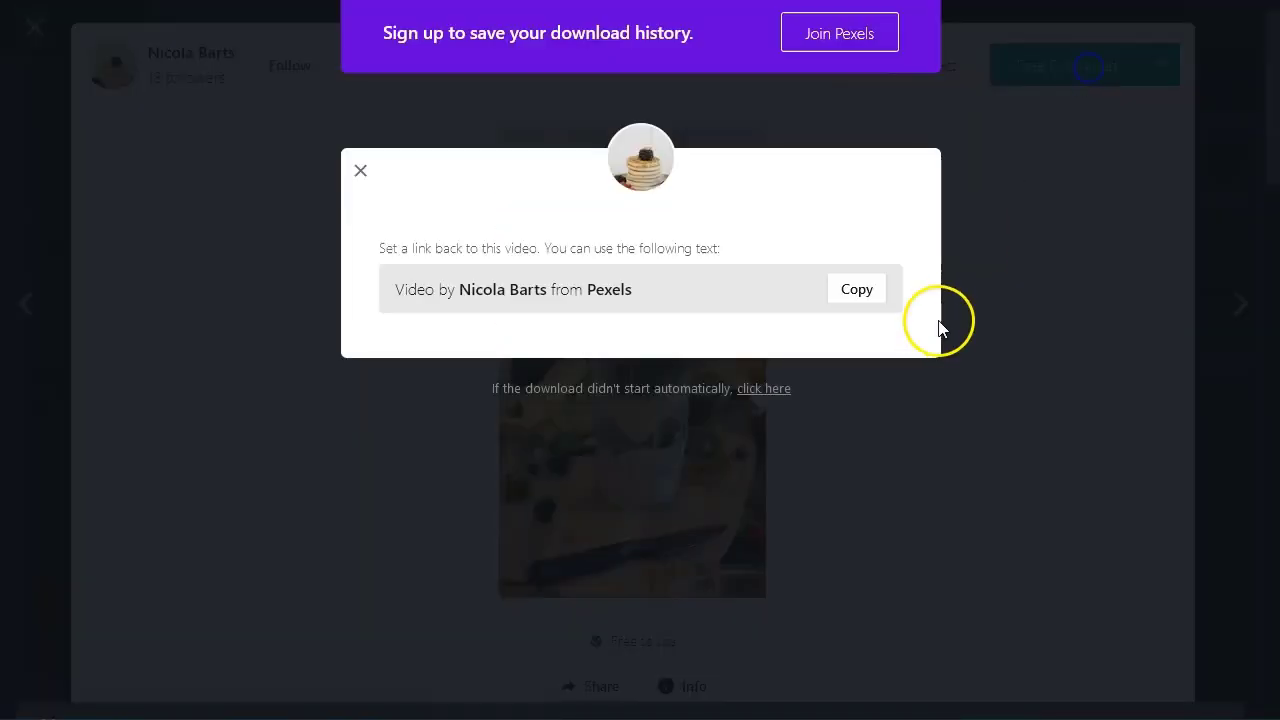
left_click(1015, 598)
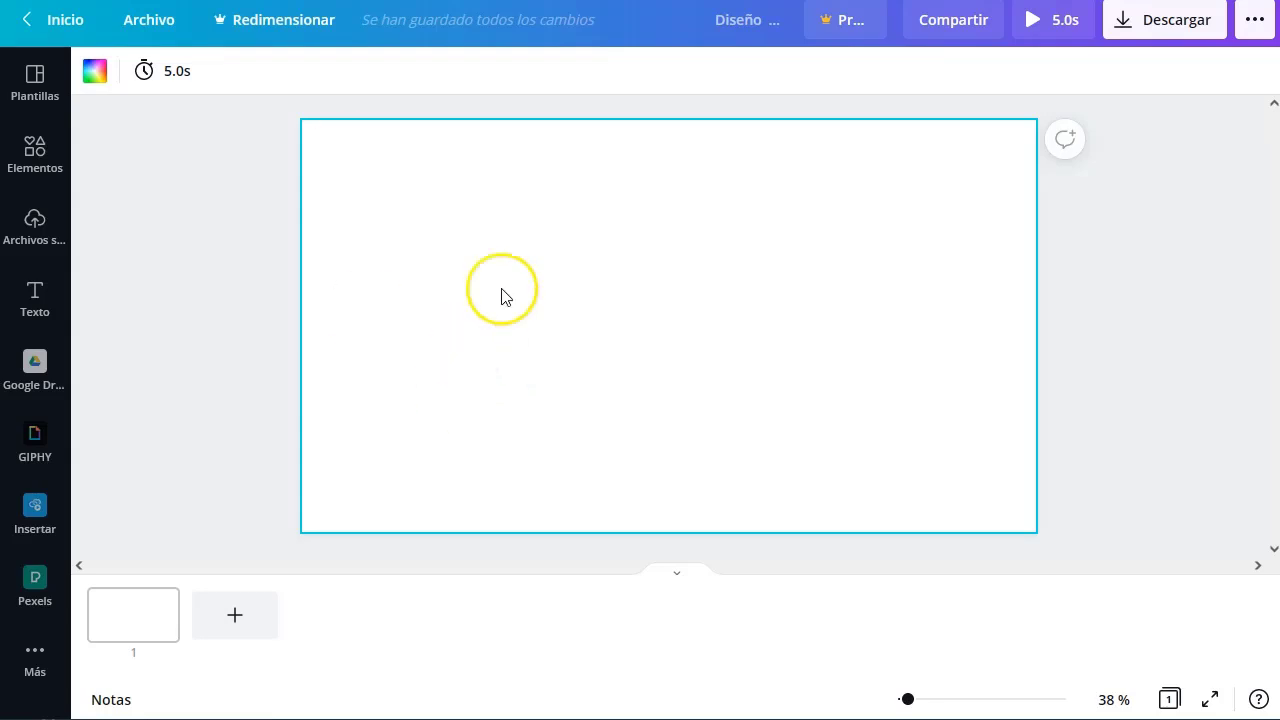
Switch to the blank Canva design and name it "smoothies"
left_click(739, 20)
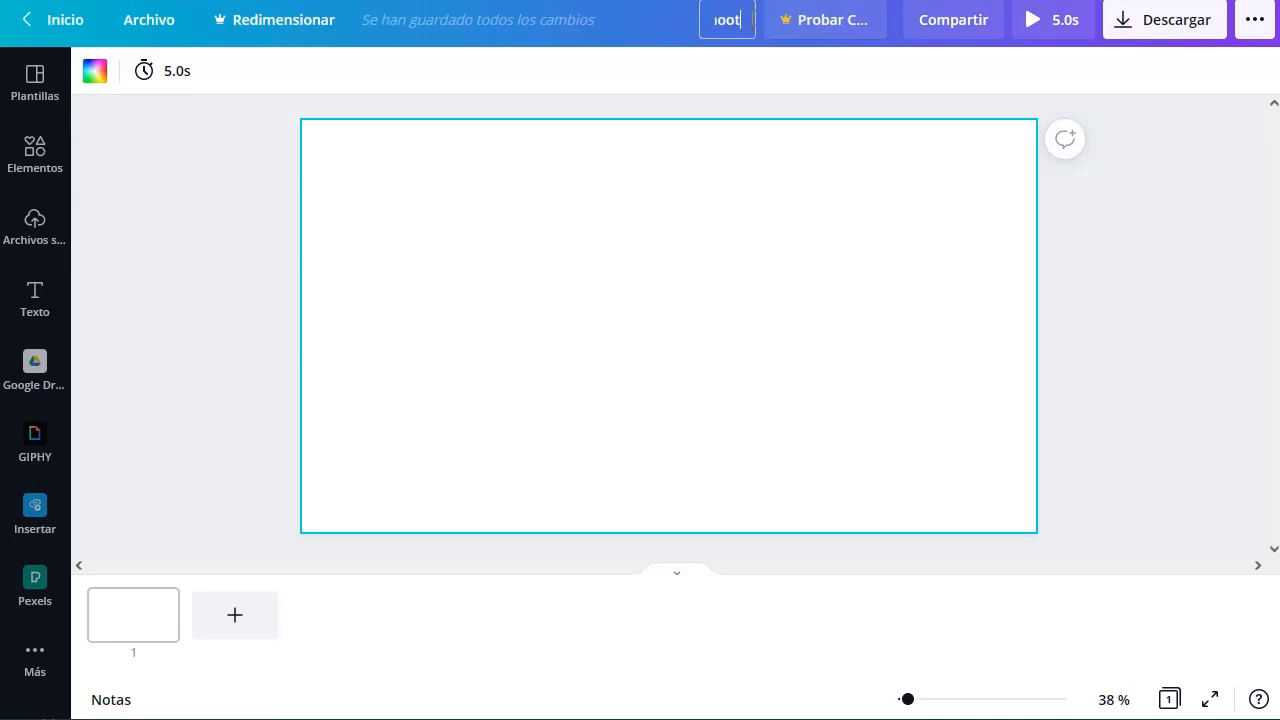
key("Return")
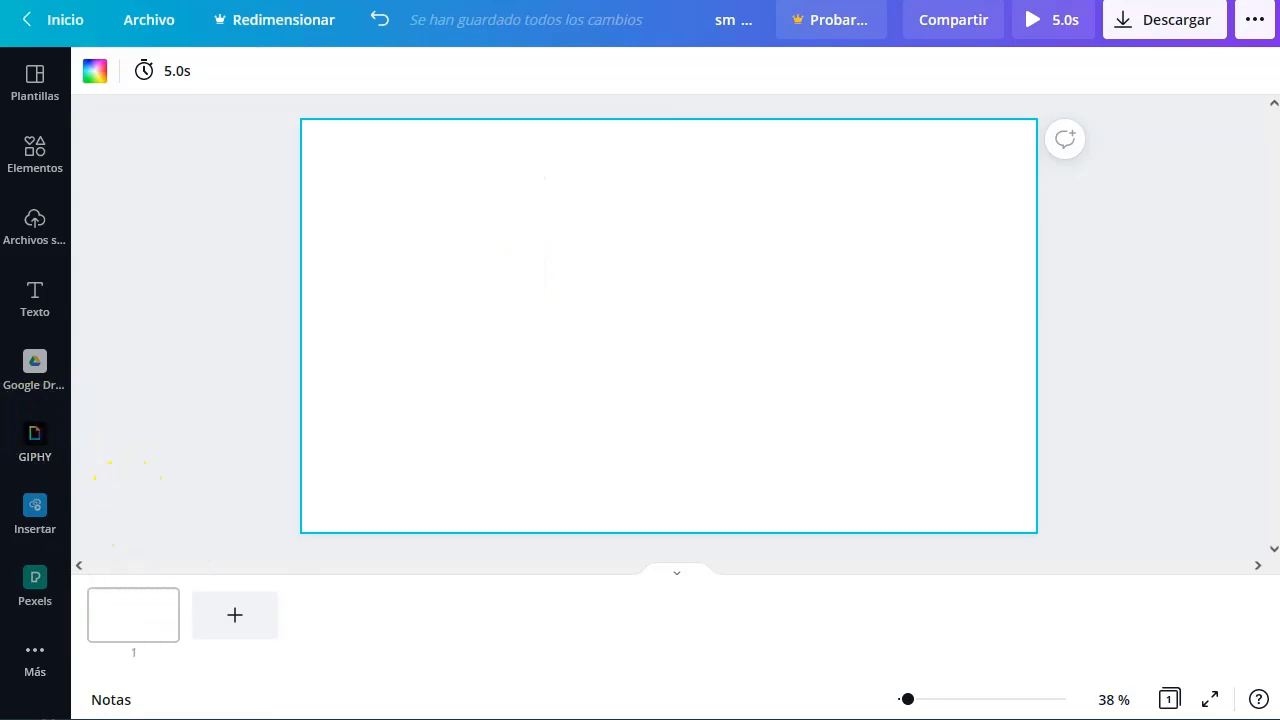
Upload the downloaded shake-making clip from the Downloads folder to Canva and minimize the file window
key("alt+Tab")
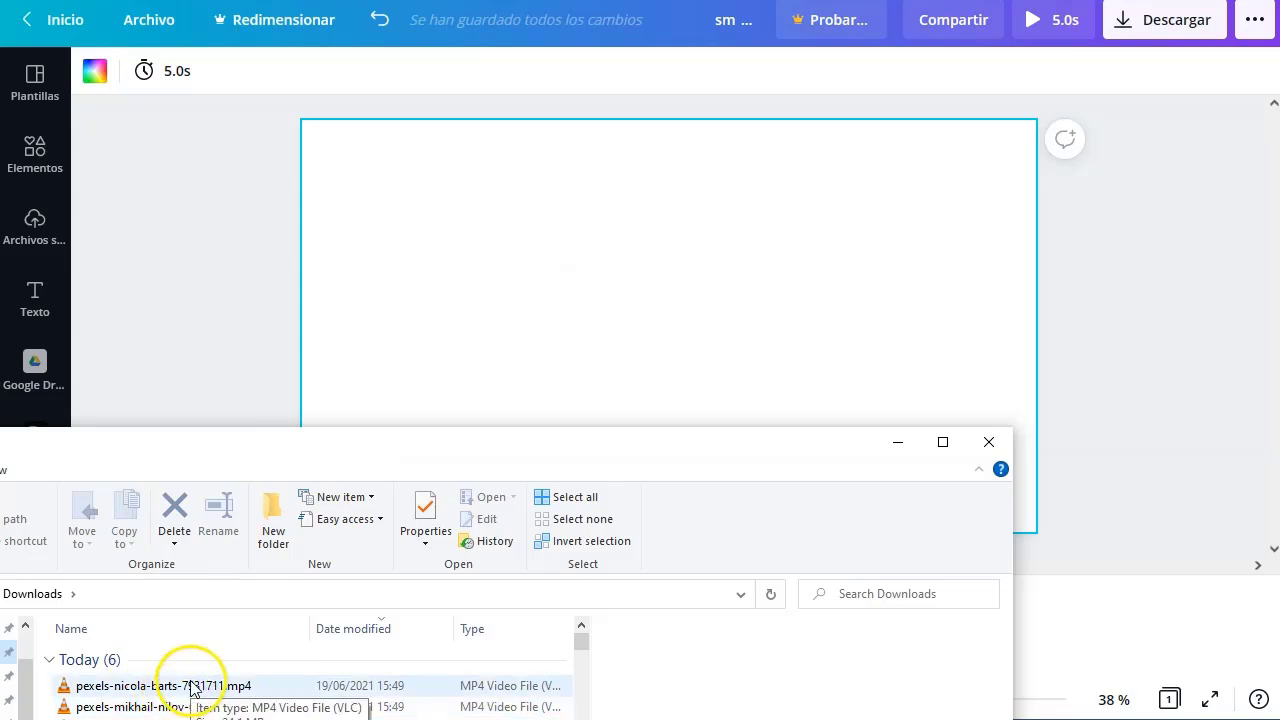
left_click_drag(190, 686, 250, 292)
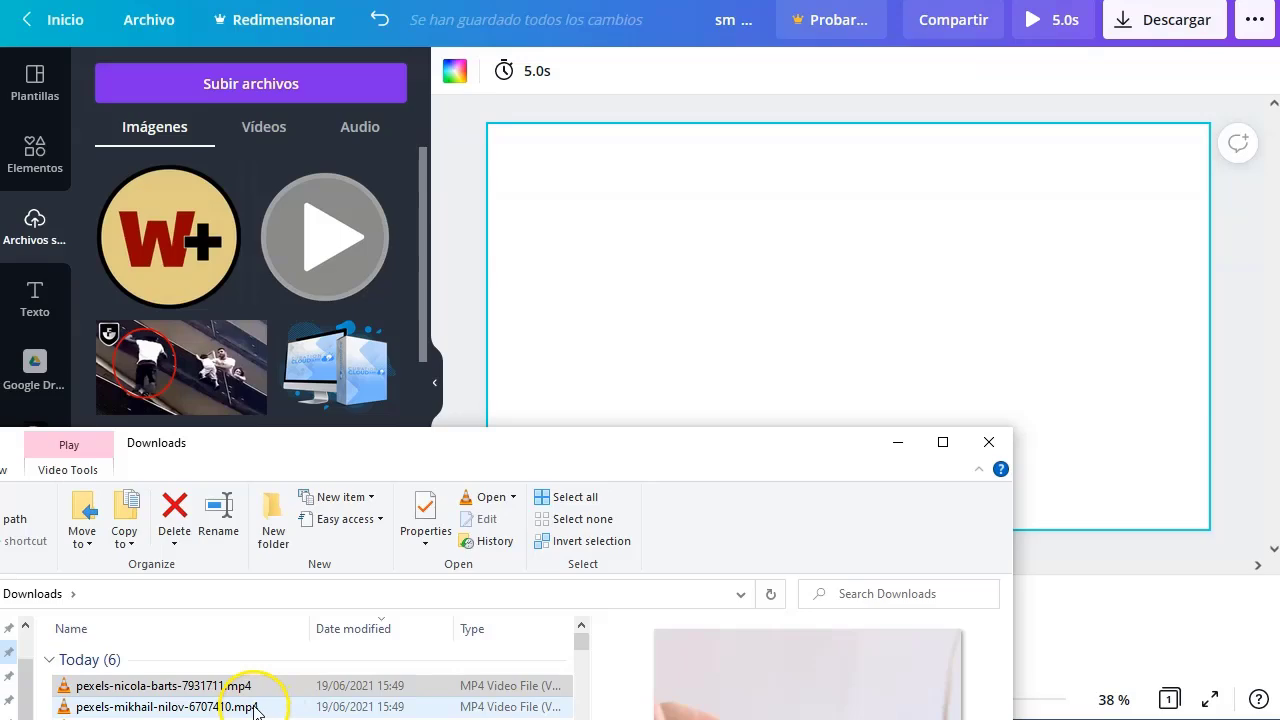
left_click(255, 707)
left_click(898, 442)
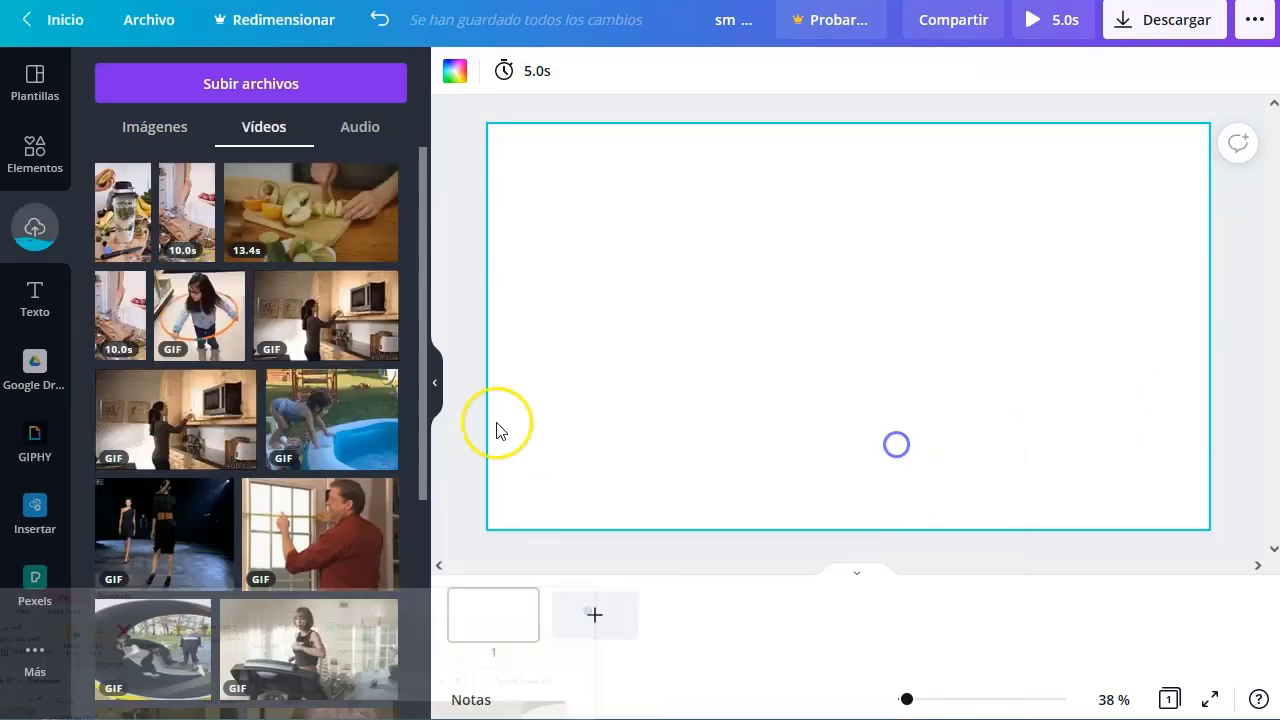
Place the 13.4 s fruit-cutting video on the page, enlarge it to fill the whole page, and collapse the side panel and page timeline
left_click_drag(660, 251, 648, 248)
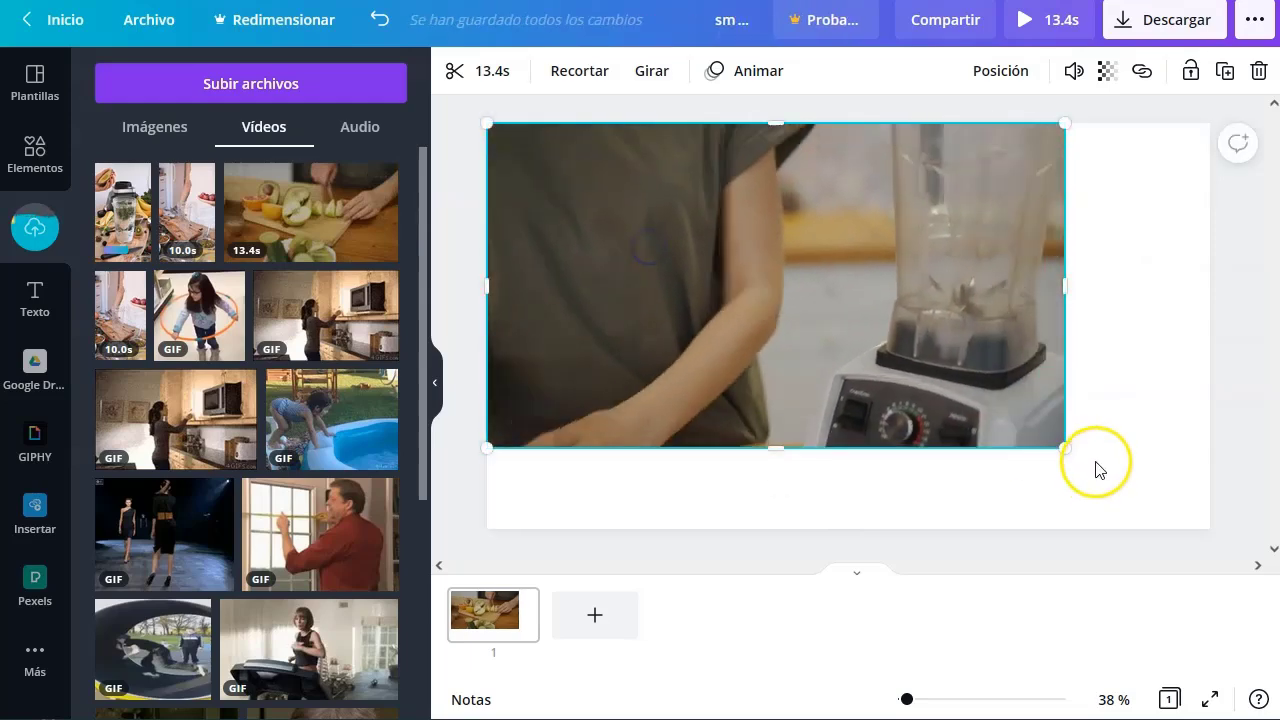
left_click_drag(1065, 448, 1209, 531)
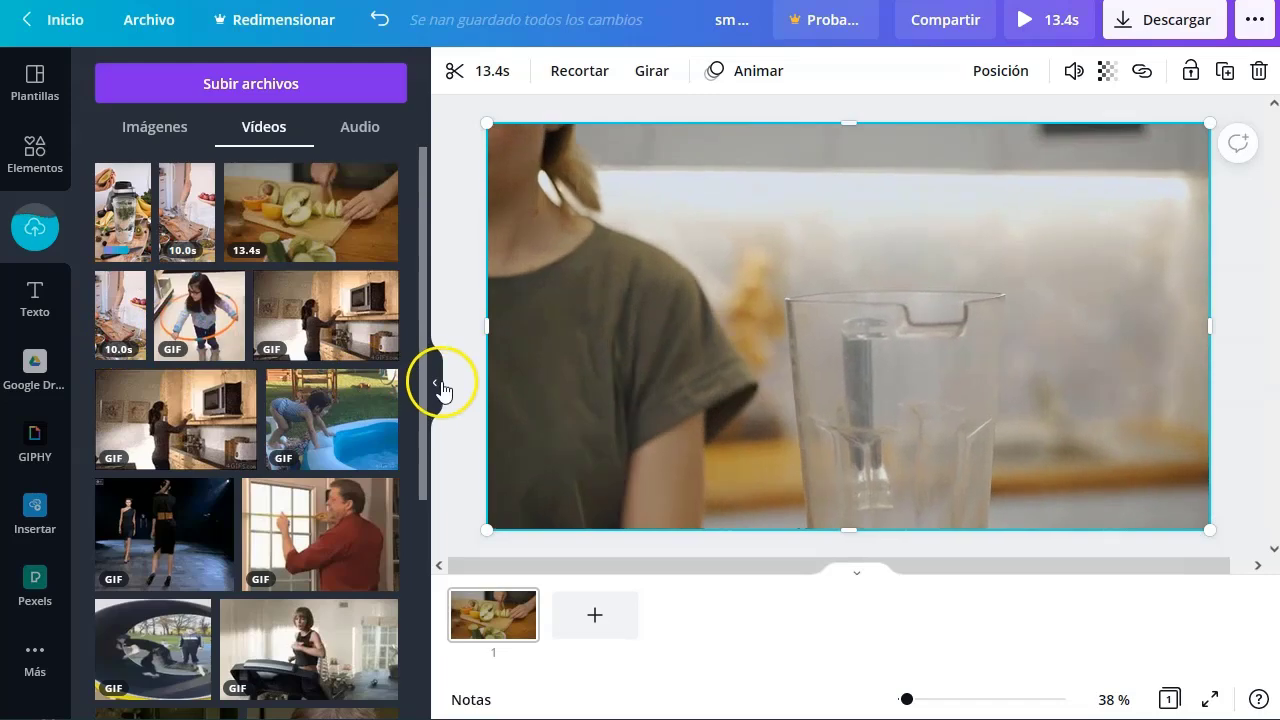
left_click(442, 390)
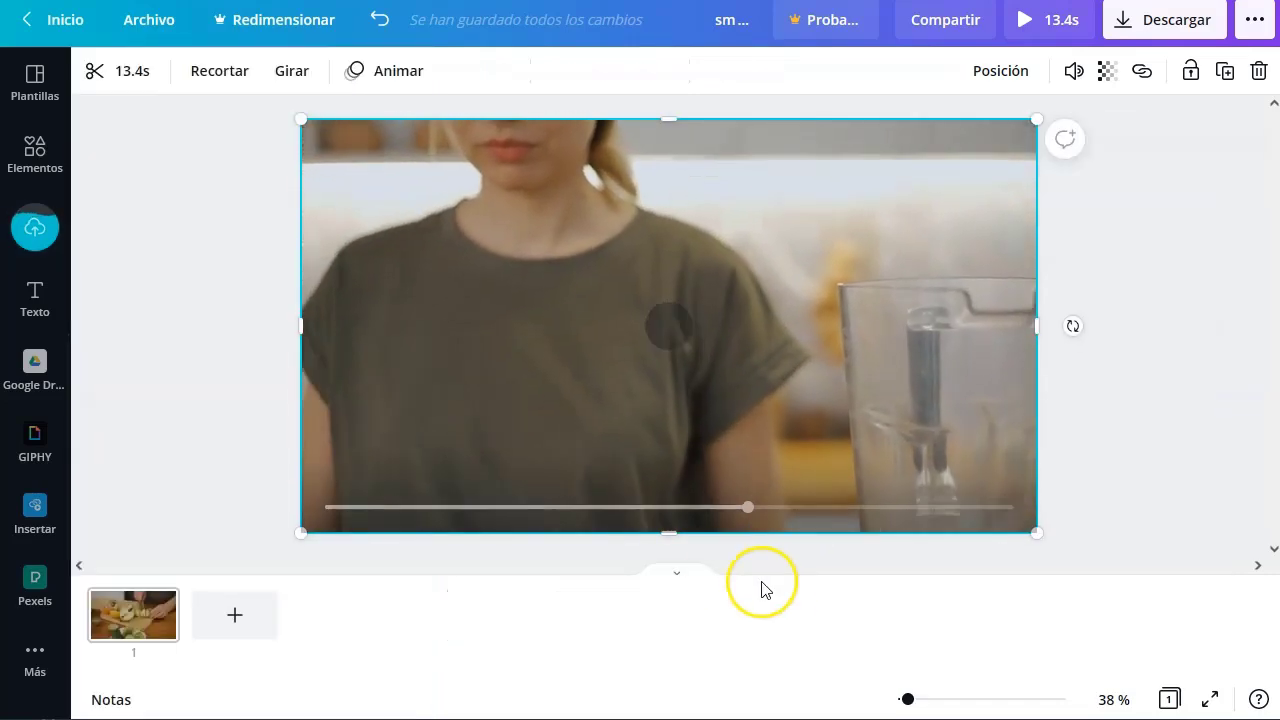
left_click(675, 572)
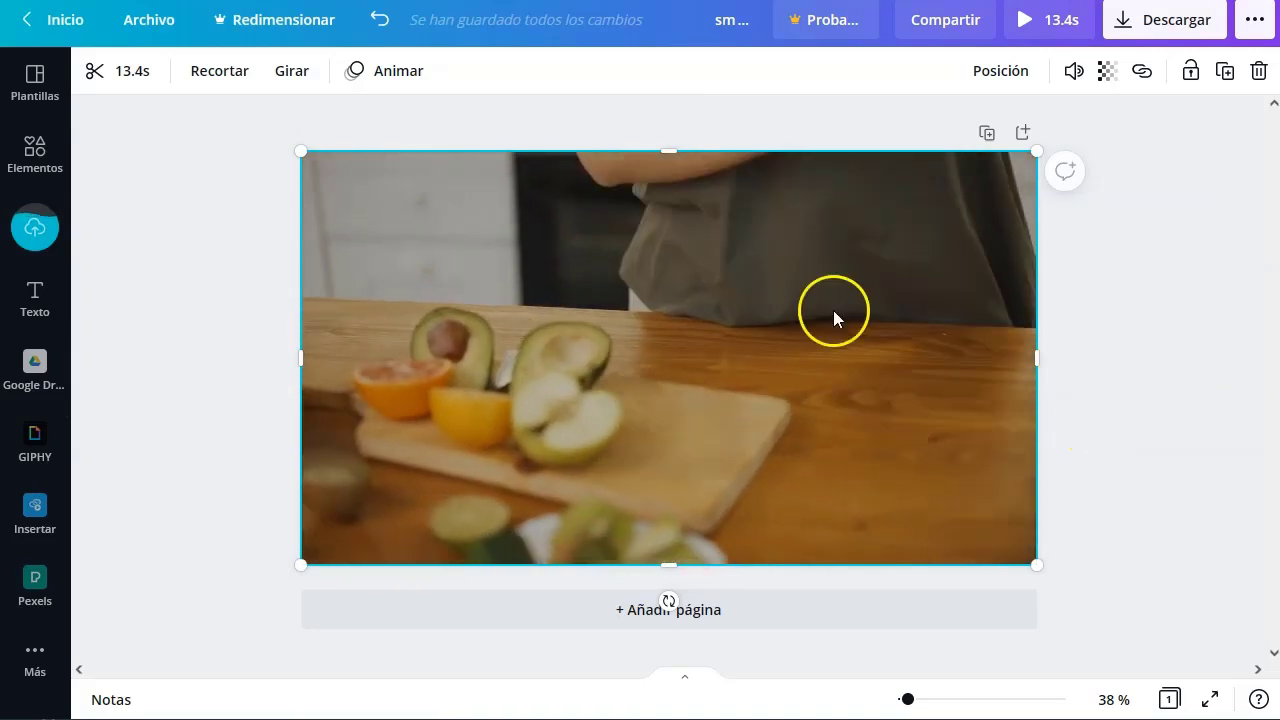
Add a square shape, reshape it into a rectangle about 1011 × 262 px and move it against the page's upper right edge
left_click(33, 155)
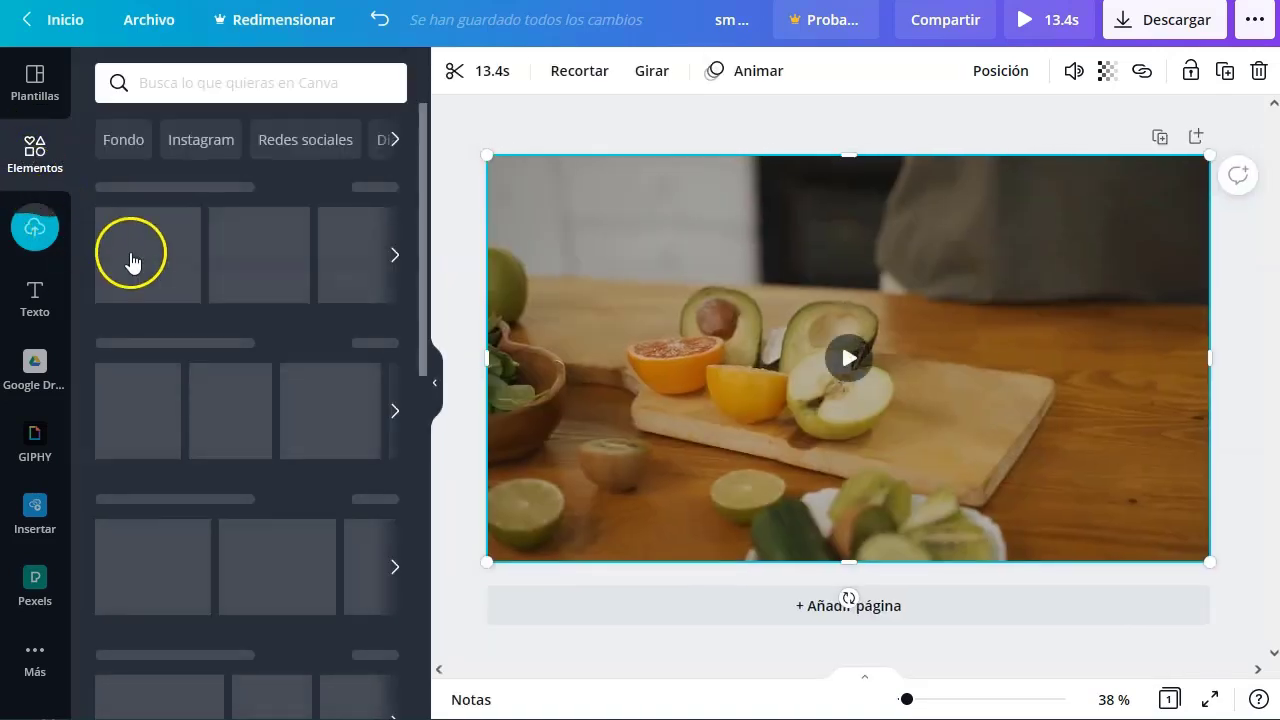
left_click(187, 376)
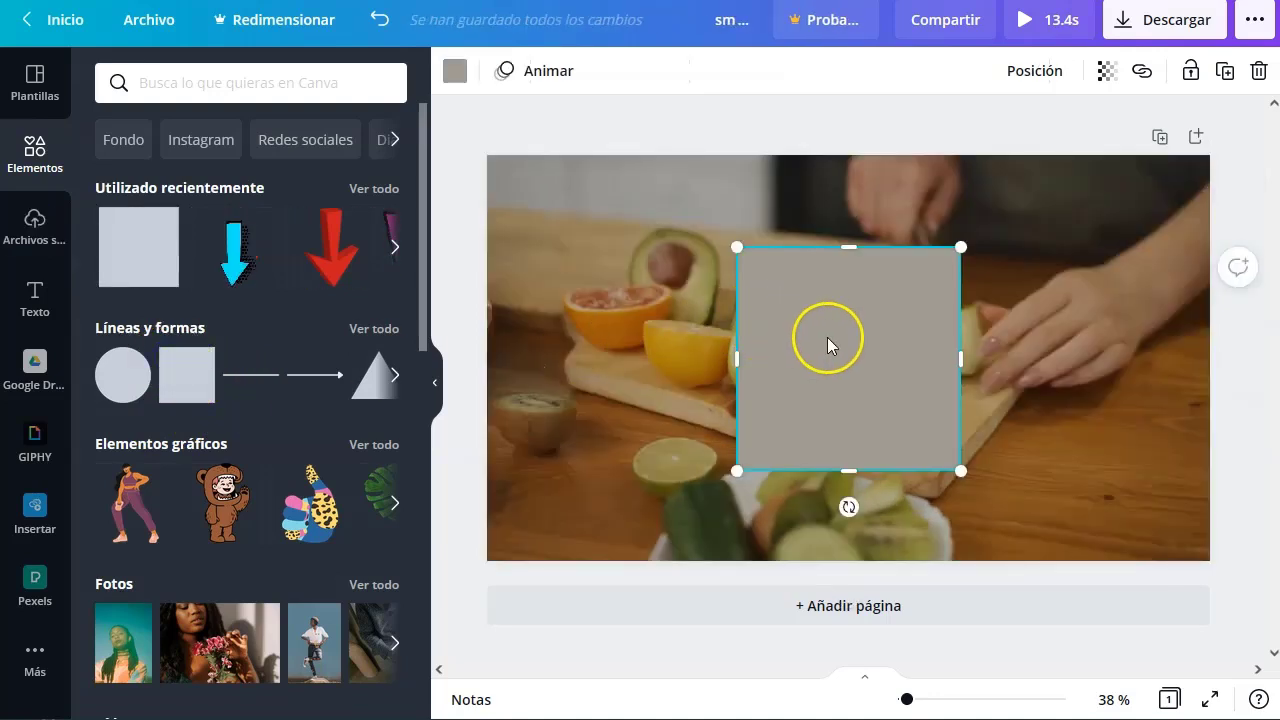
left_click_drag(846, 472, 844, 196)
left_click_drag(955, 243, 1111, 240)
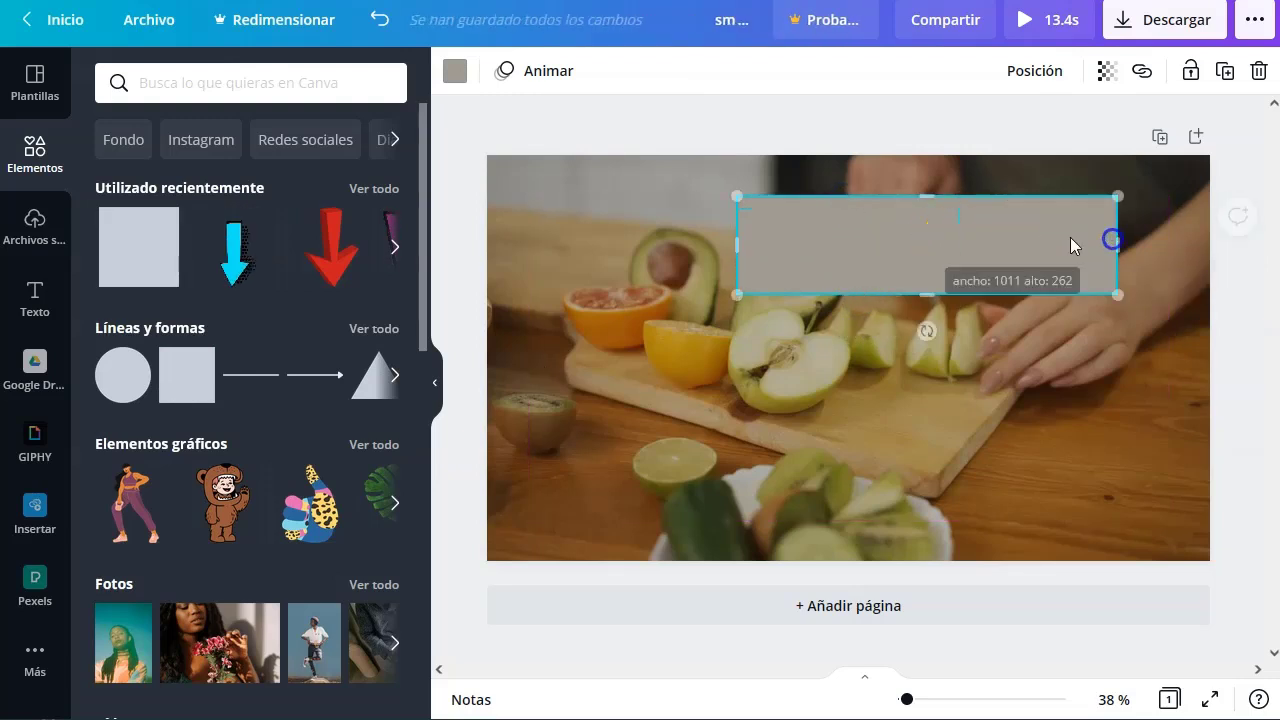
left_click_drag(843, 266, 959, 247)
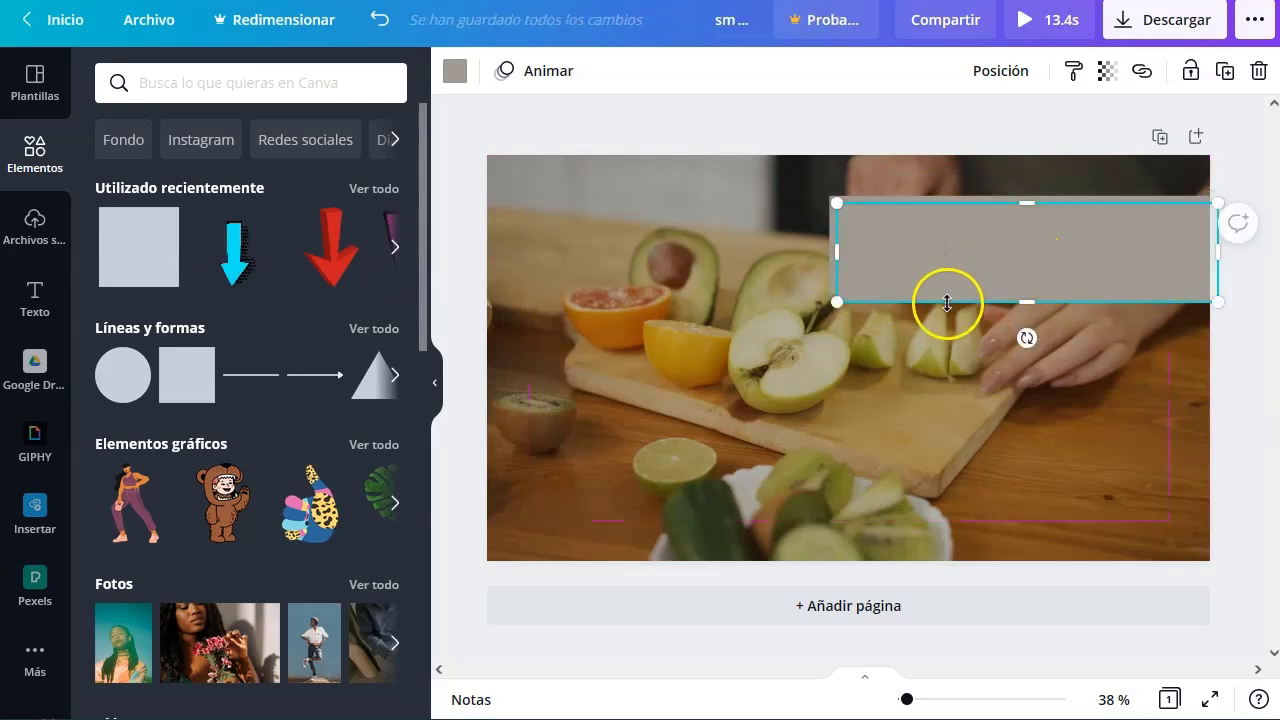
Place a copy of the rectangle at the page's lower left edge, shrink it to about 174 px high and narrow it
left_click_drag(1014, 240, 660, 469)
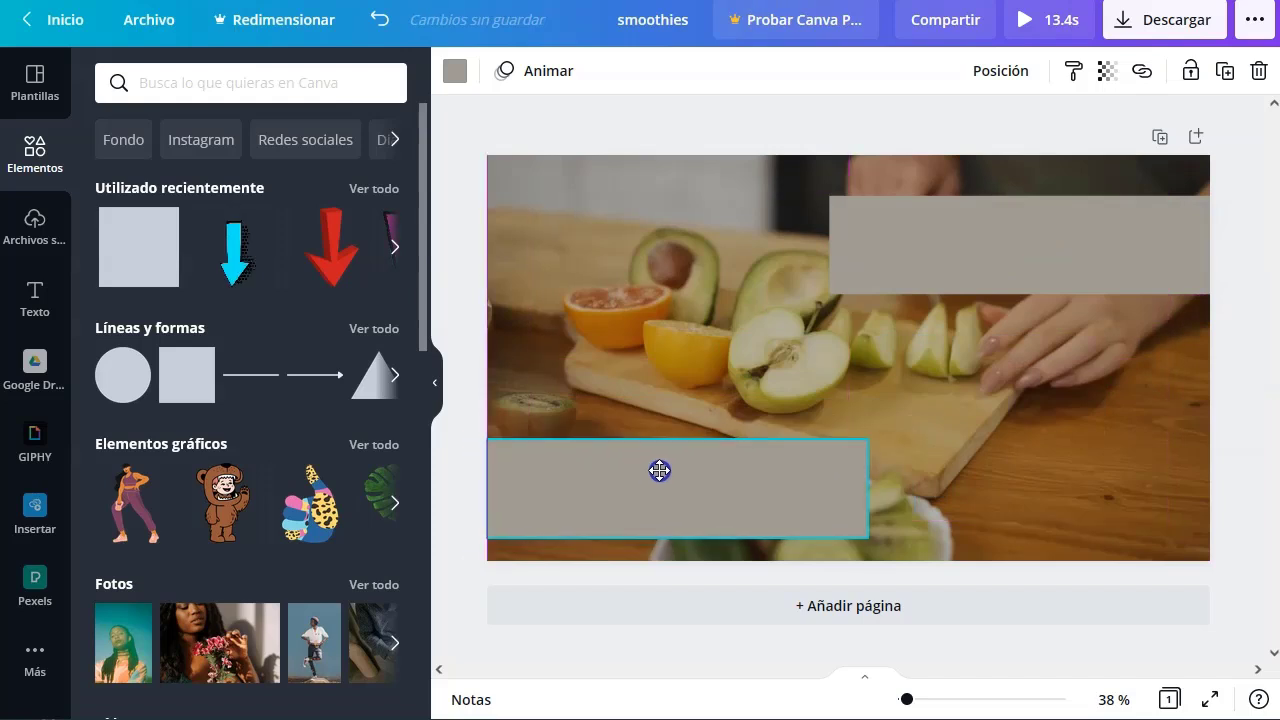
left_click_drag(866, 487, 709, 487)
left_click_drag(600, 437, 595, 474)
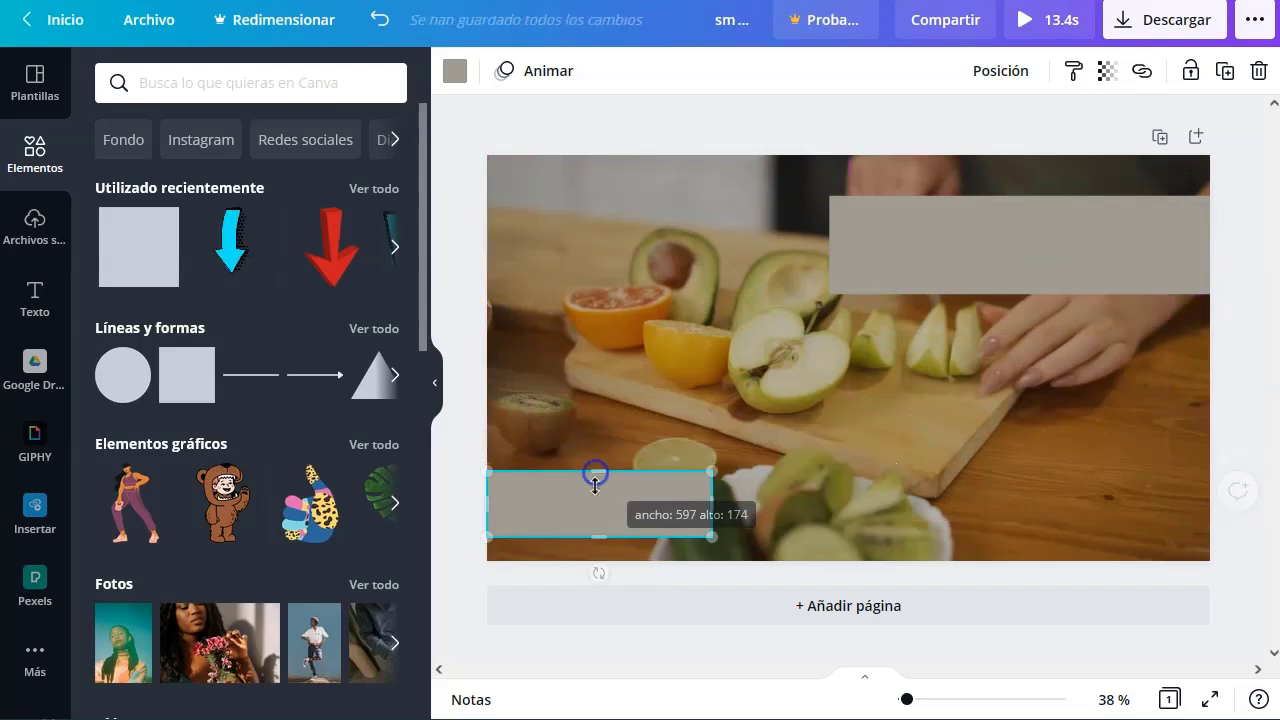
left_click_drag(706, 510, 679, 510)
left_click(455, 594)
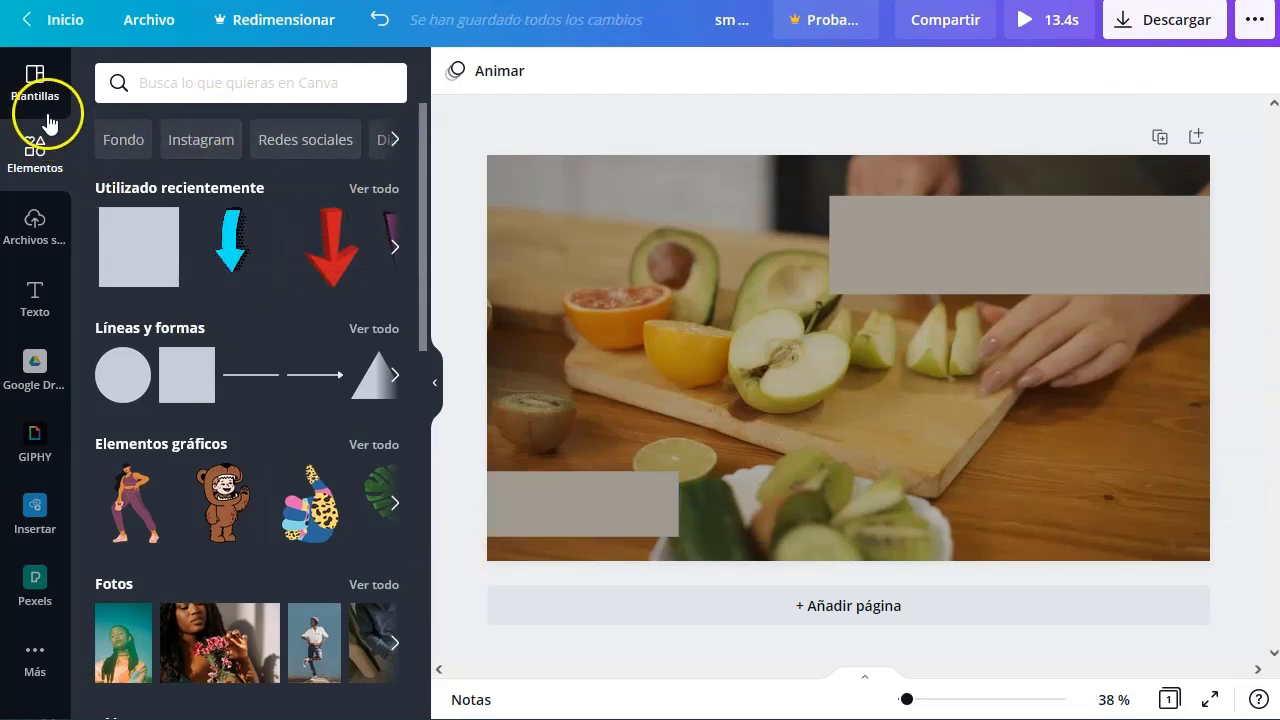
Find the "I can & I will" font combination among the text styles, add it to the page and collapse the side panel
left_click(35, 300)
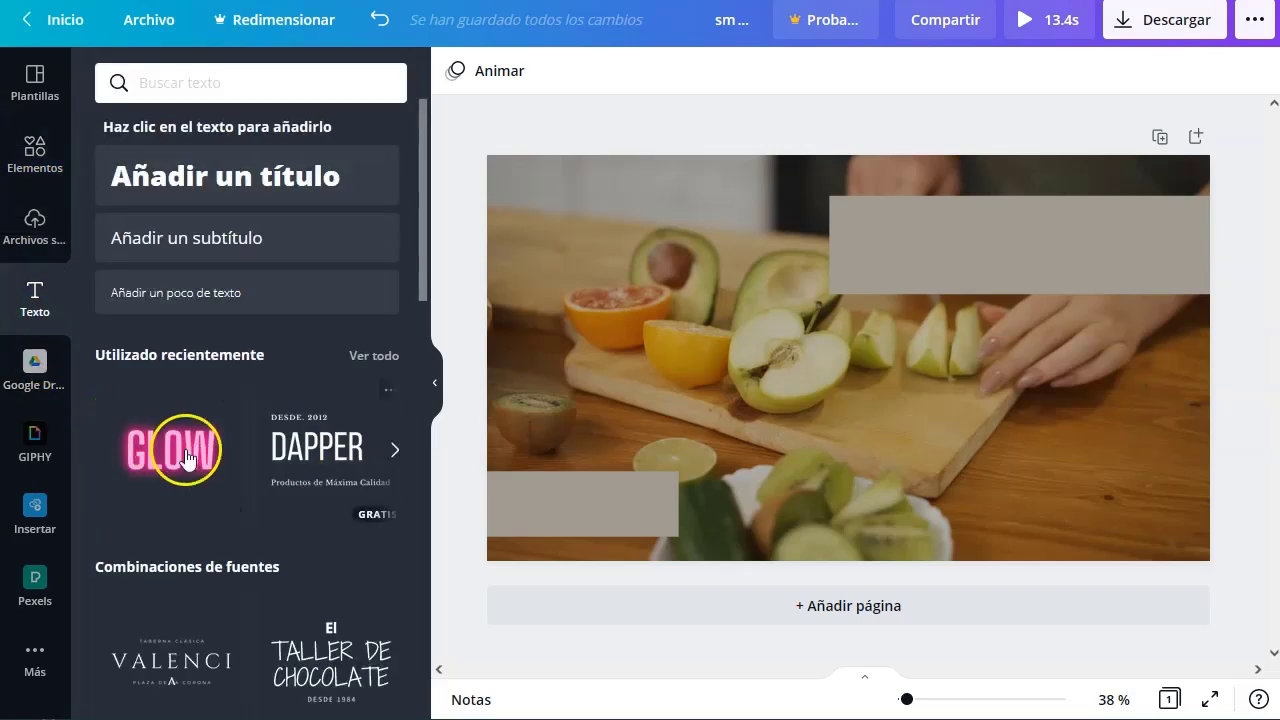
scroll(177, 462, "down", 15)
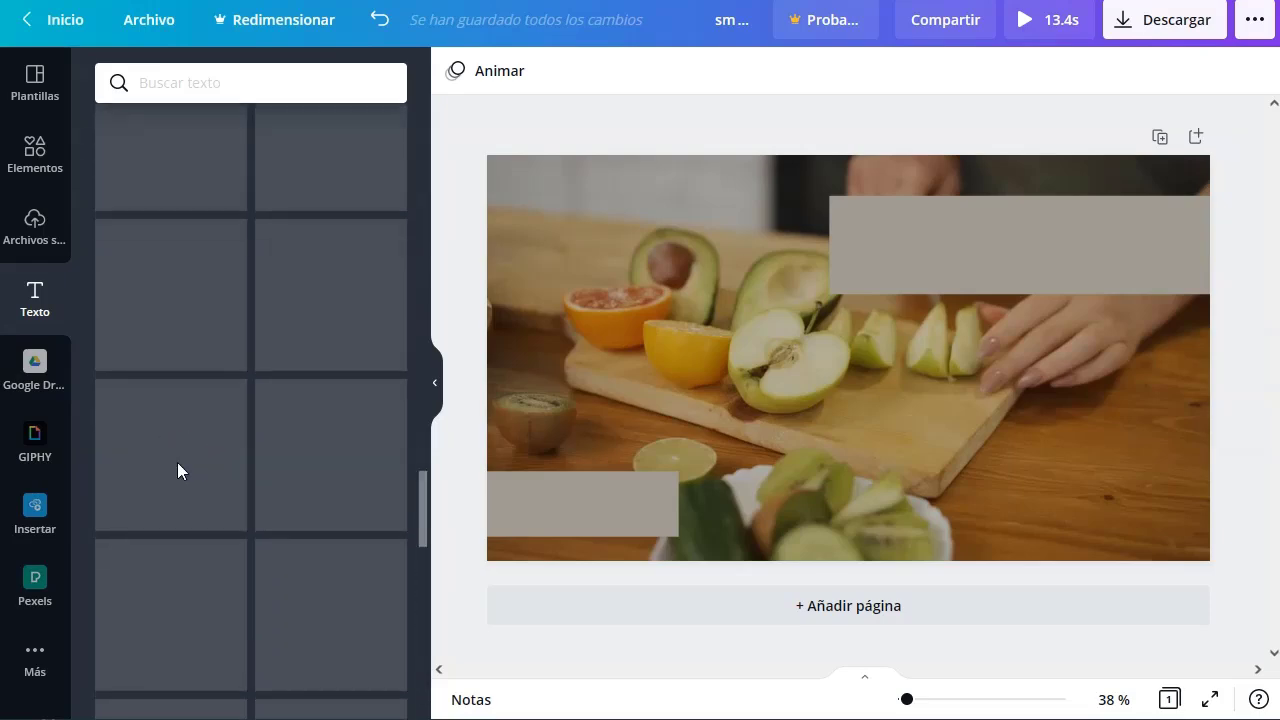
scroll(177, 462, "down", 10)
scroll(194, 433, "down", 5)
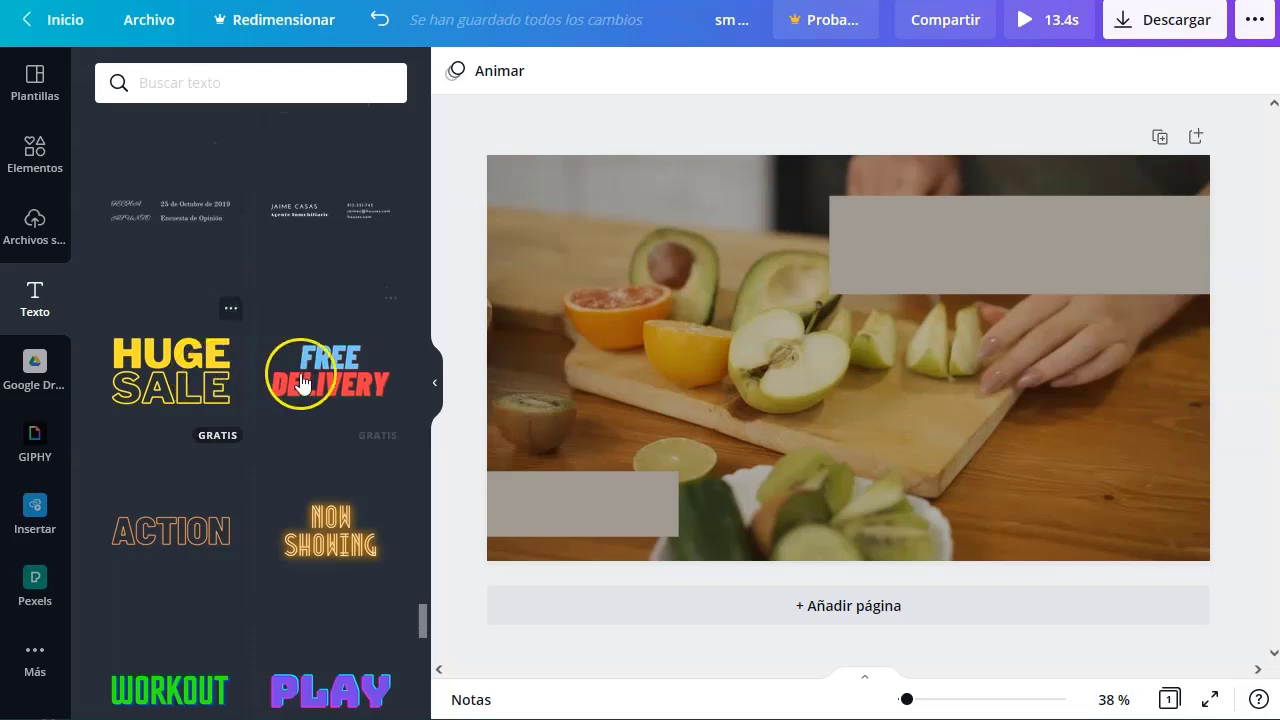
scroll(250, 420, "down", 3)
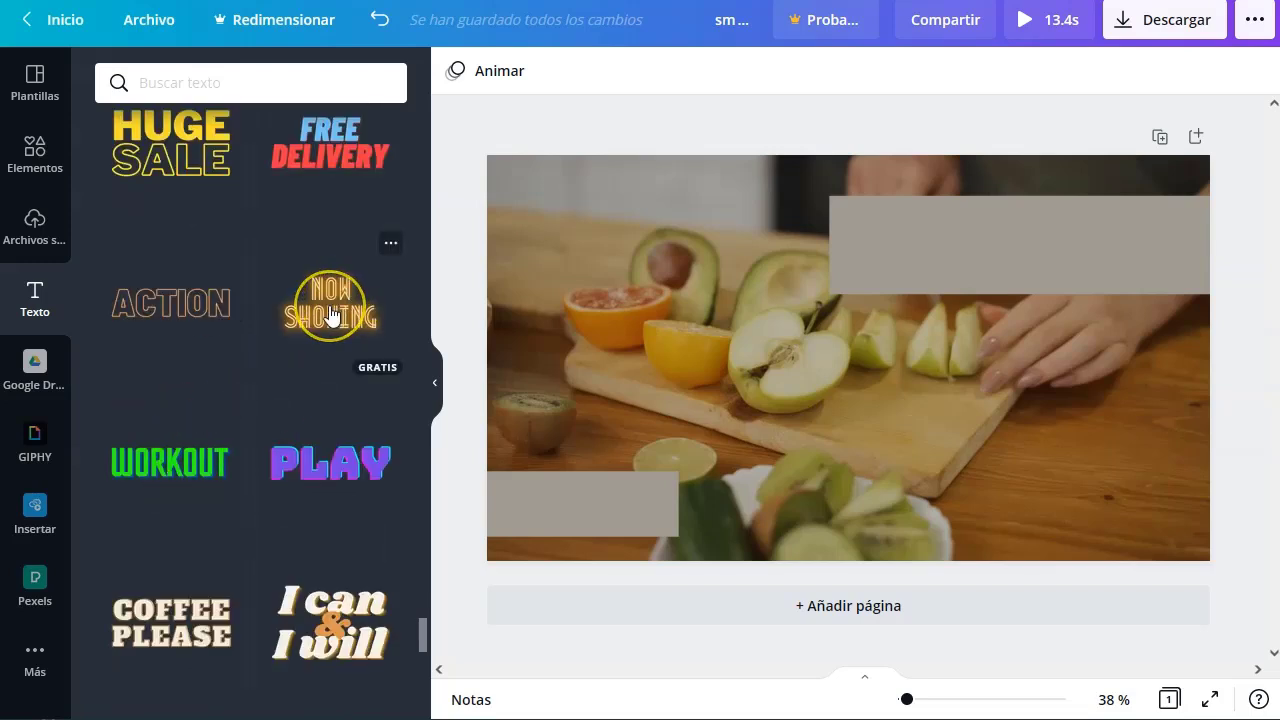
scroll(332, 316, "down", 3)
left_click(327, 400)
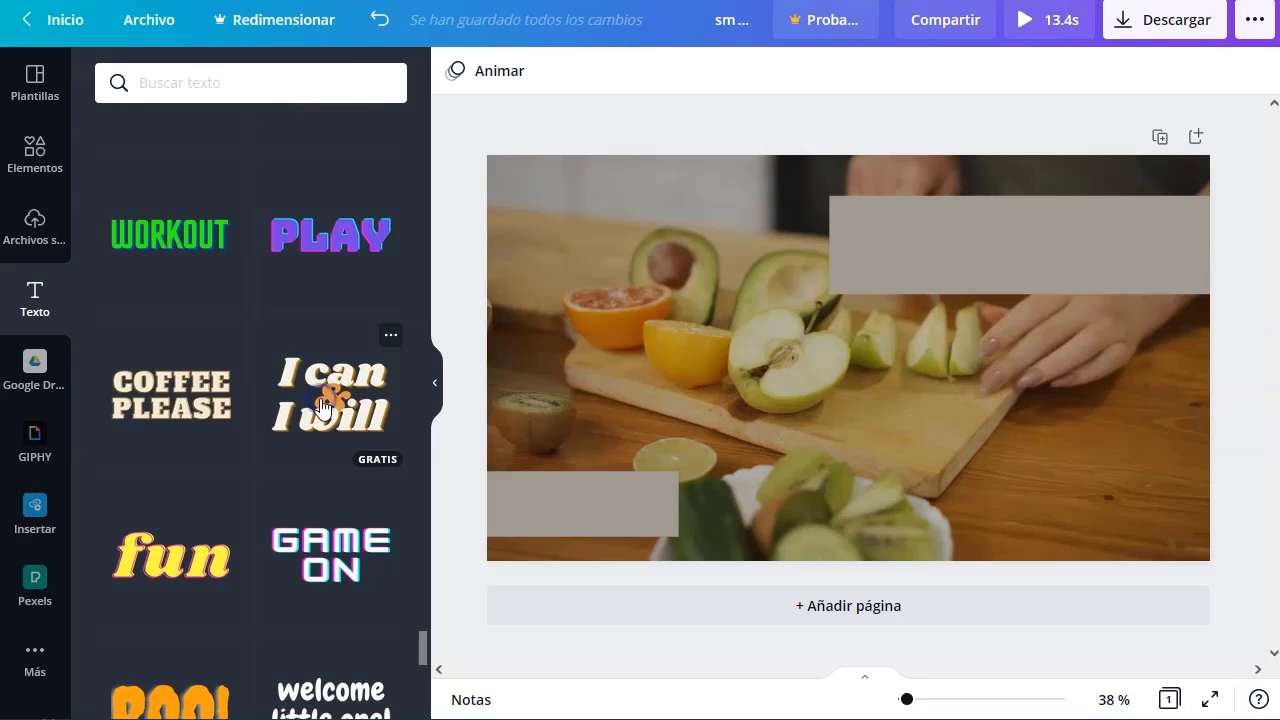
left_click(322, 408)
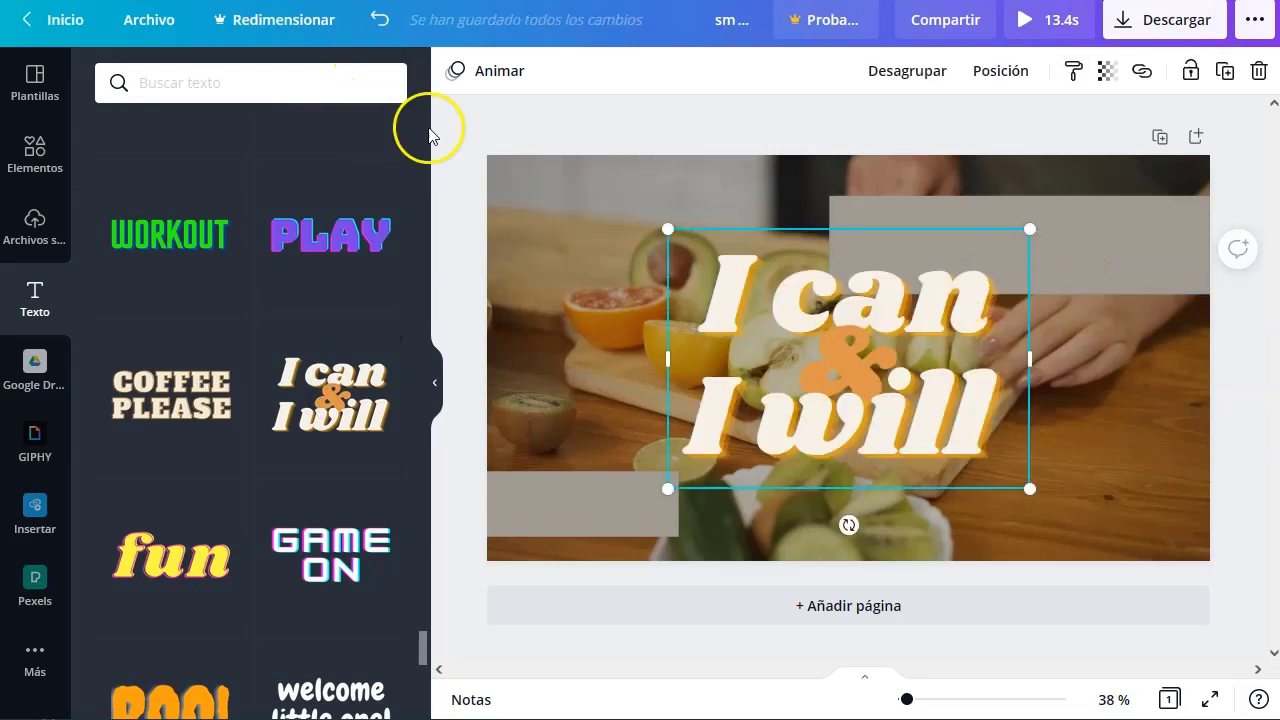
left_click(432, 387)
Ungroup the added text combination and delete its "I will" and "&" pieces
left_click(701, 356)
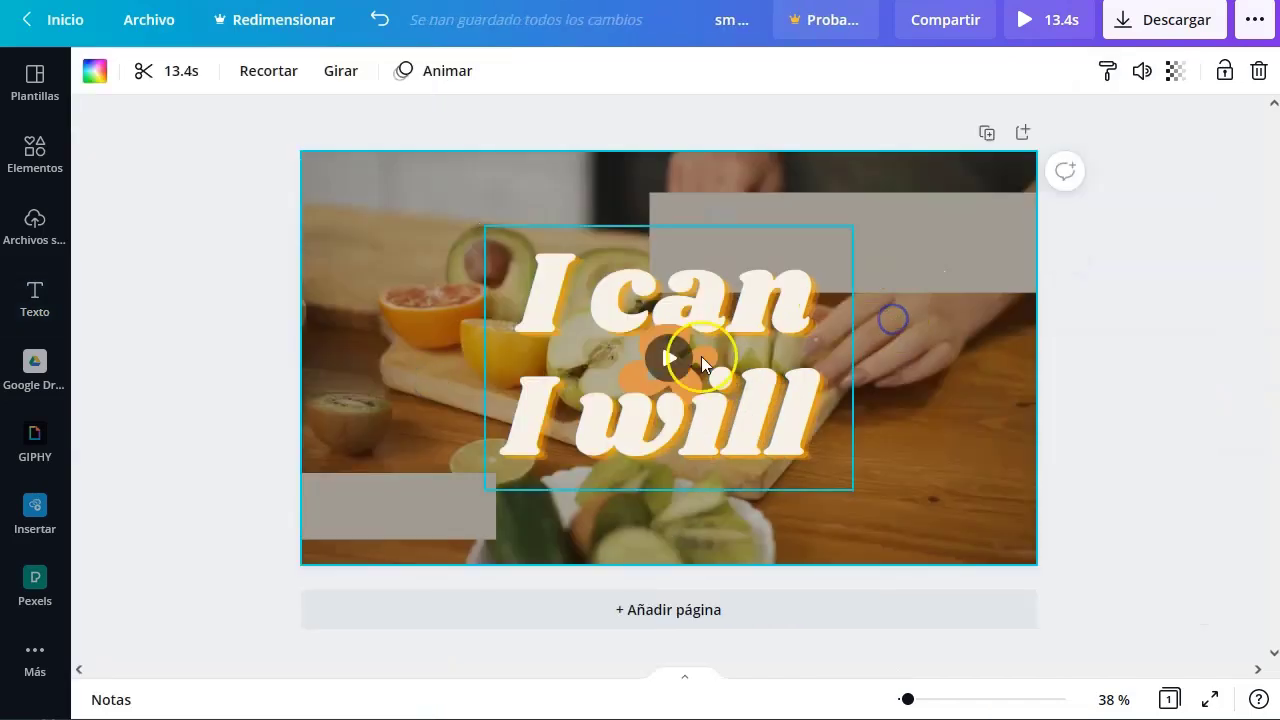
left_click(701, 356)
left_click(808, 228)
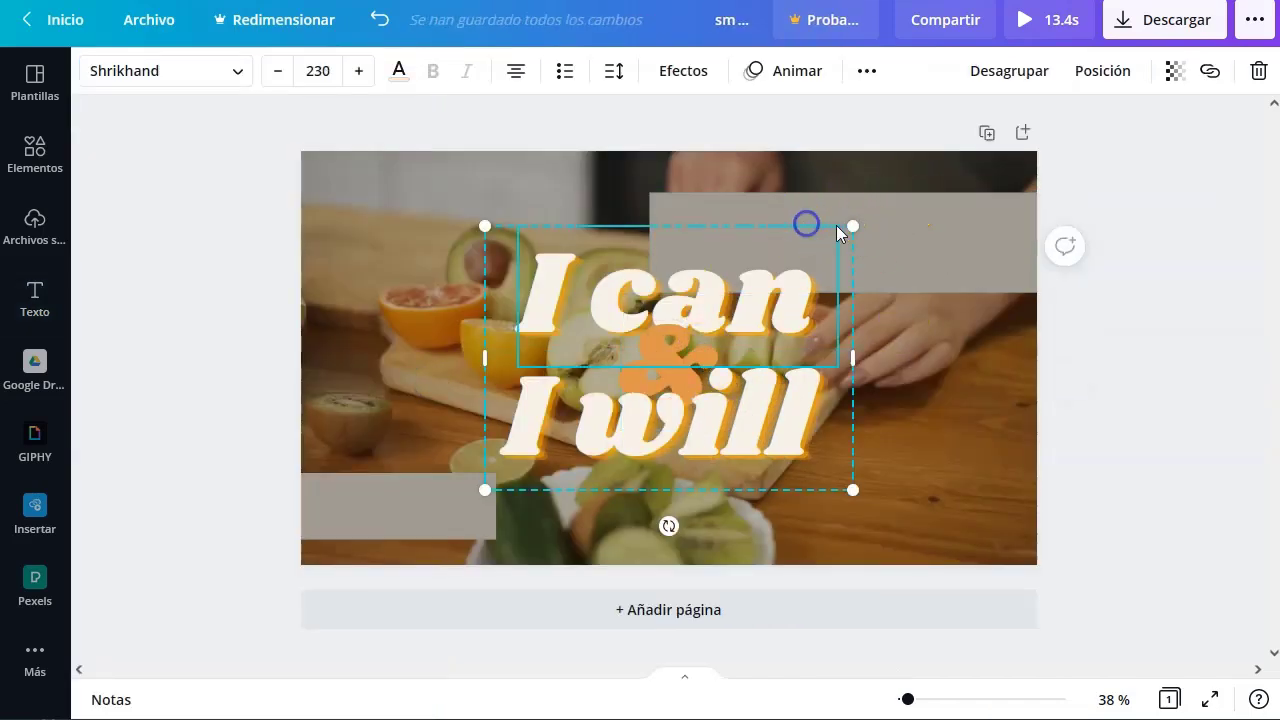
left_click(1015, 78)
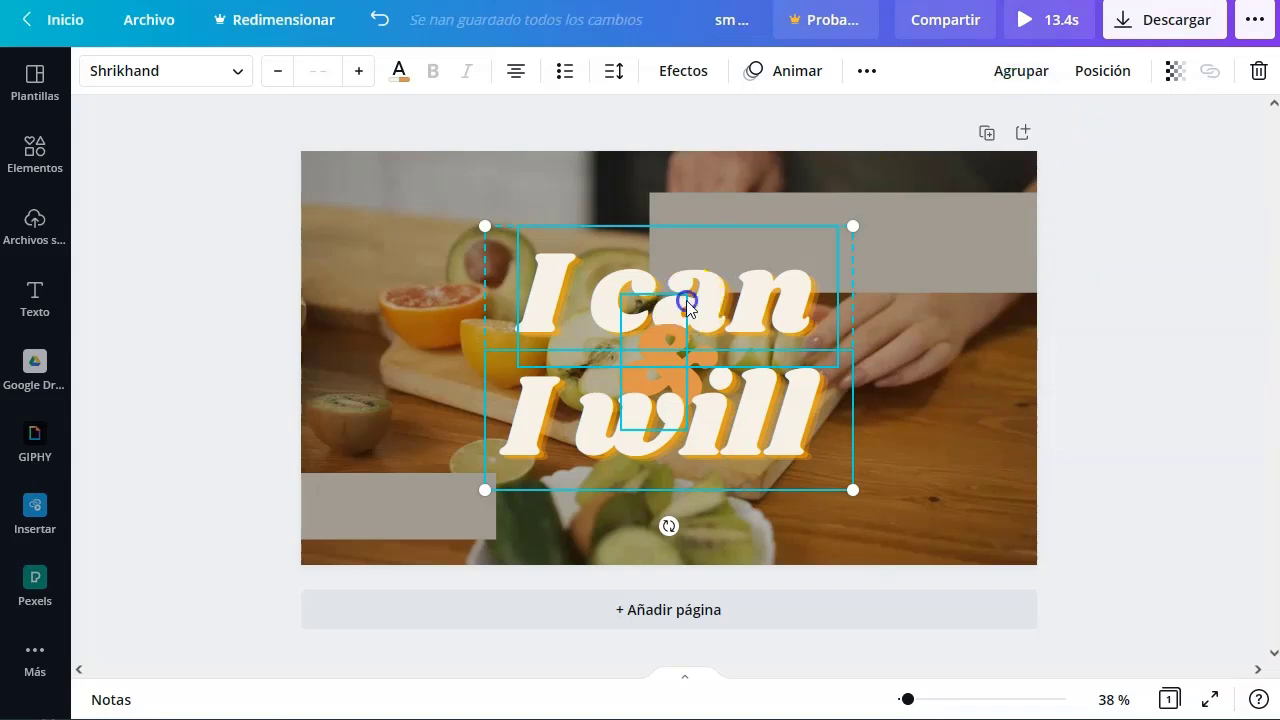
left_click(617, 439)
key("Delete")
left_click(676, 385)
key("Delete")
Replace the remaining "I can" text with "Tasty Smoothies recepies"
double_click(652, 297)
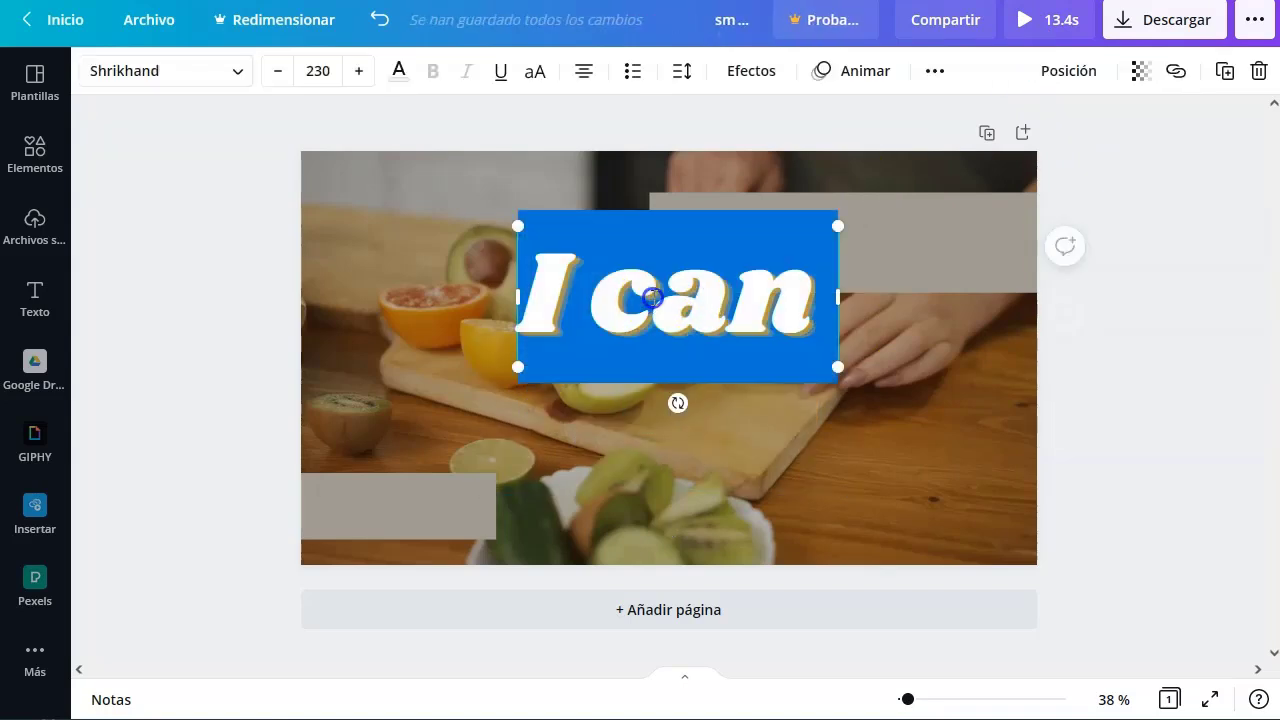
type("Tast")
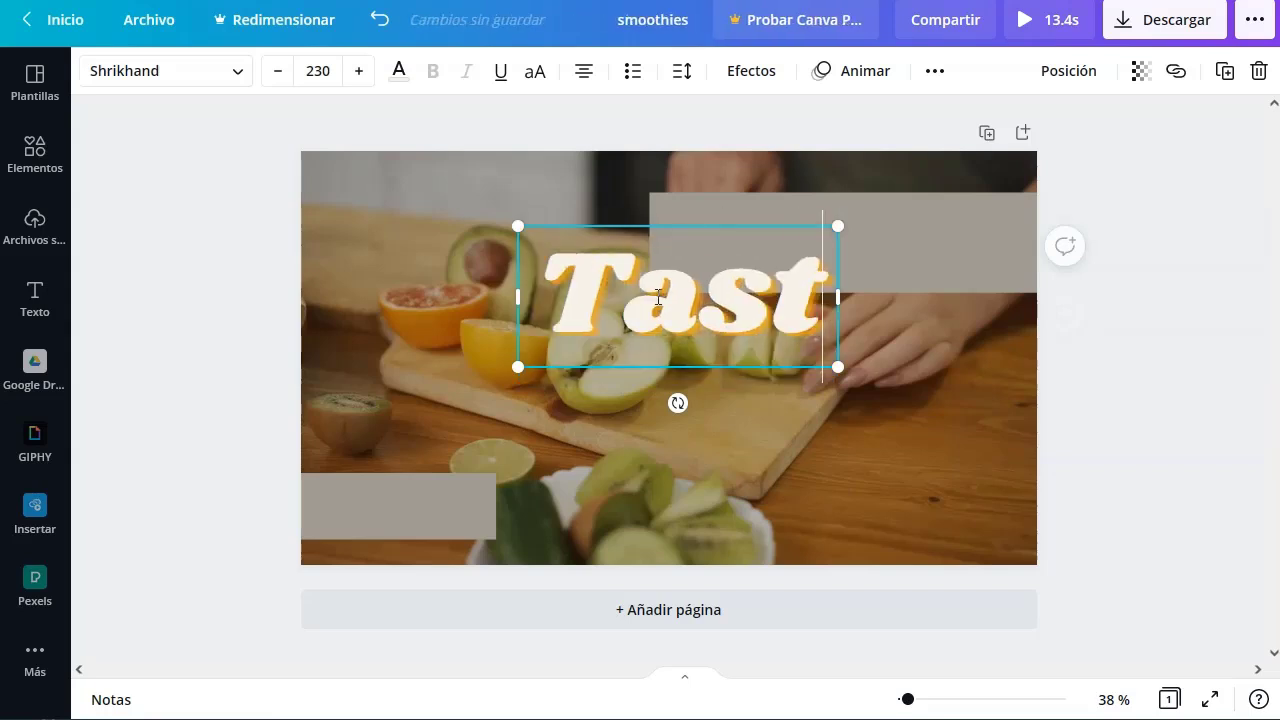
type("y Sm")
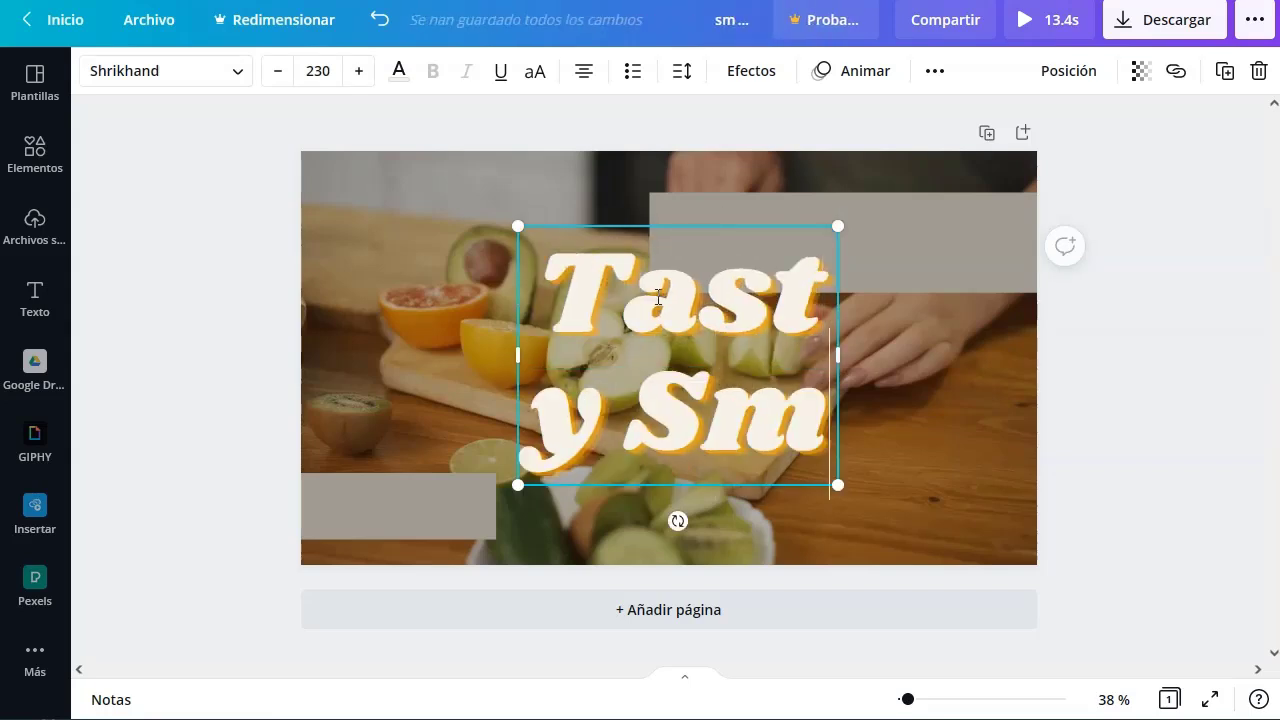
type("oothies rec")
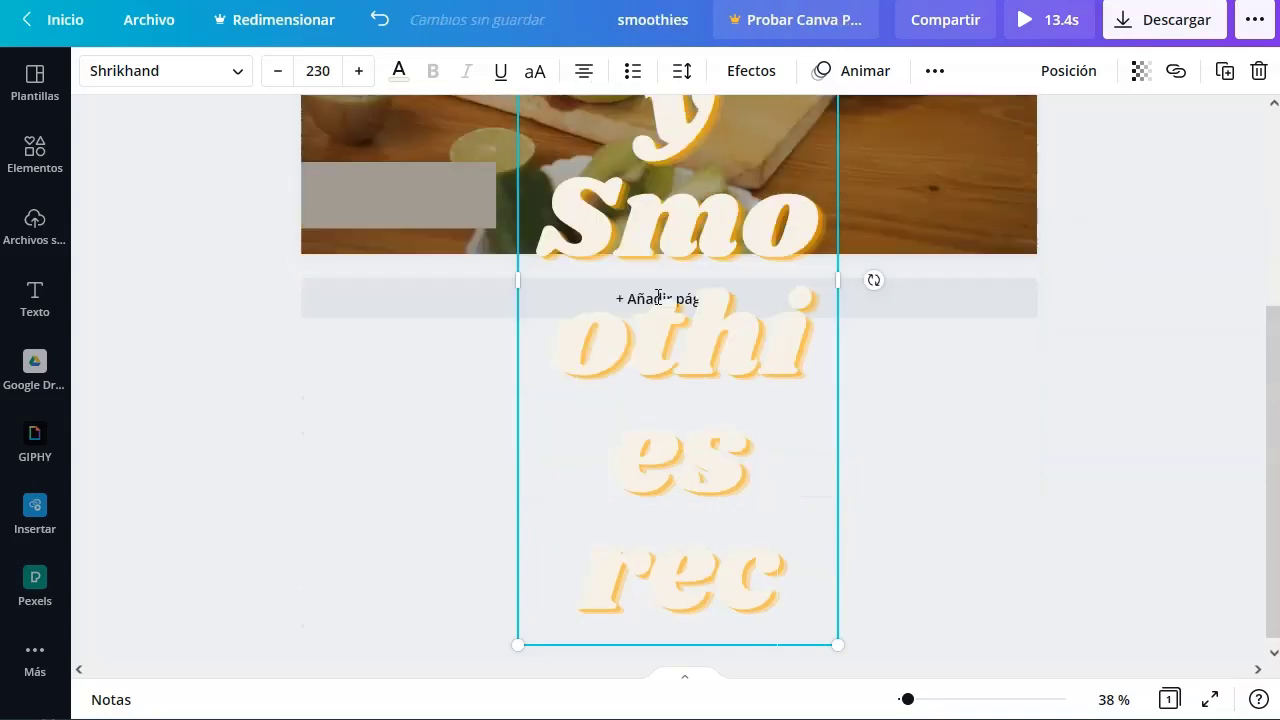
type("epies")
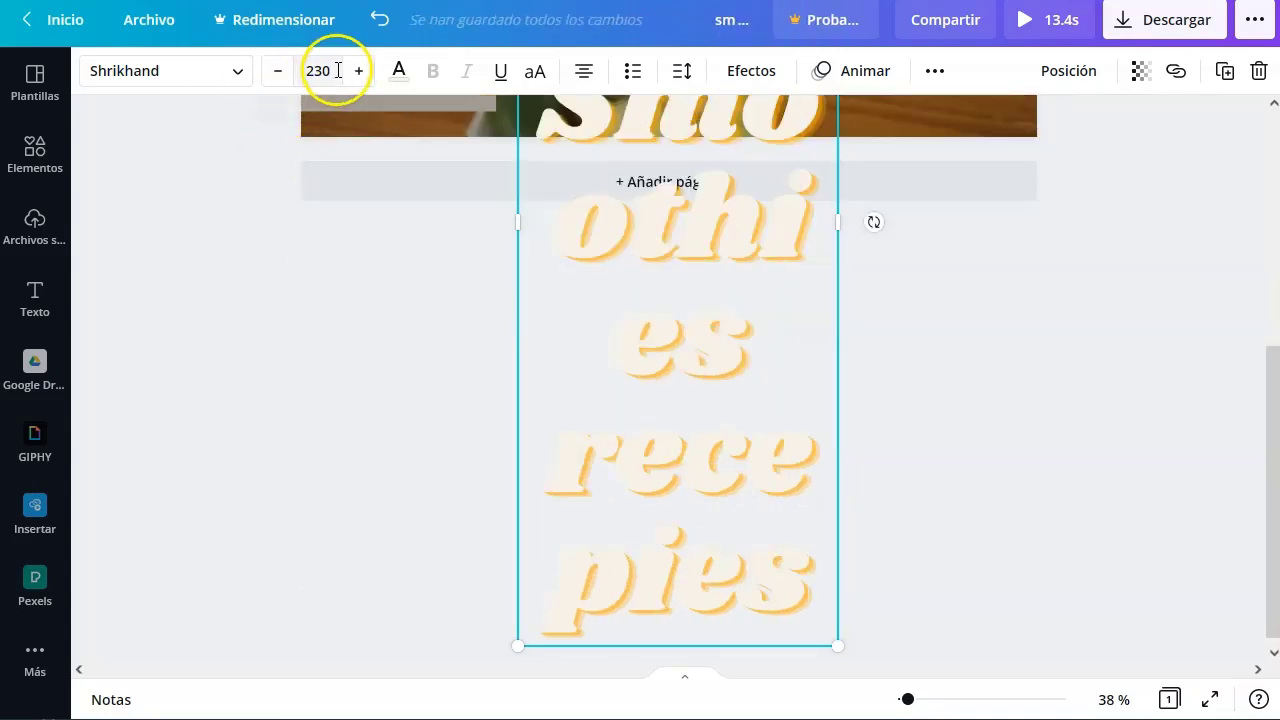
Set the font size of the whole title to 72
key("ctrl+a")
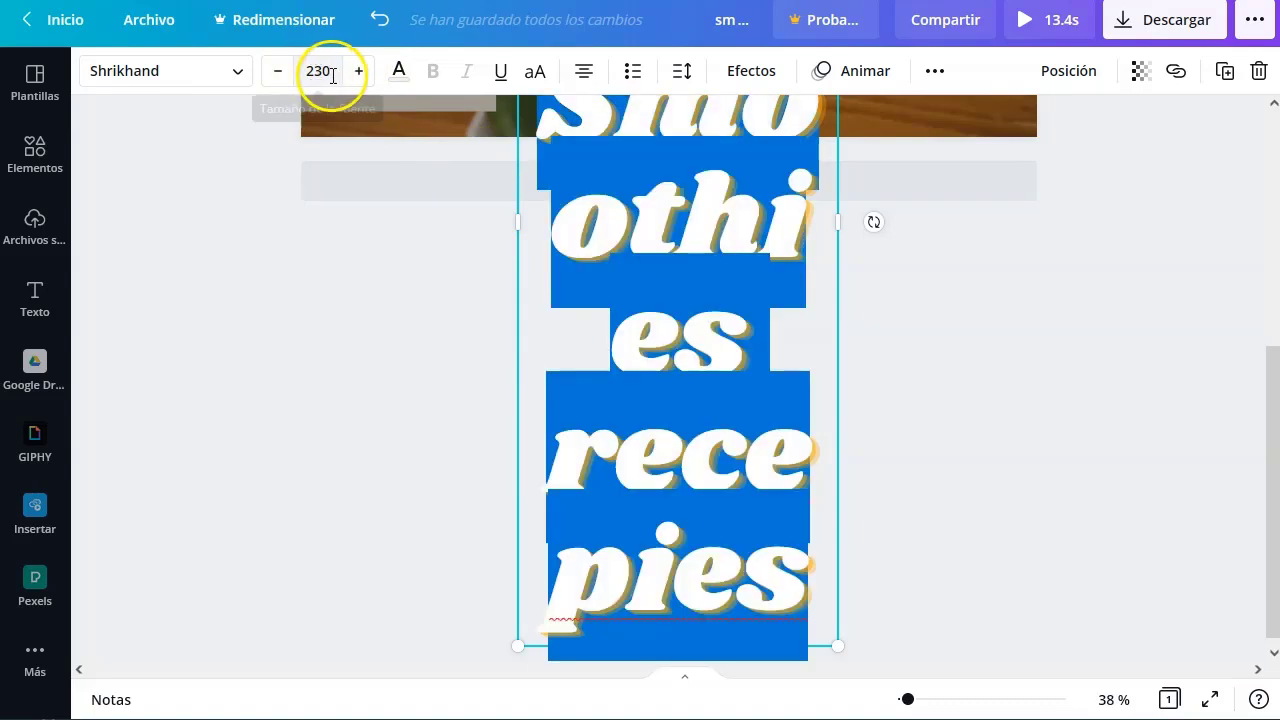
left_click(318, 71)
scroll(343, 357, "down", 5)
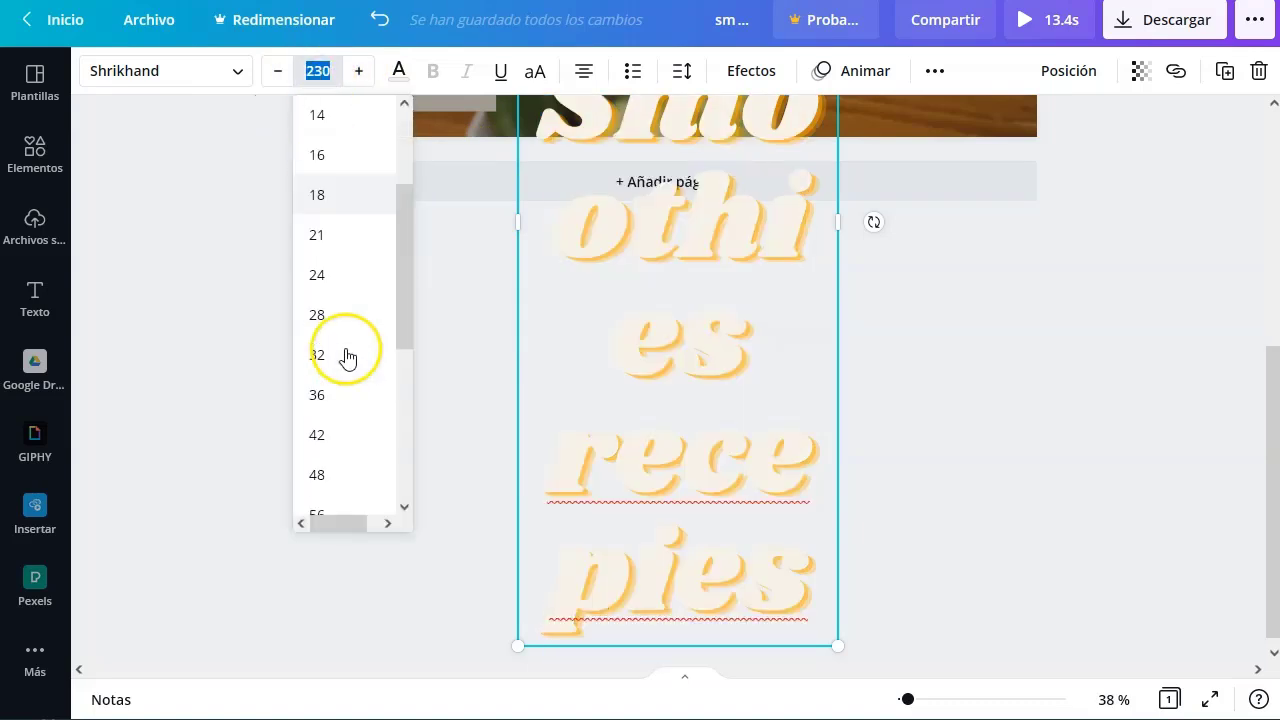
left_click(325, 304)
left_click(193, 371)
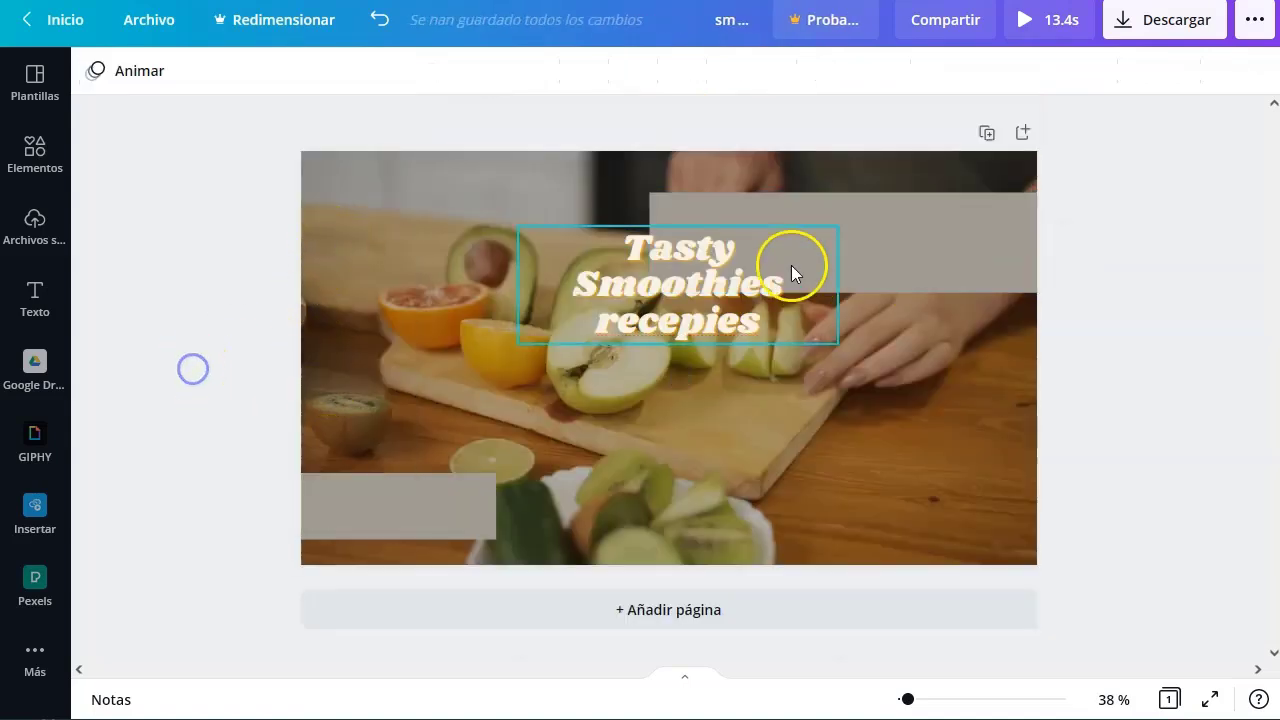
Move the title onto the page's upper right rectangle, widen its text box so it wraps to two lines, and centre it there
left_click_drag(664, 299, 833, 258)
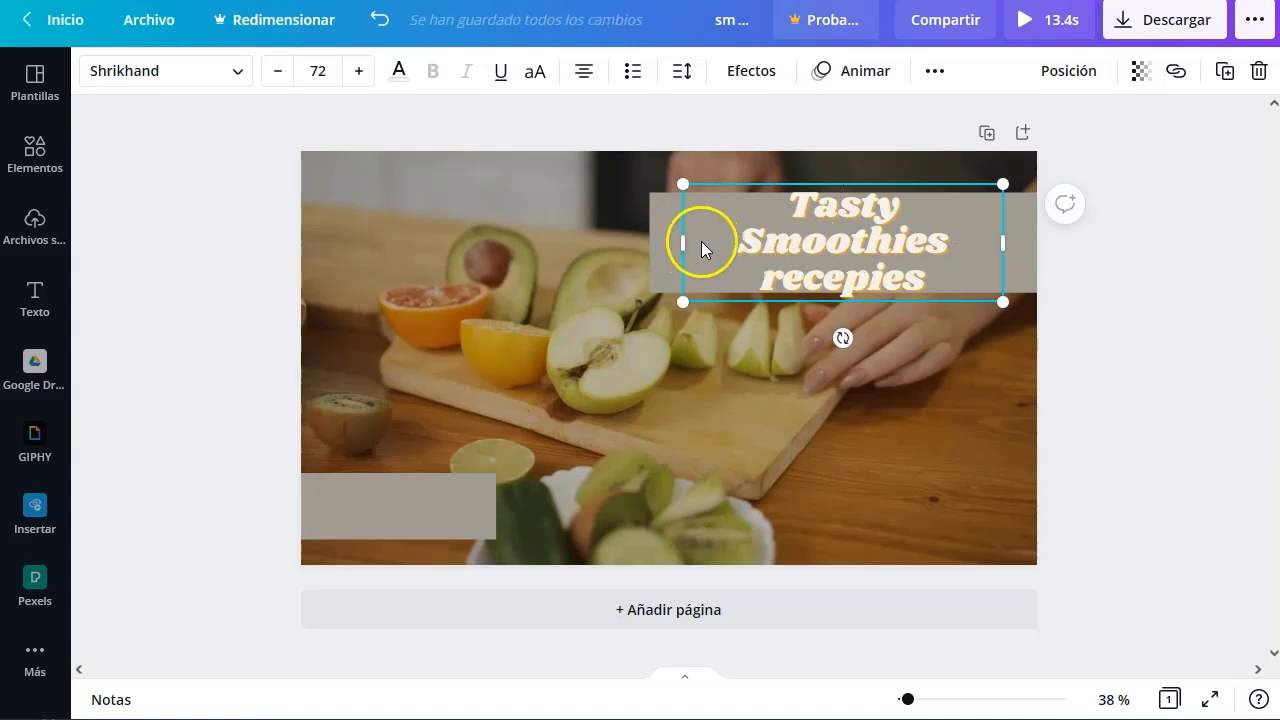
left_click_drag(689, 243, 652, 245)
mouse_move(811, 223)
left_mouse_down()
mouse_move(829, 223)
mouse_move(821, 241)
left_mouse_up()
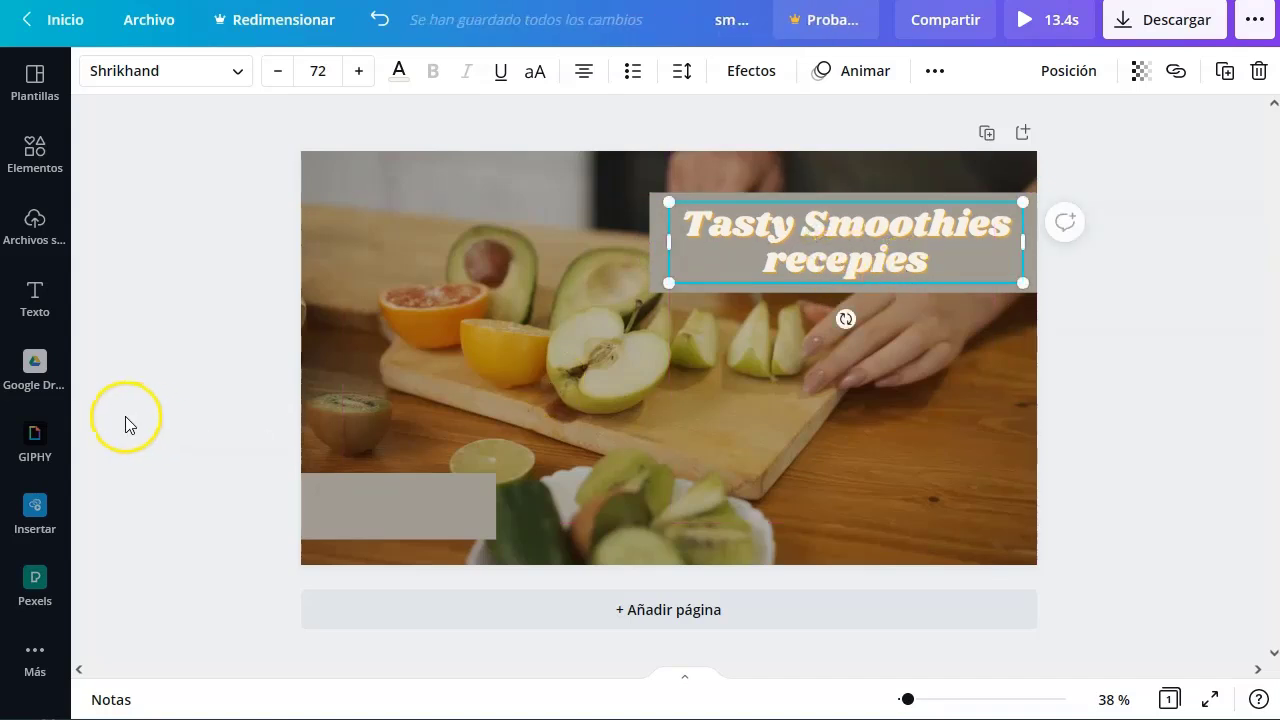
left_click(205, 377)
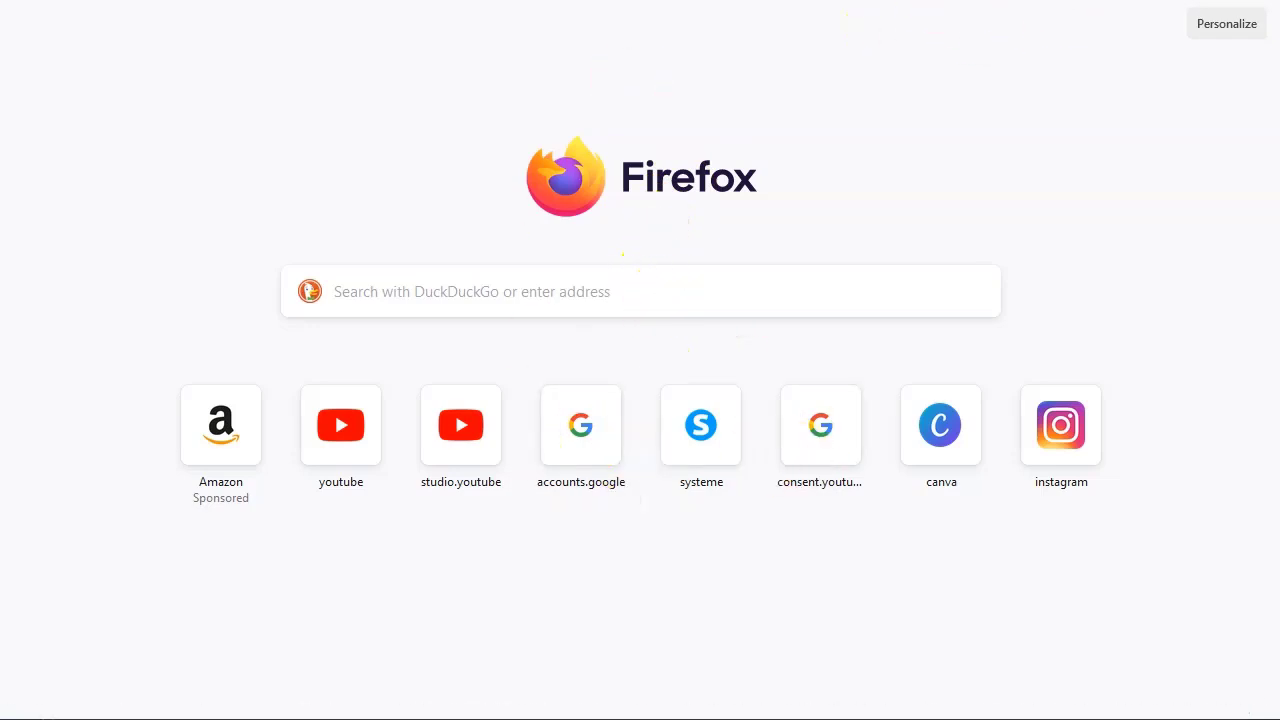
Open Google Translate in the browser and translate "recetas" into English
left_click(600, 285)
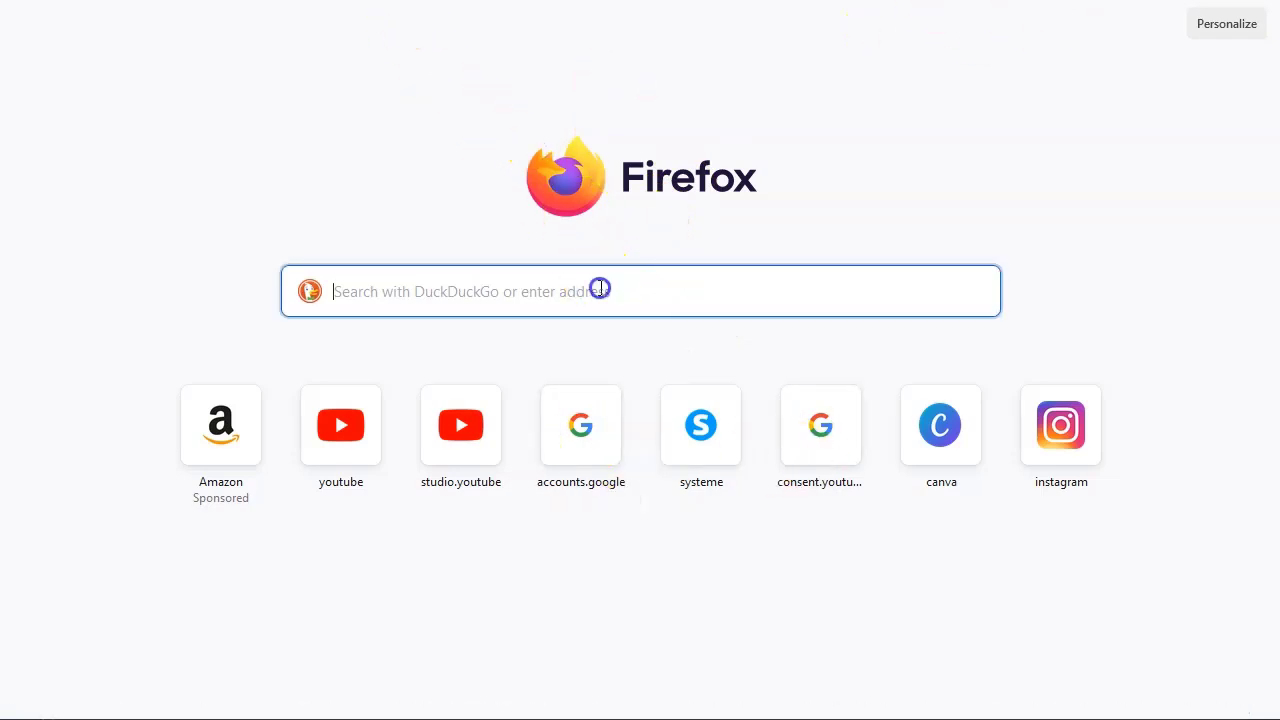
type("translate")
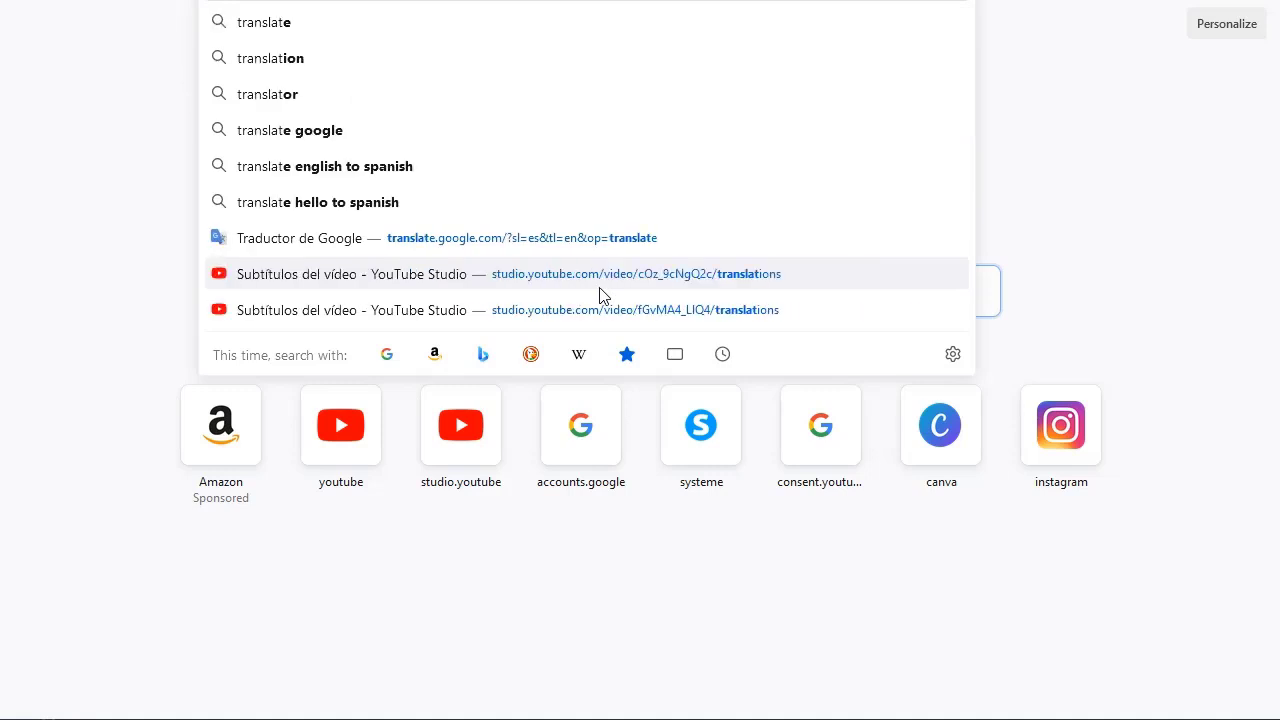
key("Return")
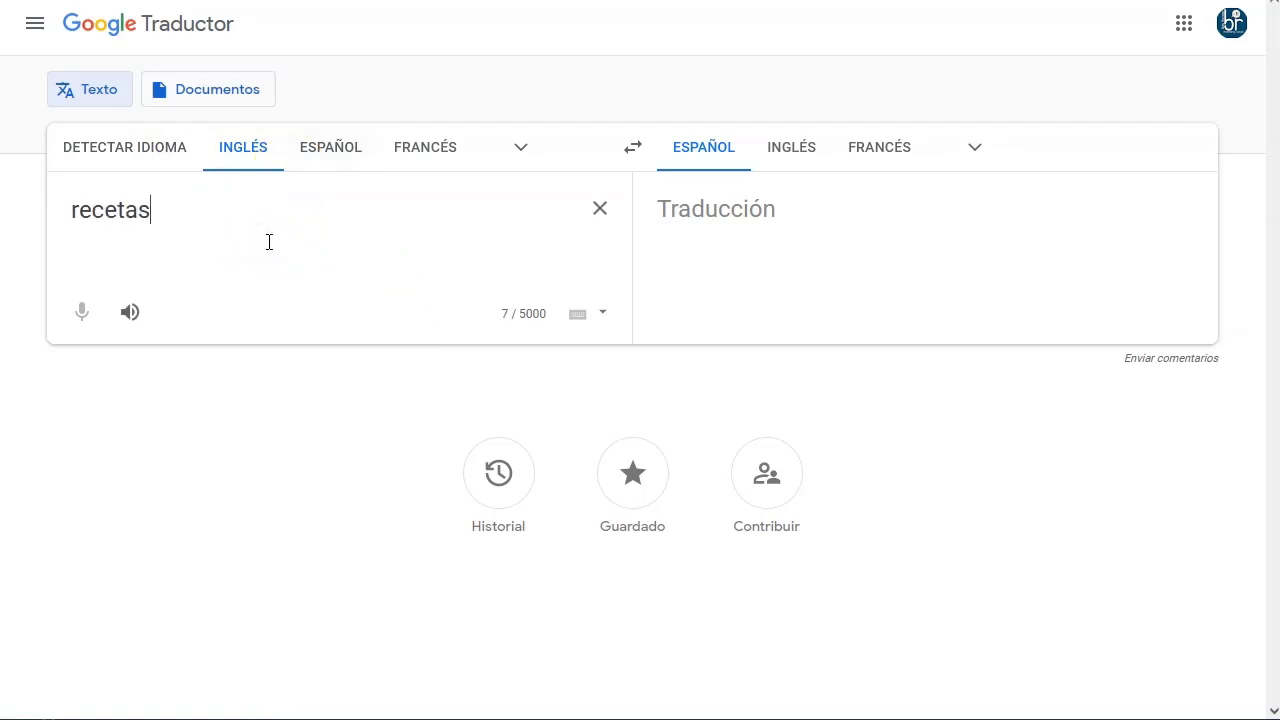
left_click(786, 146)
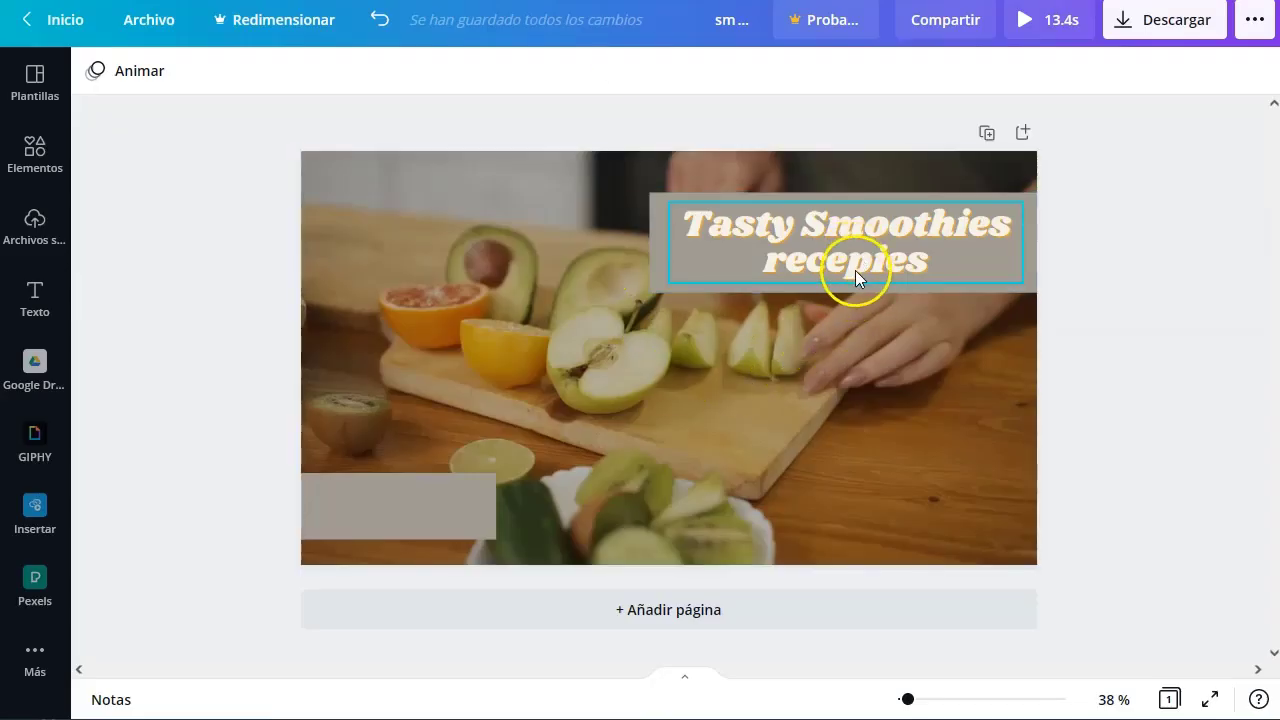
Back in the Canva design, correct the title's second line to "recipes"
left_click(881, 262)
double_click(881, 262)
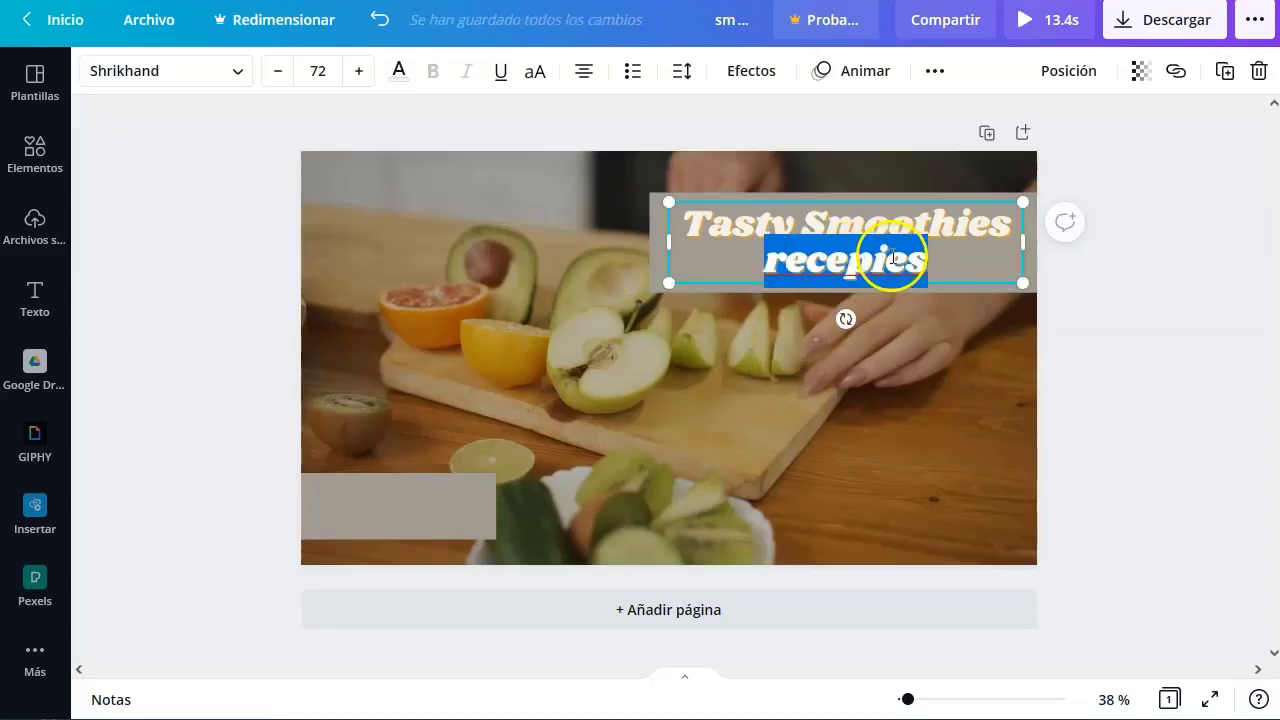
left_click(894, 257)
key("BackSpace")
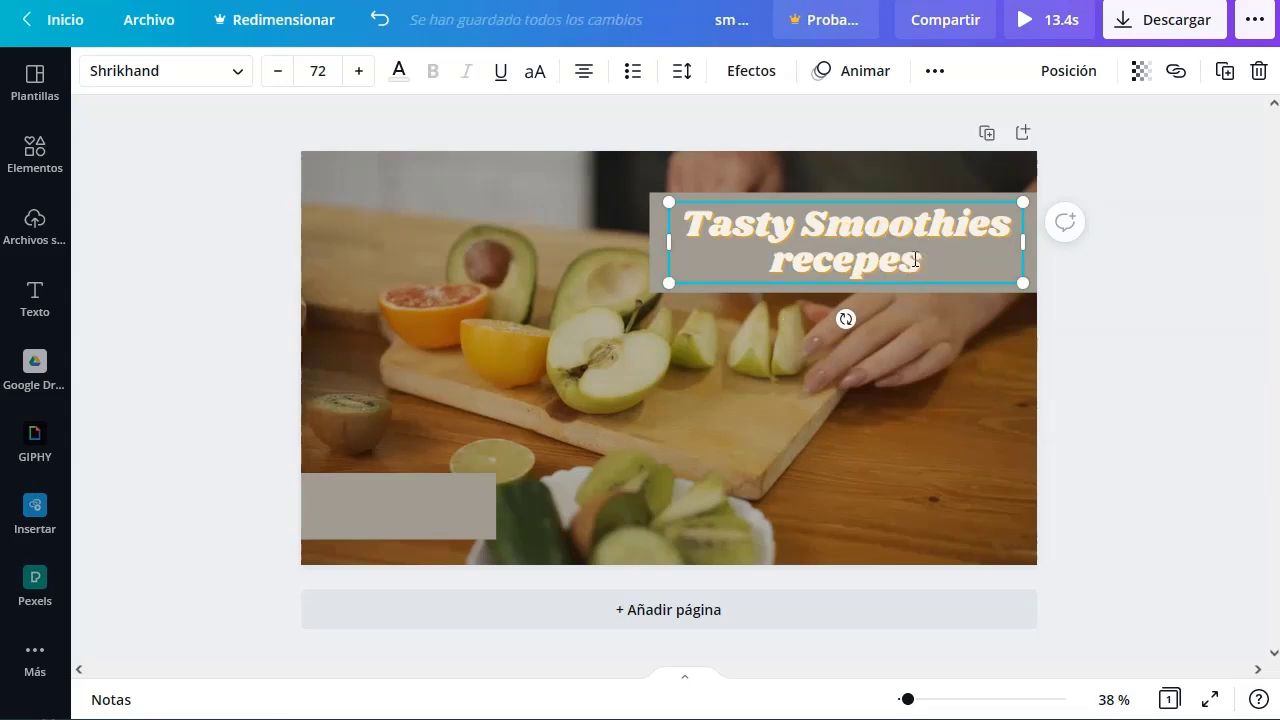
key("BackSpace")
type("i")
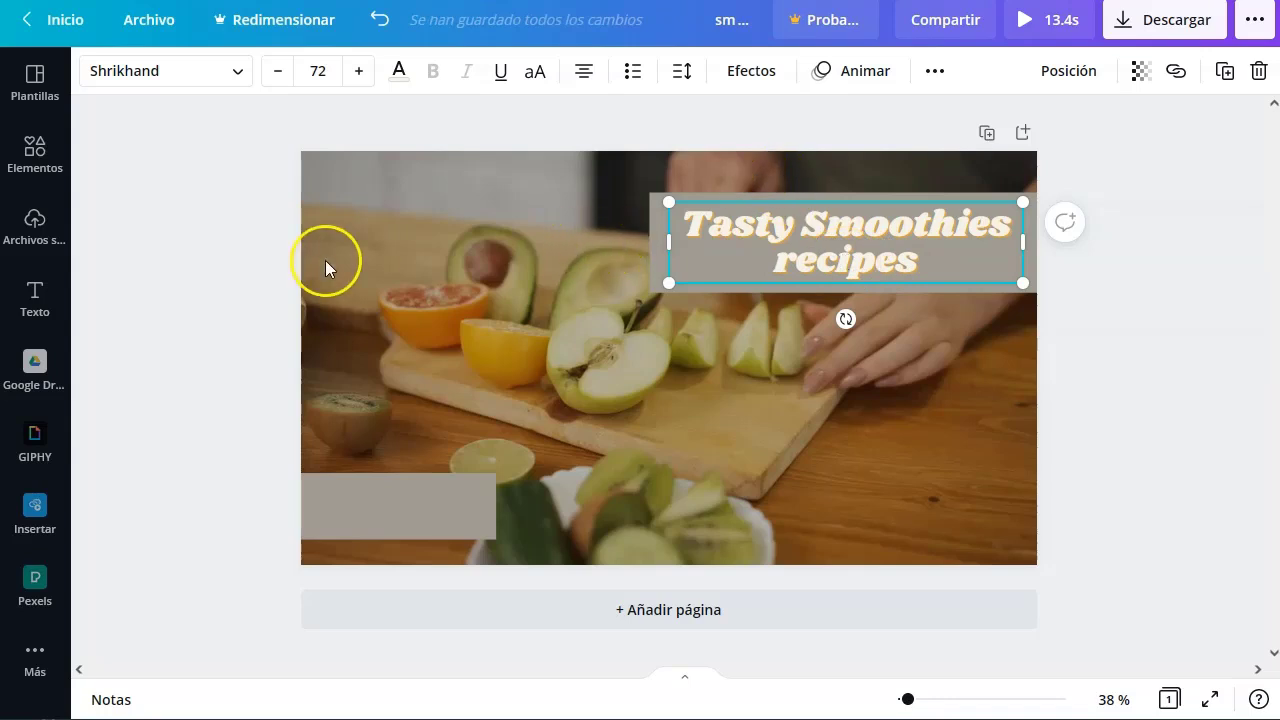
left_click(195, 318)
Recolour the rectangle behind the title red and set its transparency to 34
left_click(661, 284)
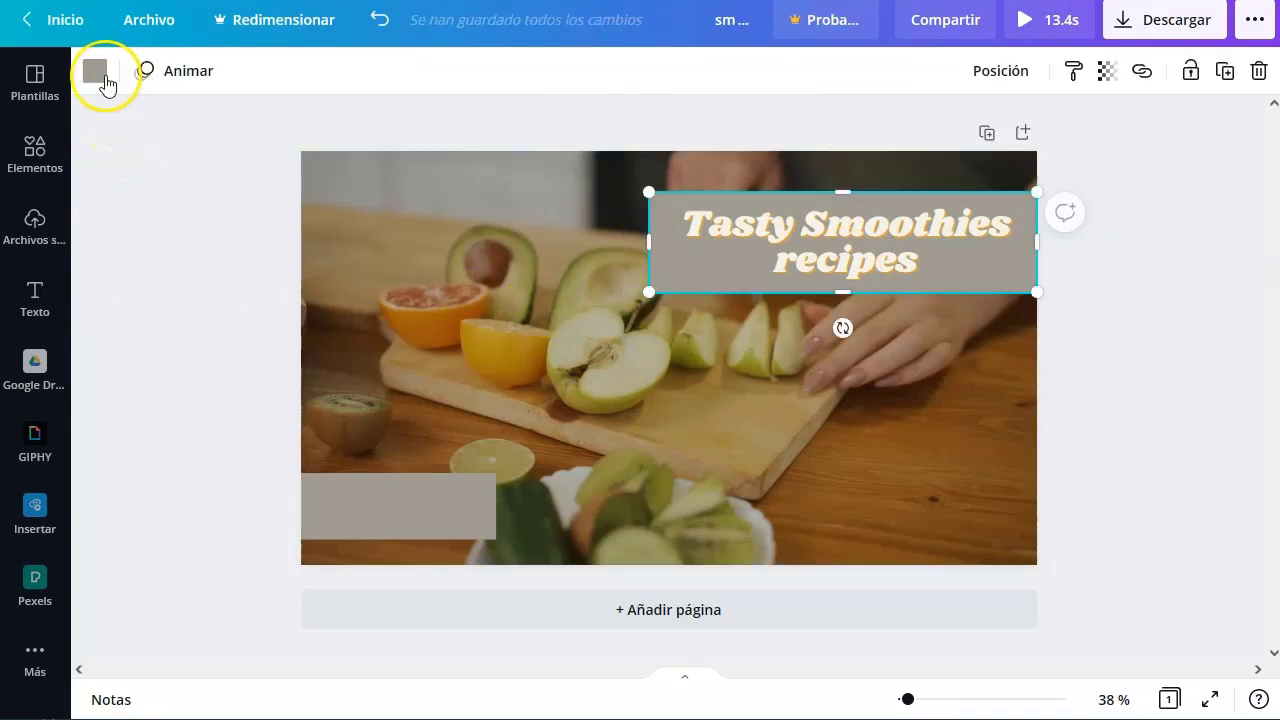
left_click(96, 74)
left_click(115, 438)
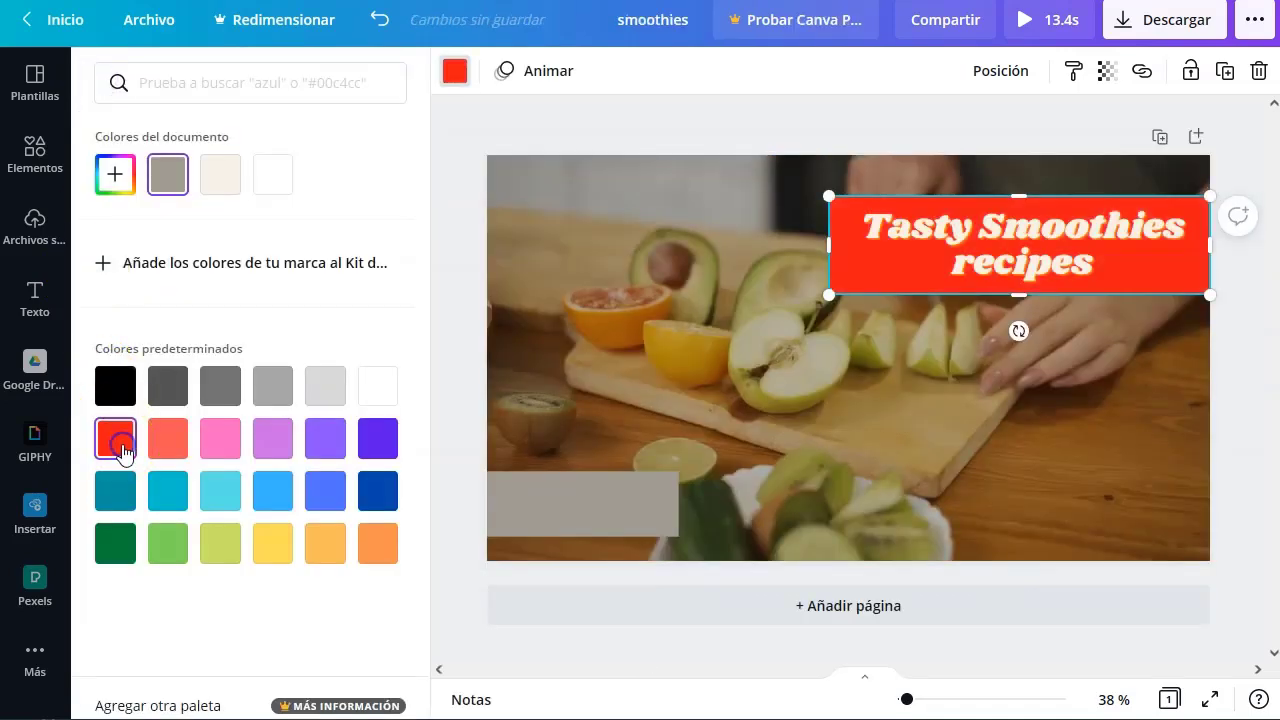
left_click(1106, 71)
left_click_drag(1033, 132, 960, 144)
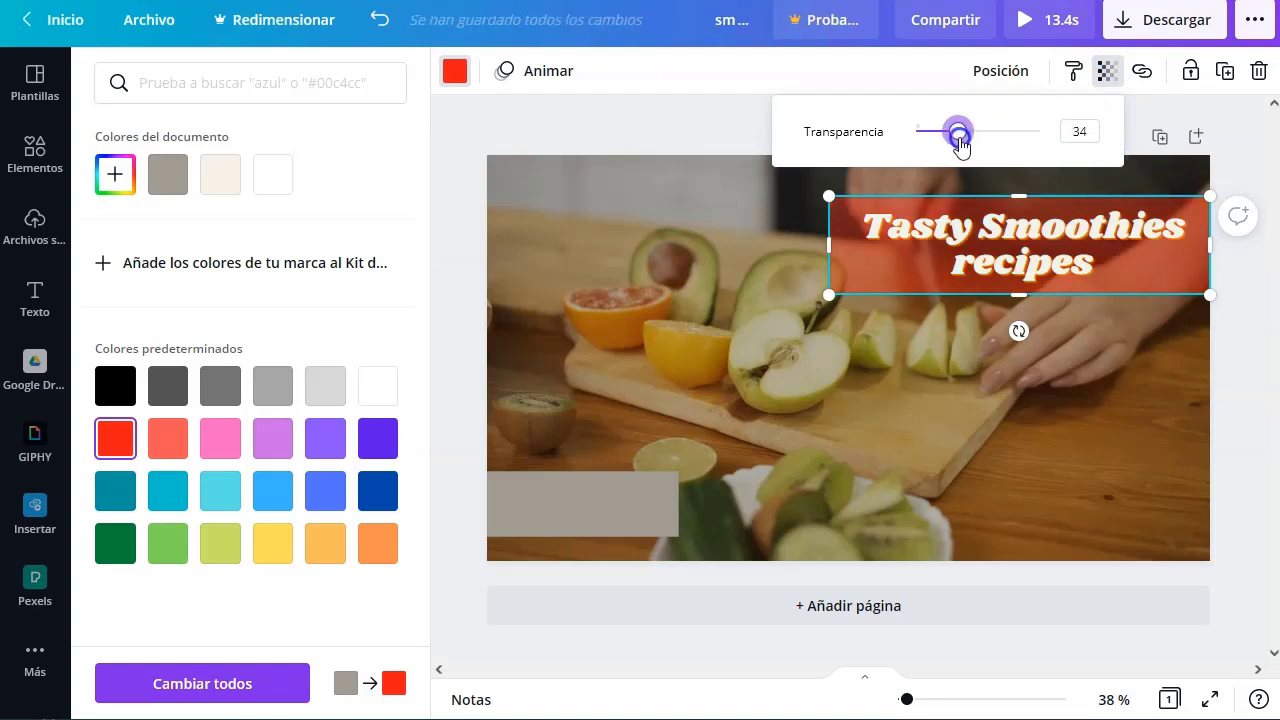
left_click(453, 573)
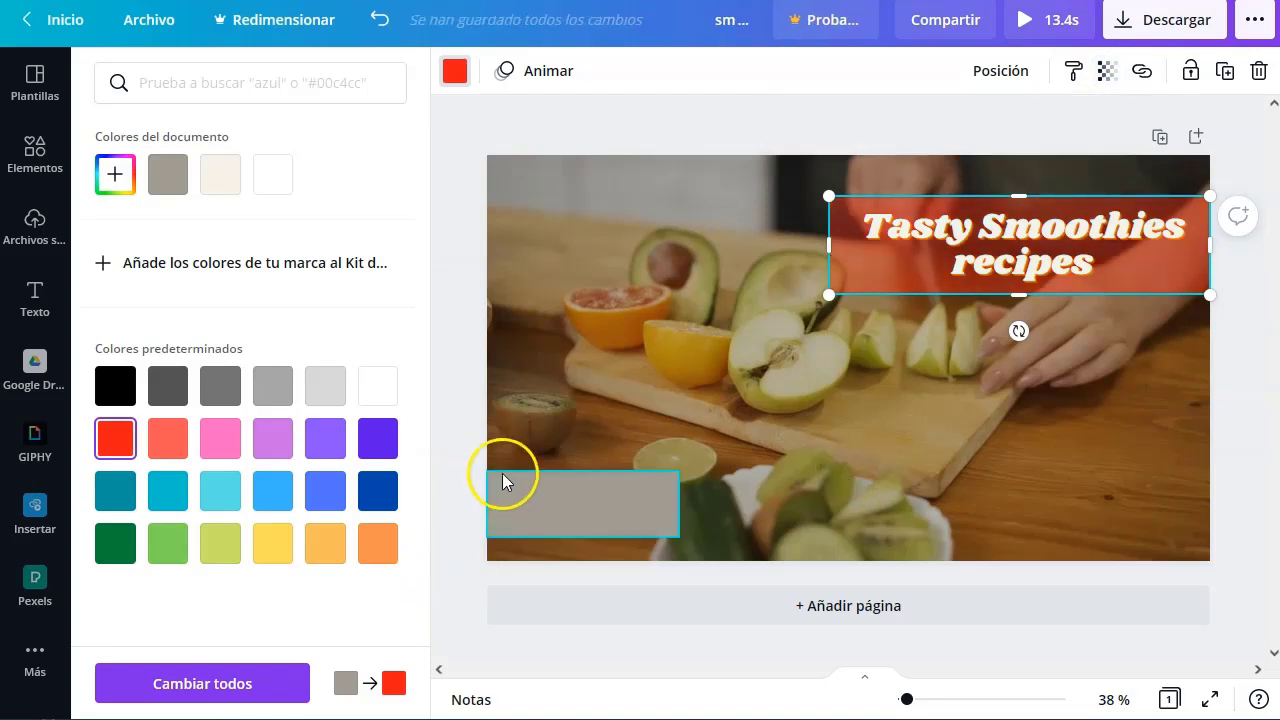
Duplicate the title onto the grey rectangle near the page's lower left and change the copy's text to "Get free recipes below"
left_click(564, 498)
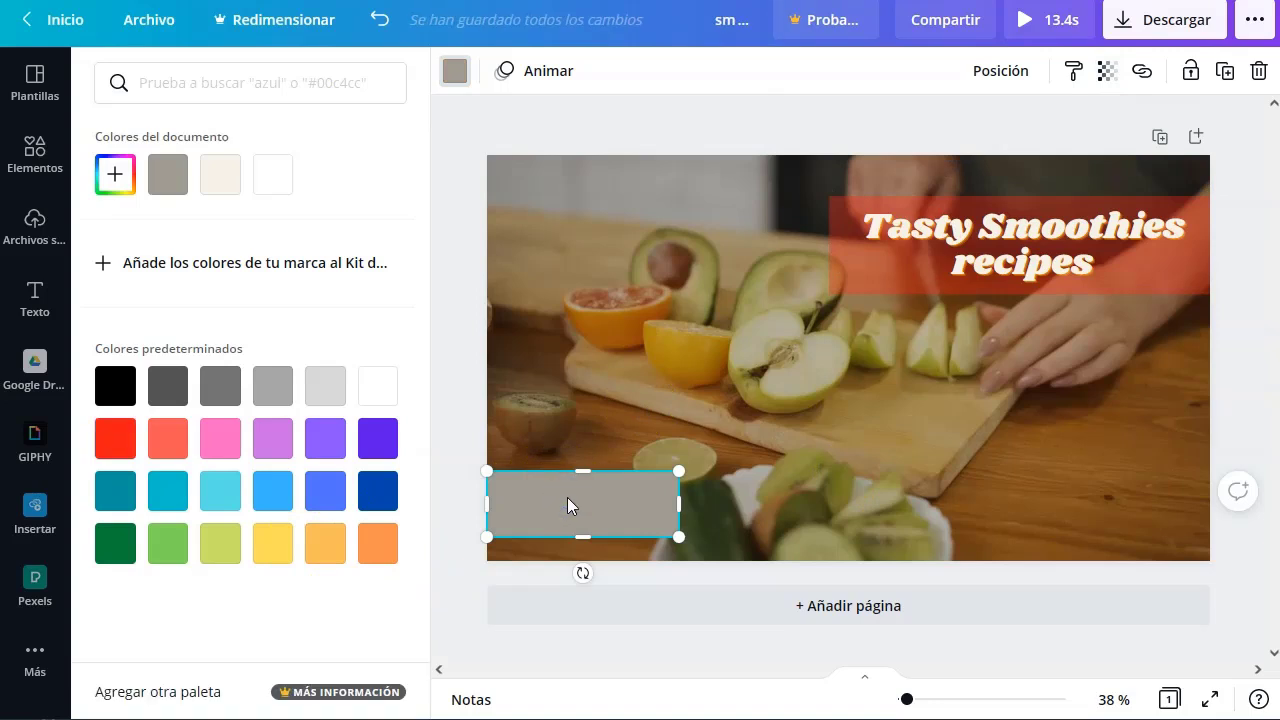
left_click(1043, 258)
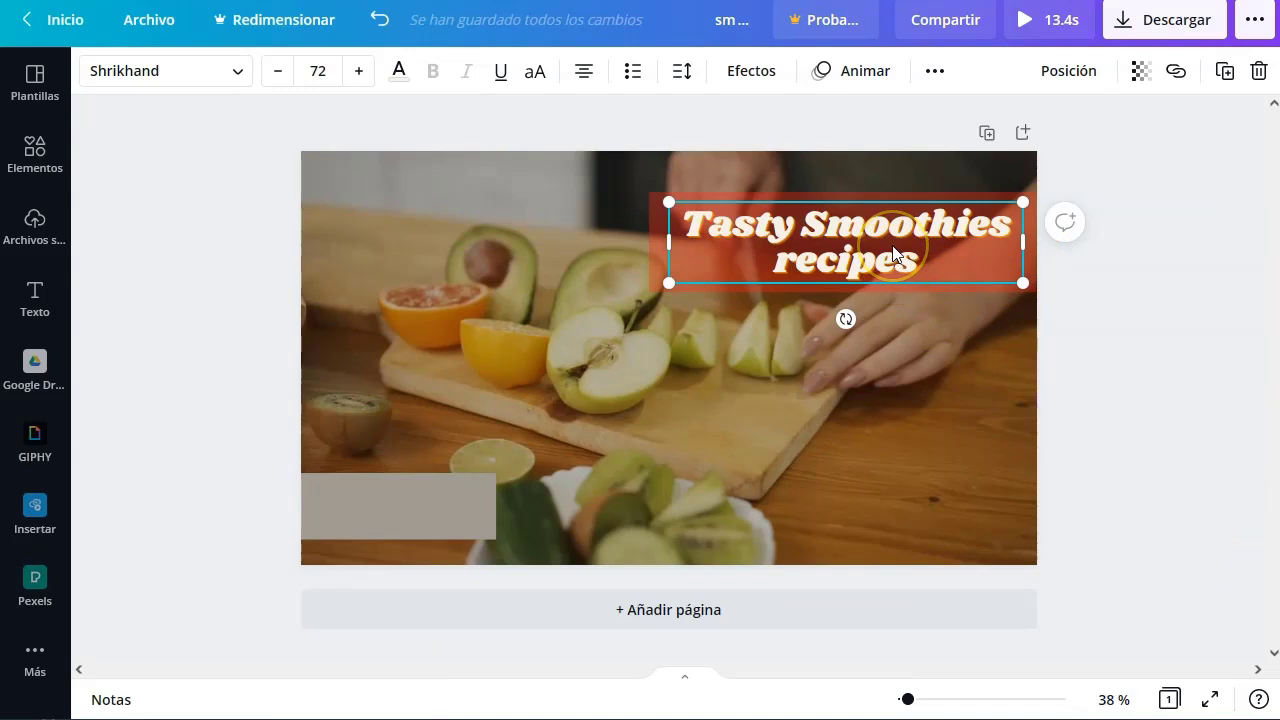
left_click_drag(893, 253, 471, 497)
double_click(448, 500)
type("Get")
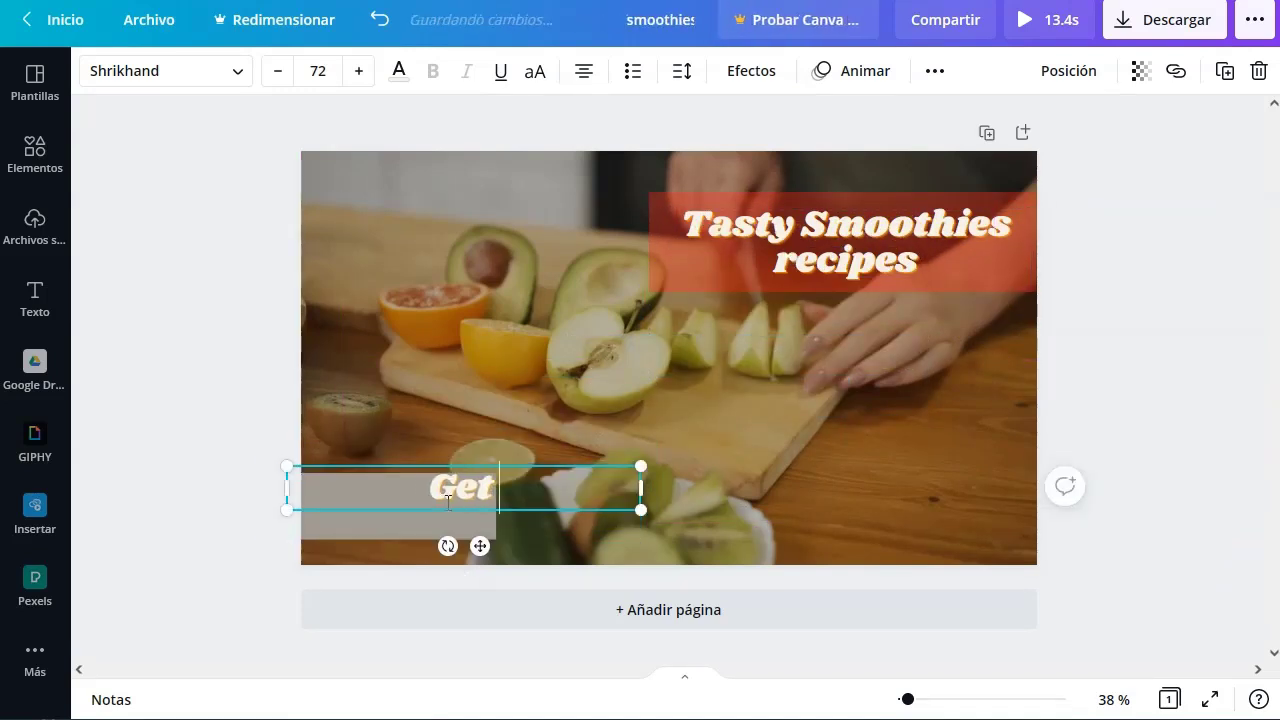
type(" free recipes on")
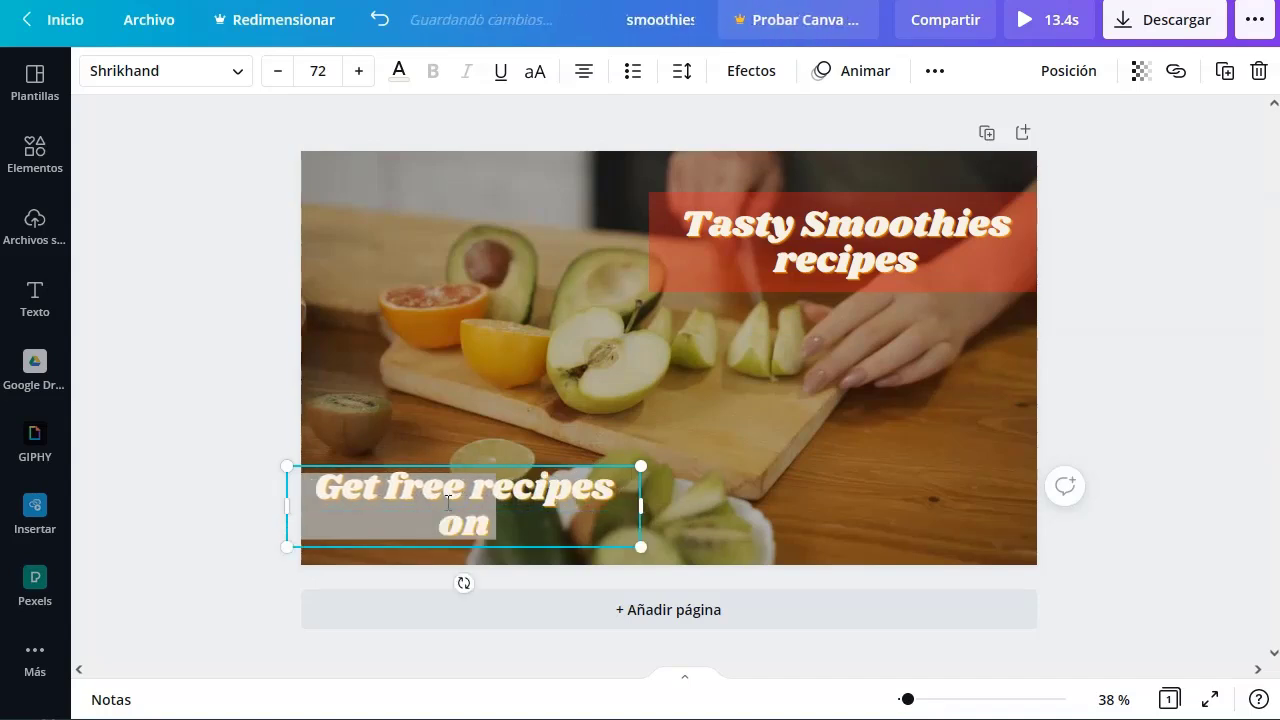
key("BackSpace")
key("BackSpace")
type("bel")
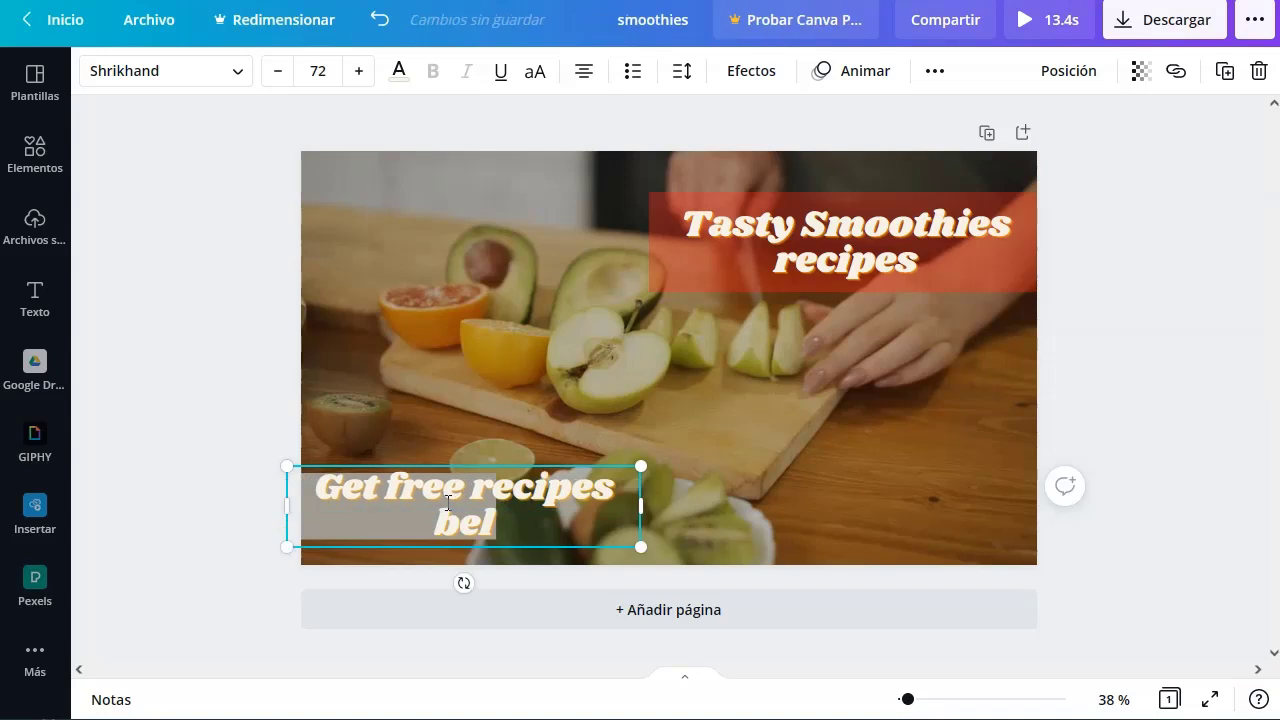
type("ow")
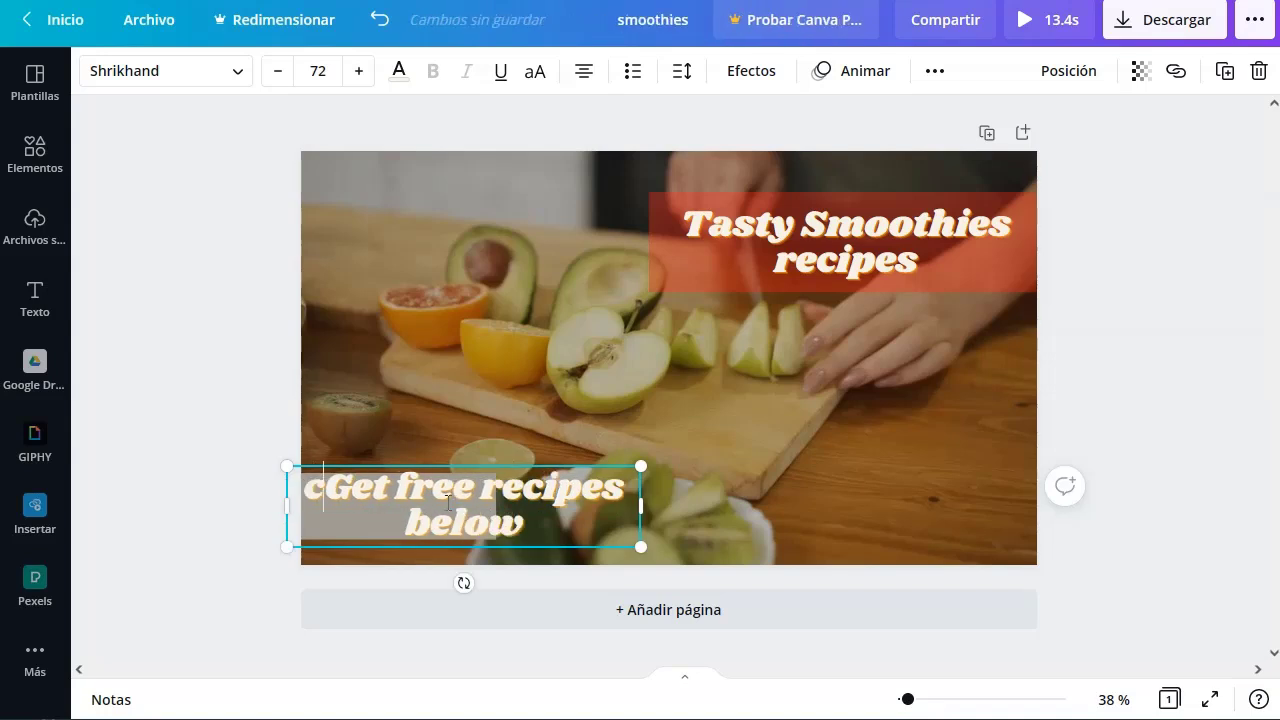
Reword the lower text to "clik below to Get free recipes" and shift it slightly right, fully inside the page
type("clik below to")
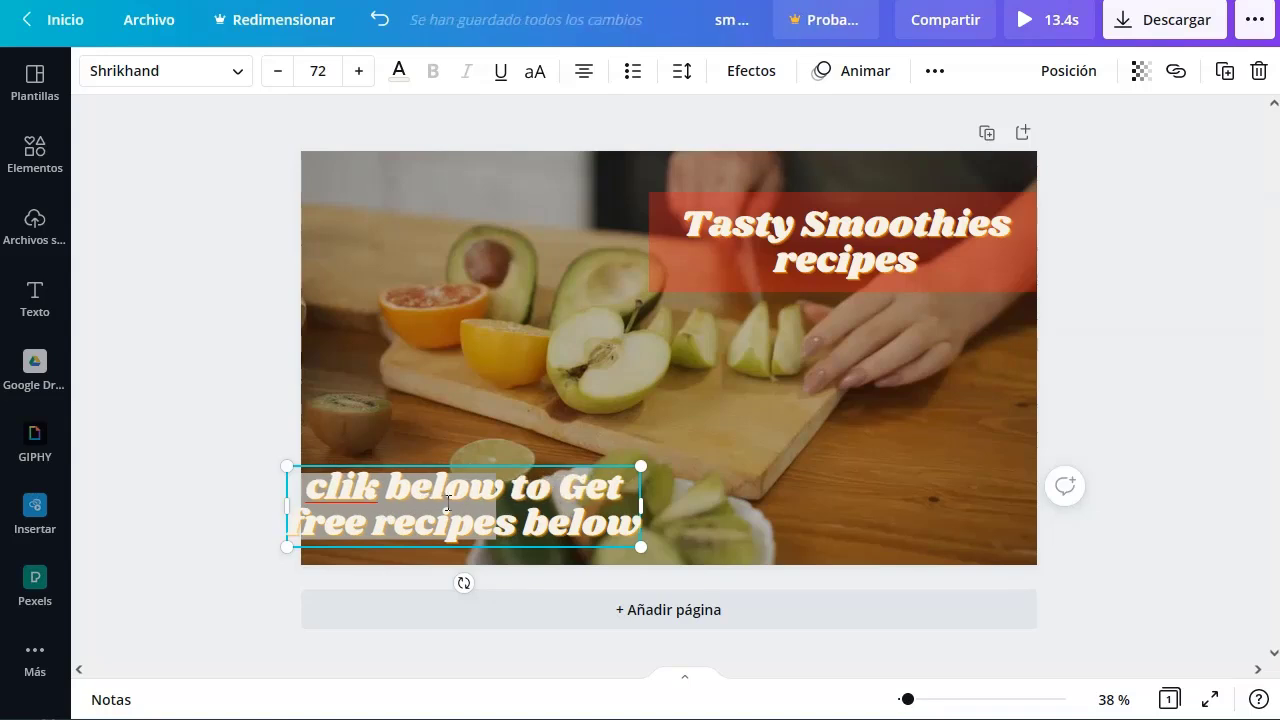
double_click(543, 520)
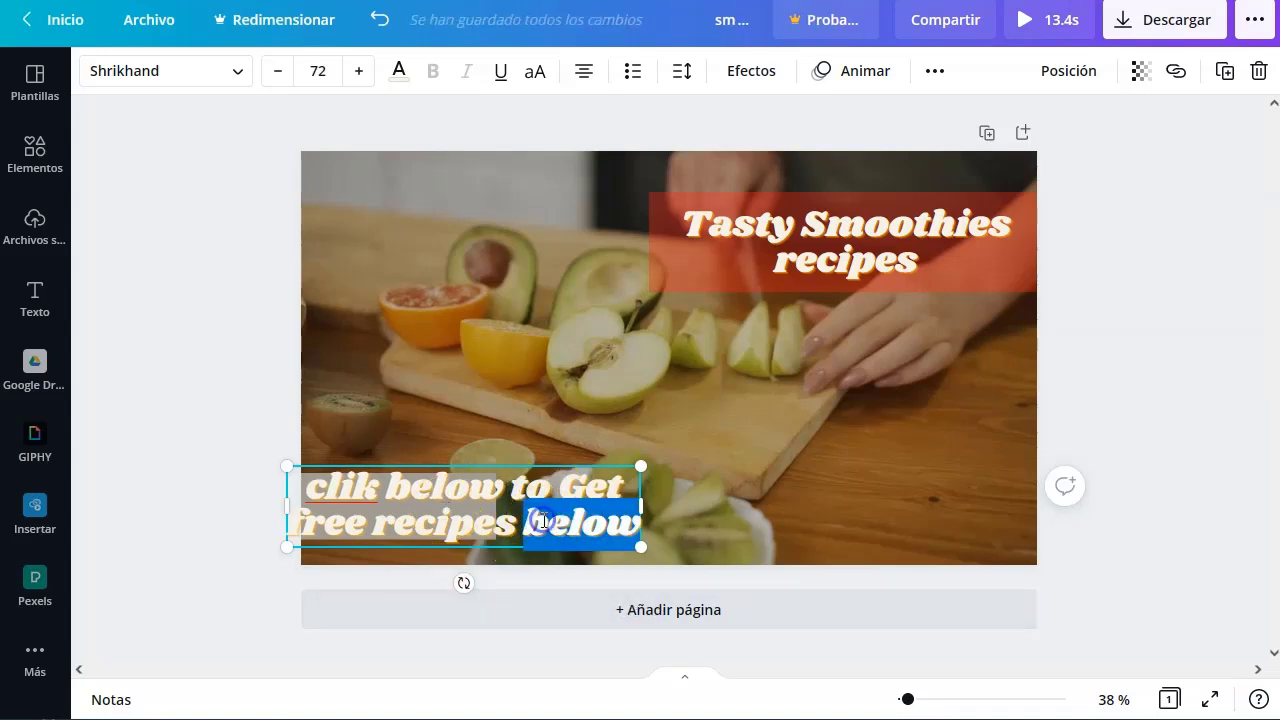
key("BackSpace")
left_click(1032, 288)
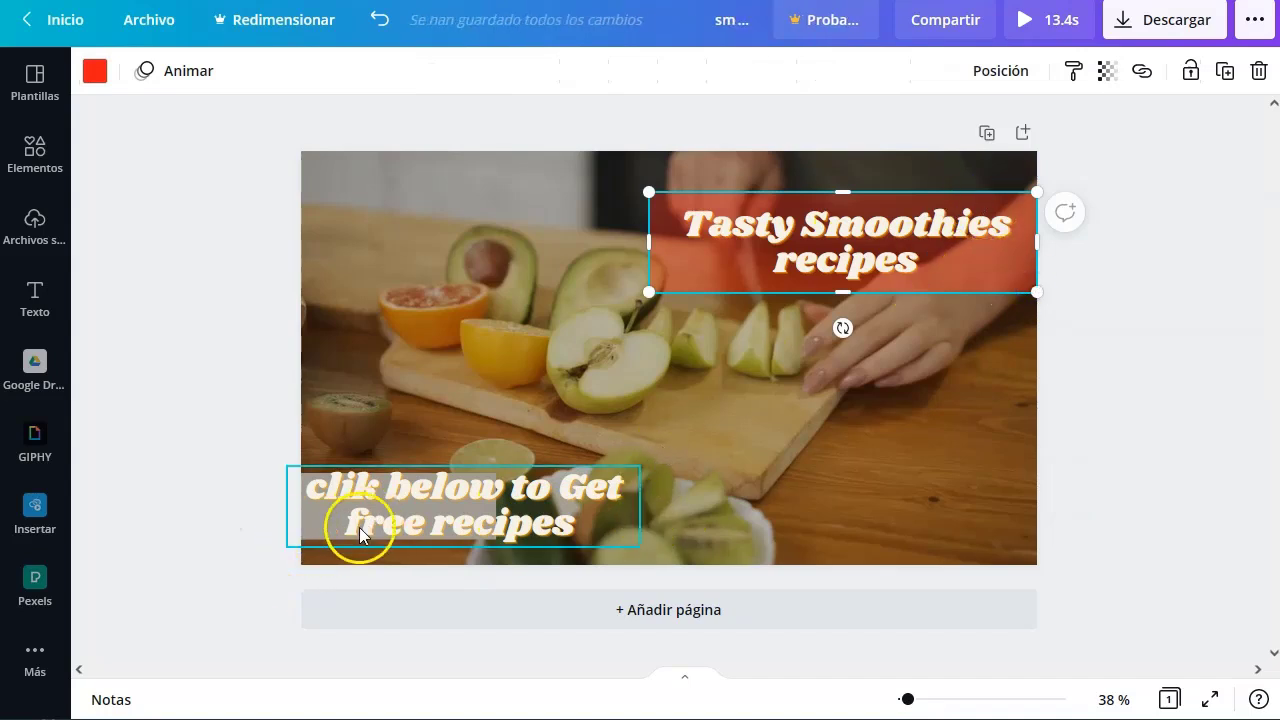
left_click(388, 497)
left_click_drag(388, 497, 445, 493)
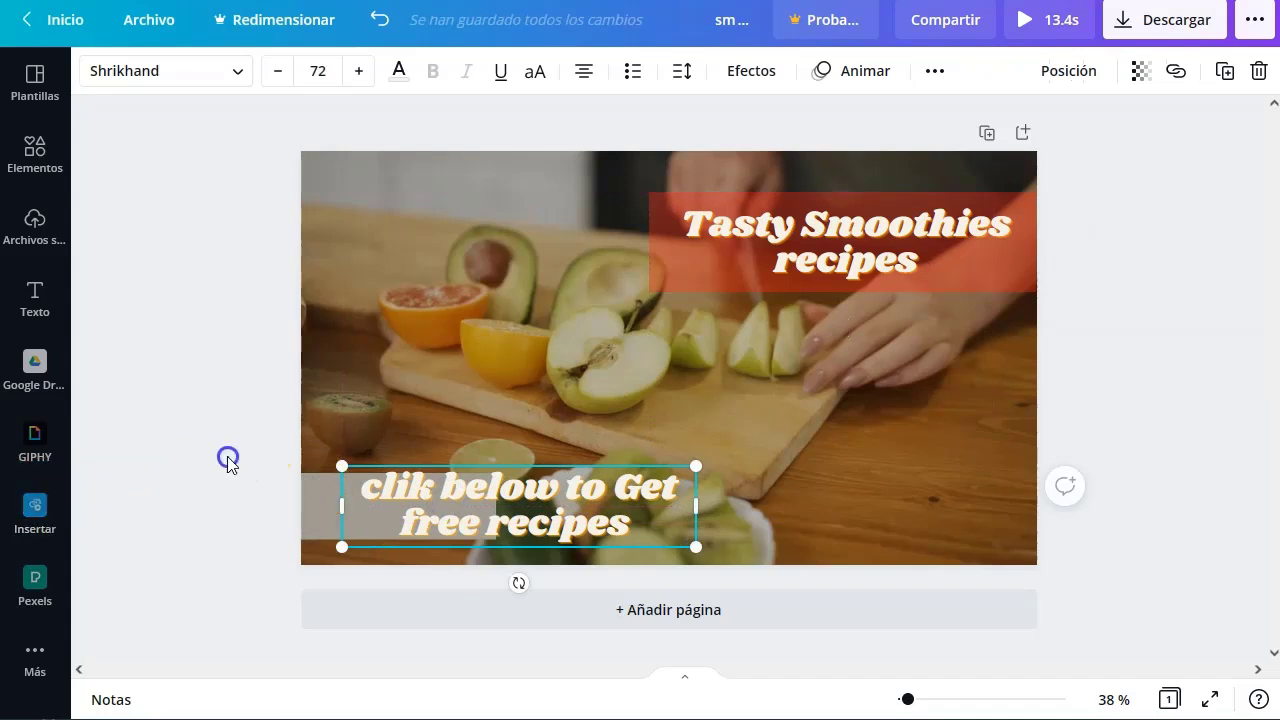
Delete the grey rectangle and place a duplicate of the red title rectangle over the lower text, flush with the page's left edge
left_click(320, 494)
key("Delete")
left_click(946, 286)
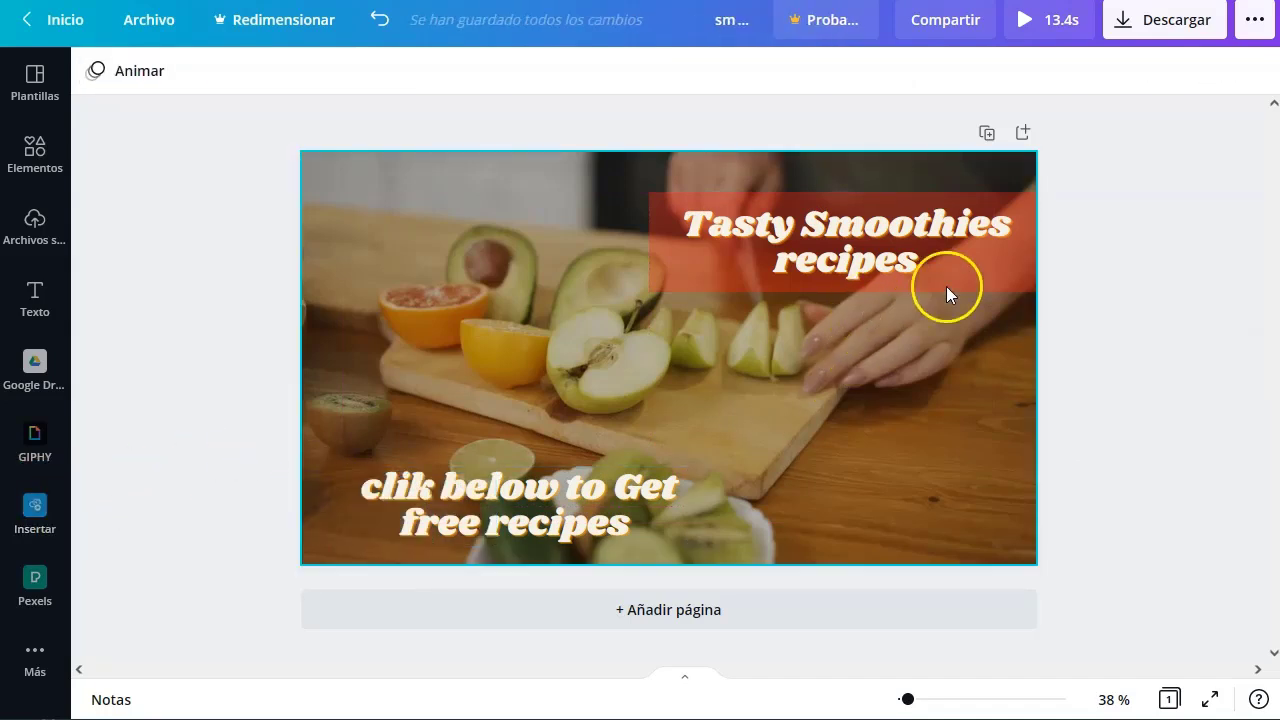
left_click(1124, 280)
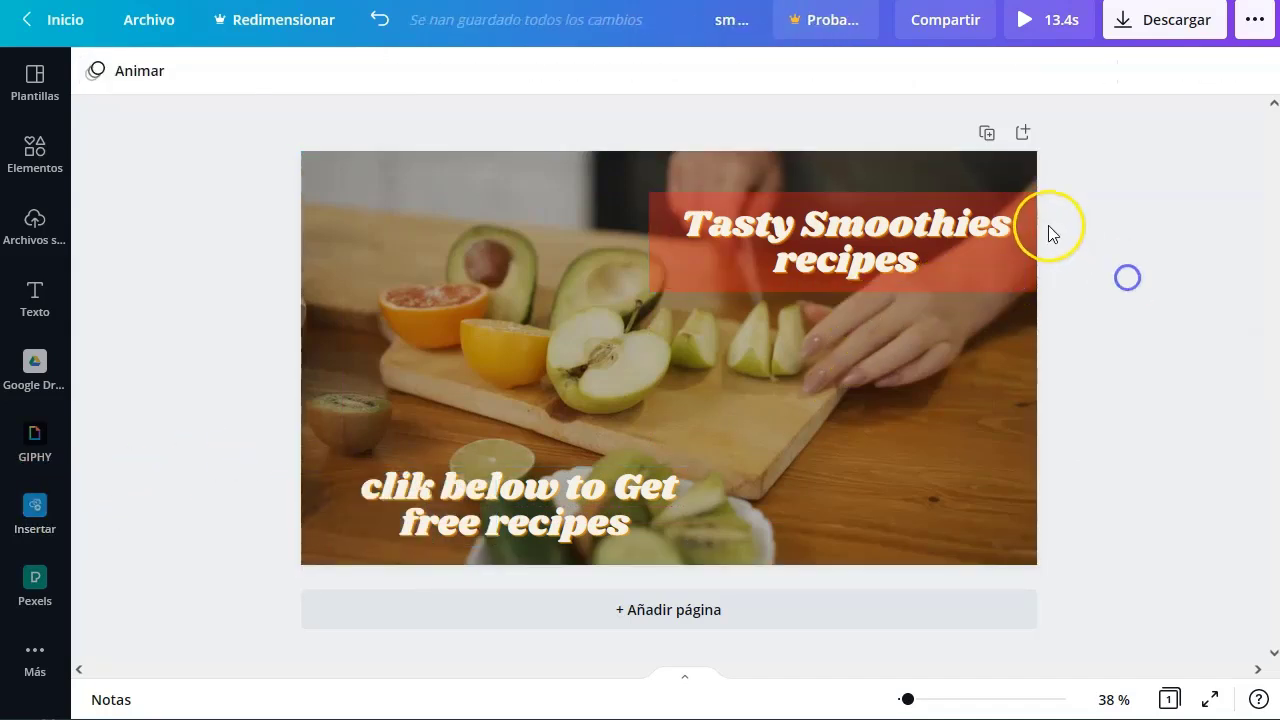
left_click(1034, 203)
key("ctrl+d")
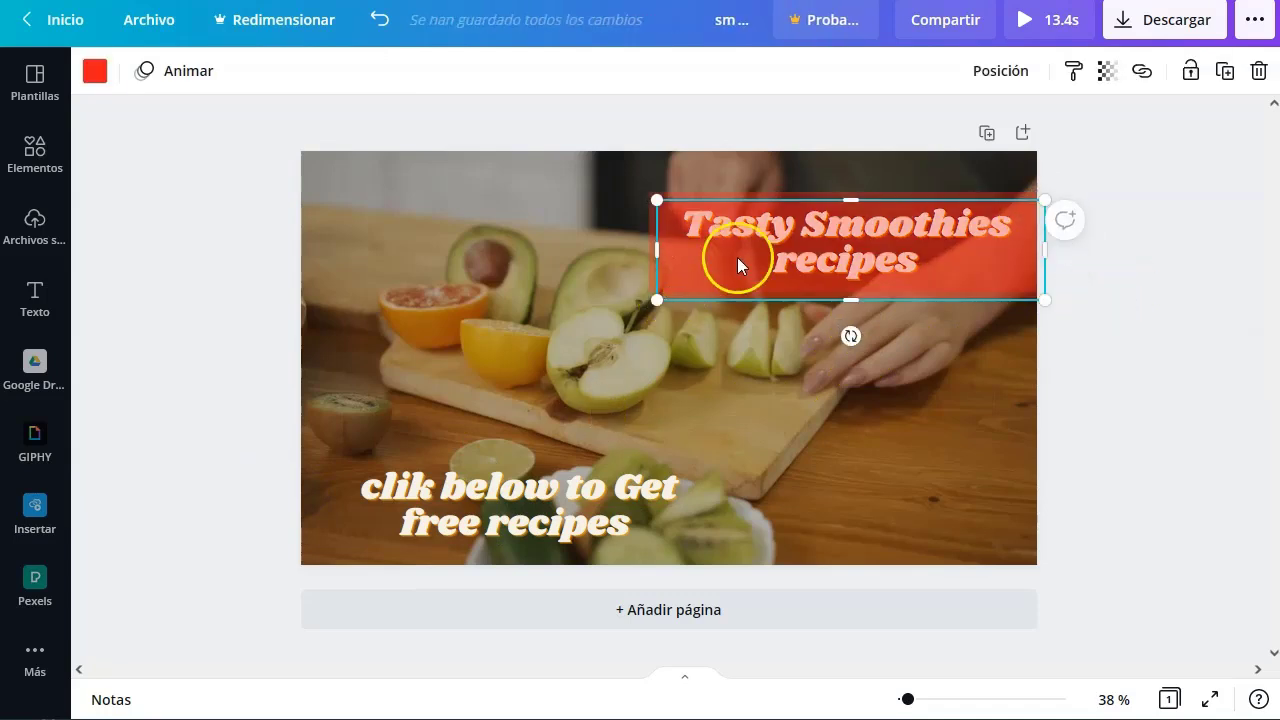
left_click_drag(726, 248, 368, 482)
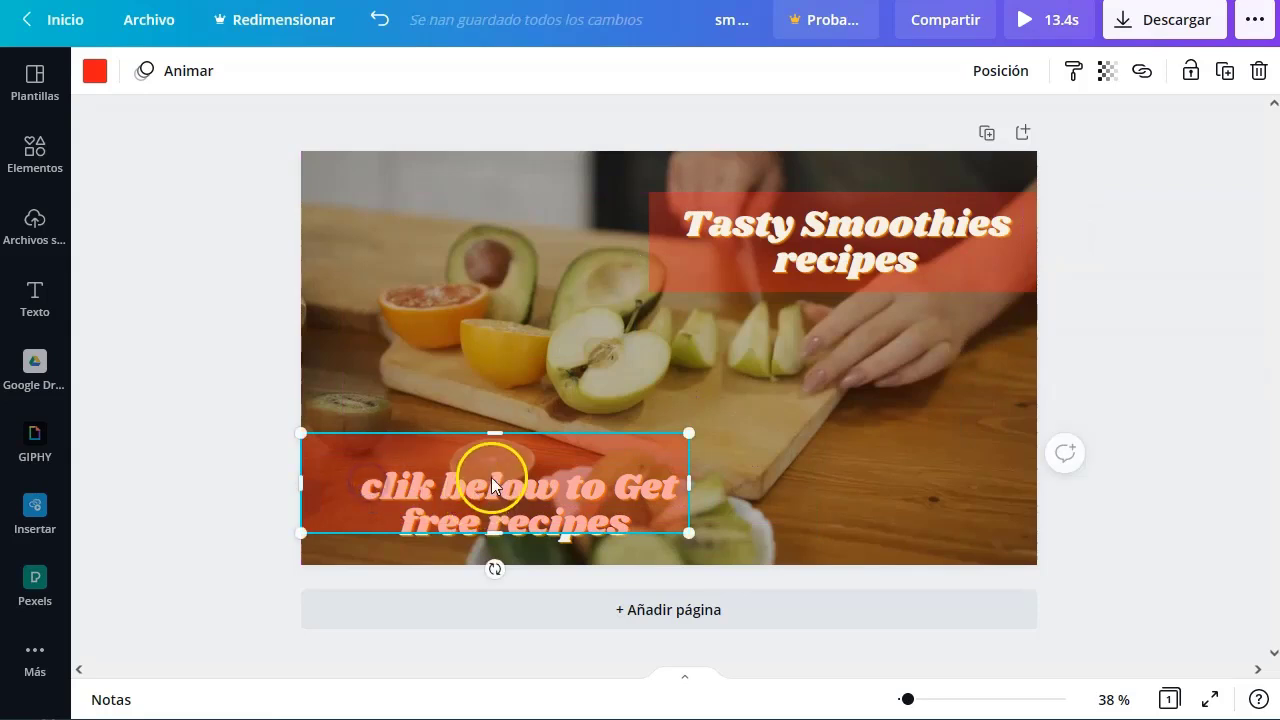
Send the lower red rectangle behind the text and centre the text on it
left_click(985, 75)
left_click(934, 134)
left_click(117, 537)
left_click_drag(531, 488, 517, 463)
left_click(186, 426)
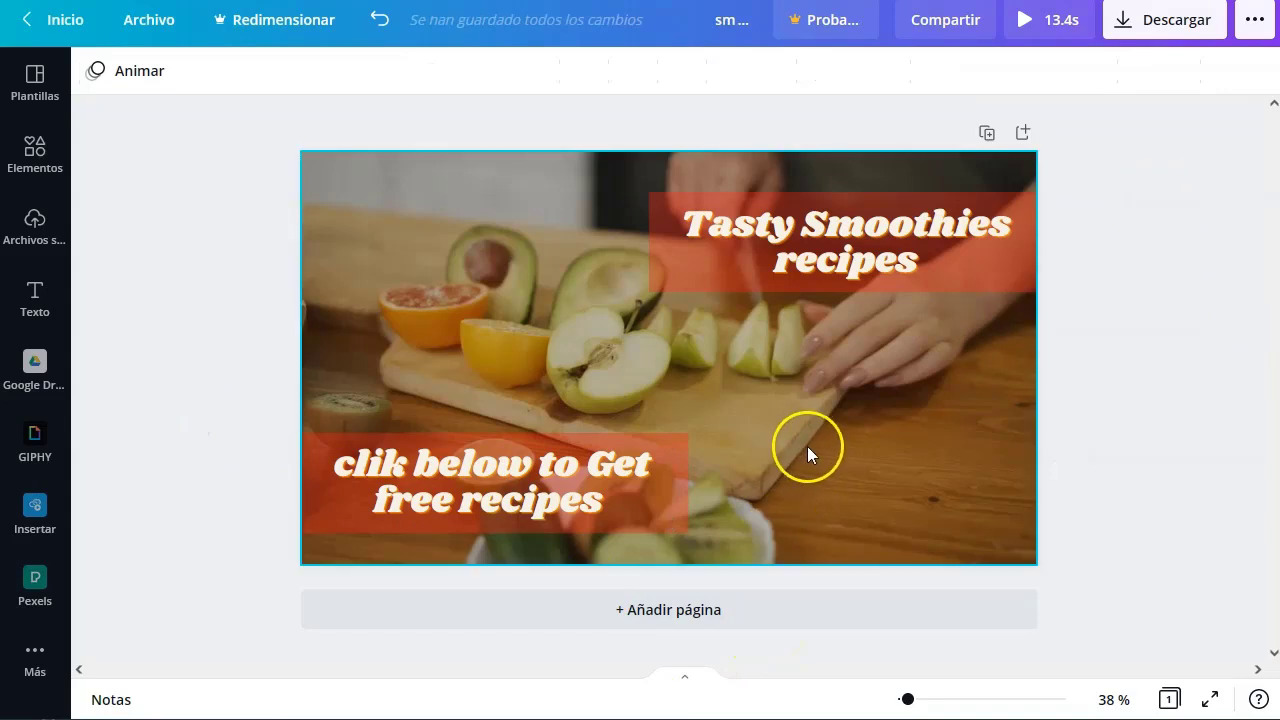
Duplicate the page, delete the background clip on page 2 and add the uploaded vertical 10.0s smoothie-making video there
left_click(987, 134)
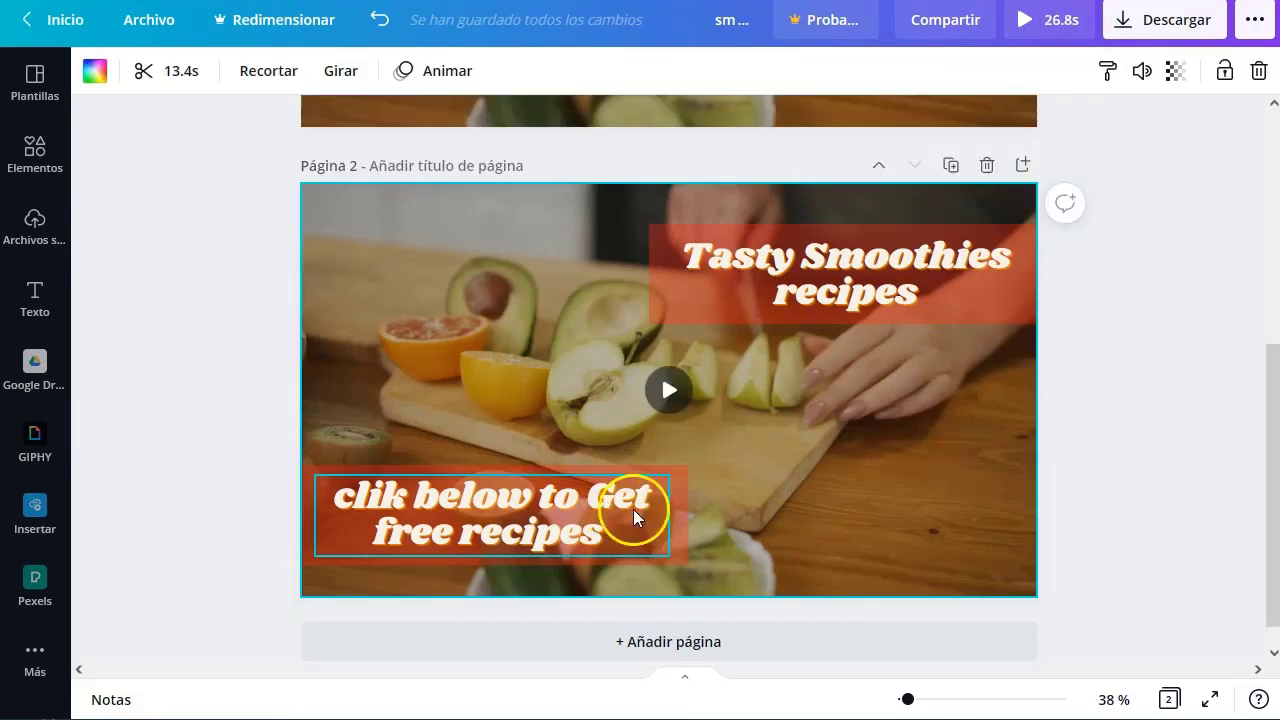
key("Delete")
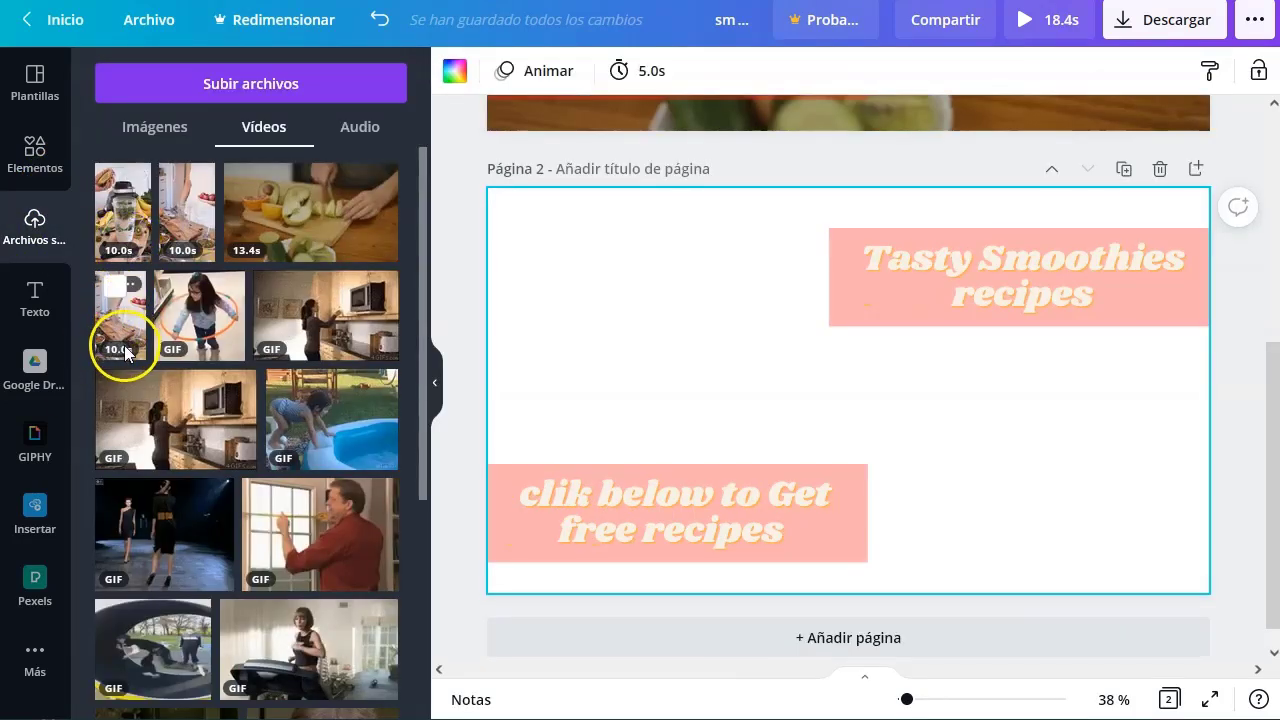
left_click(186, 205)
left_click(434, 383)
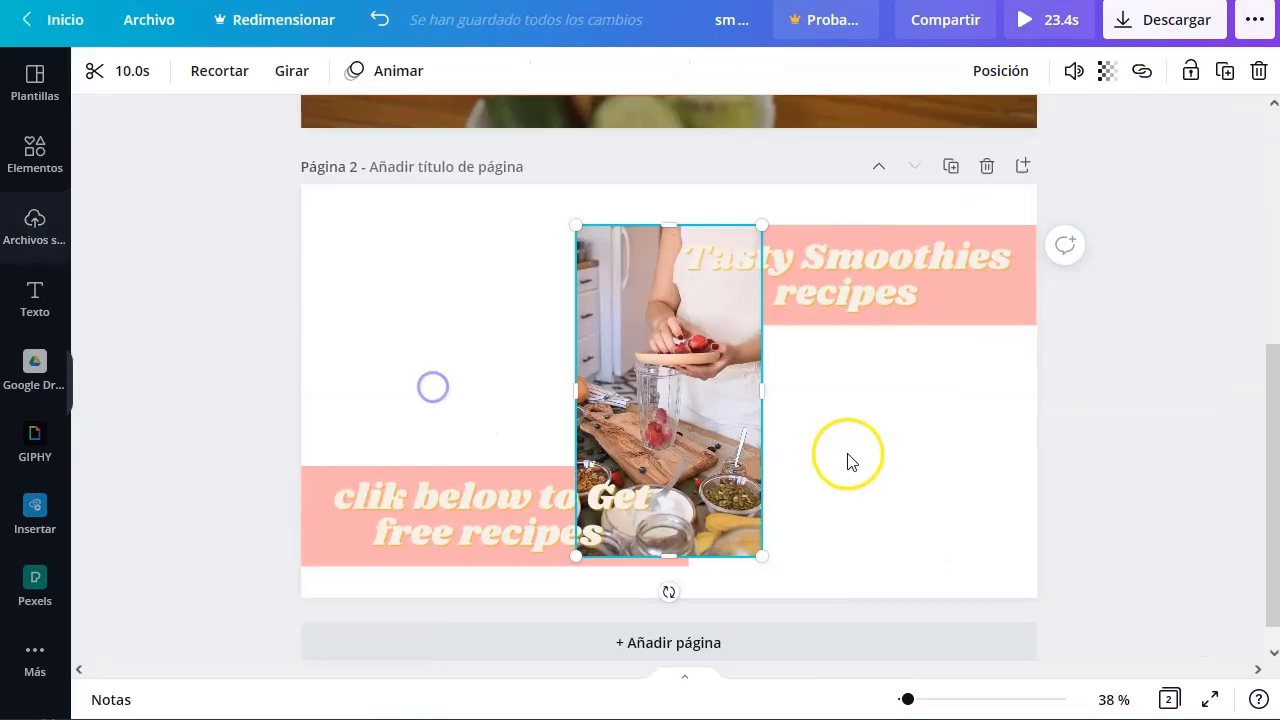
left_click_drag(700, 421, 432, 372)
left_click(677, 443)
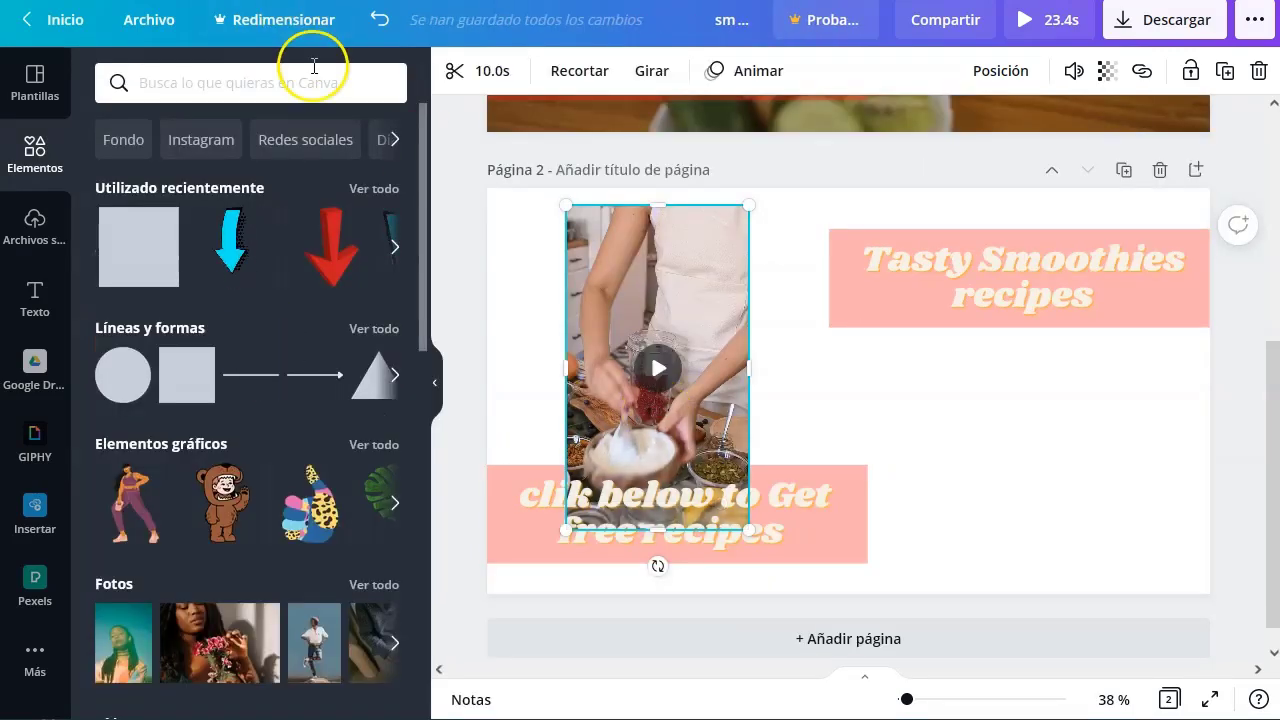
left_click(306, 82)
type("frame")
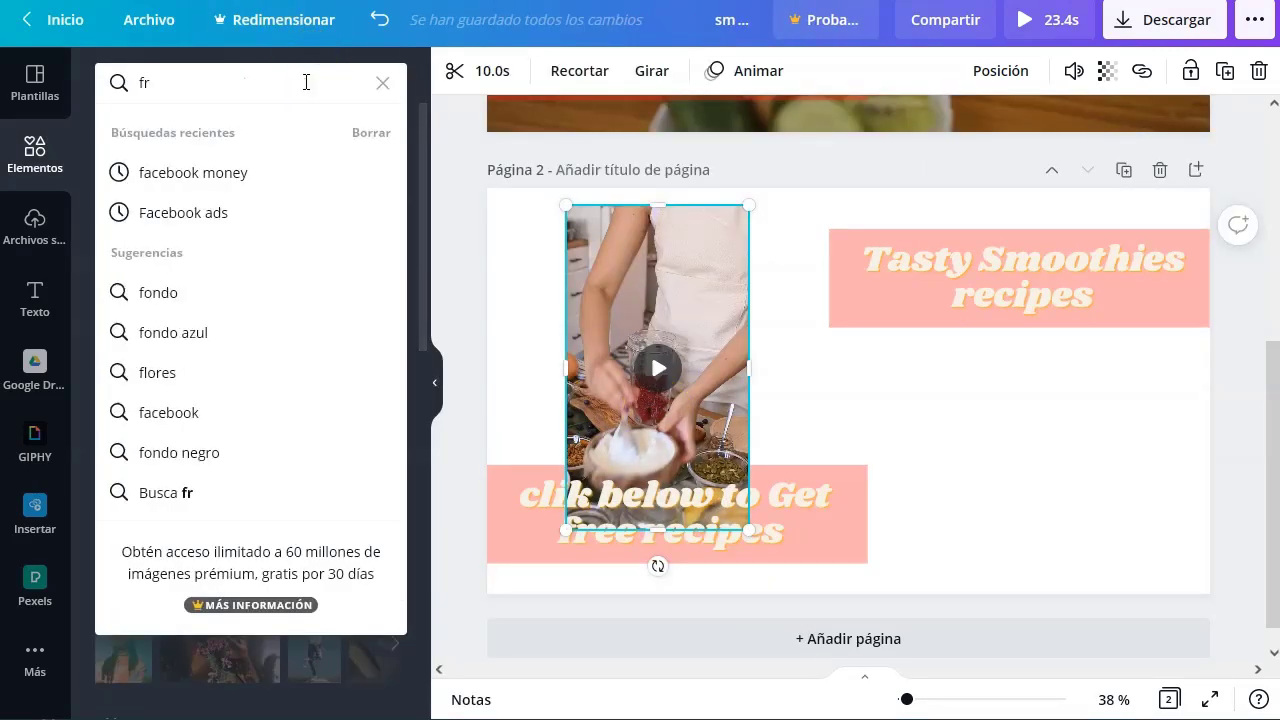
key("Return")
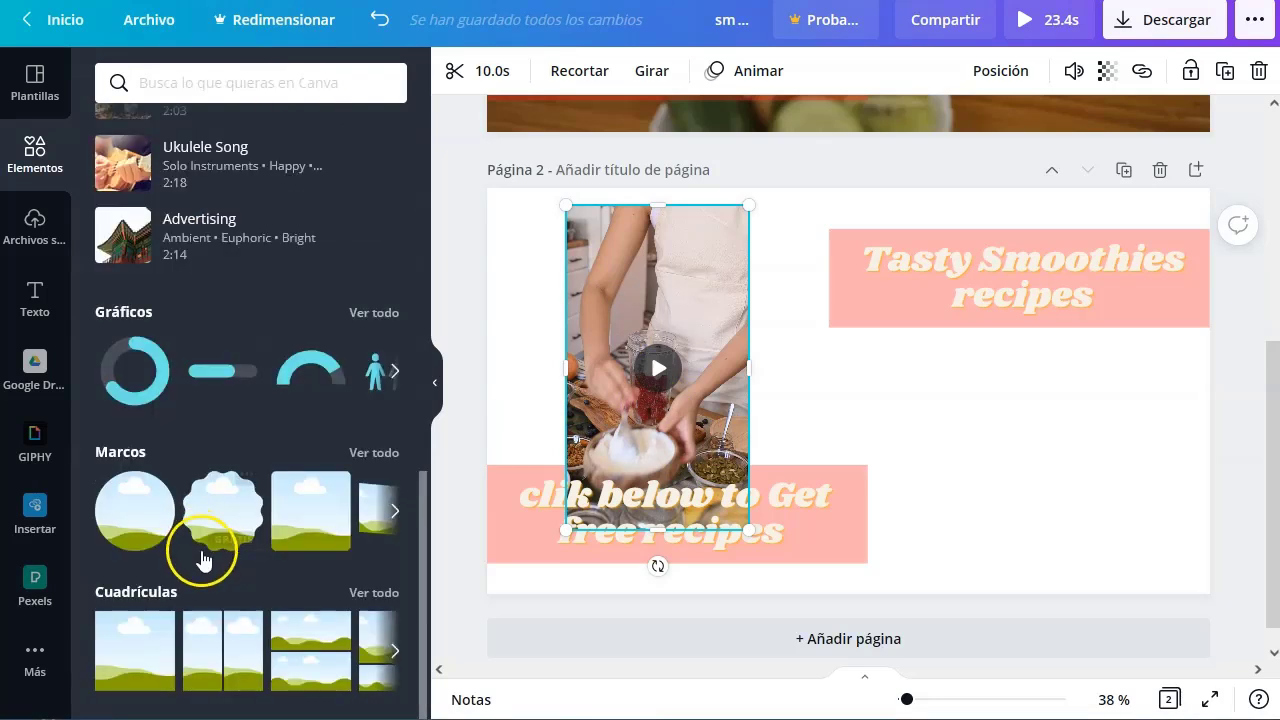
Add a single-cell grid filling page 2 and drop the smoothie-making video into it as the background
left_click(120, 648)
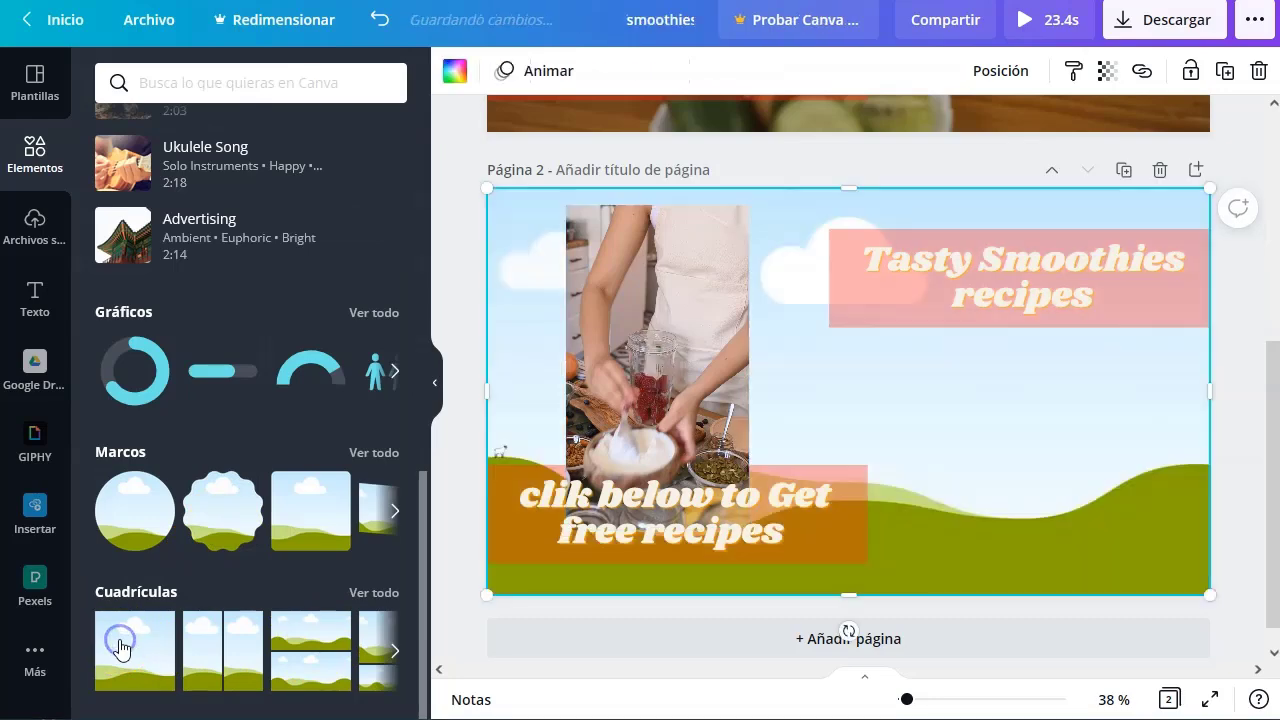
left_click(679, 288)
left_click_drag(680, 291, 794, 309)
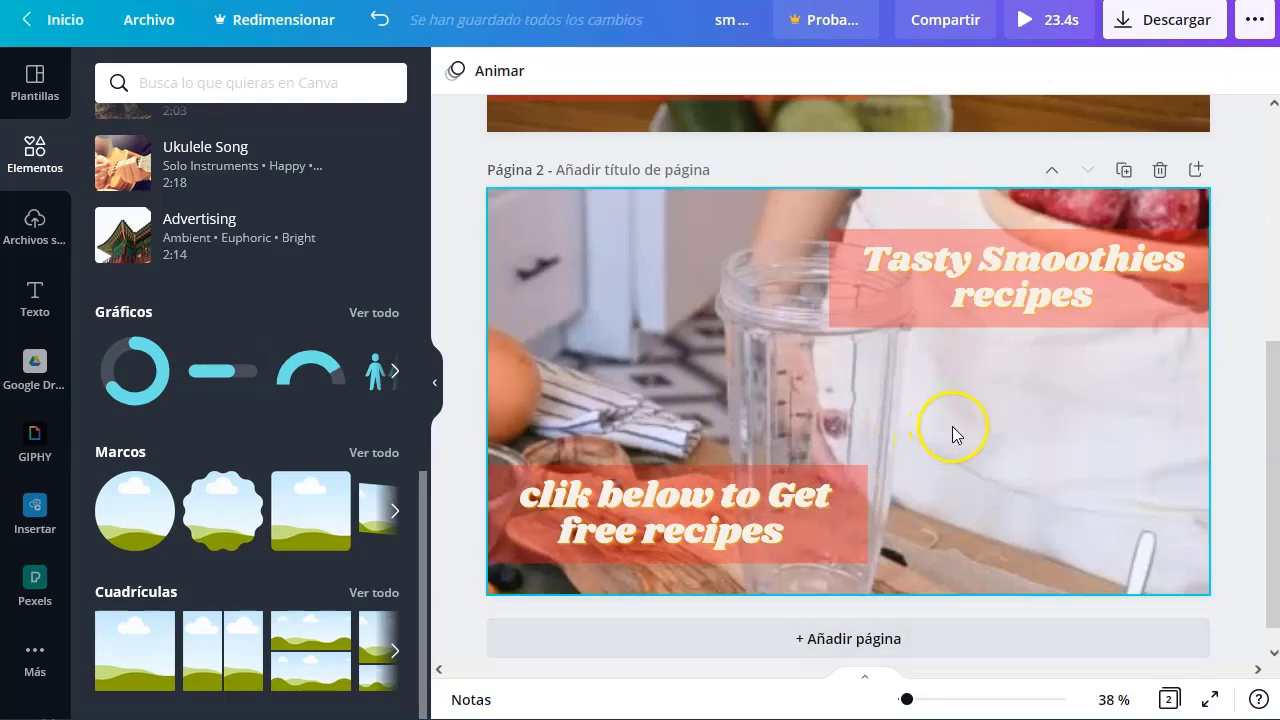
left_click(437, 390)
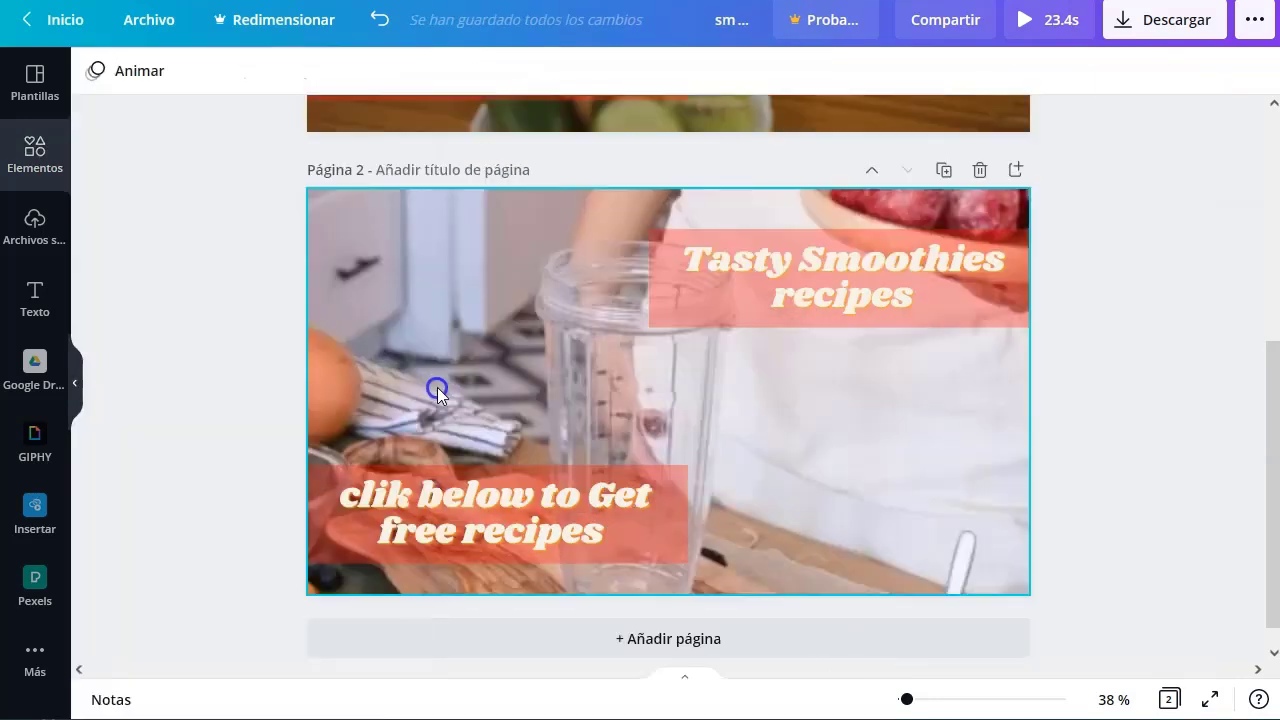
left_click(716, 416)
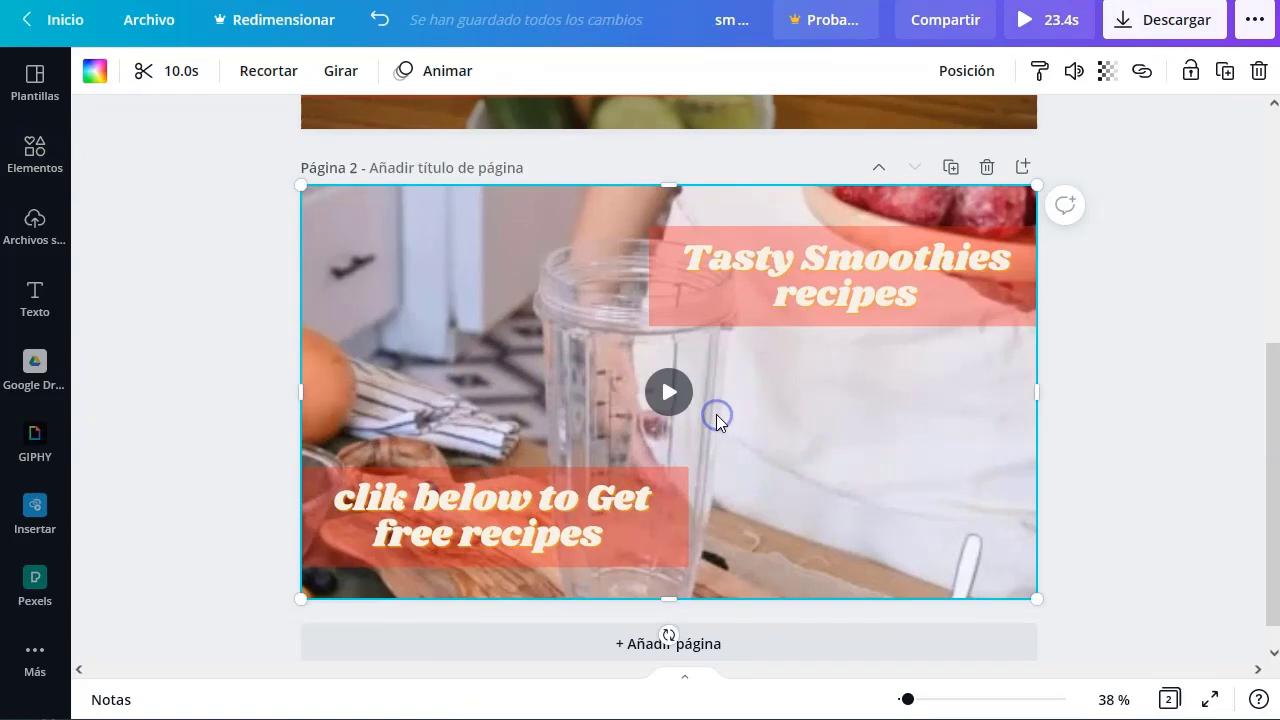
left_click(1152, 307)
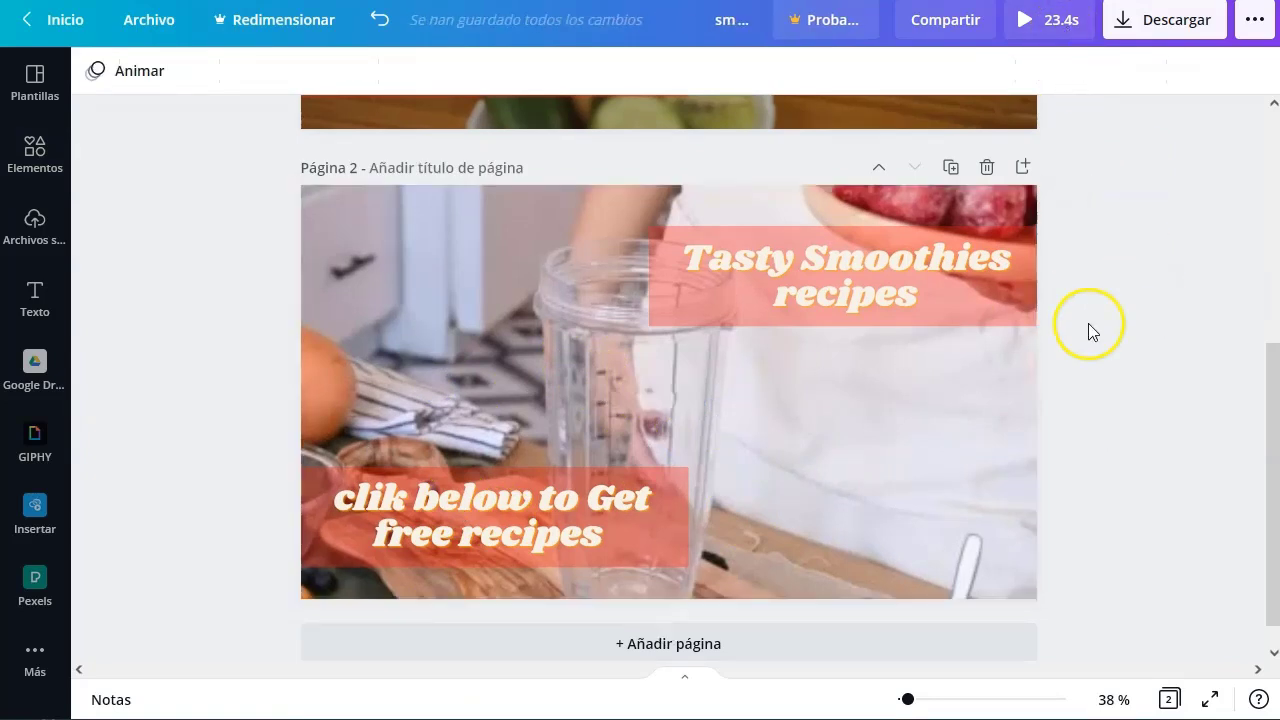
Set the transparency of both red rectangles on page 2 to 63
scroll(1135, 269, "up", 3)
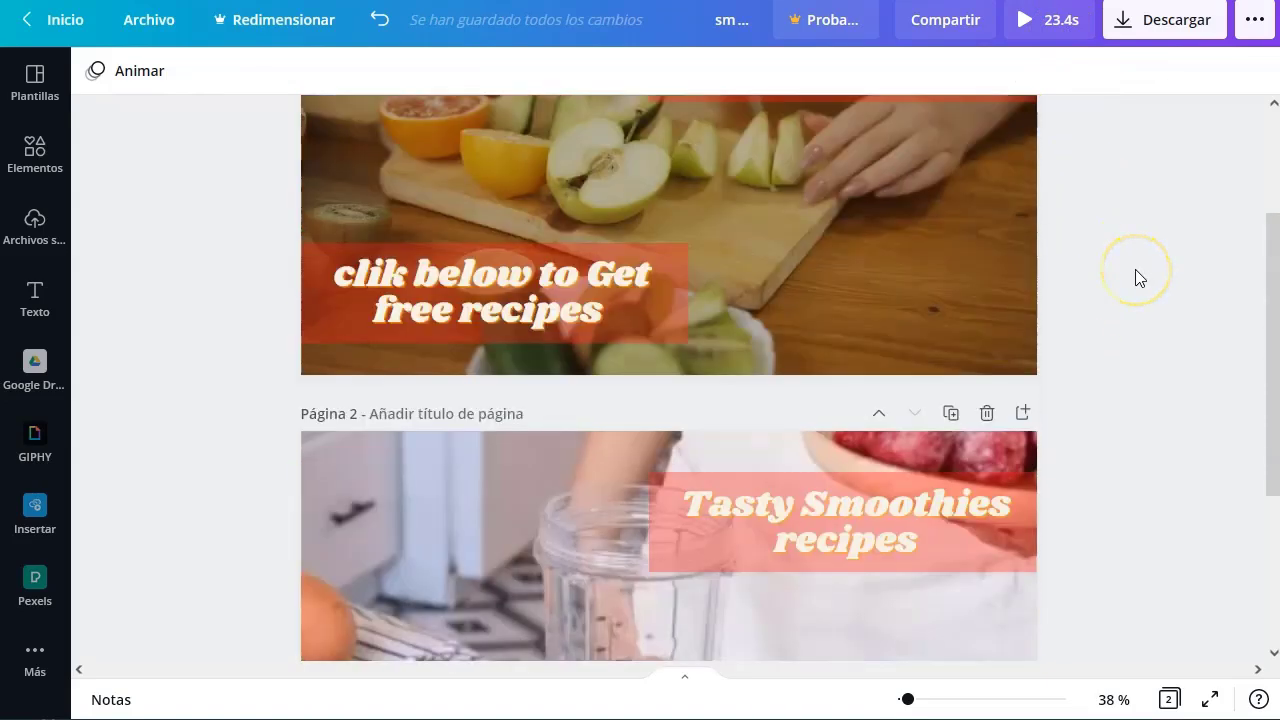
scroll(1135, 269, "up", 2)
scroll(1135, 269, "down", 4)
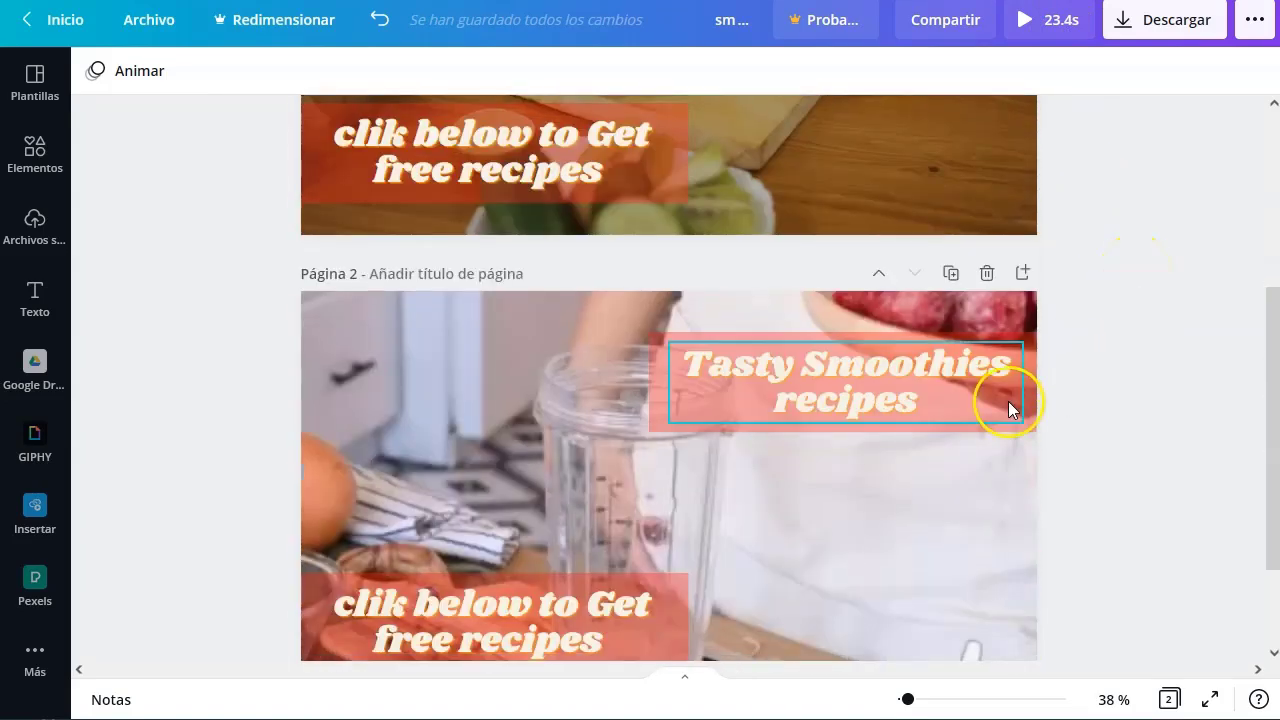
left_click(1030, 425)
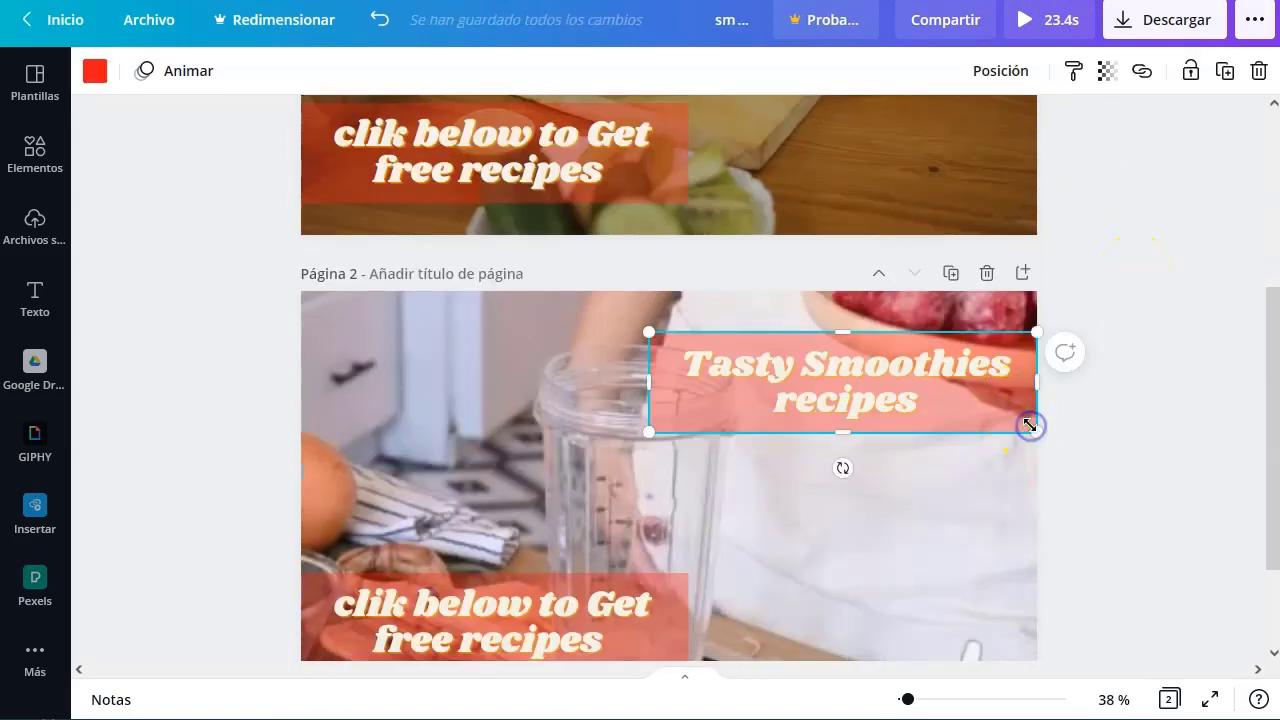
left_click(1109, 78)
left_click_drag(960, 141, 995, 140)
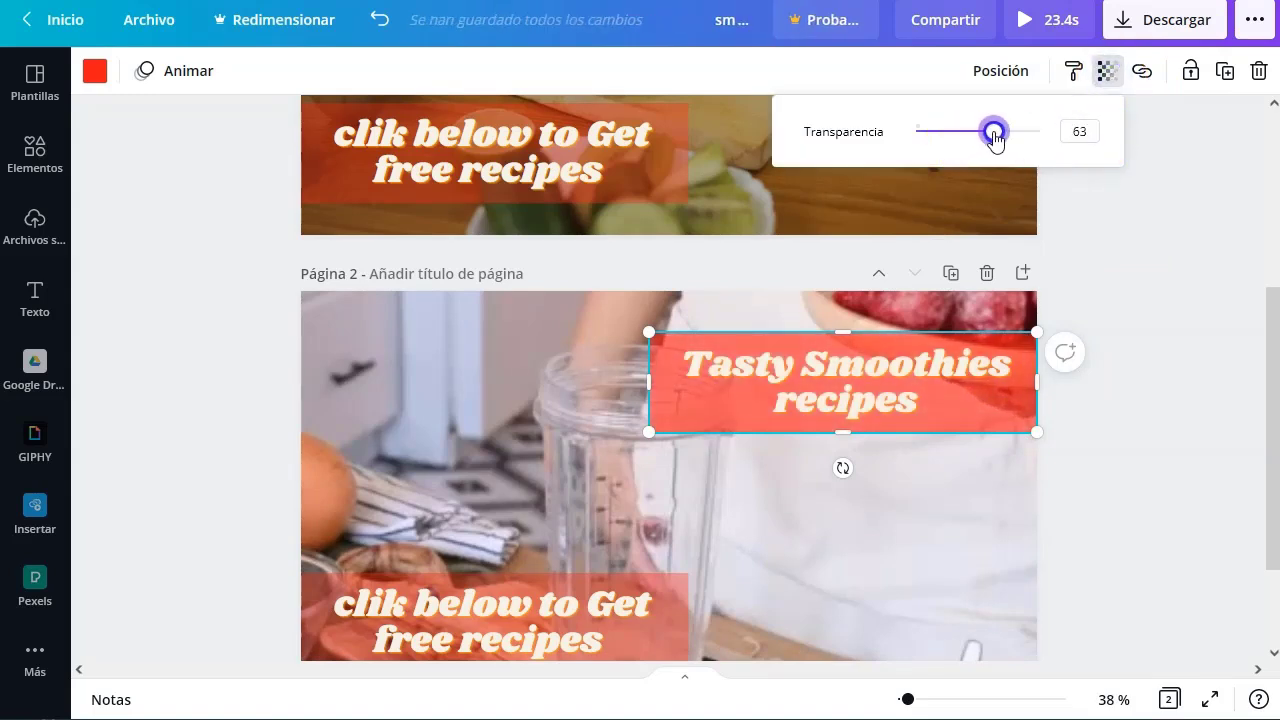
left_click(680, 631)
left_click(1108, 80)
left_click_drag(951, 134, 995, 133)
left_click(1146, 374)
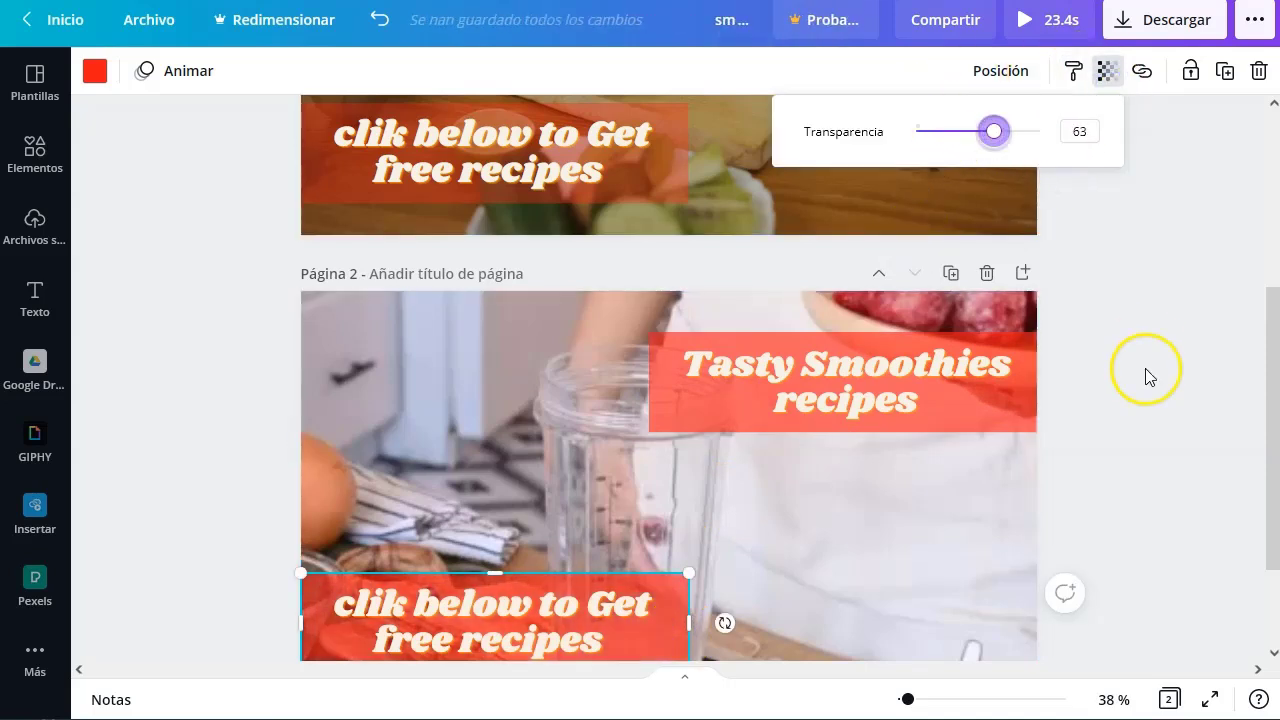
Download the finished two-page smoothie video
scroll(526, 268, "up", 5)
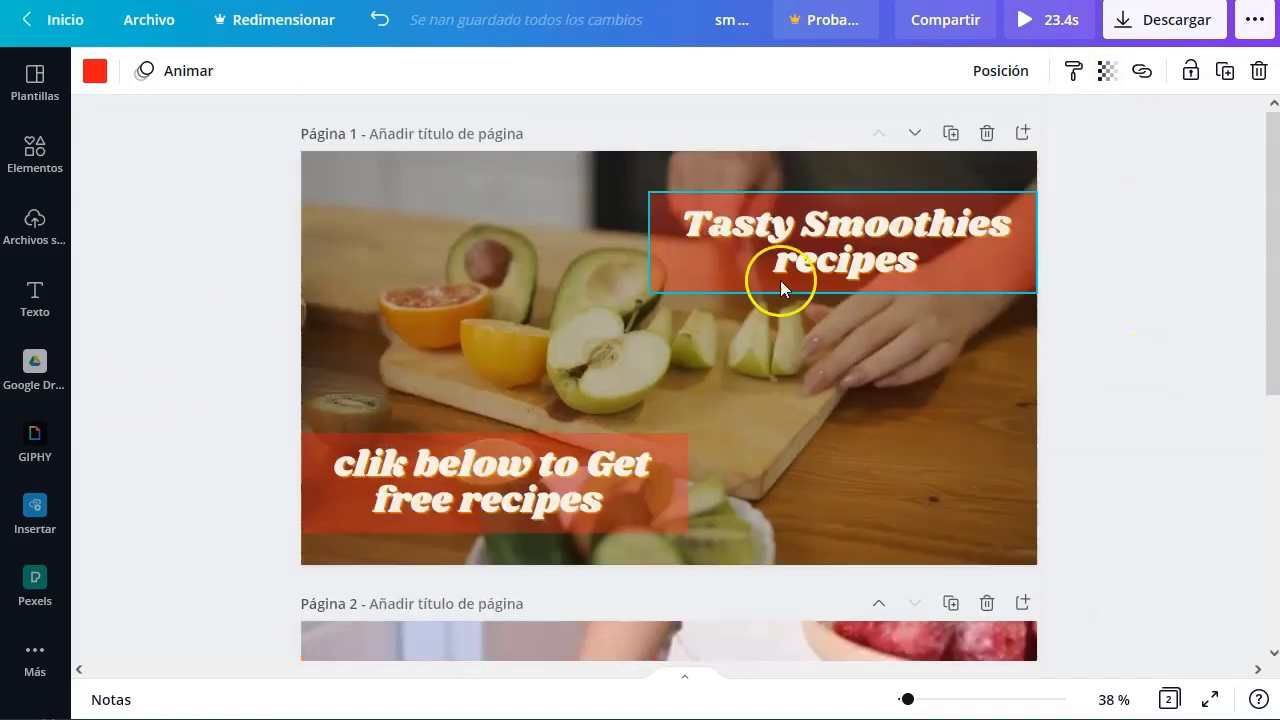
left_click(1168, 22)
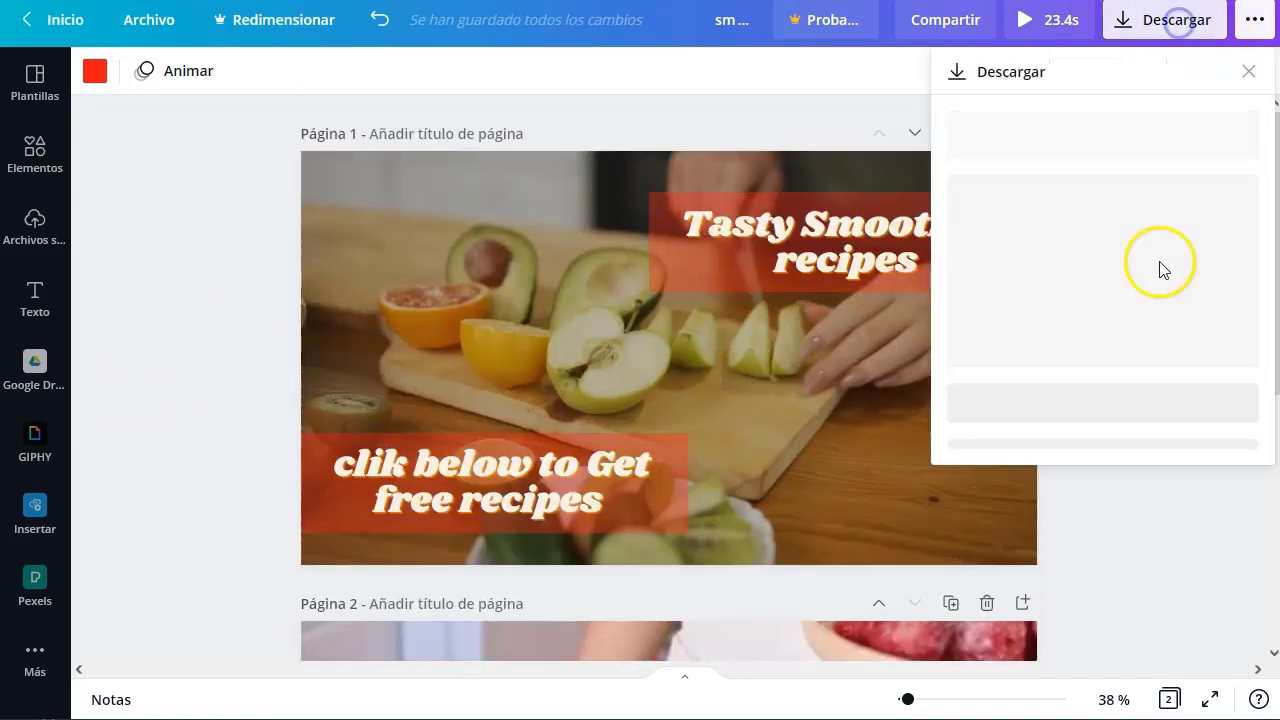
left_click(1112, 298)
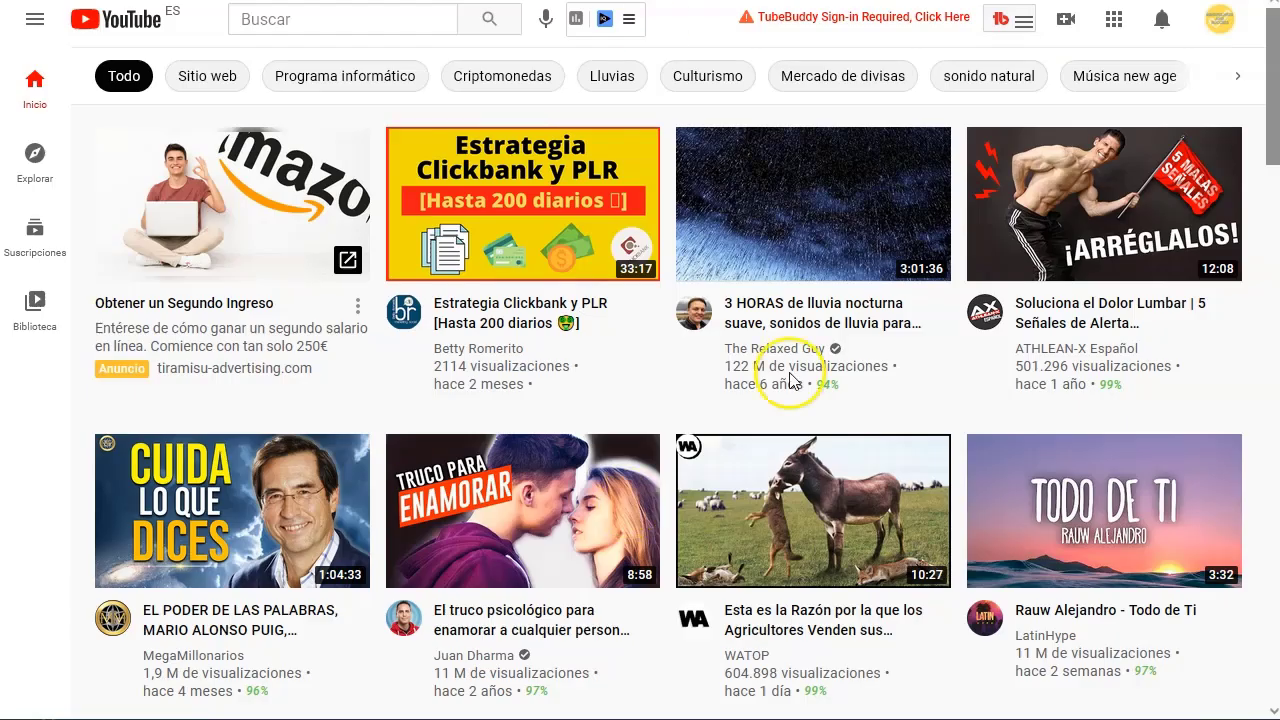
Upload the file smoothies.mp4 from the Downloads folder to YouTube as a new video
left_click(1066, 22)
left_click(1103, 64)
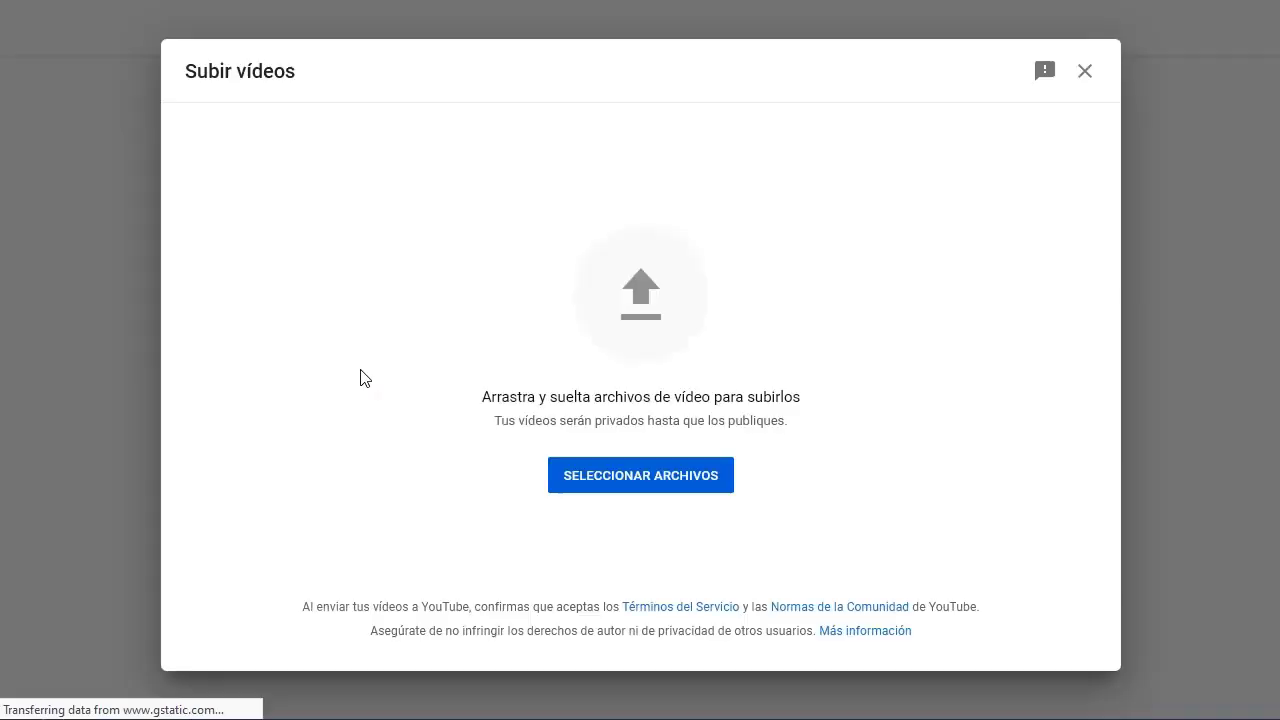
left_click(638, 476)
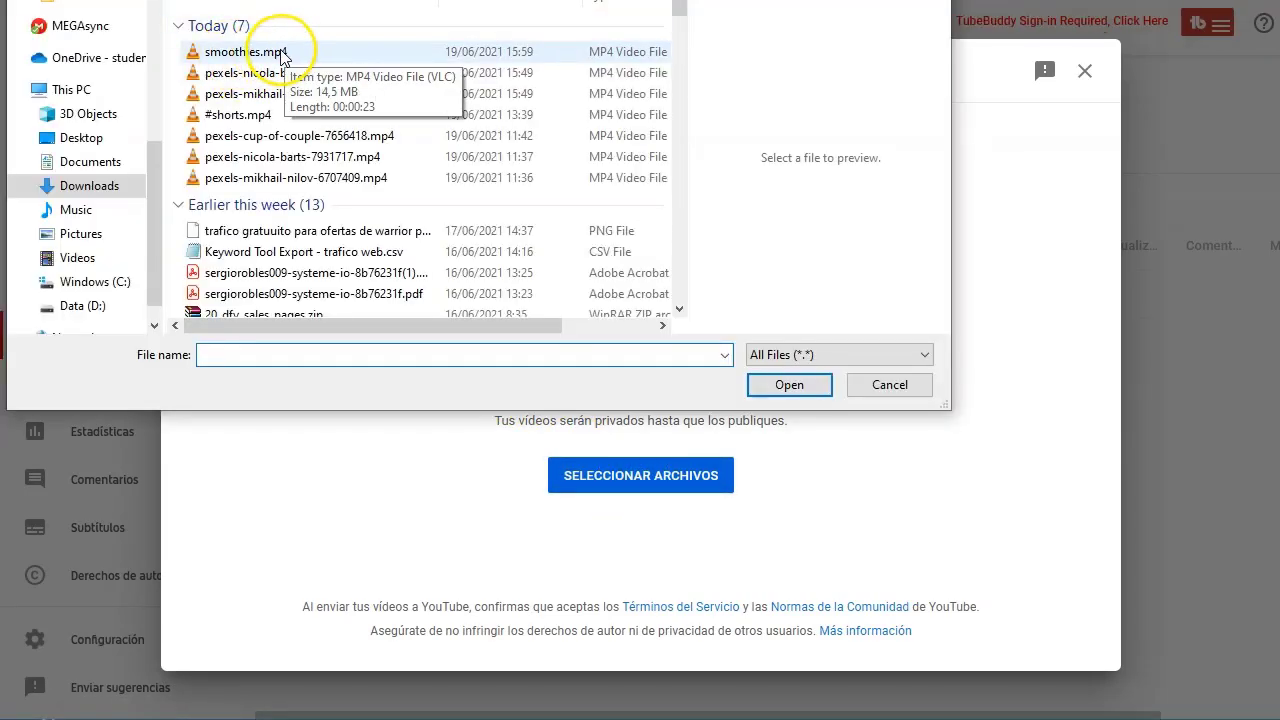
left_click(281, 53)
left_click(800, 384)
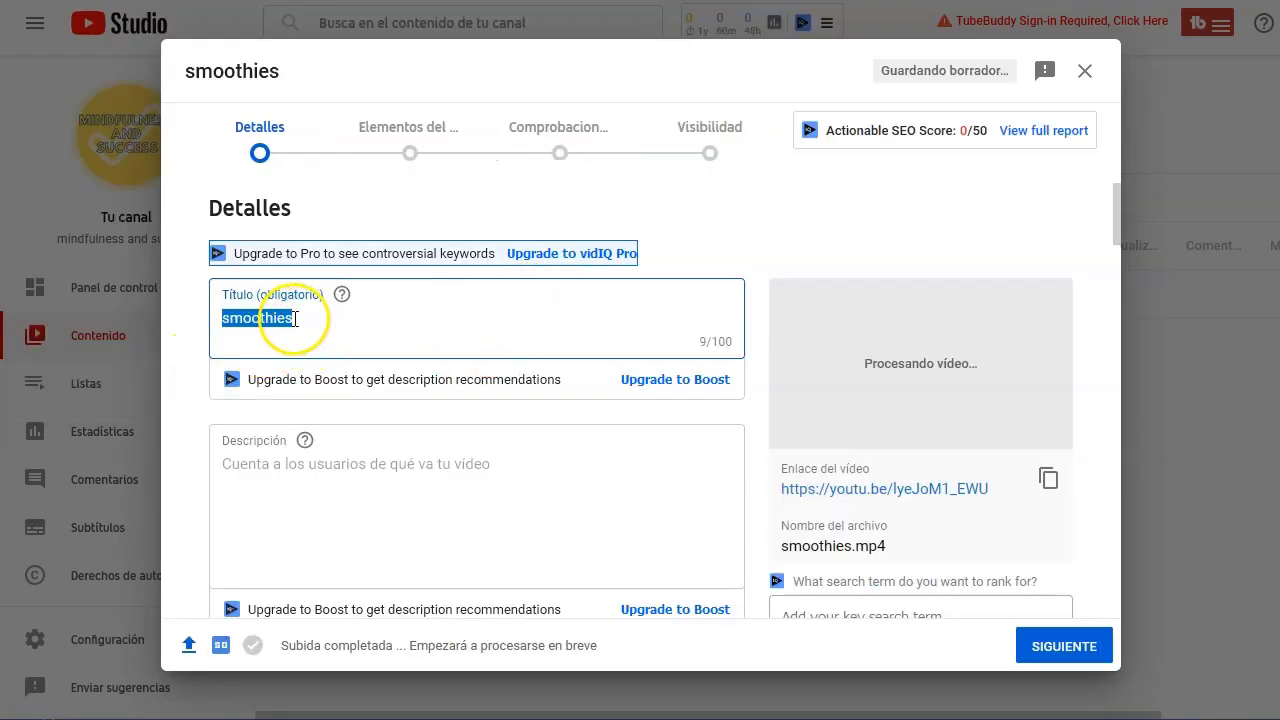
Change the video title to "Get Tasty Ssmoothies Recipes |", using the English translation of "recetas" from Google Translate
left_click(300, 316)
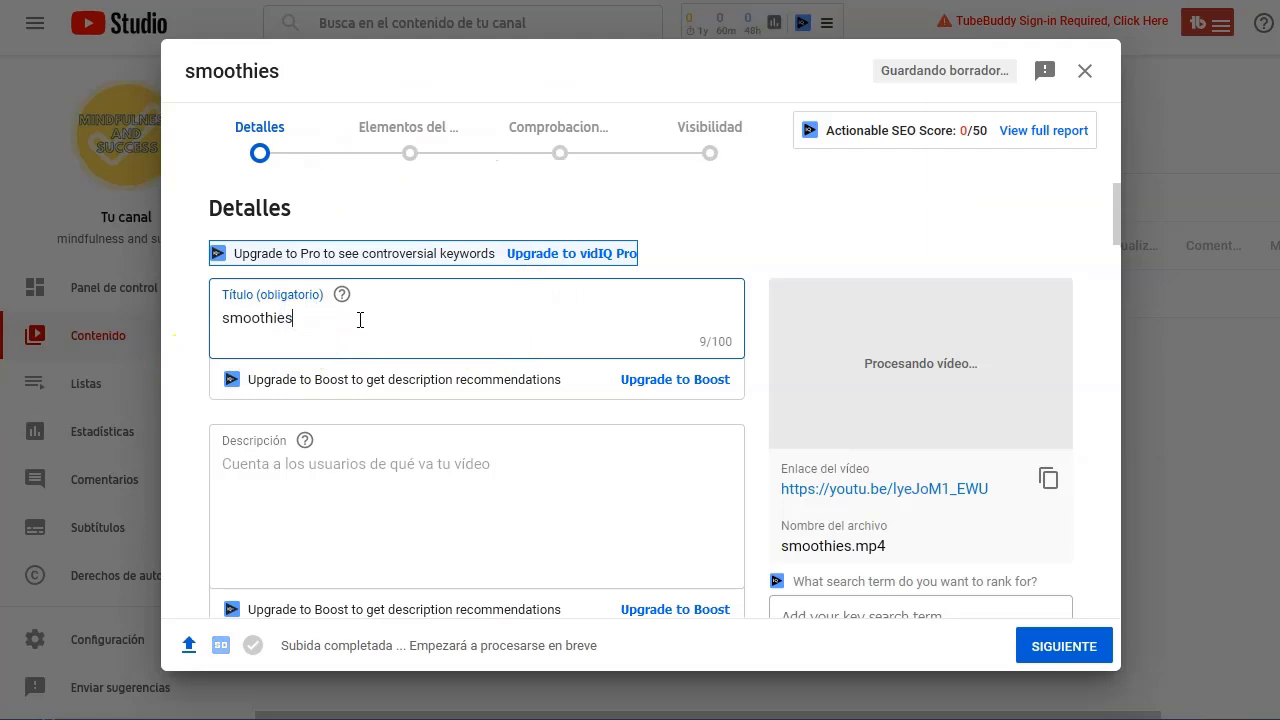
type("Get tasty ")
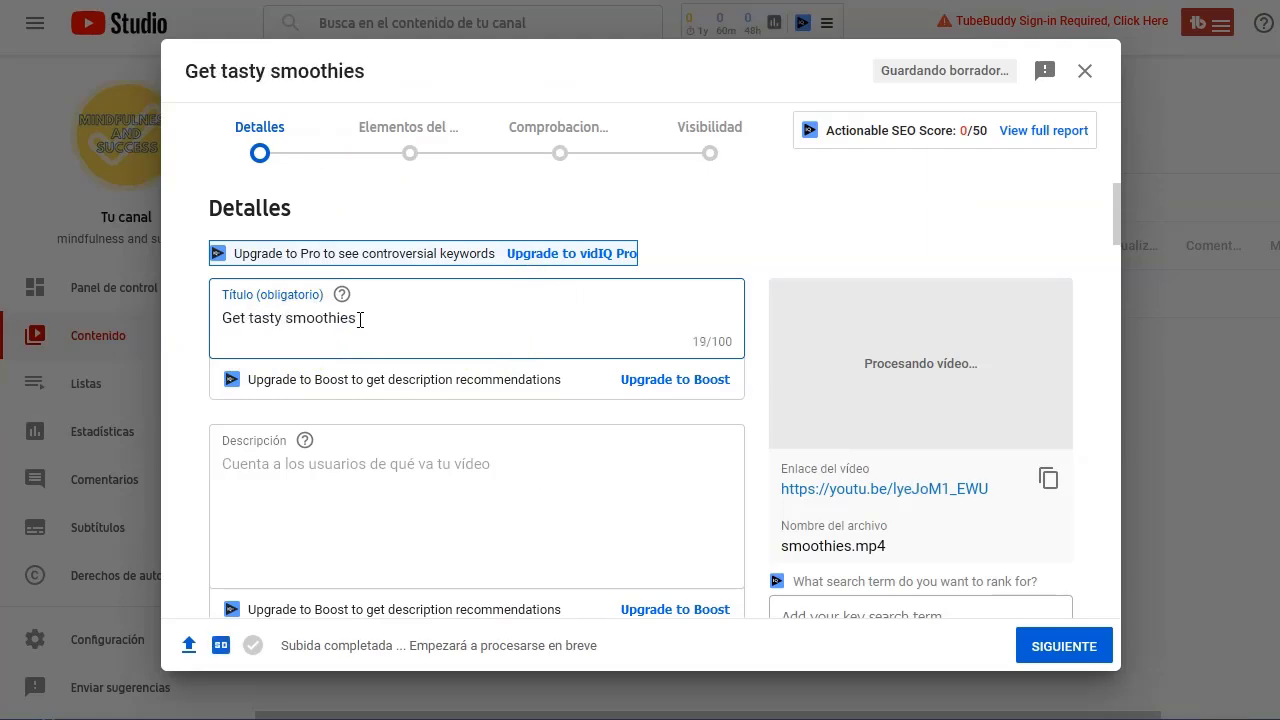
type("S")
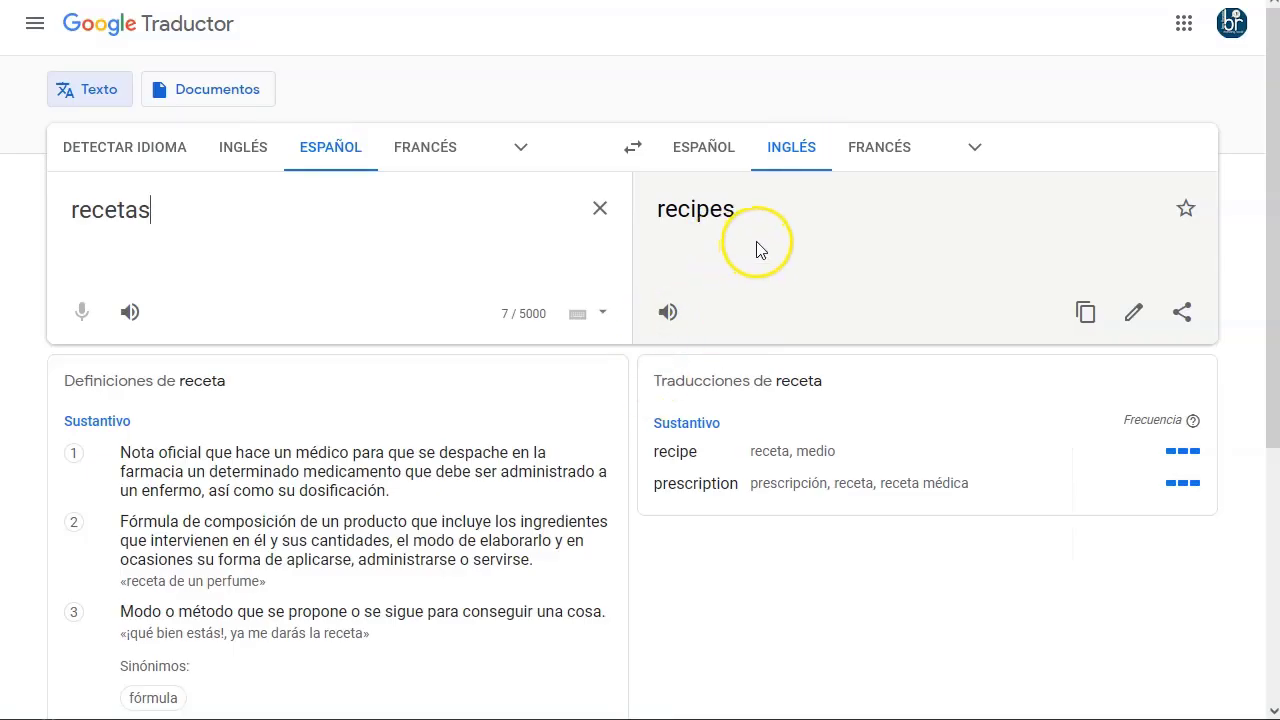
left_click(1085, 314)
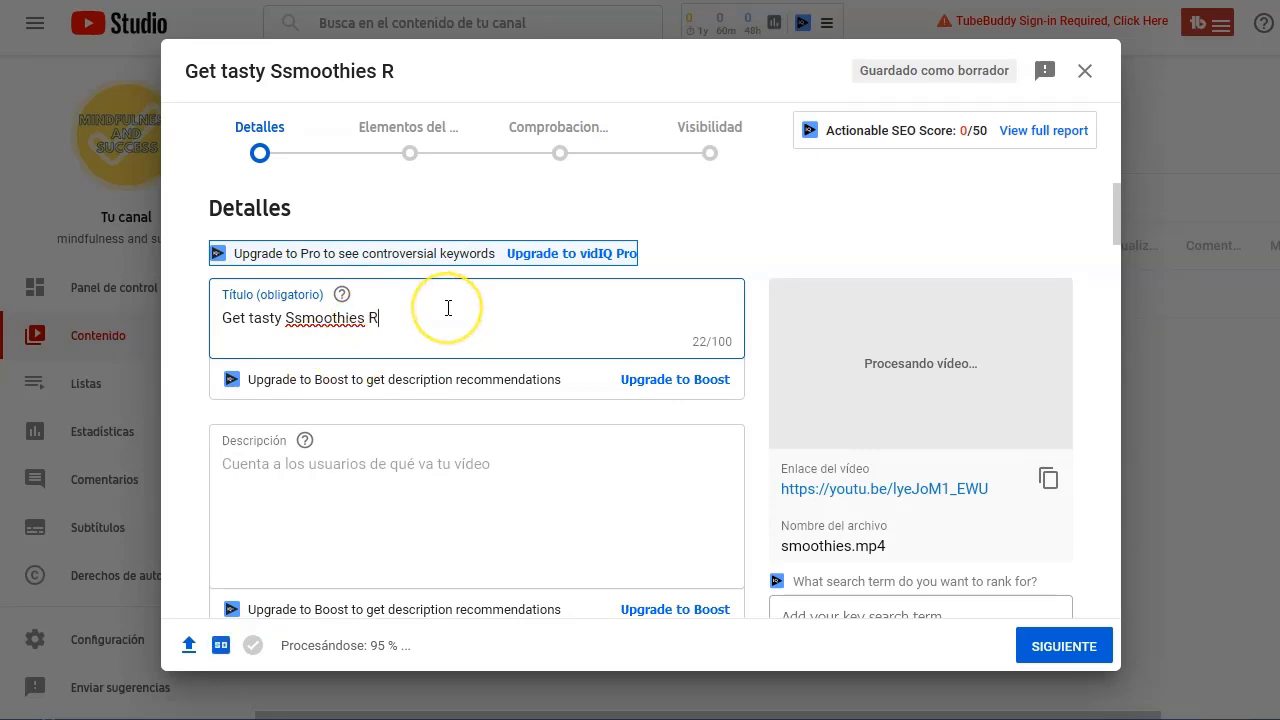
key("BackSpace")
type("recipes")
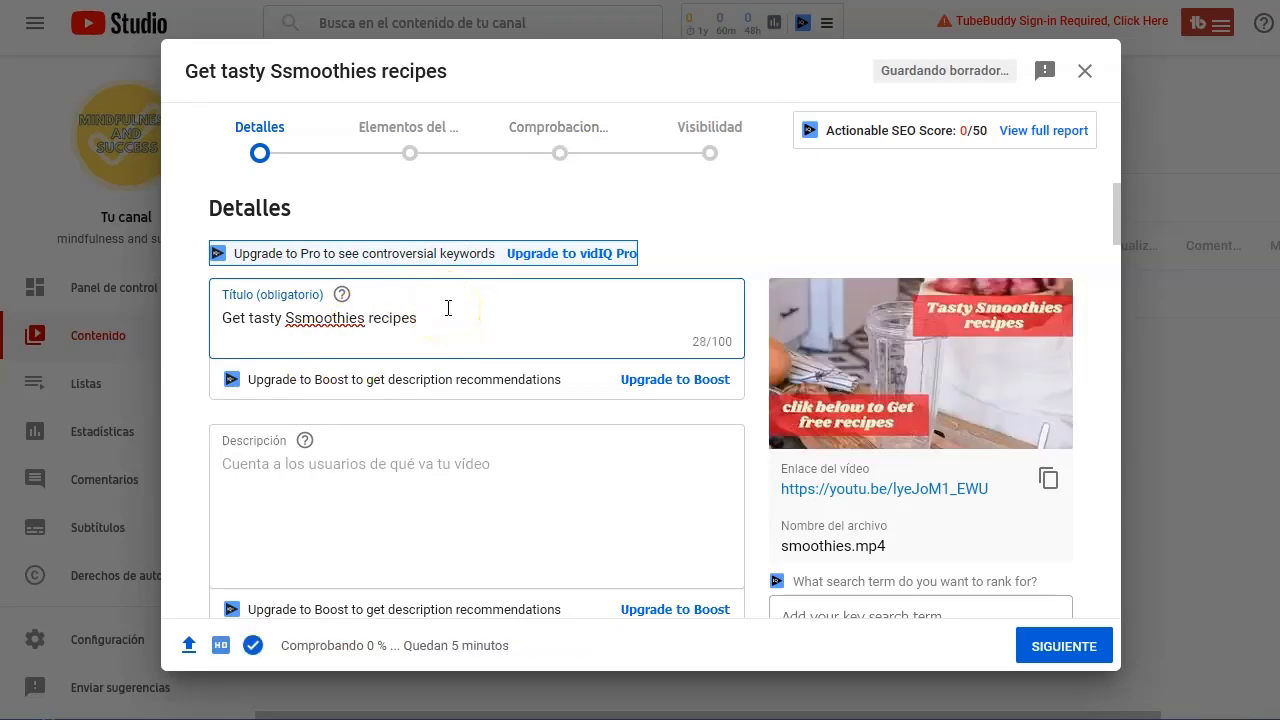
key("BackSpace")
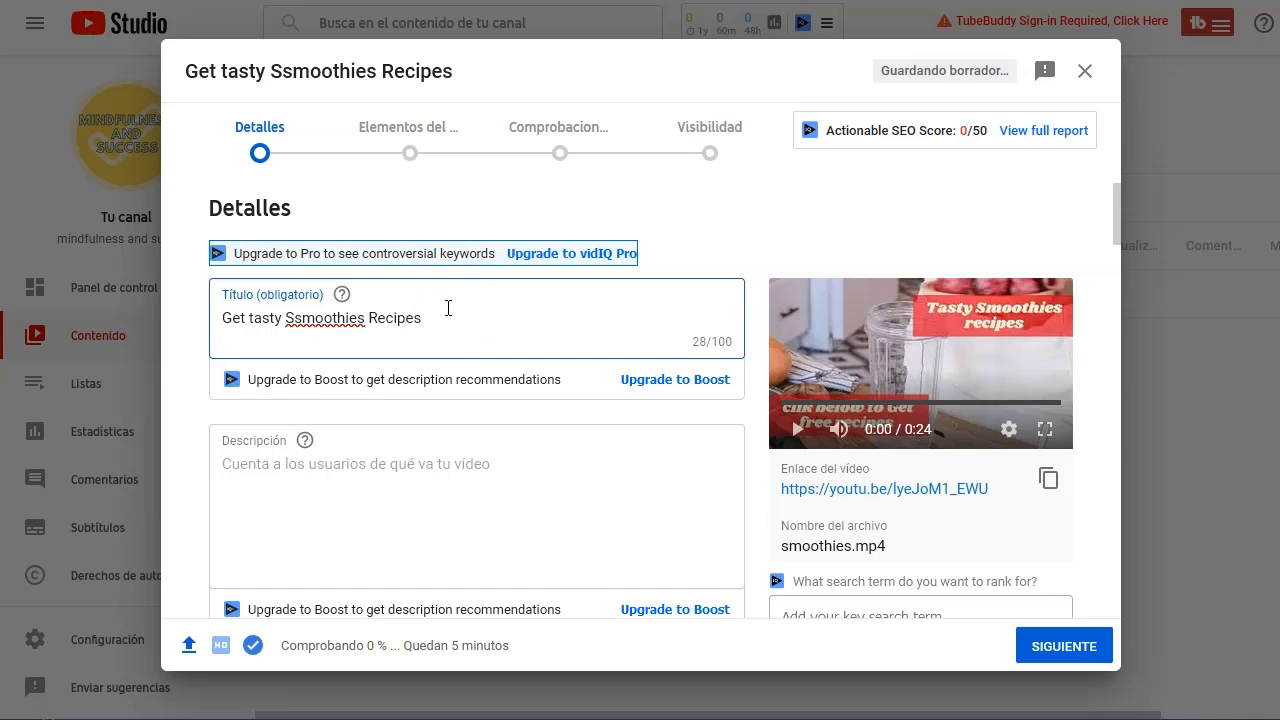
key("BackSpace")
type("T")
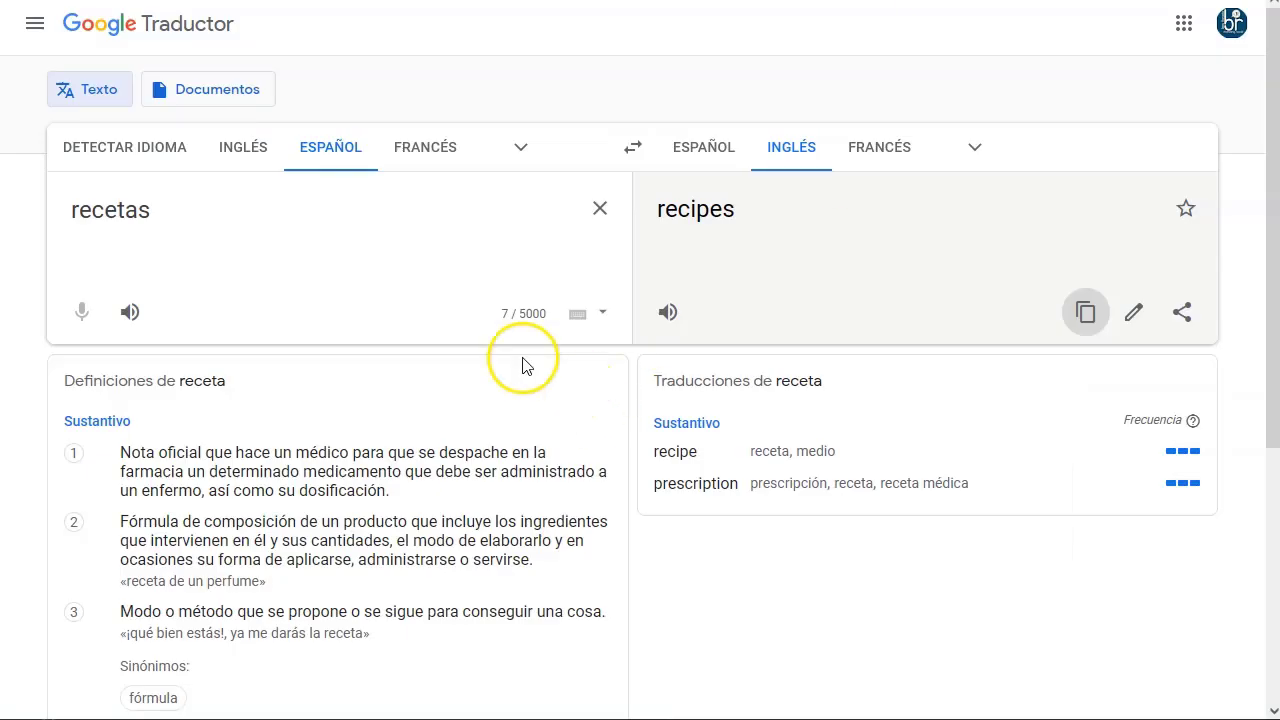
Translate "muy fáciles de hacer" into English in Google Translate and copy the translation
left_click(160, 226)
key("ctrl+a")
key("BackSpace")
type("muy ")
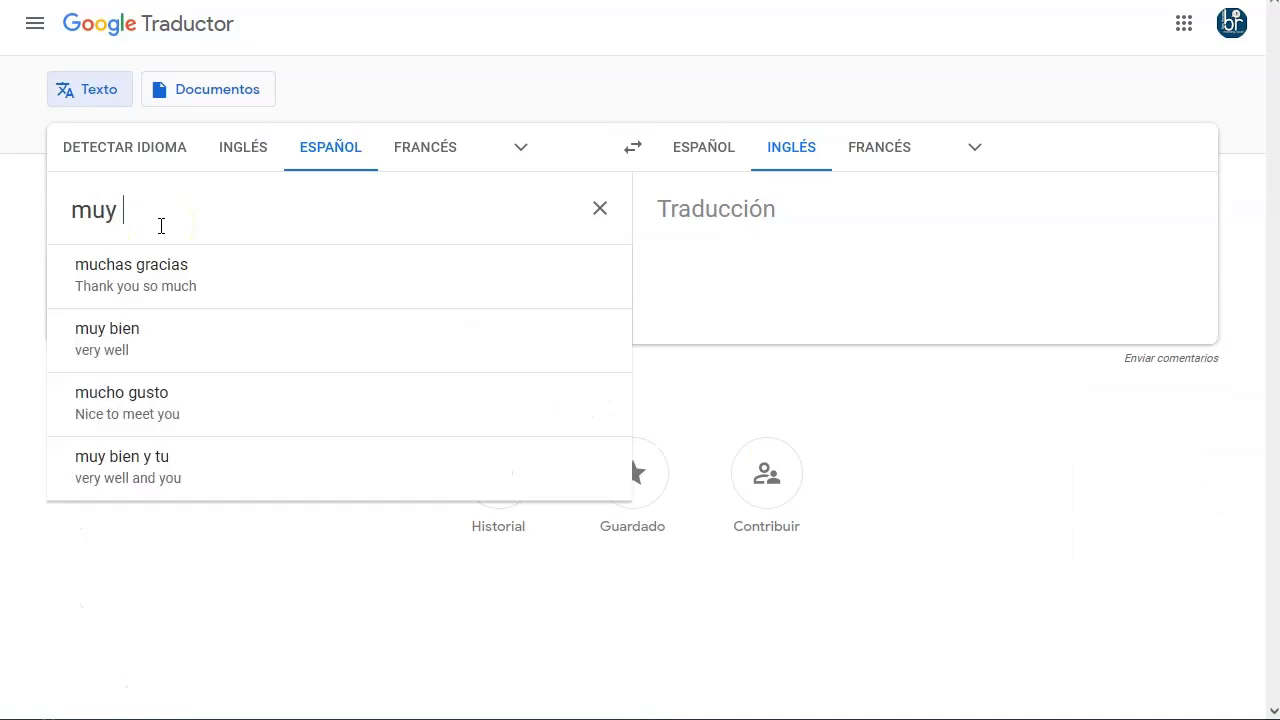
type("fáciles de hacer")
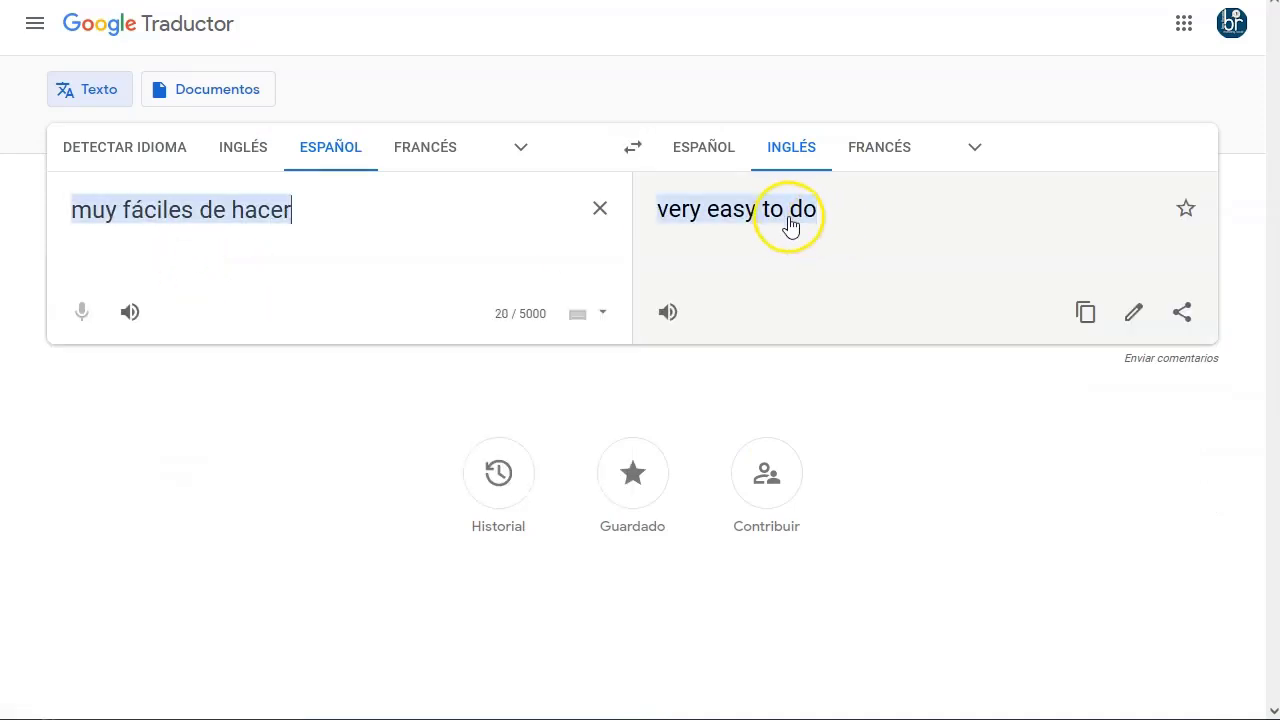
left_click(1085, 315)
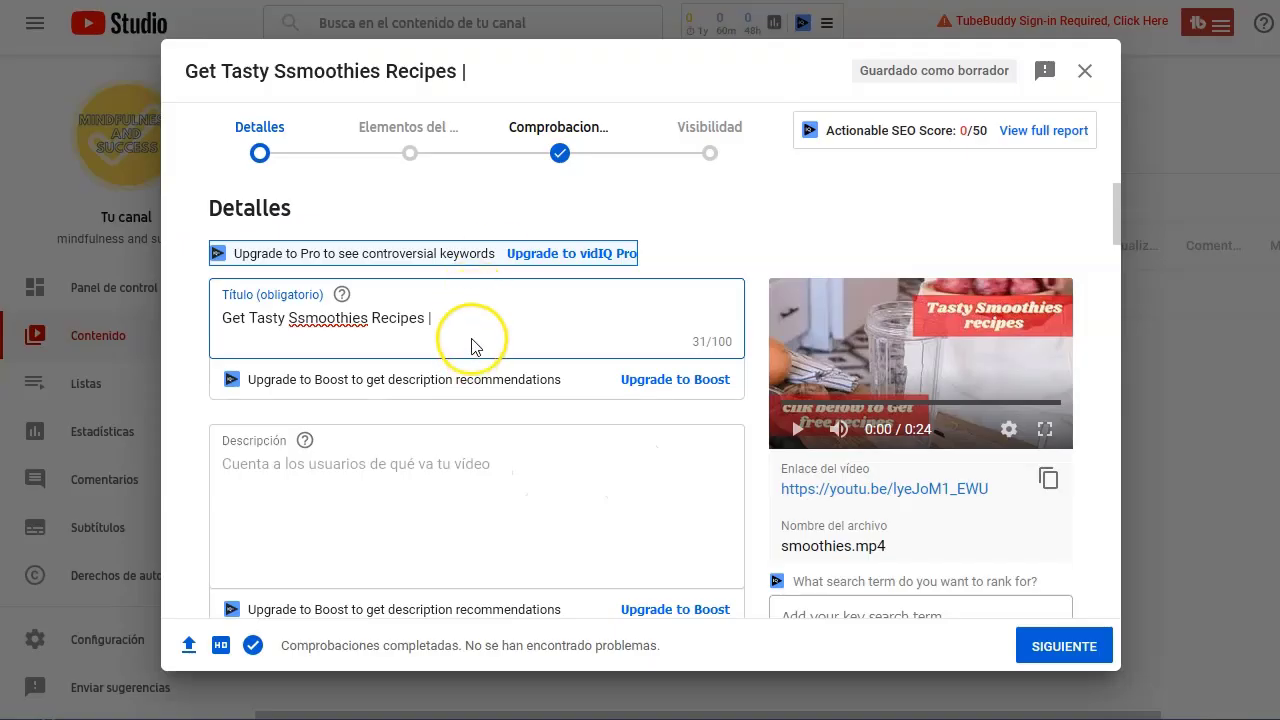
Back in YouTube Studio, append "Very easy to do!" to the end of the video title
key("ctrl+v")
left_click(441, 317)
key("BackSpace")
type("V")
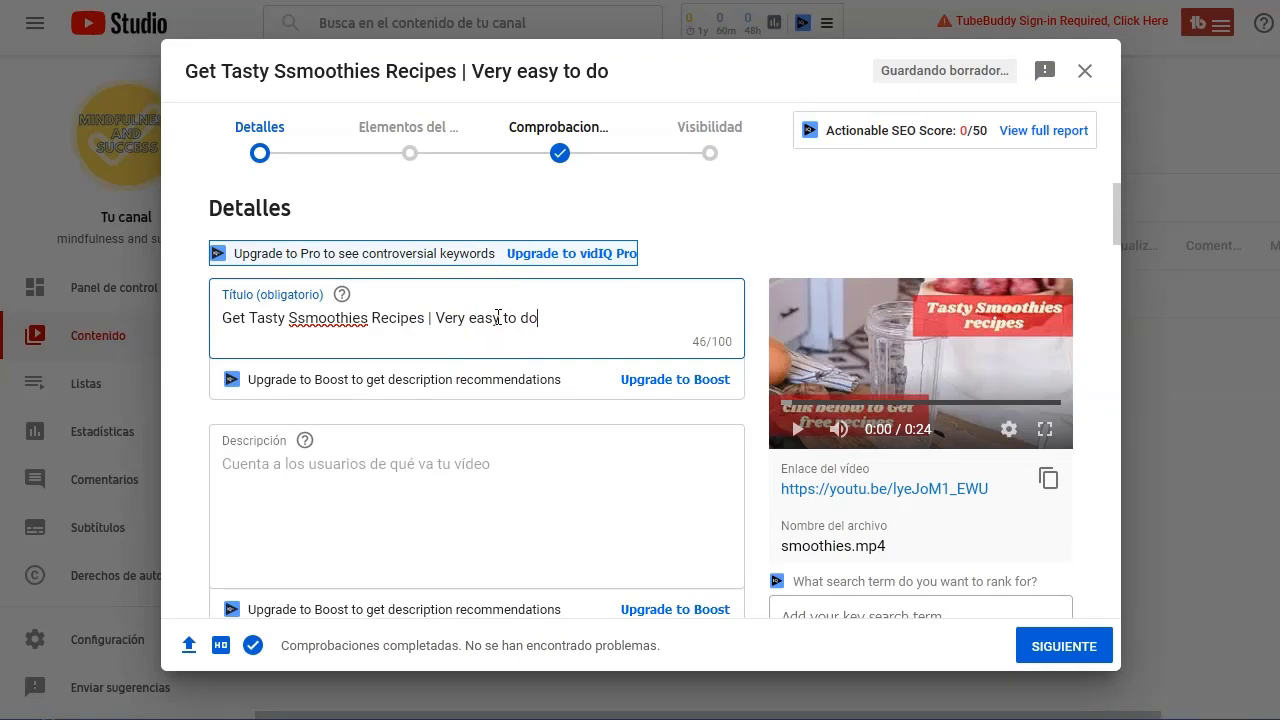
left_click(494, 465)
left_click(583, 314)
Copy the full video title into the description
left_click_drag(583, 314, 211, 323)
left_click(295, 463)
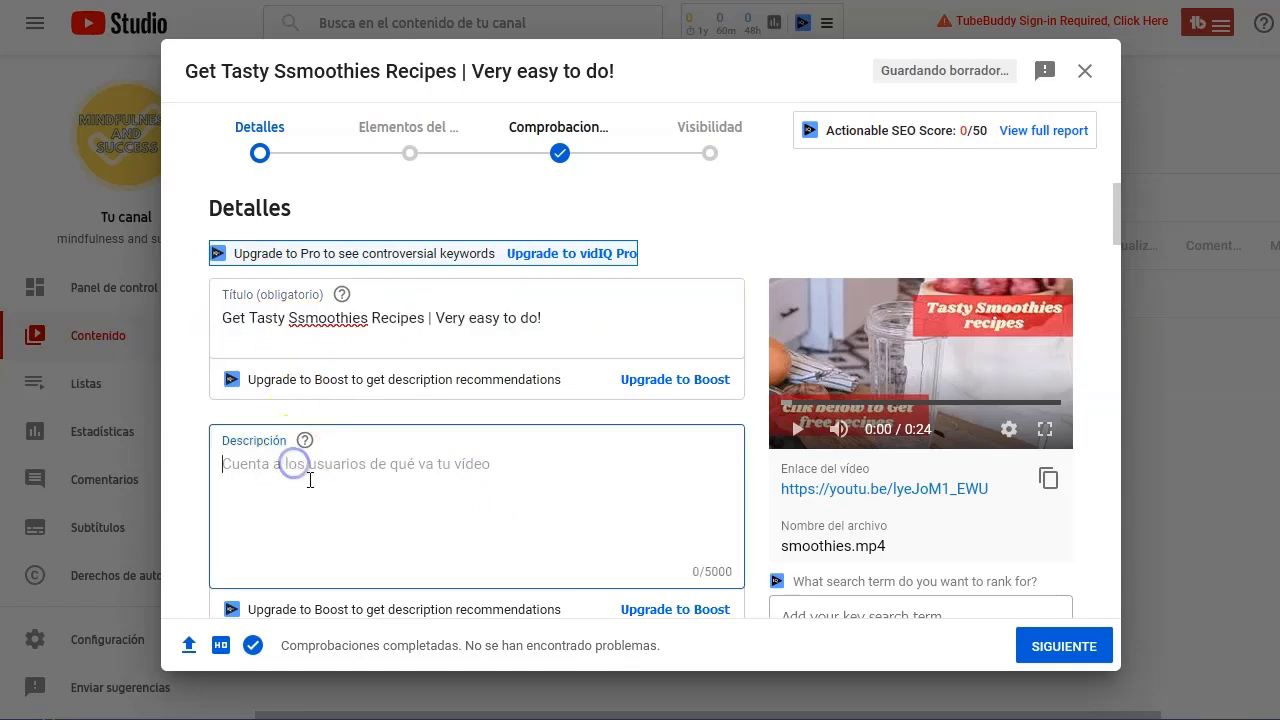
key("ctrl+v")
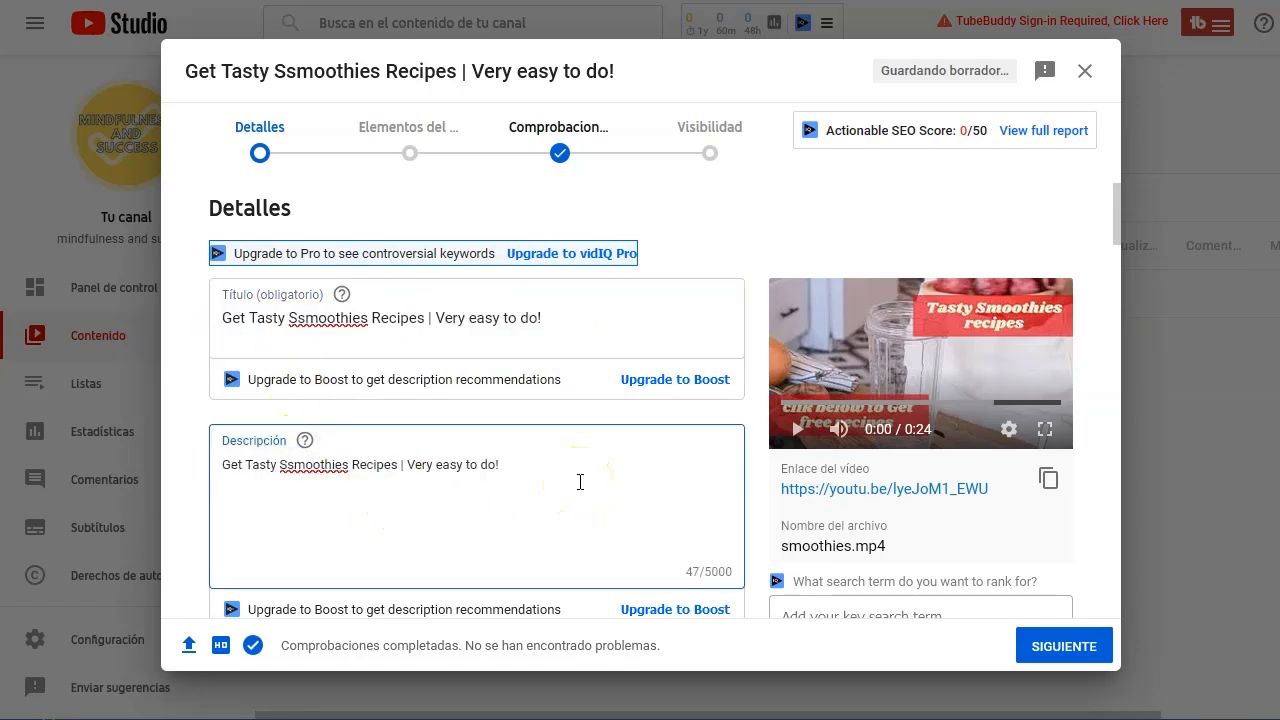
key("Return")
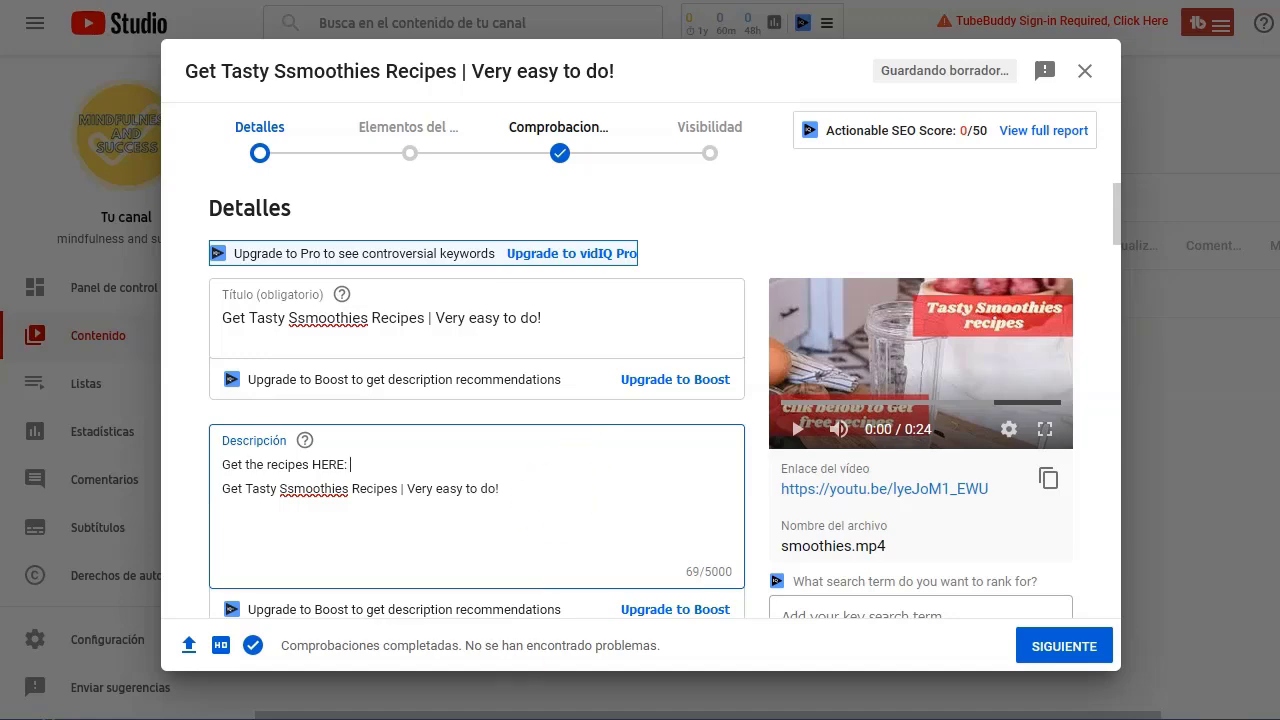
key("alt+Tab")
left_click_drag(414, 206, 192, 203)
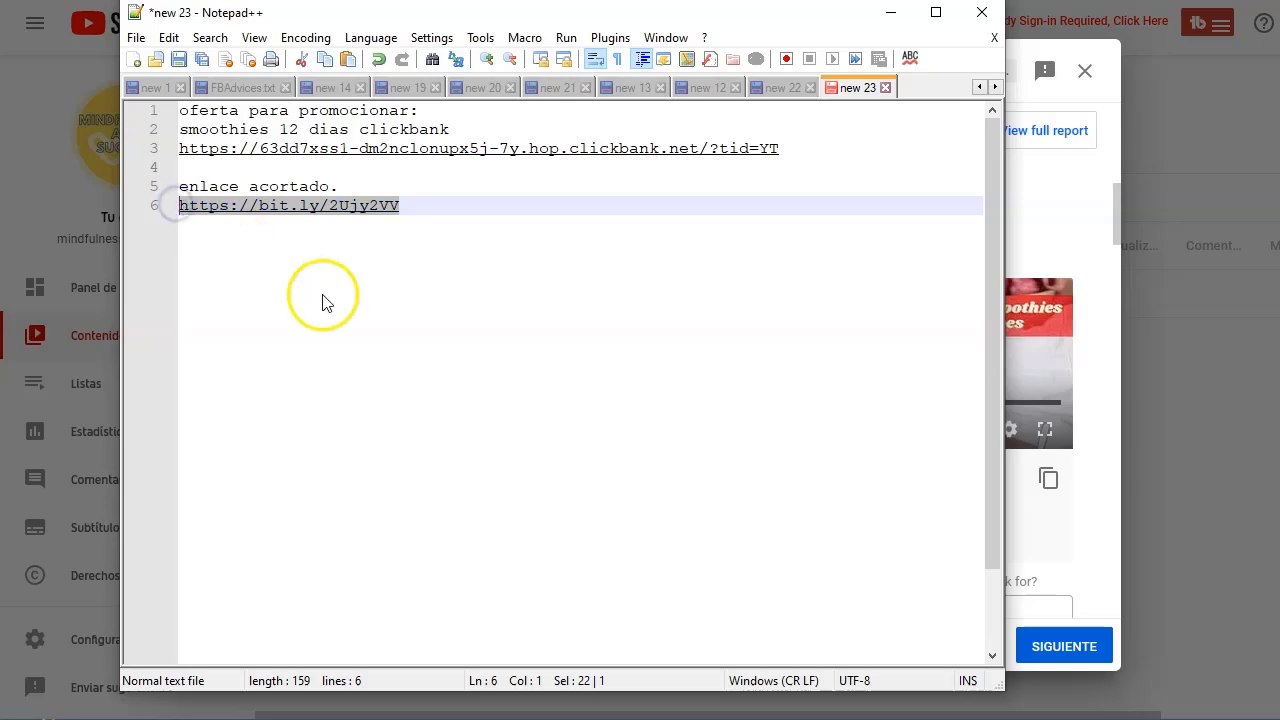
key("alt+Tab")
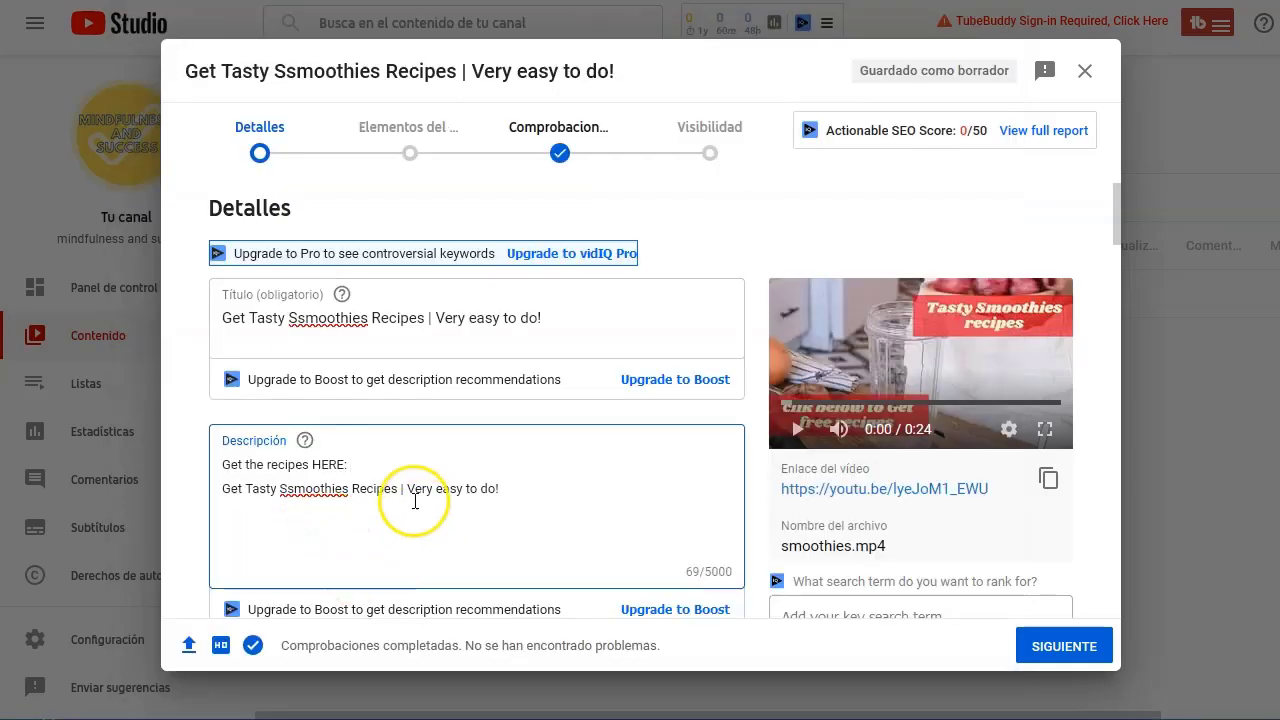
key("ctrl+v")
Correct "Ssmoothies" to "#Smoothies" in the description and to "Smoothies" in the title
left_click(293, 488)
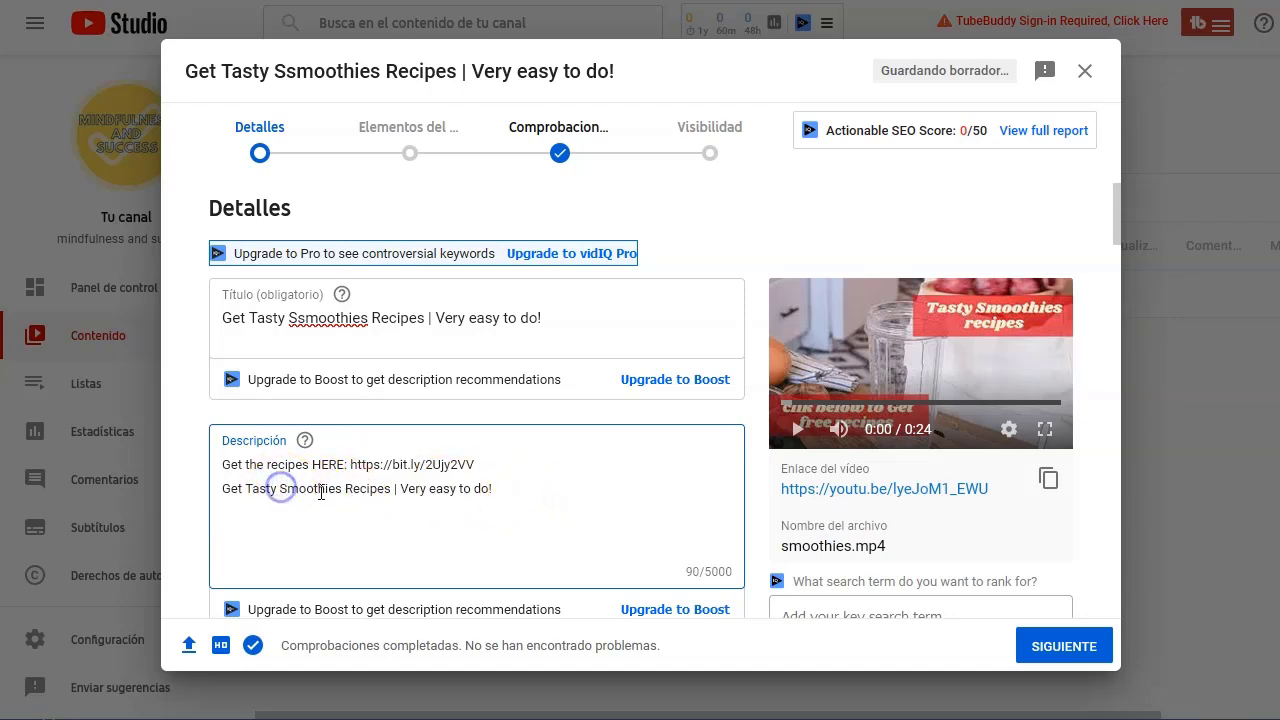
type("#")
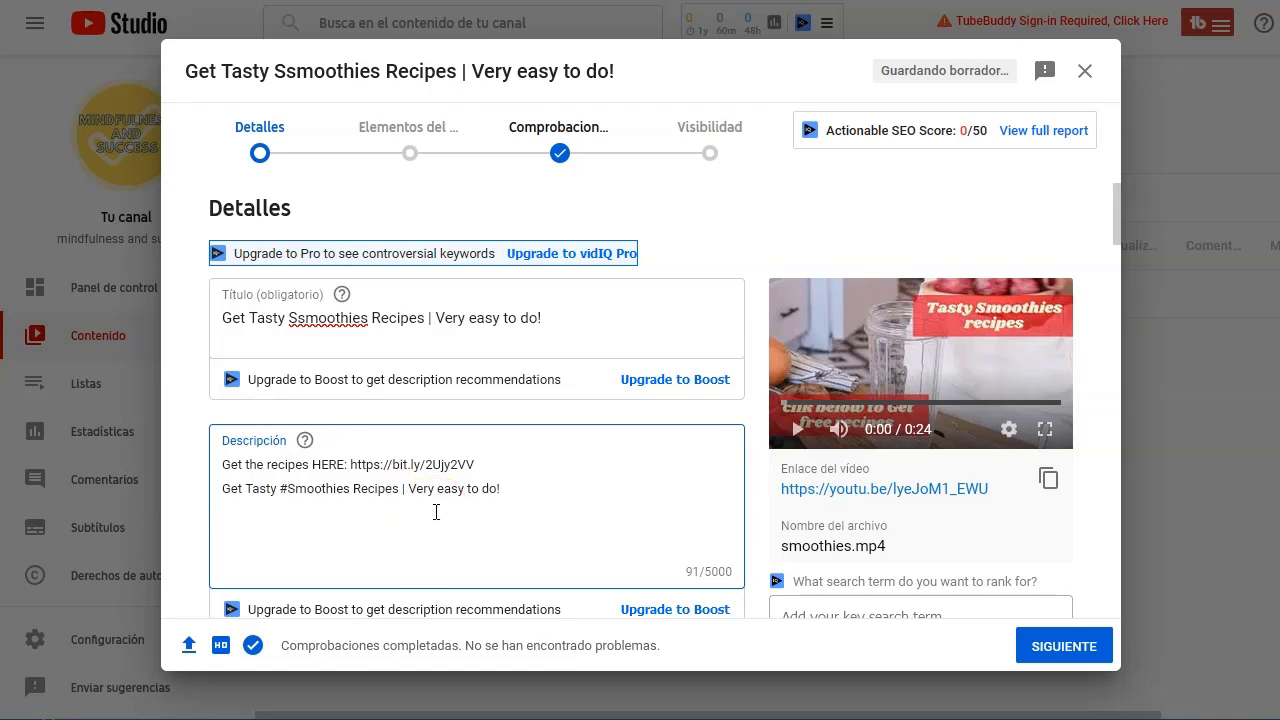
left_click(300, 322)
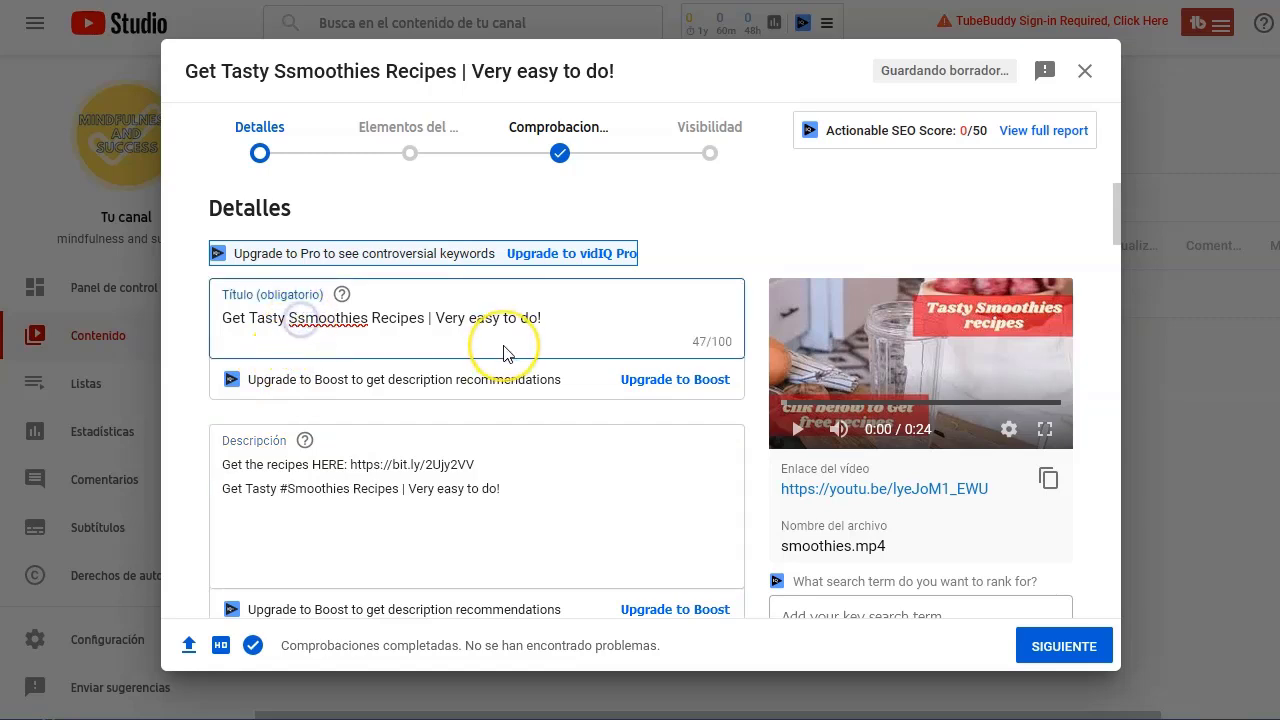
key("BackSpace")
Choose the suggested thumbnail showing the fruit being cut
scroll(507, 353, "down", 5)
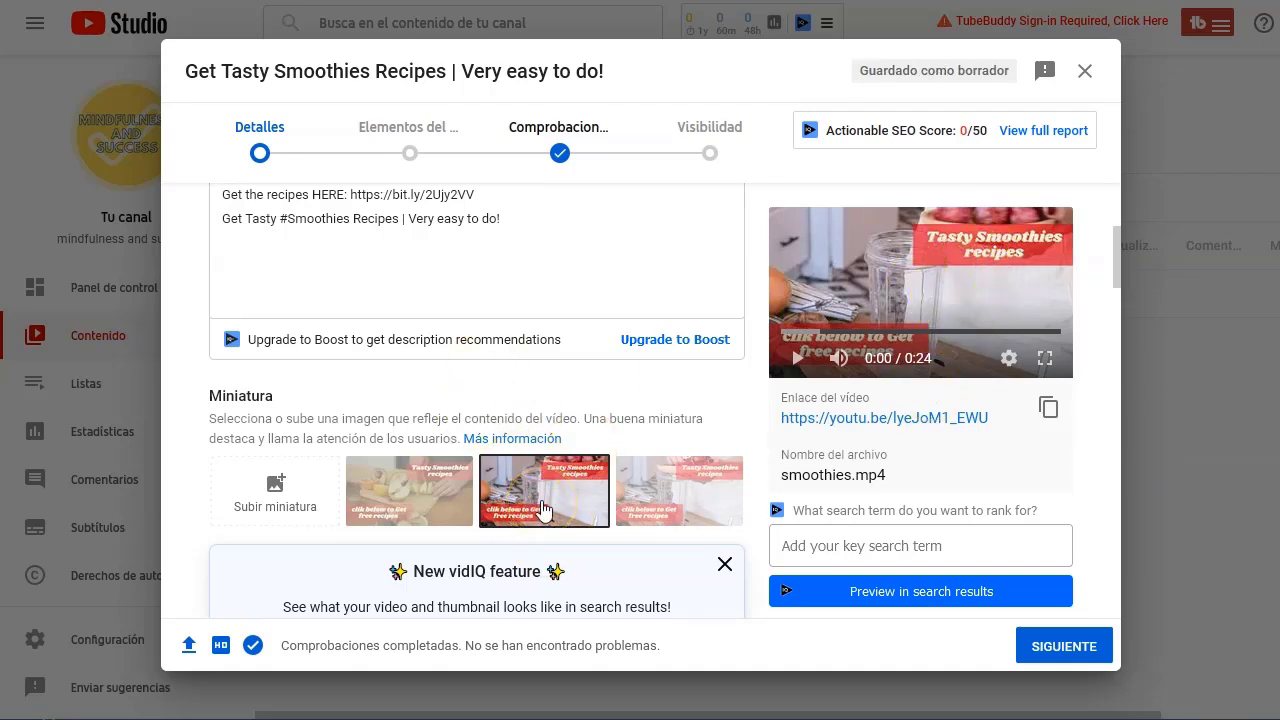
left_click(453, 503)
Open the shortened affiliate link in a new browser tab, leaving the description ready for more text
scroll(453, 503, "up", 2)
left_click(466, 449)
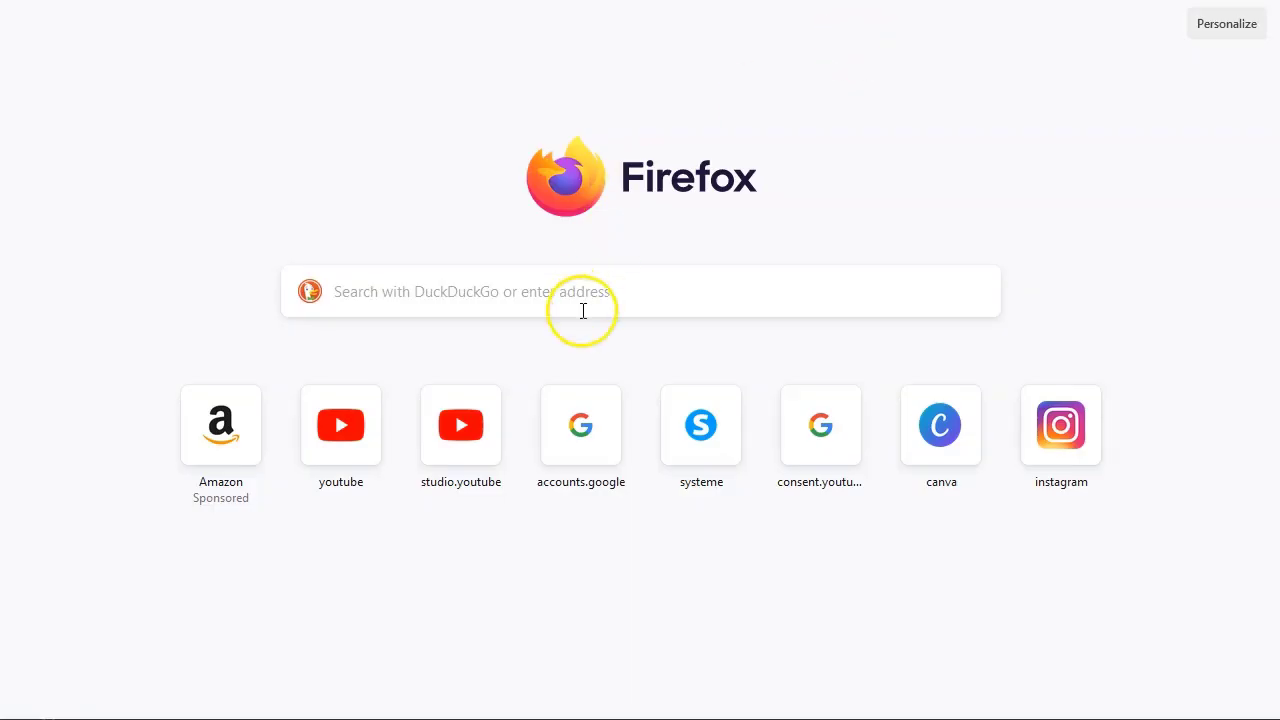
left_click(583, 311)
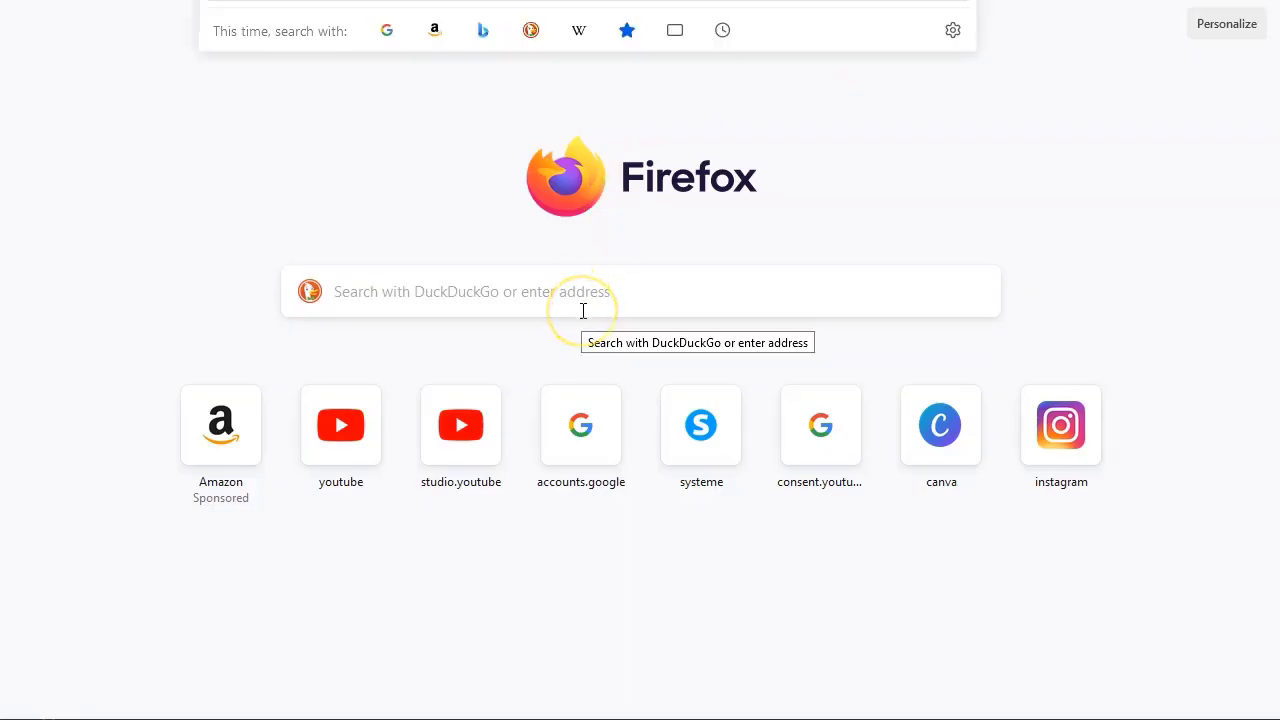
key("ctrl+v")
key("Return")
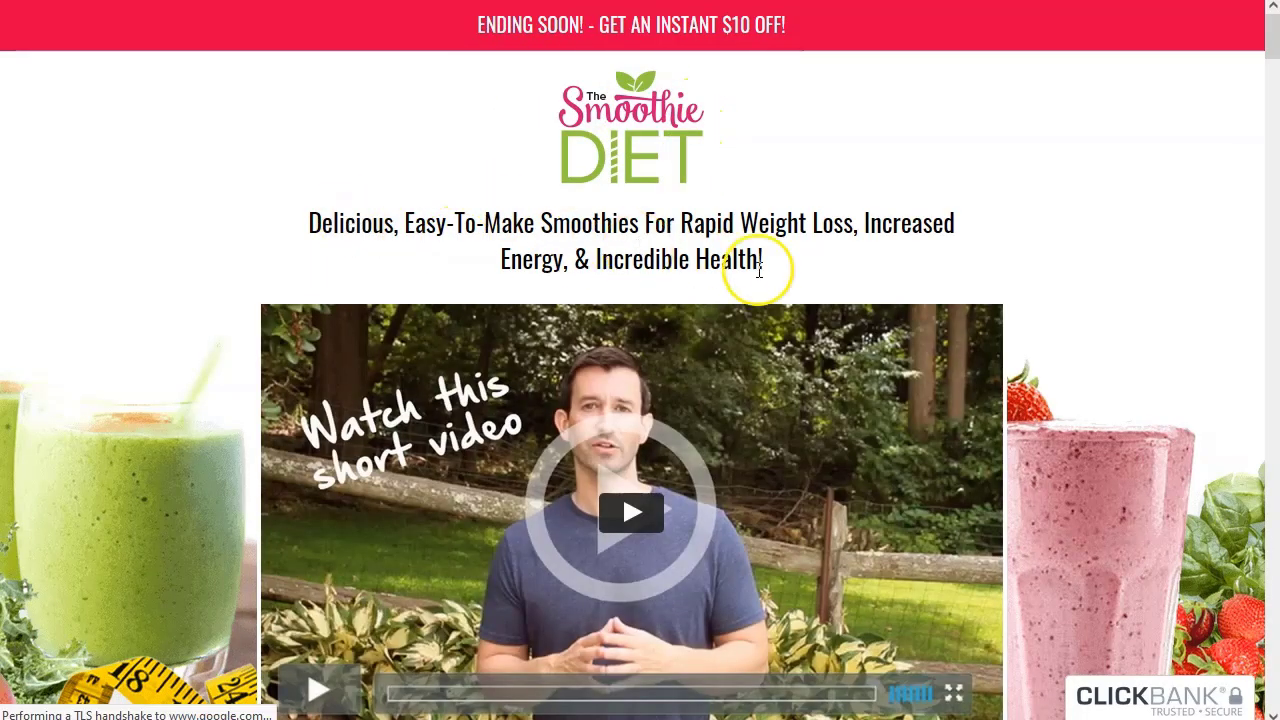
Copy the sales page headline "Delicious, Easy-To-Make Smoothies For Rapid Weight Loss, Increased Energy, & Incredible Health!" into the video description
mouse_move(310, 228)
left_mouse_down()
mouse_move(528, 258)
mouse_move(766, 260)
left_mouse_up()
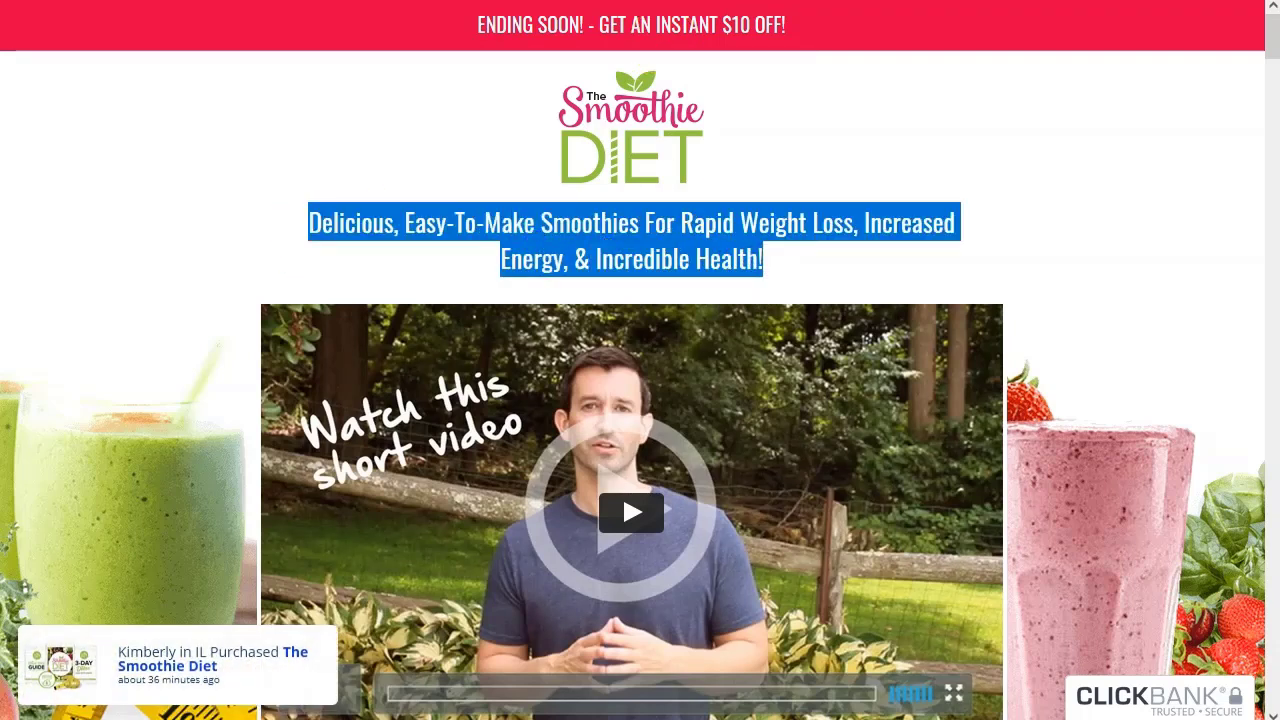
key("ctrl+c")
key("alt+Tab")
key("ctrl+v")
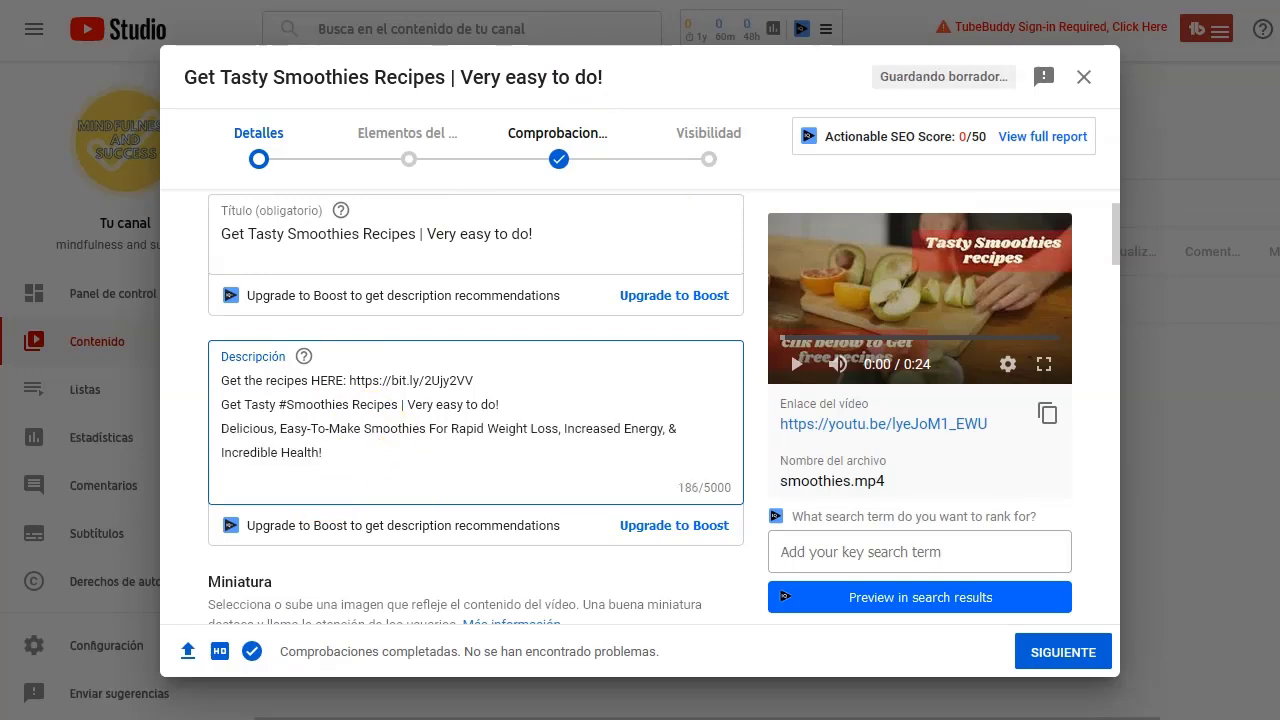
Copy the two paragraphs about the Smoothie Diet 21-day program from the sales page to the end of the video description
key("alt+Tab")
scroll(500, 372, "down", 10)
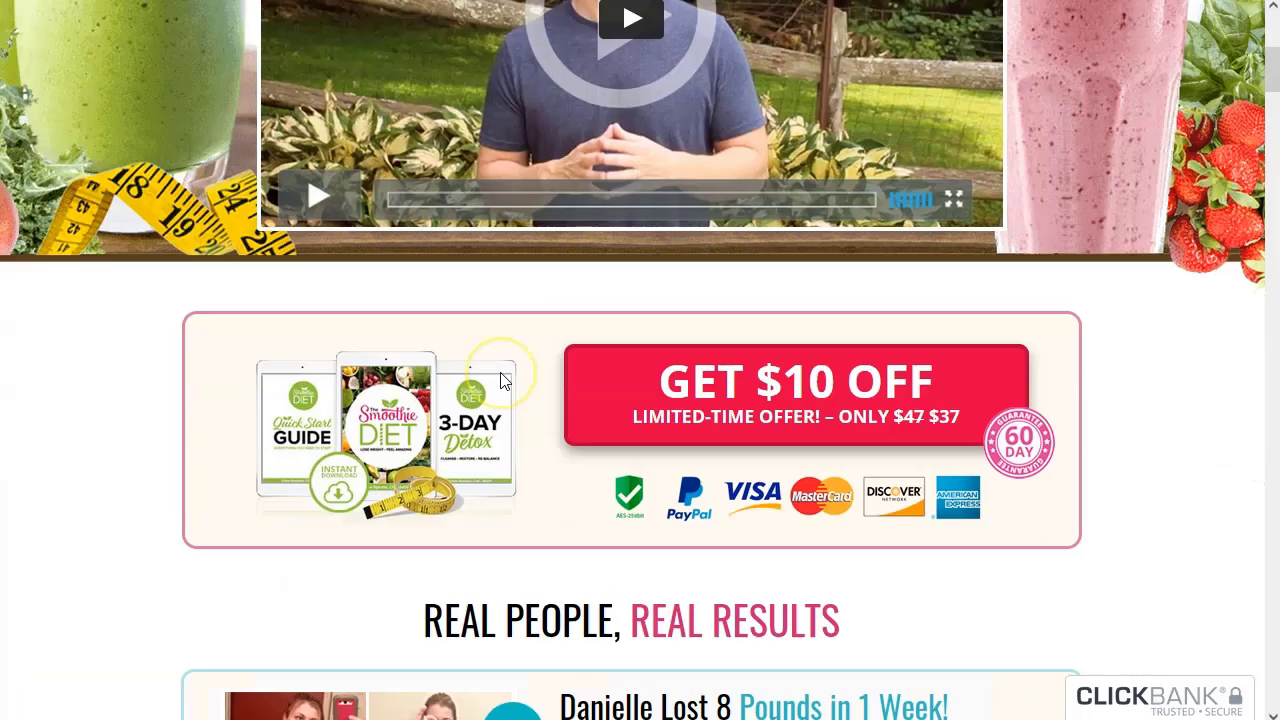
scroll(500, 380, "down", 15)
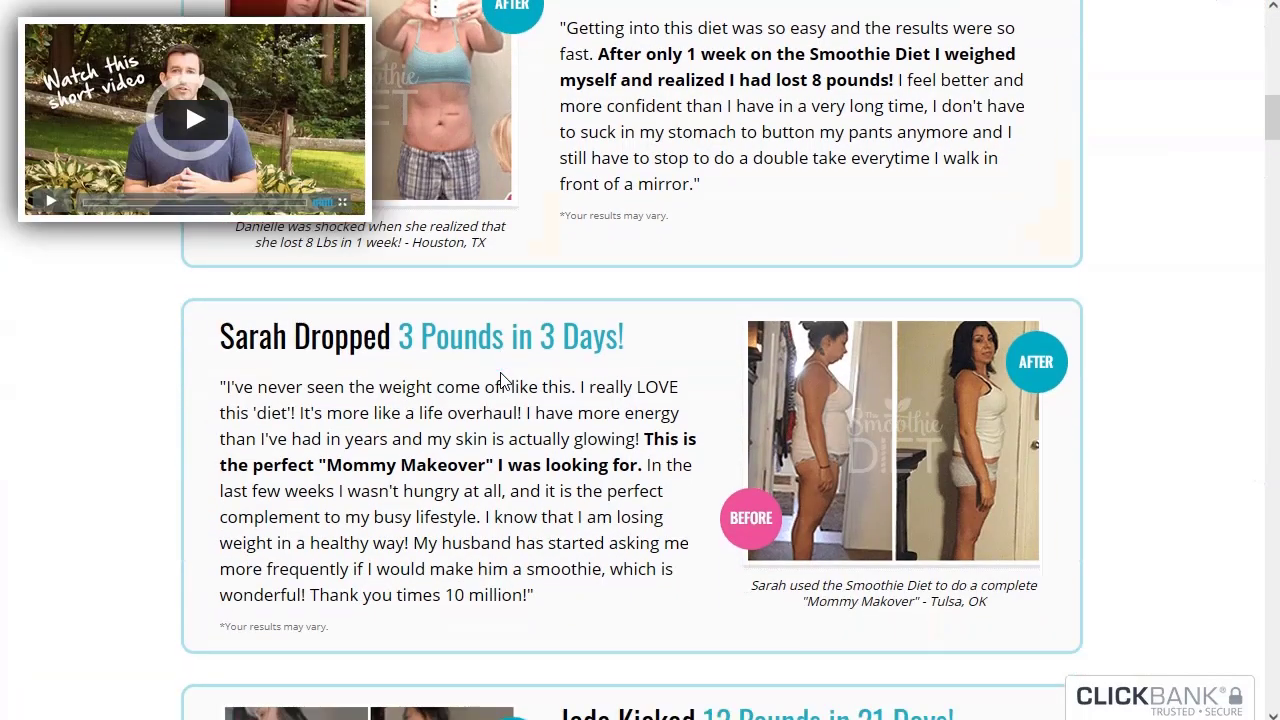
scroll(503, 376, "down", 8)
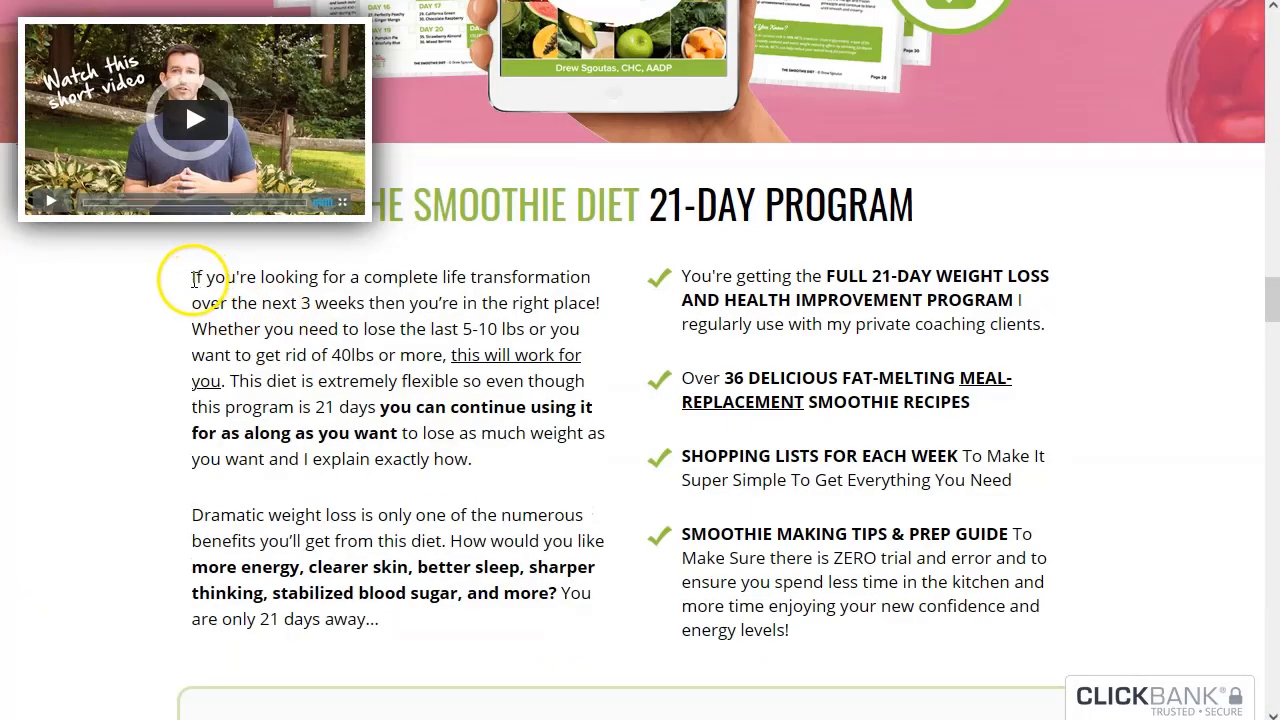
left_click_drag(192, 280, 416, 622)
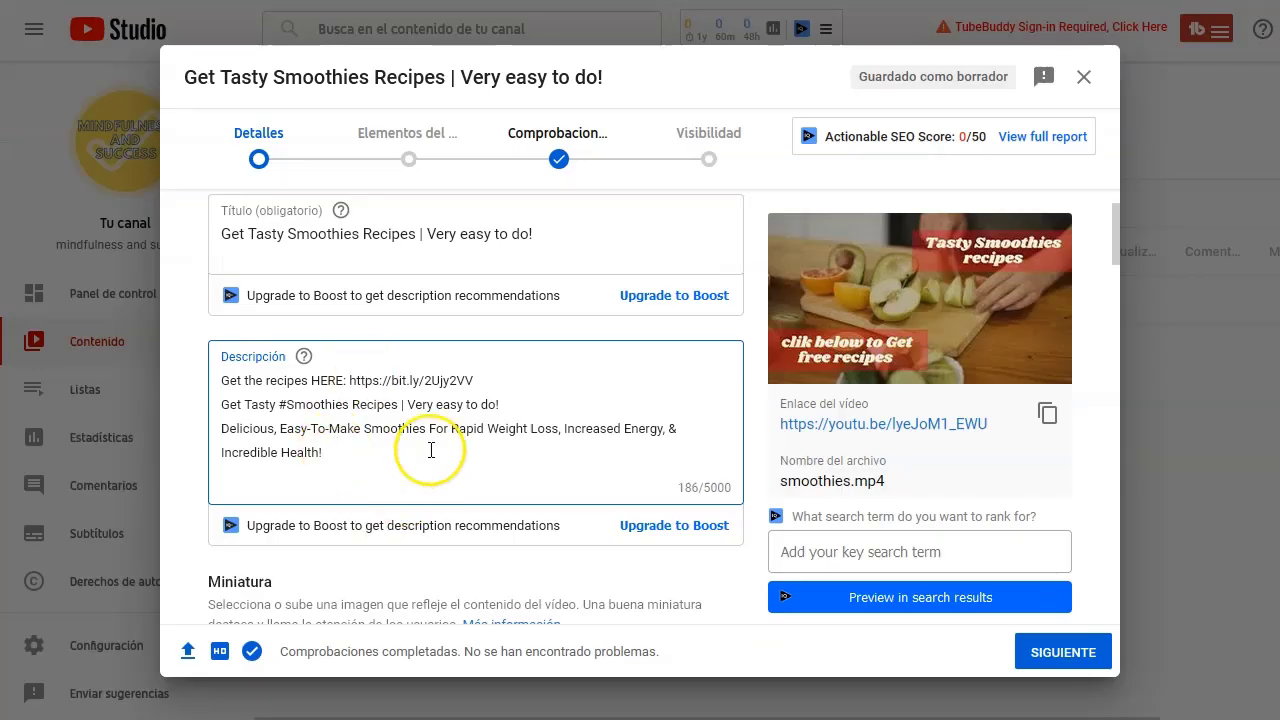
key("ctrl+v")
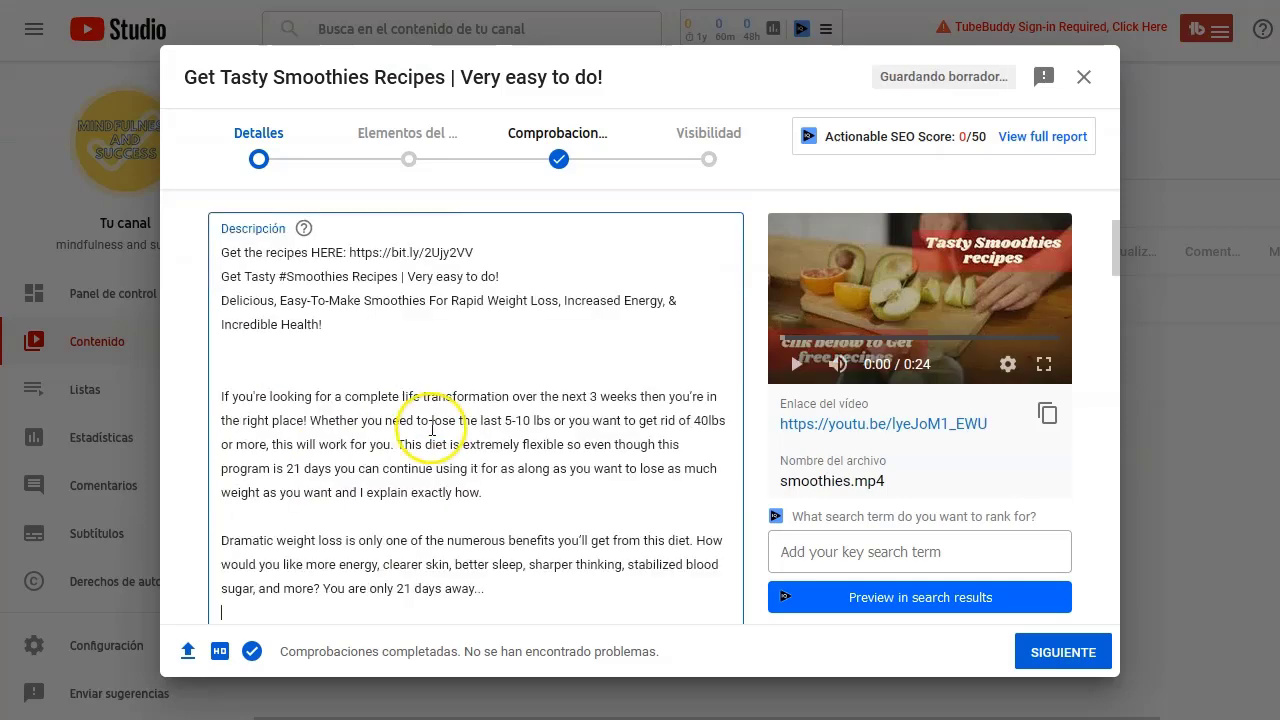
Repeat the "Get the recipes HERE" link line at the end of the description after a blank line, and remove the extra blank line above the first paragraph
scroll(425, 428, "down", 2)
scroll(530, 425, "up", 4)
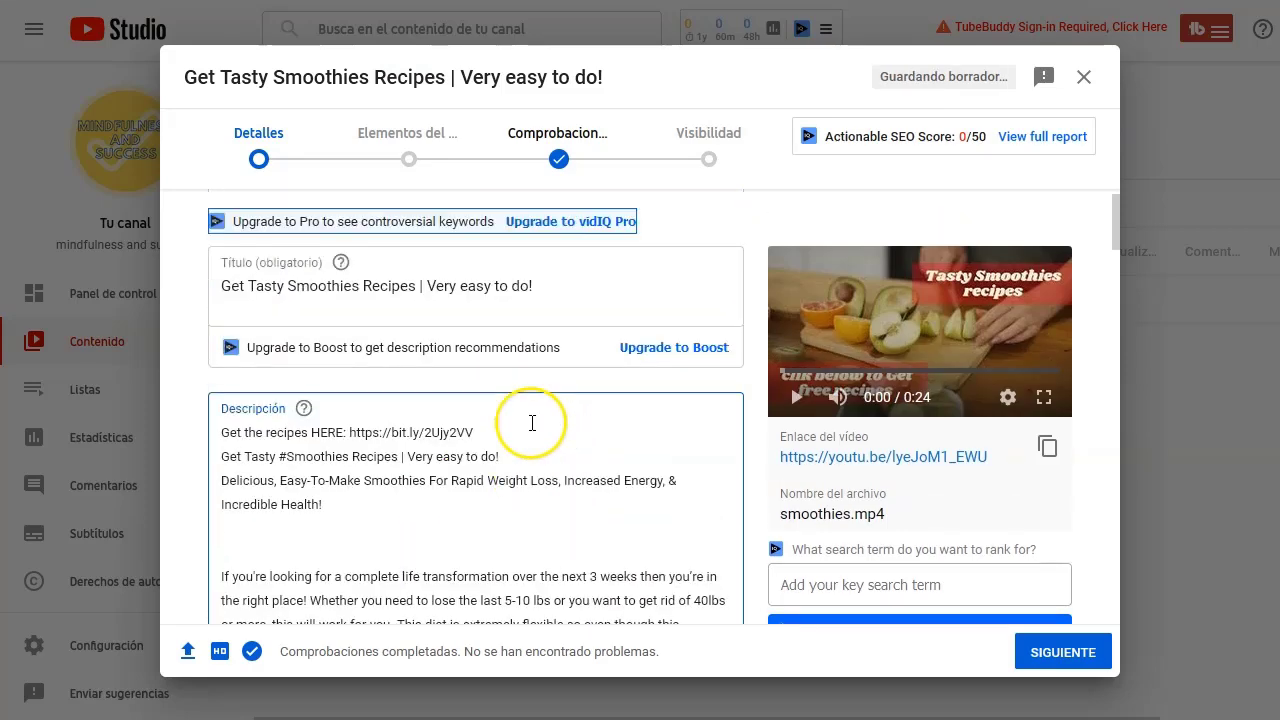
left_click_drag(489, 431, 292, 441)
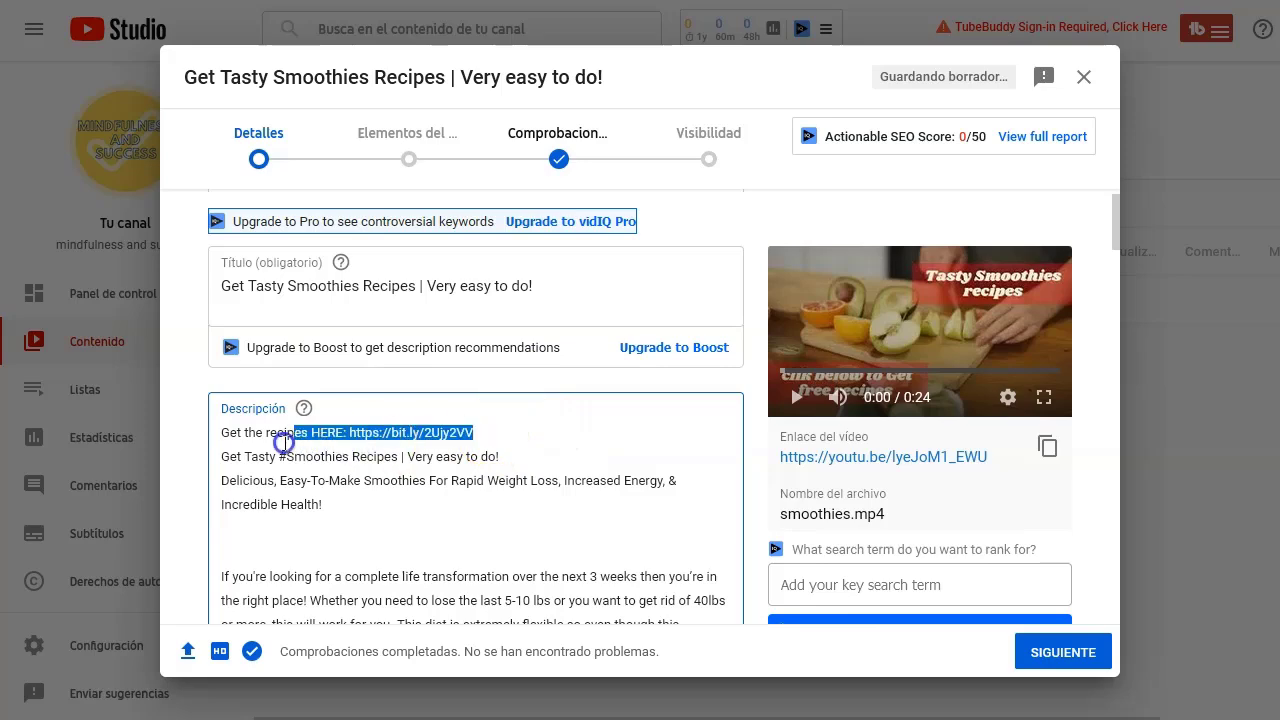
scroll(295, 478, "down", 3)
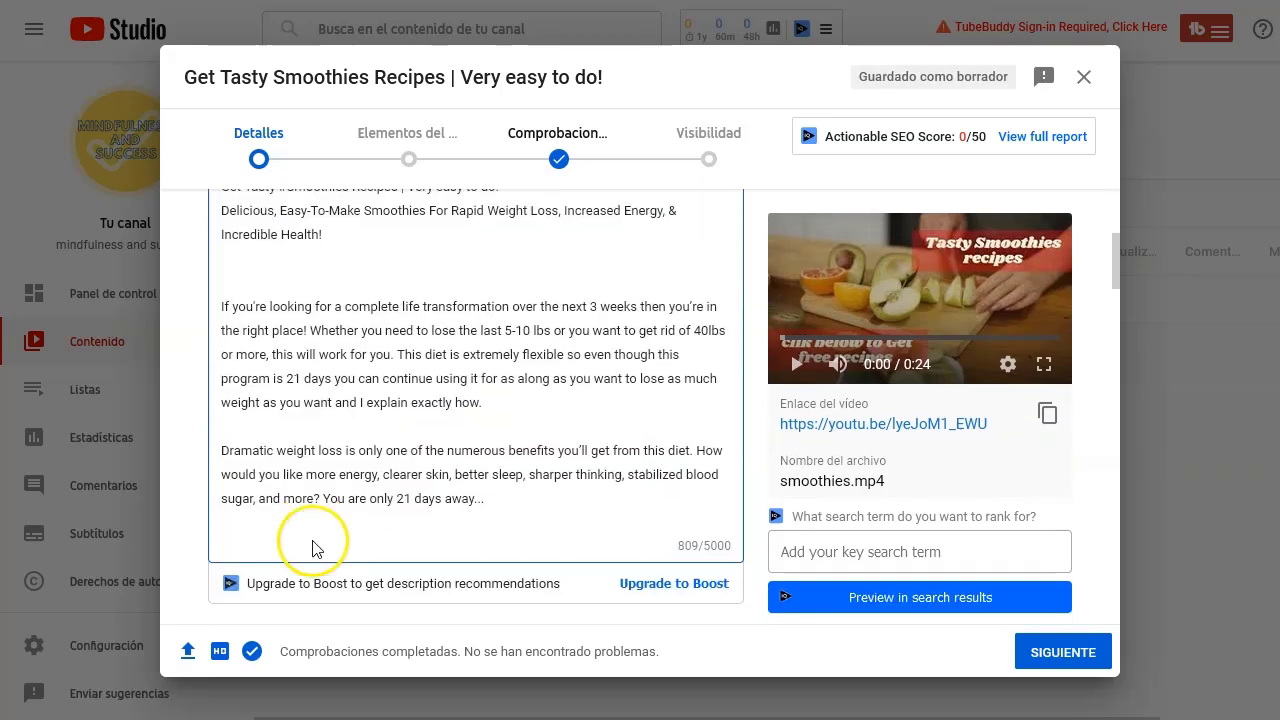
key("ctrl+v")
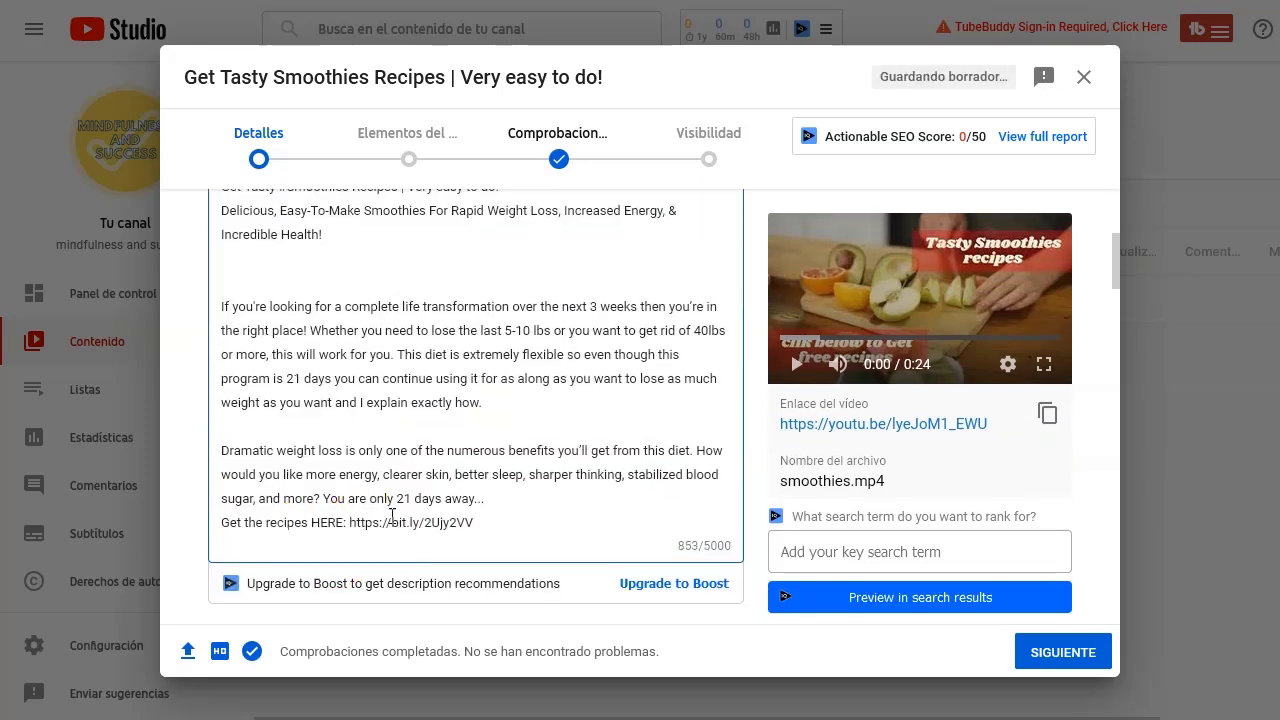
left_click(502, 505)
key("Return")
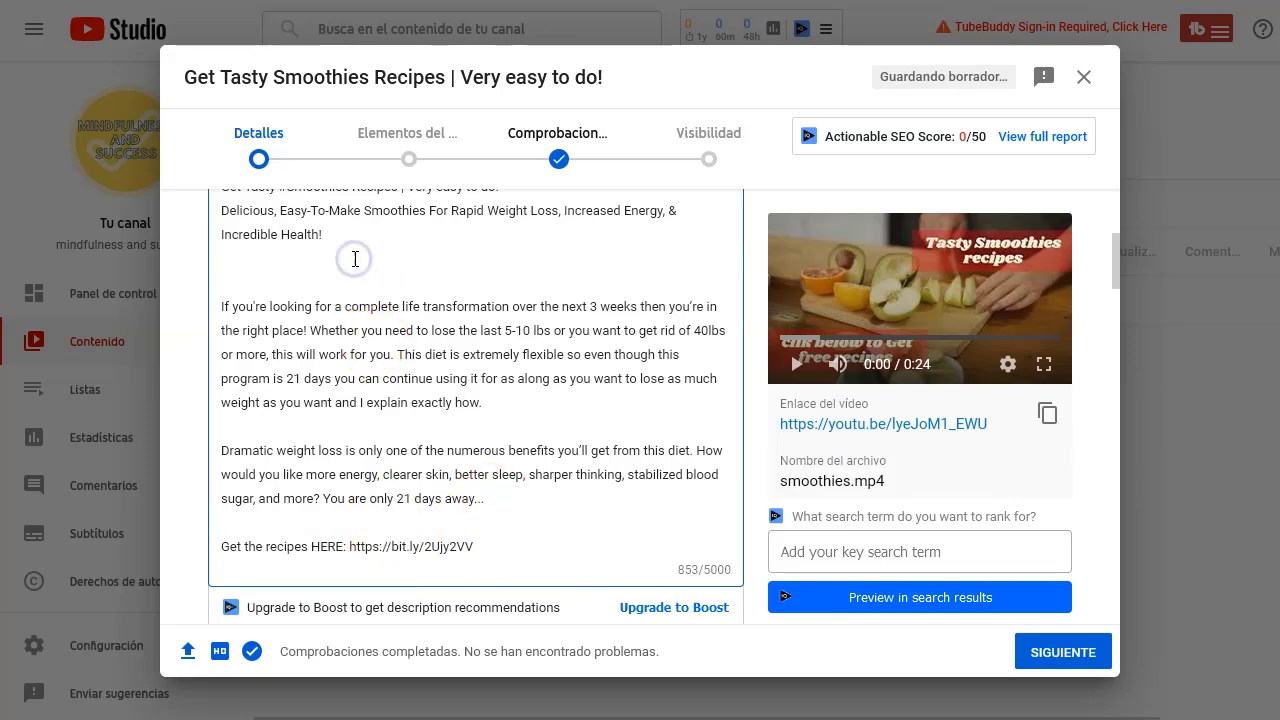
key("BackSpace")
scroll(343, 329, "up", 3)
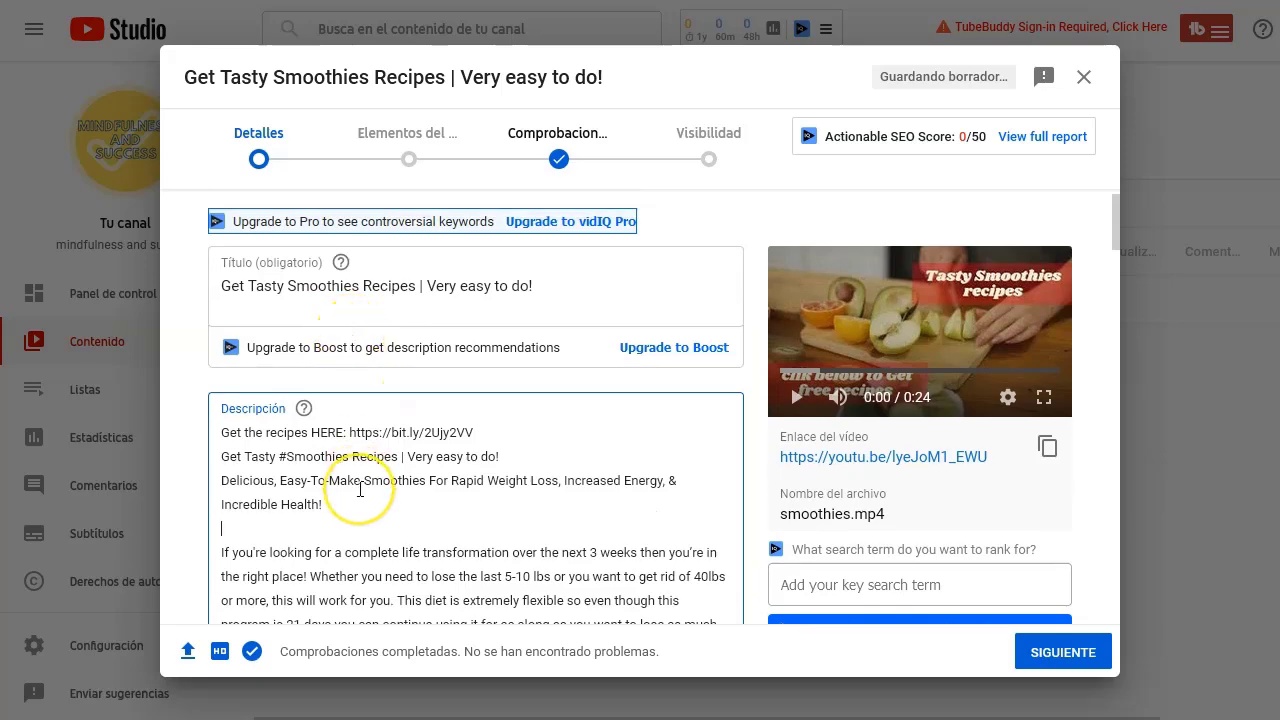
Review the thumbnail, playlist, audience and promotional content settings of the video down to the tags section
scroll(360, 489, "down", 2)
scroll(360, 489, "down", 3)
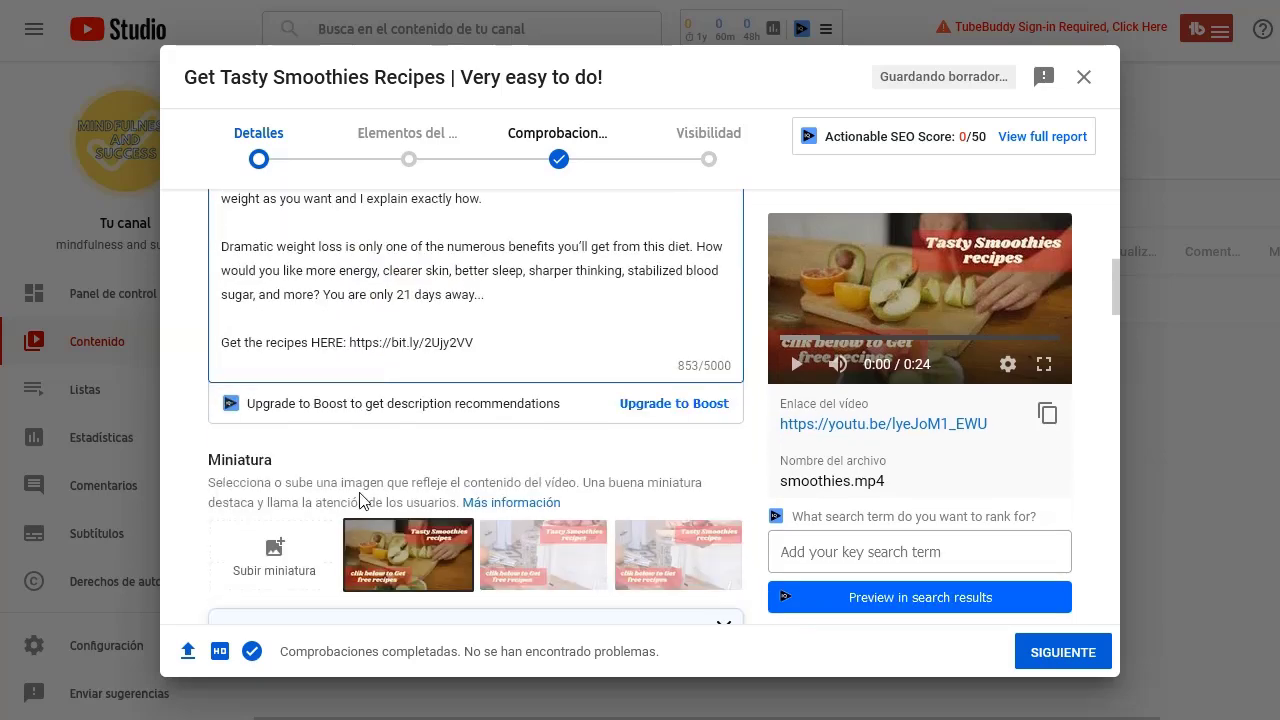
scroll(362, 500, "down", 5)
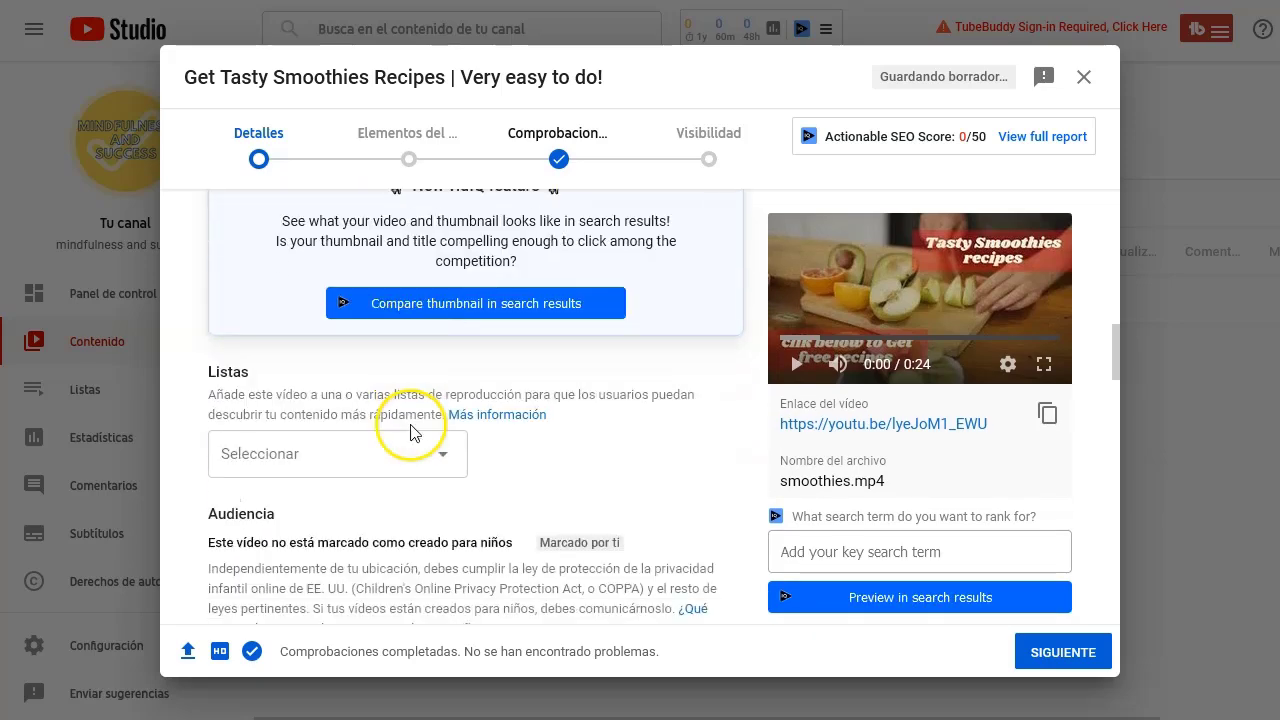
left_click(363, 460)
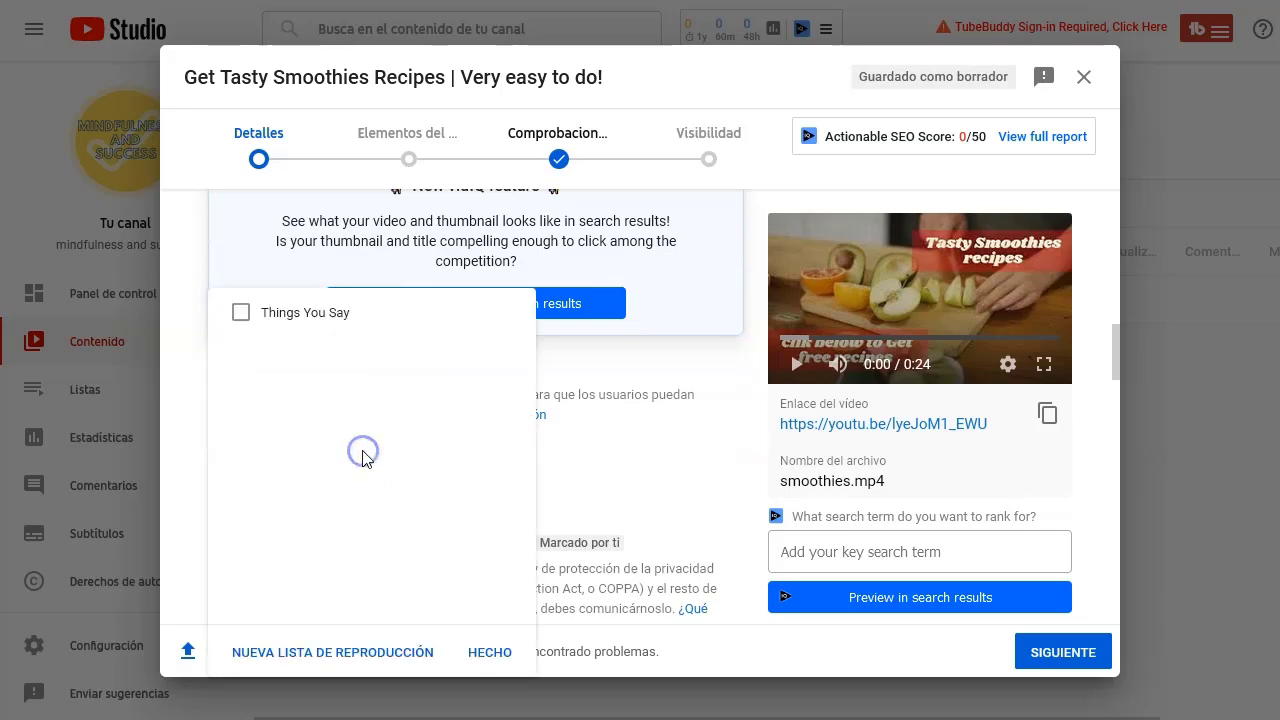
left_click(491, 652)
scroll(275, 460, "down", 2)
scroll(265, 460, "down", 2)
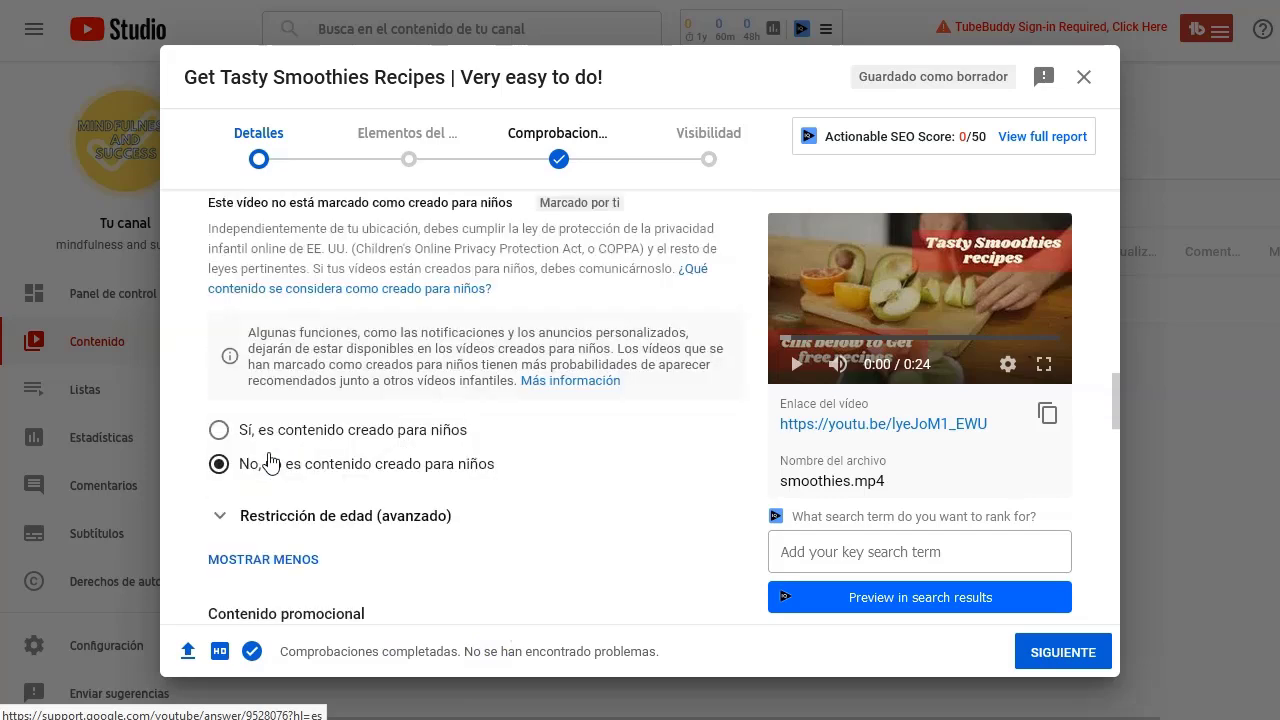
scroll(423, 462, "down", 1)
scroll(423, 460, "down", 1)
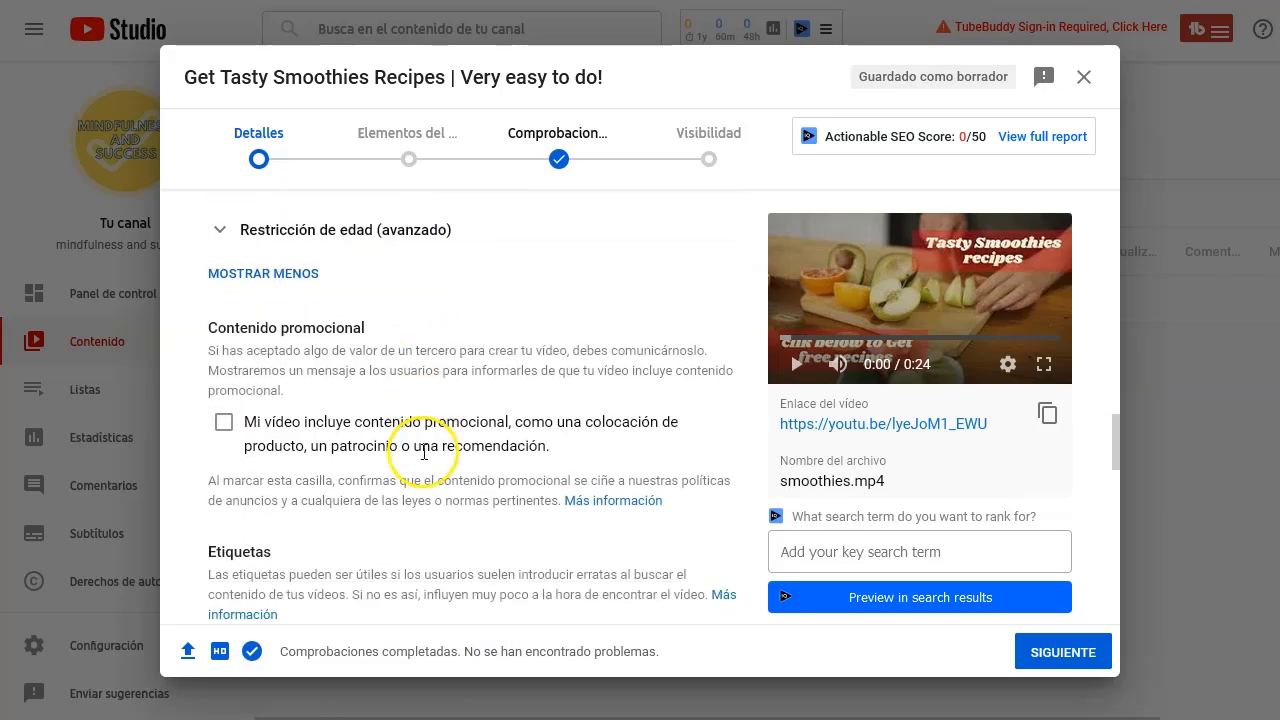
scroll(385, 428, "down", 3)
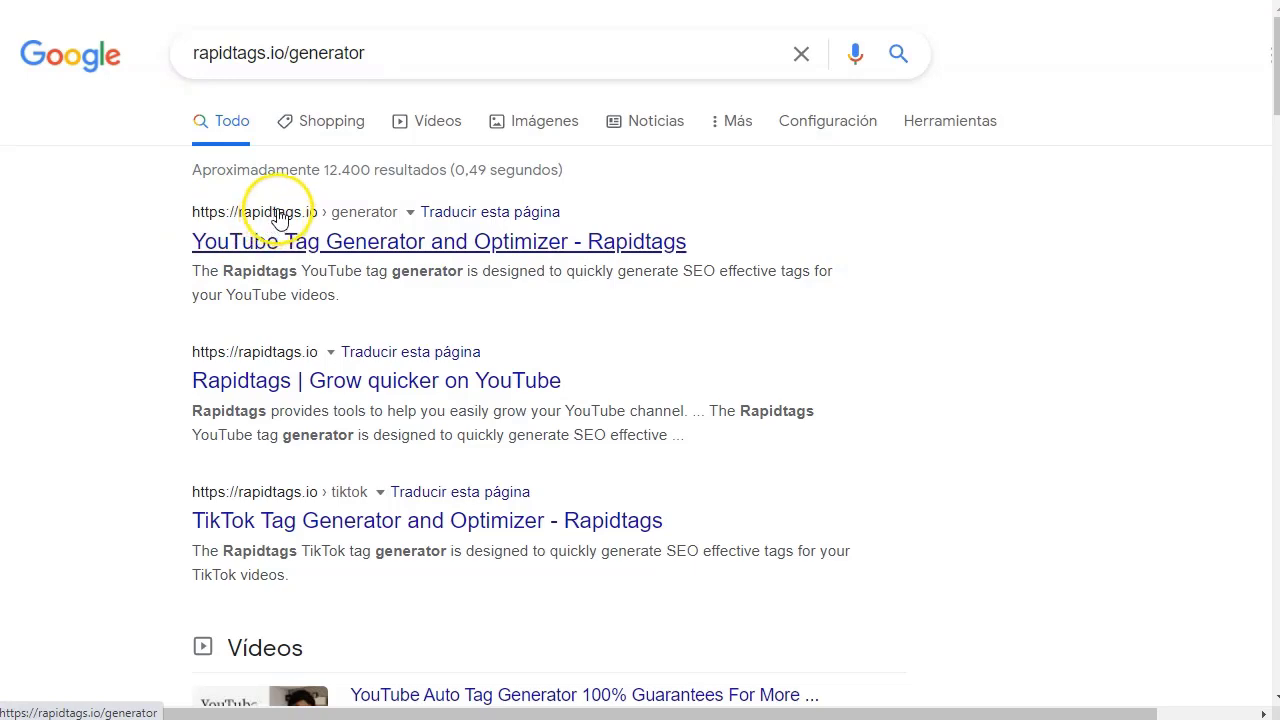
Generate YouTube tags on Rapidtags for the title "Get Tasty Smoothies Recipes | Very easy to do!" and copy them
left_click(280, 245)
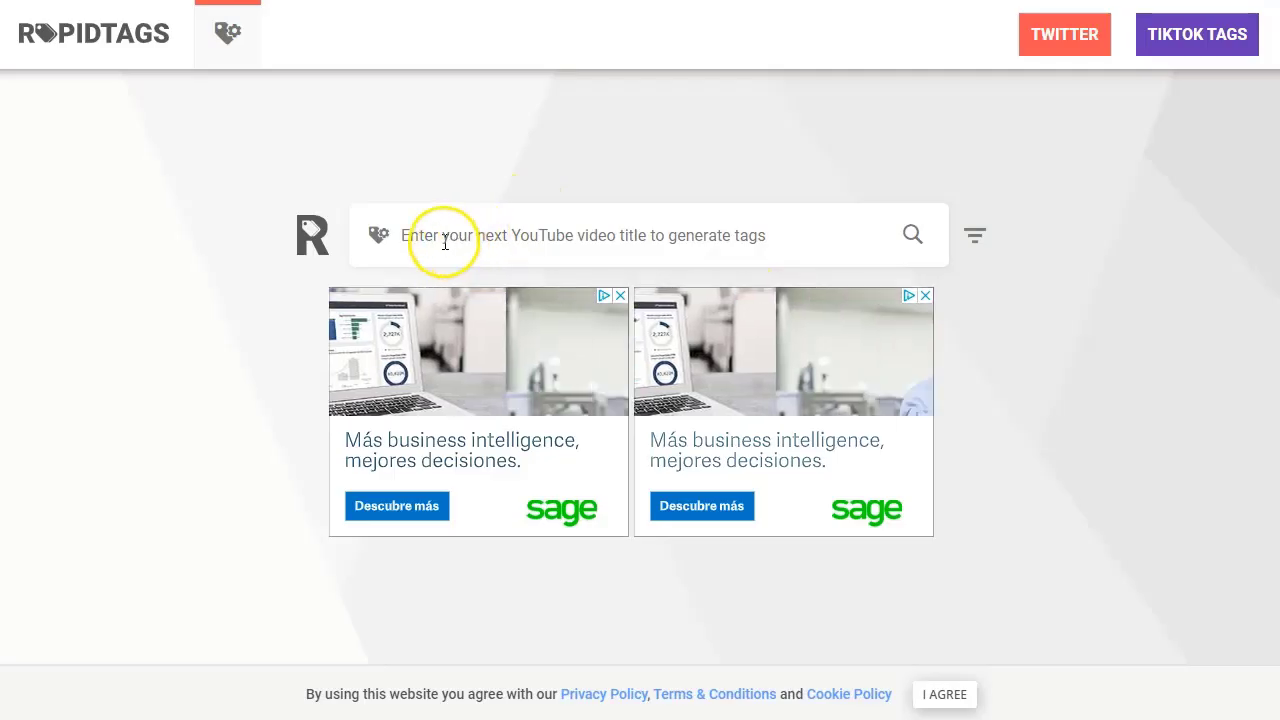
left_click(445, 236)
type("Get Tasty Smoothies Recipes | Very easy to do!")
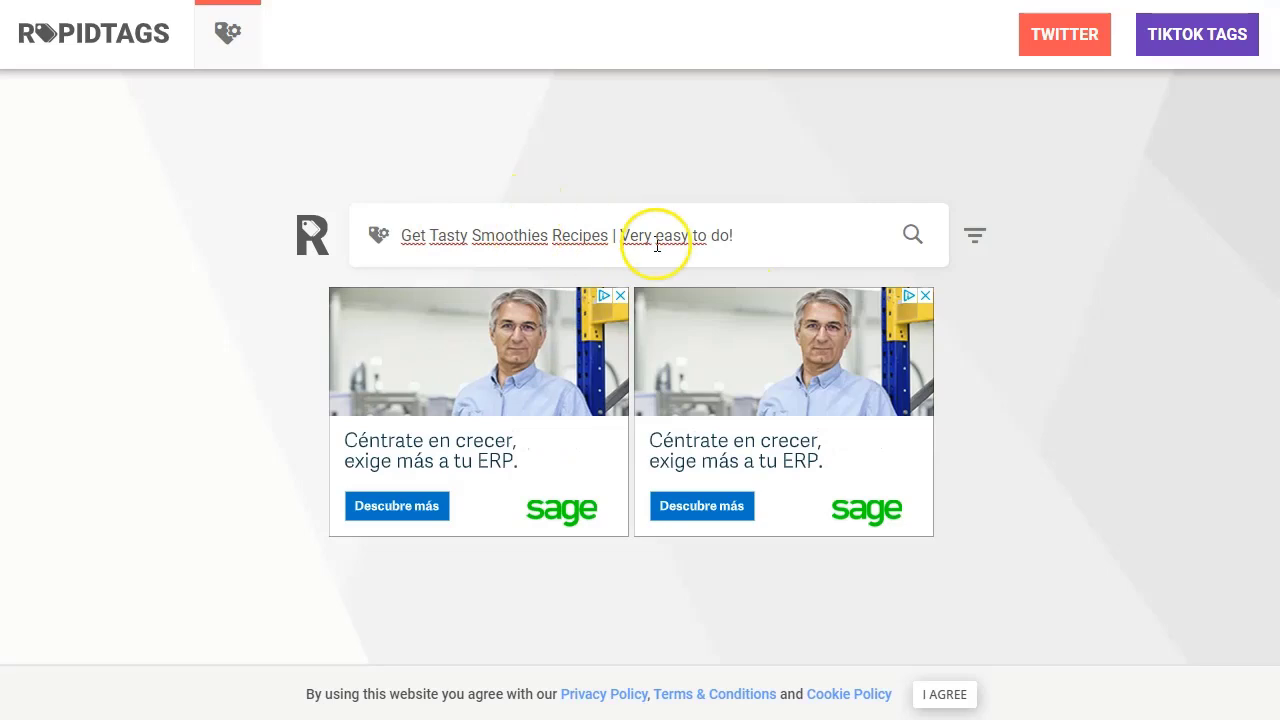
left_click(912, 234)
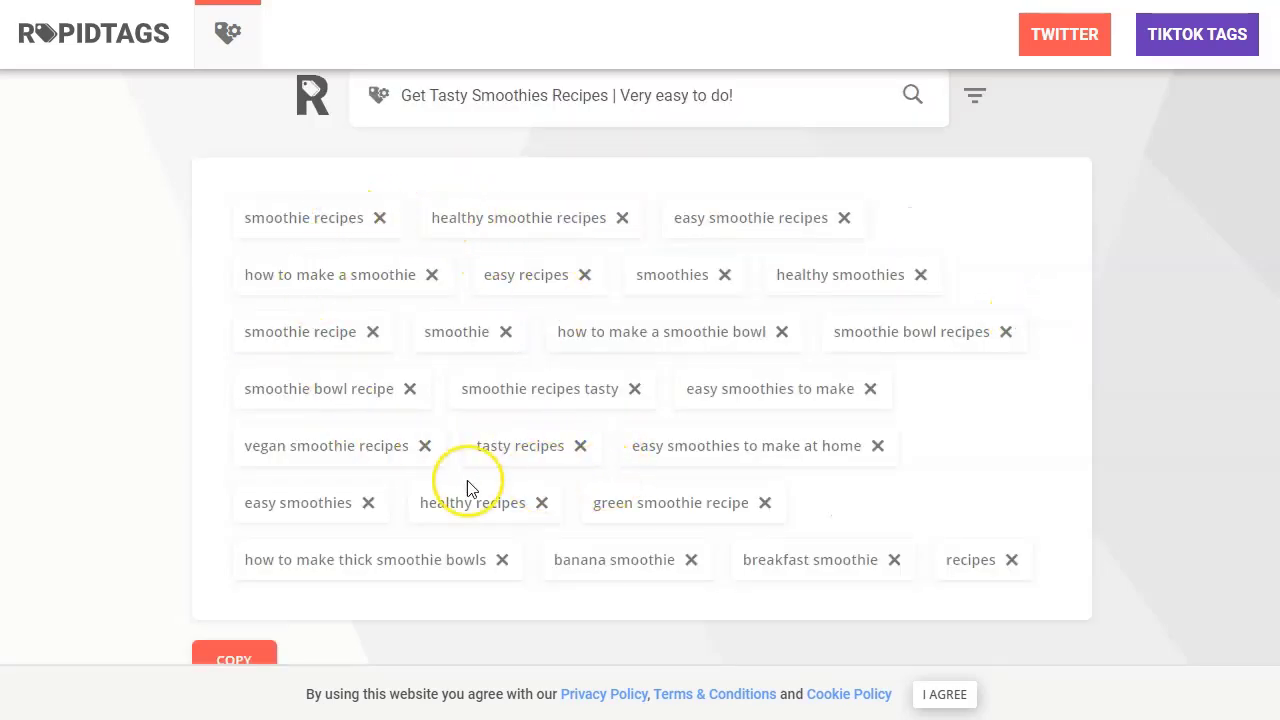
left_click(240, 650)
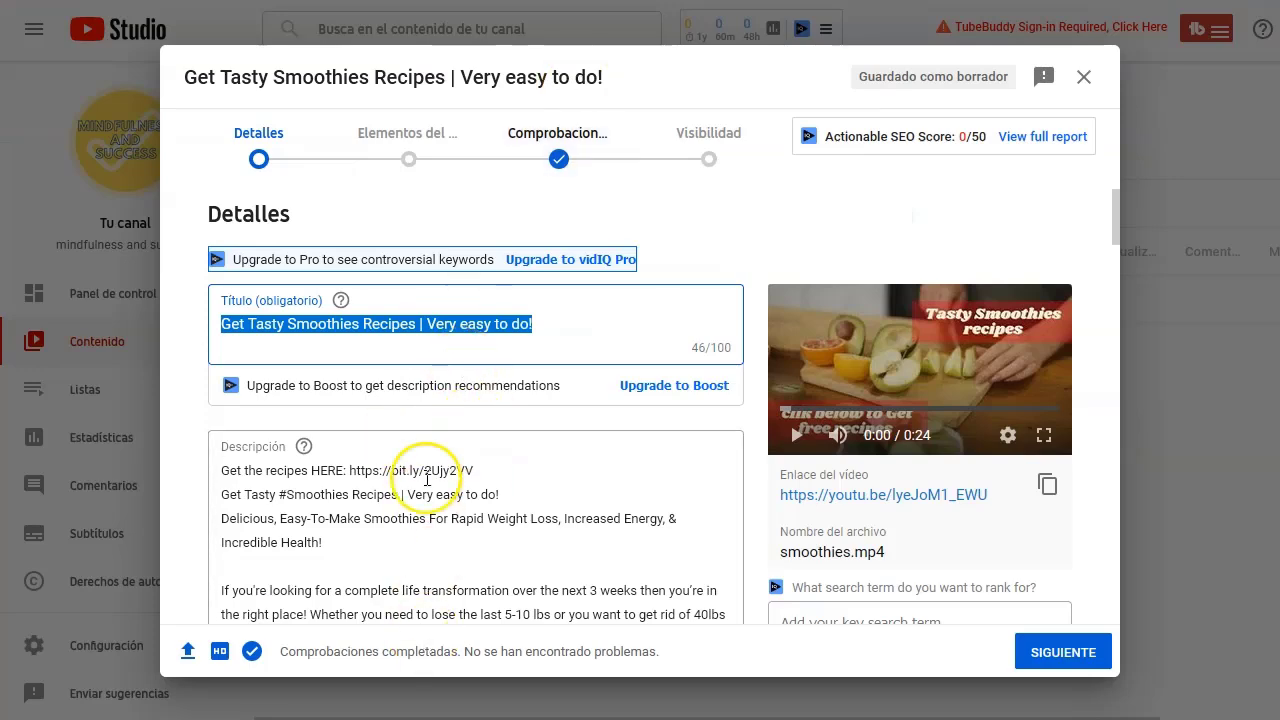
Paste the generated tags into the video's tags in YouTube Studio and remove the tag "recipes"
scroll(423, 466, "down", 5)
scroll(425, 487, "down", 10)
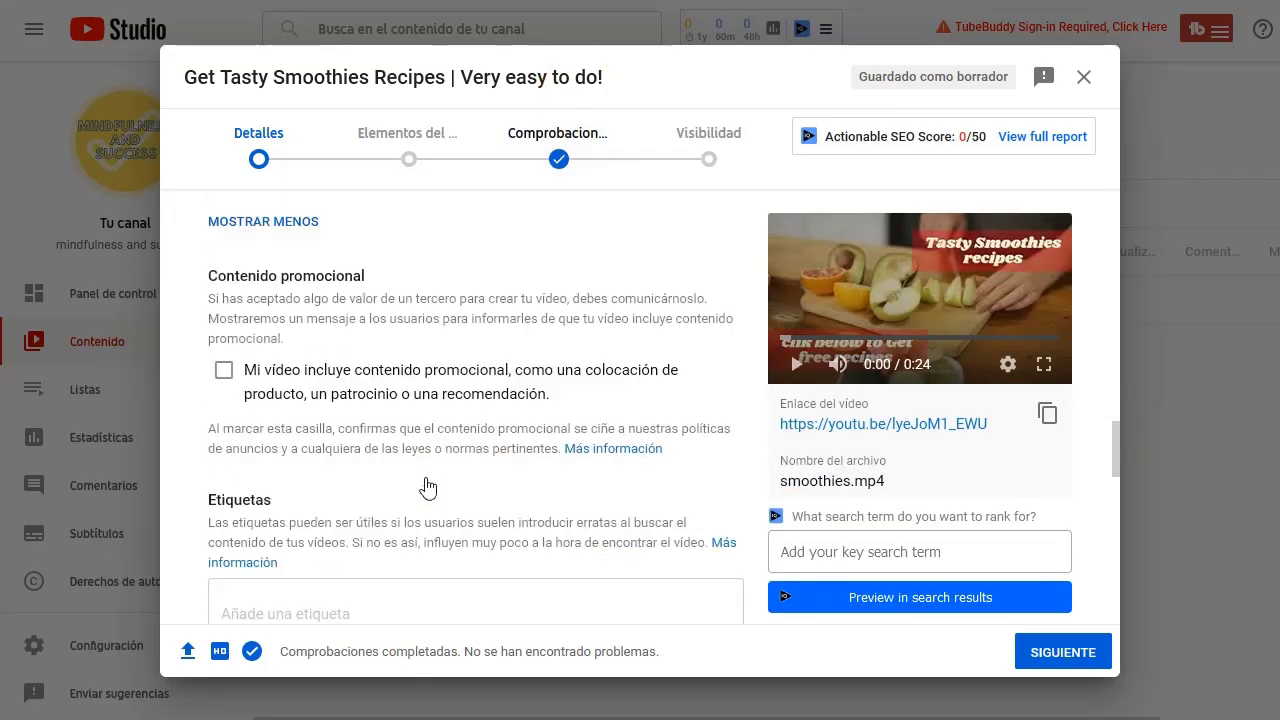
scroll(427, 487, "down", 3)
left_click(384, 420)
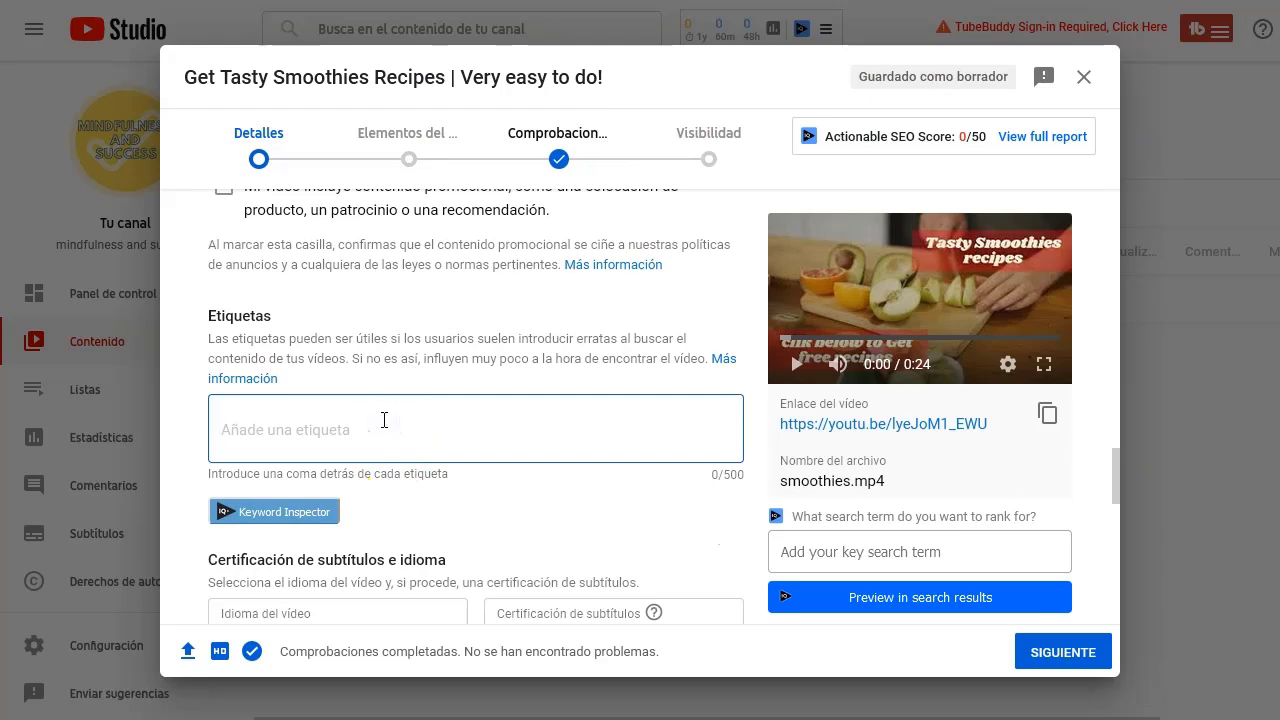
key("ctrl+v")
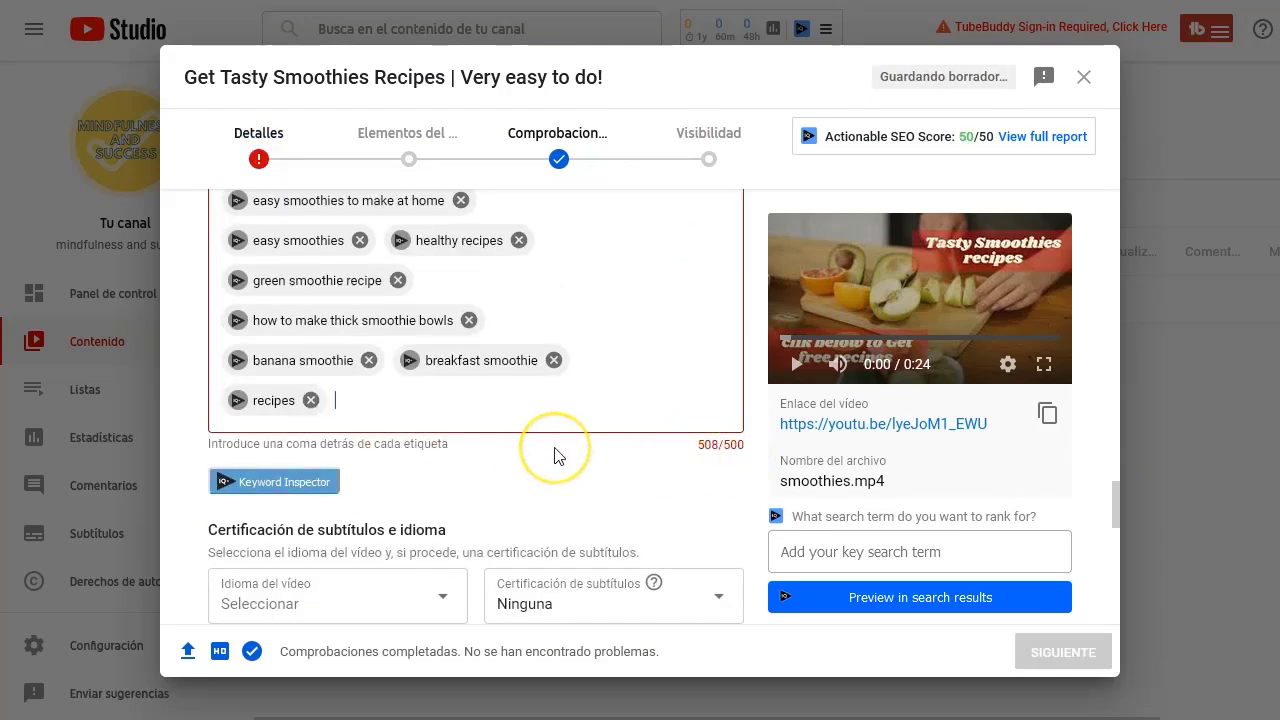
scroll(575, 455, "up", 1)
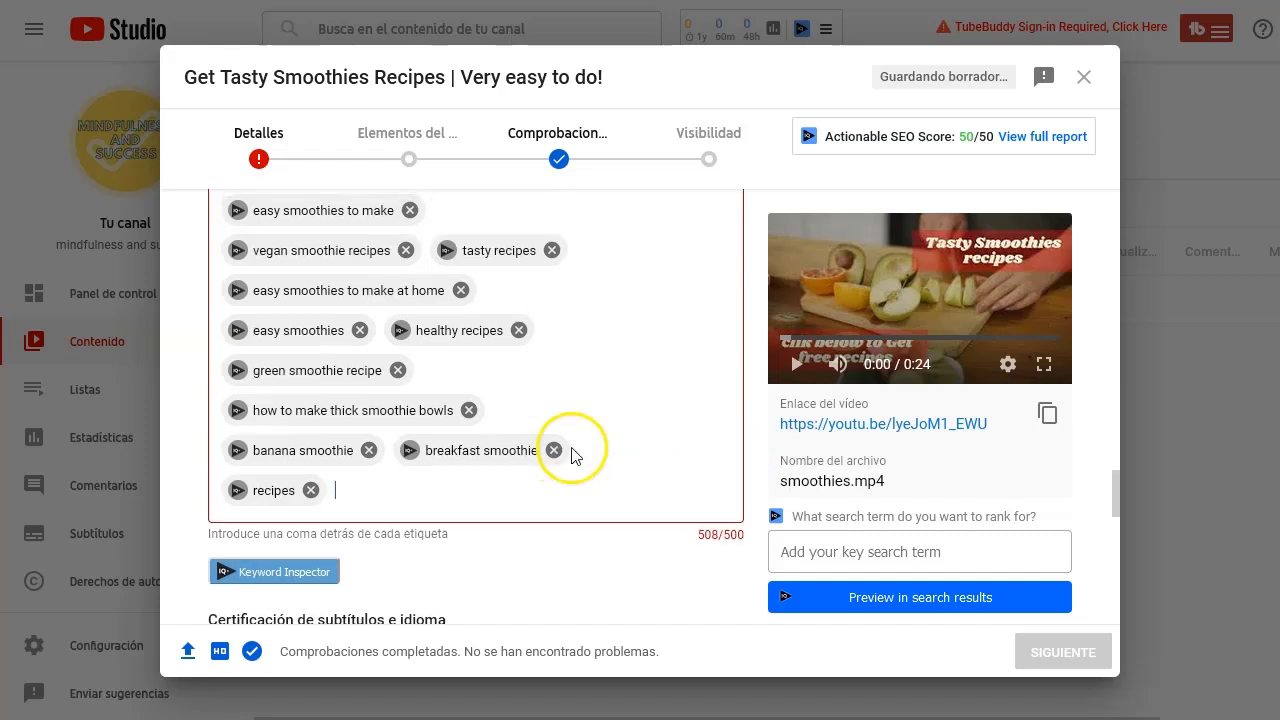
left_click(311, 490)
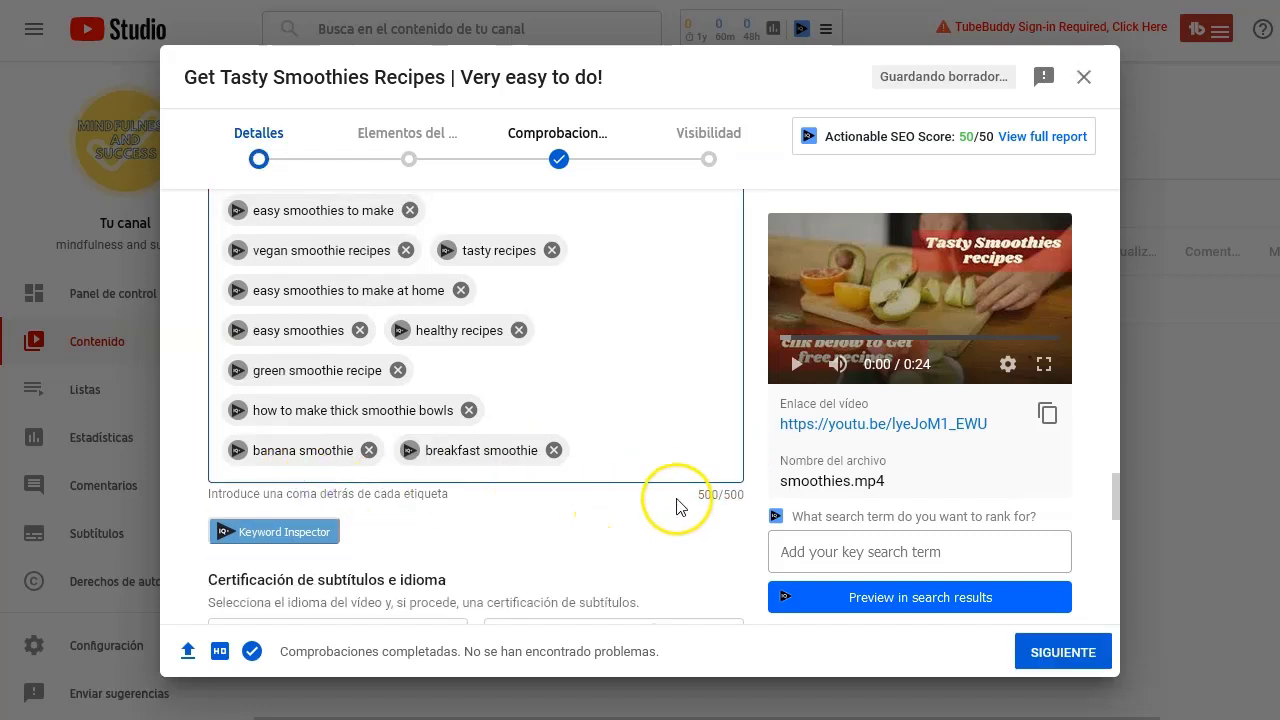
Set the video language to Inglés (Estados Unidos) and choose Ninguna for the caption certification
scroll(506, 500, "down", 2)
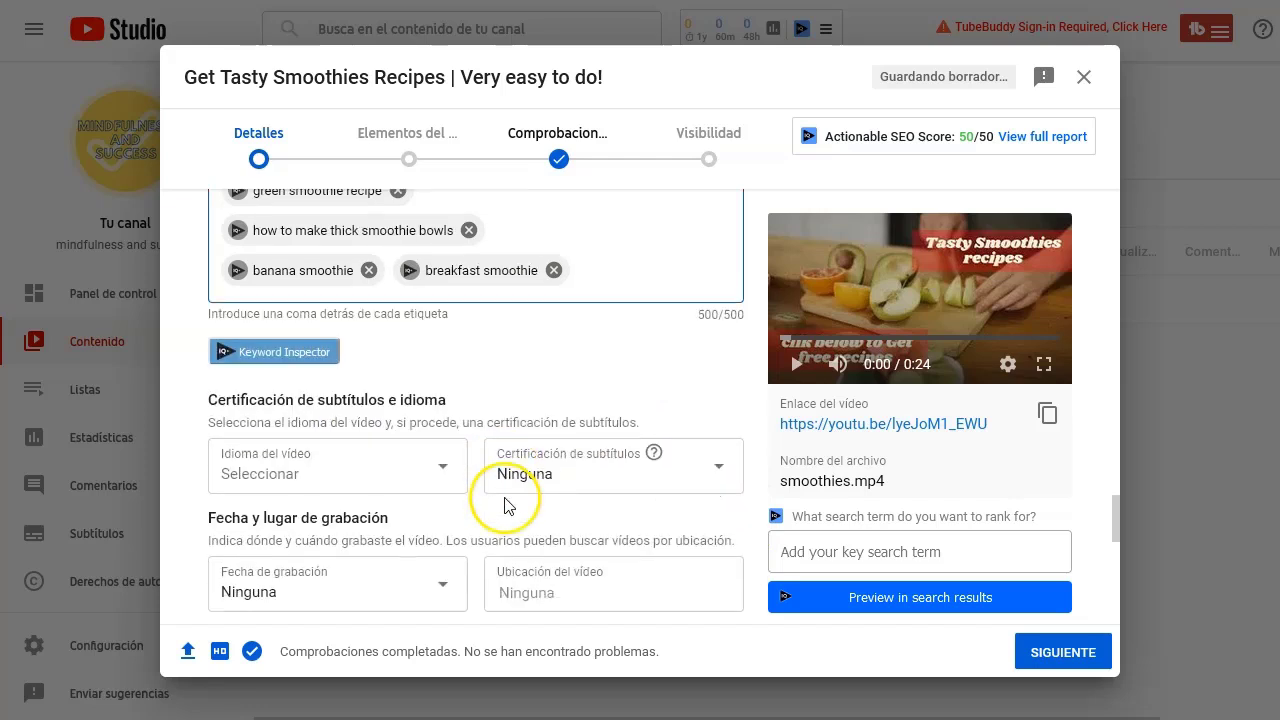
left_click(445, 471)
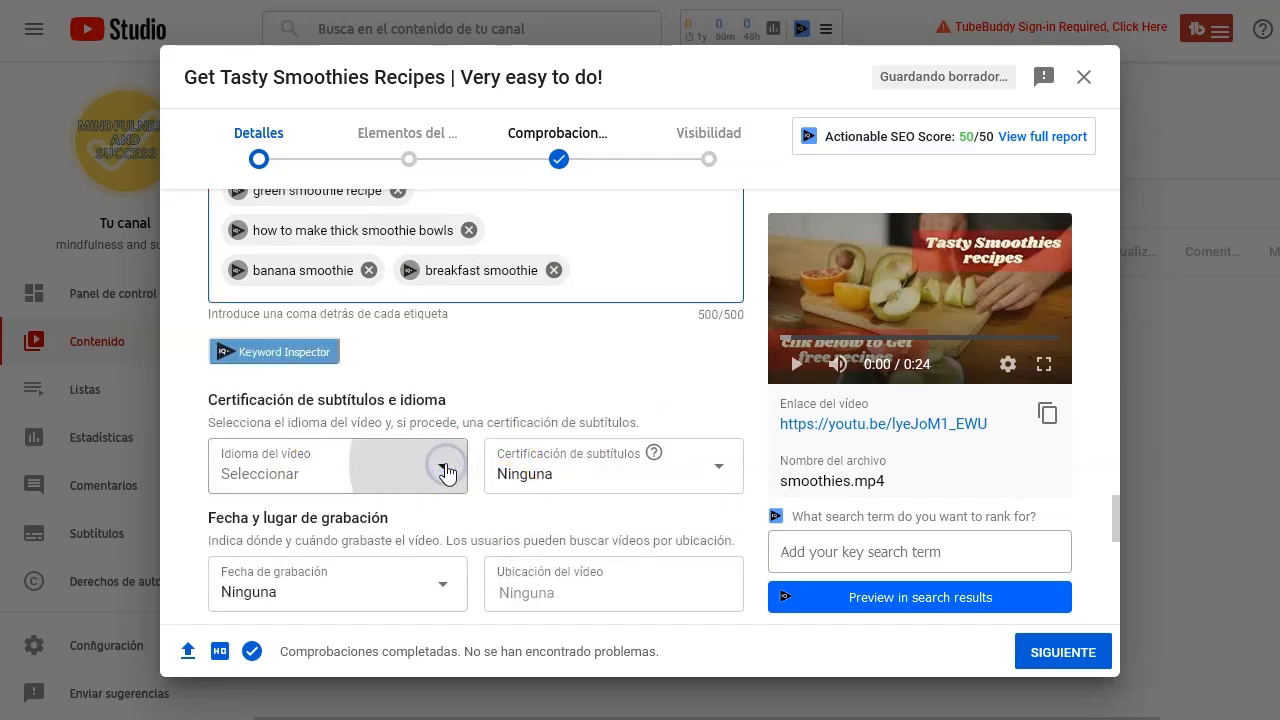
scroll(329, 288, "down", 15)
left_click(317, 316)
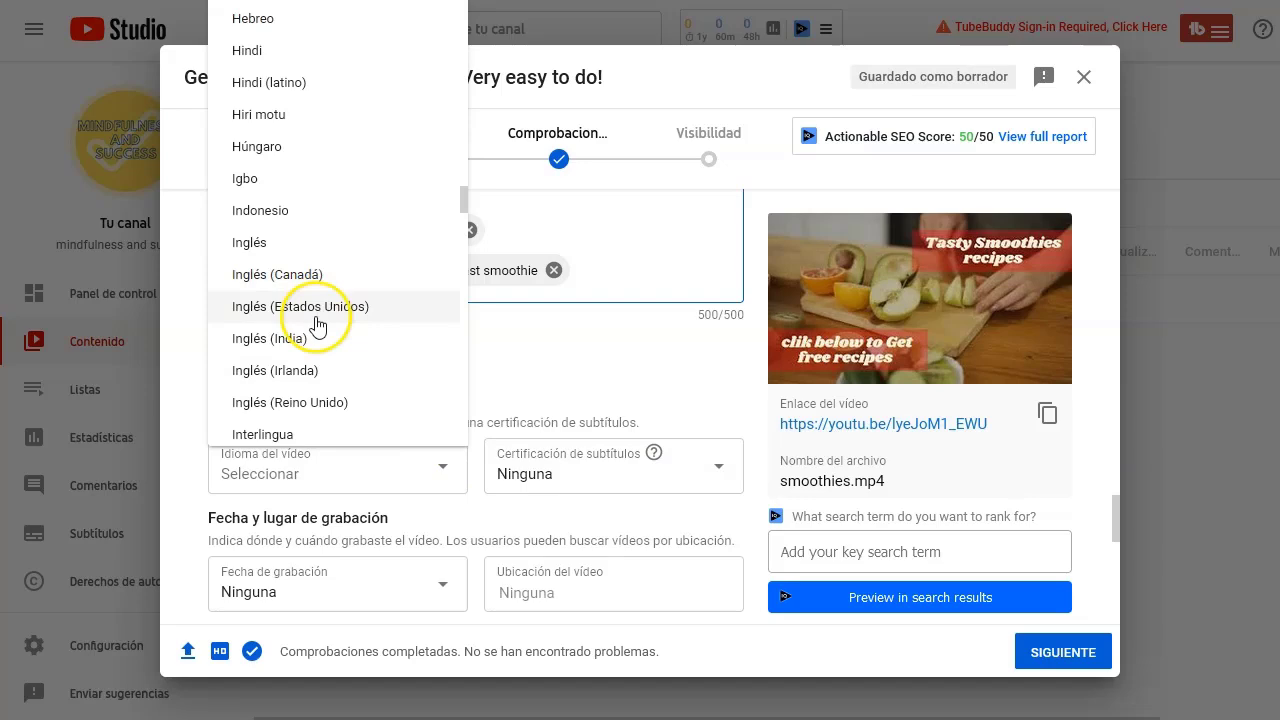
left_click(580, 478)
left_click(528, 177)
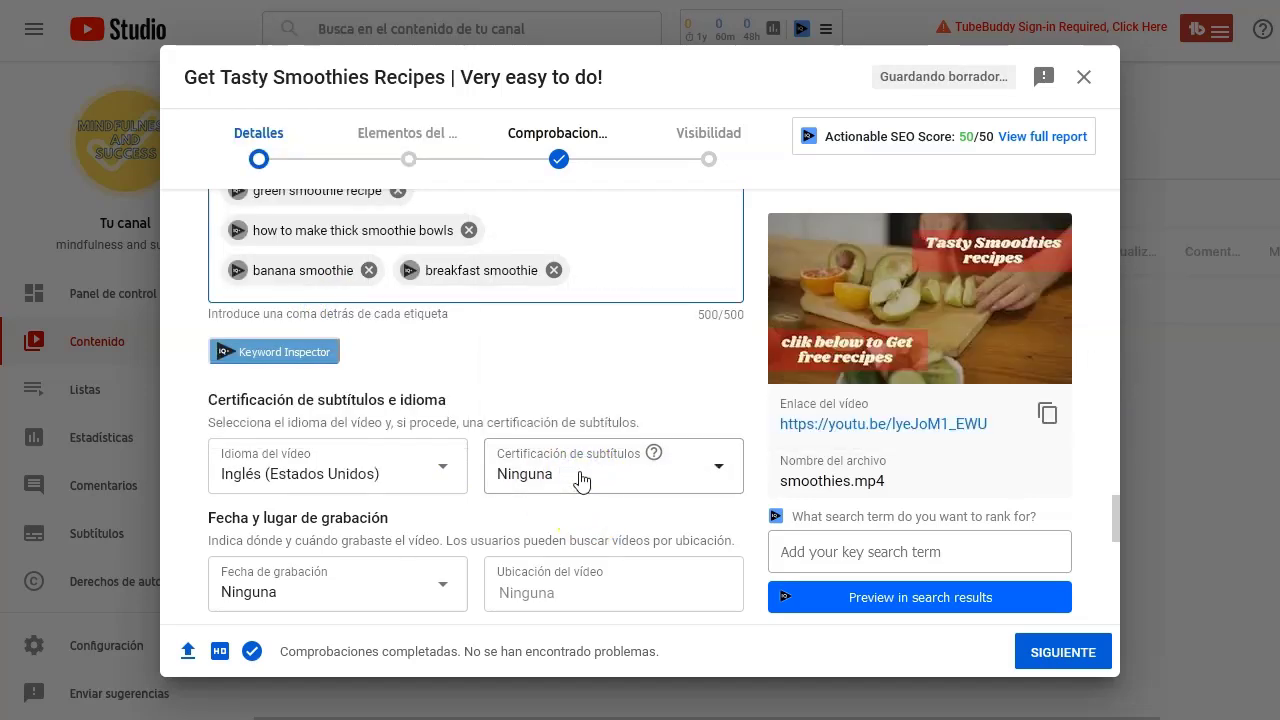
Set the video's recording date to 19 jun 2021
scroll(200, 434, "down", 2)
left_click(325, 437)
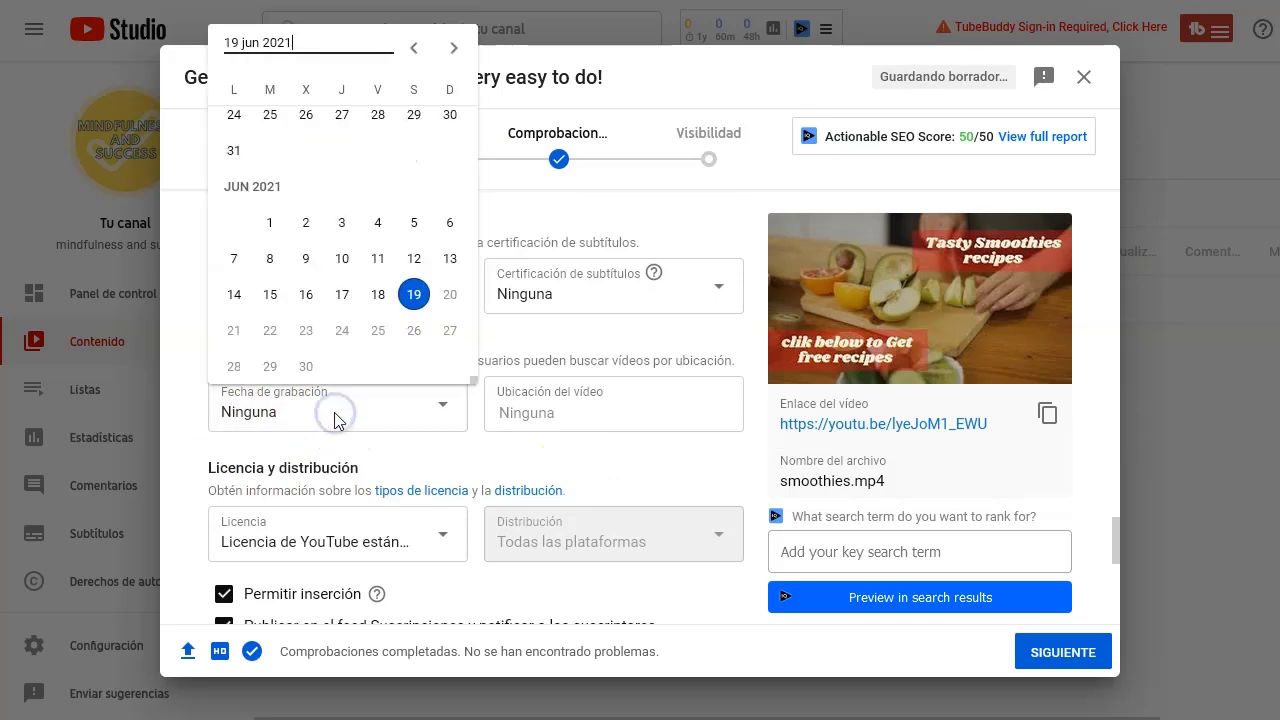
left_click(416, 296)
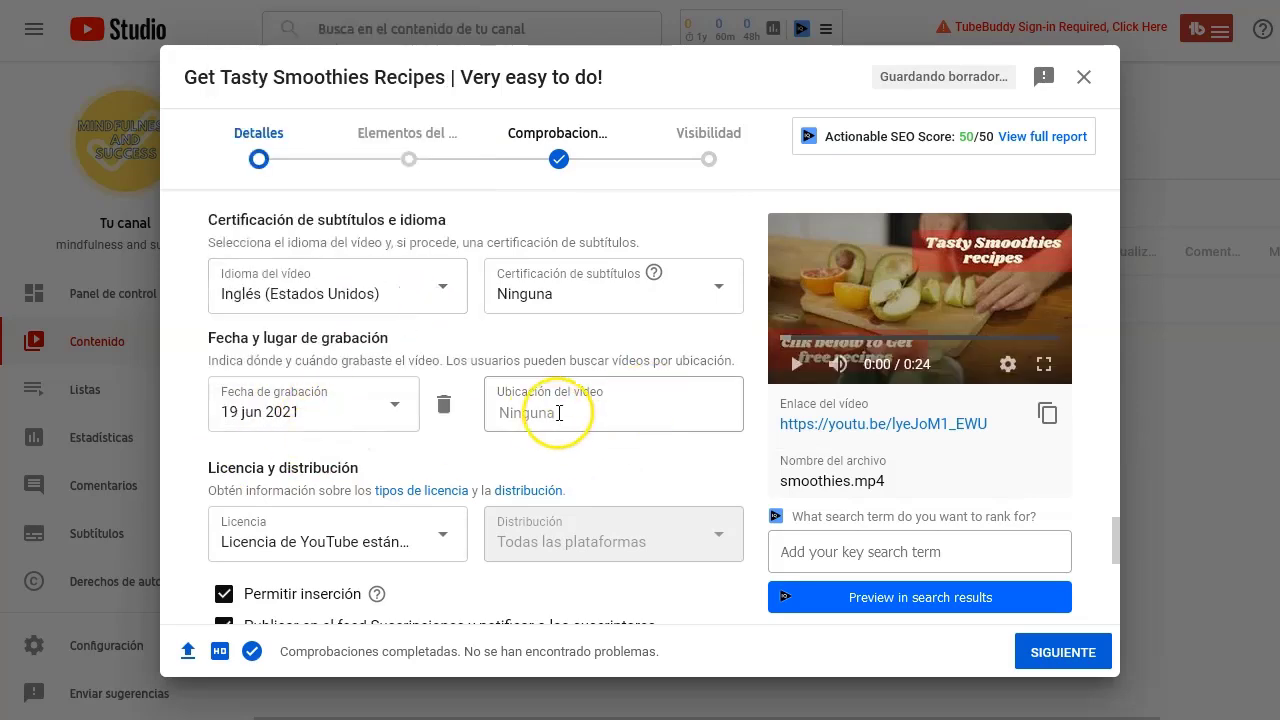
Set the video's category to Entretenimiento
scroll(351, 466, "down", 2)
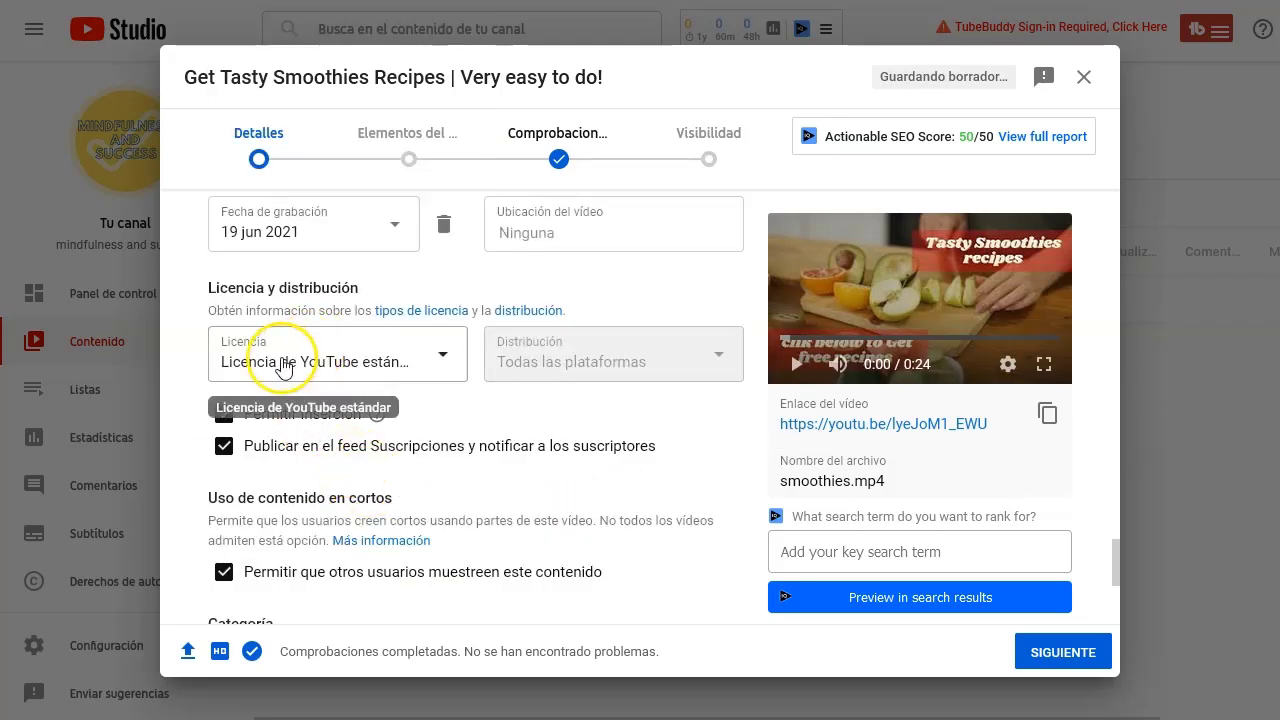
scroll(468, 430, "down", 3)
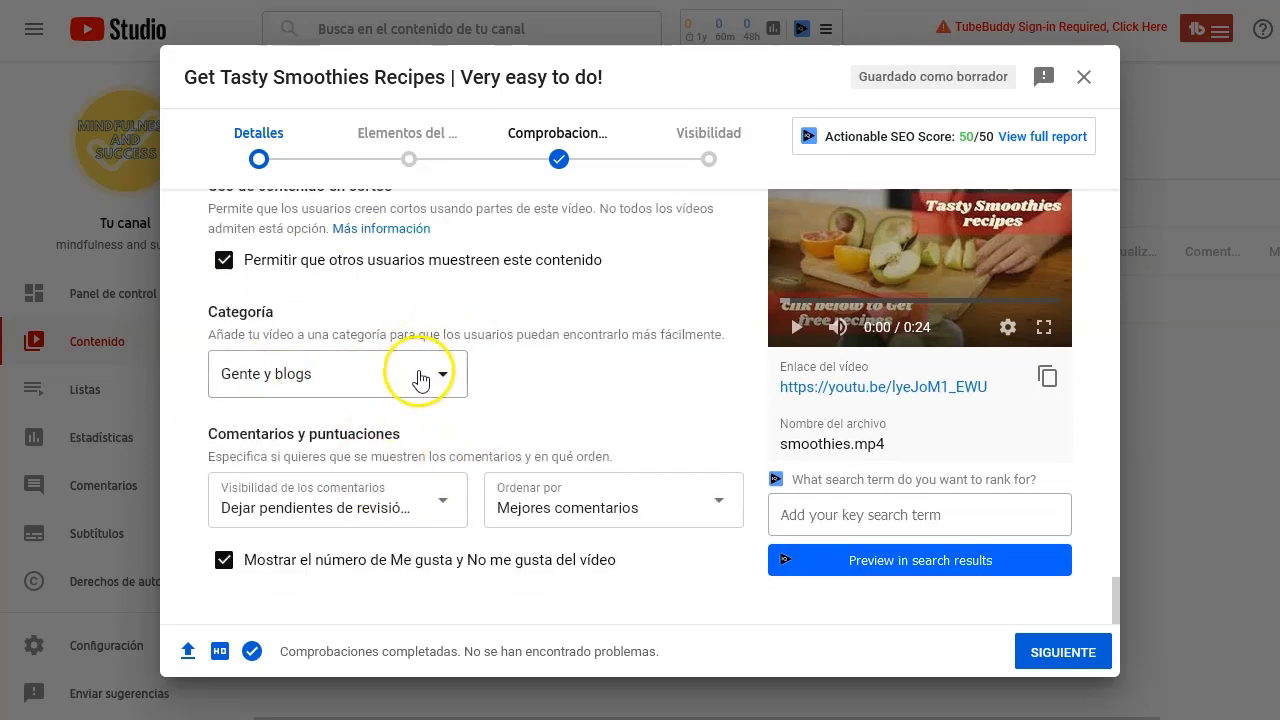
left_click(438, 373)
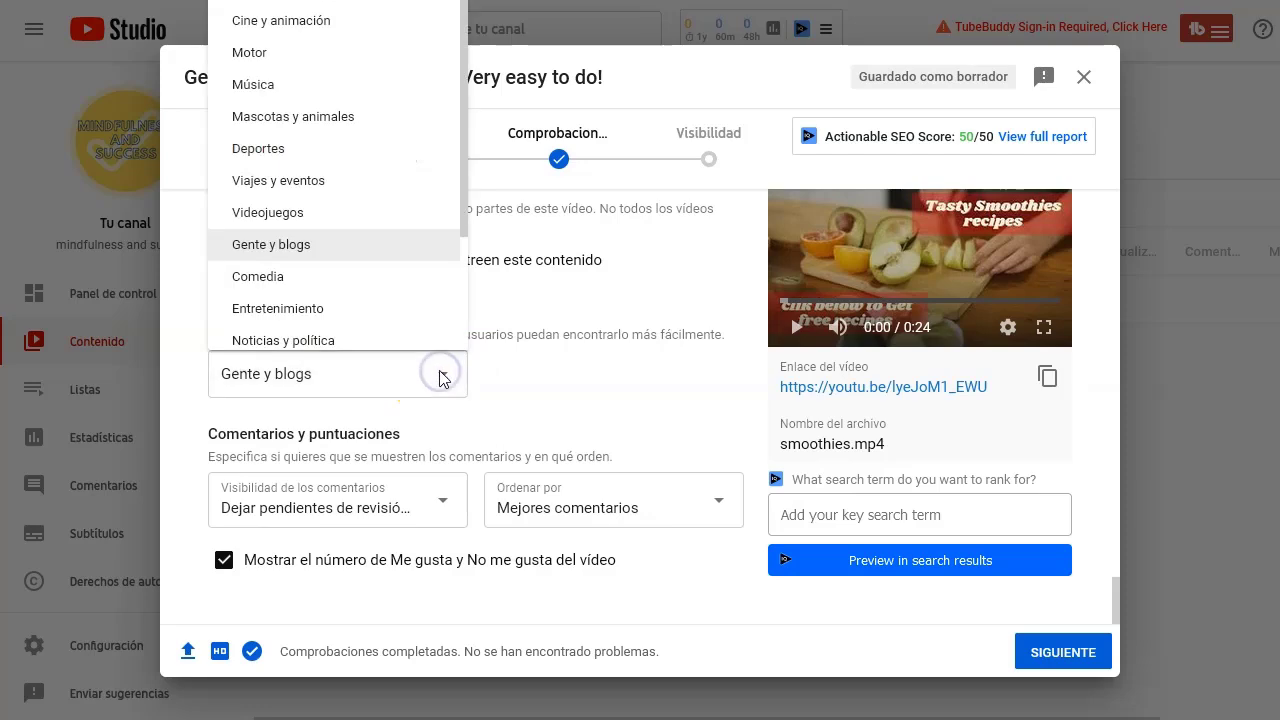
left_click(301, 305)
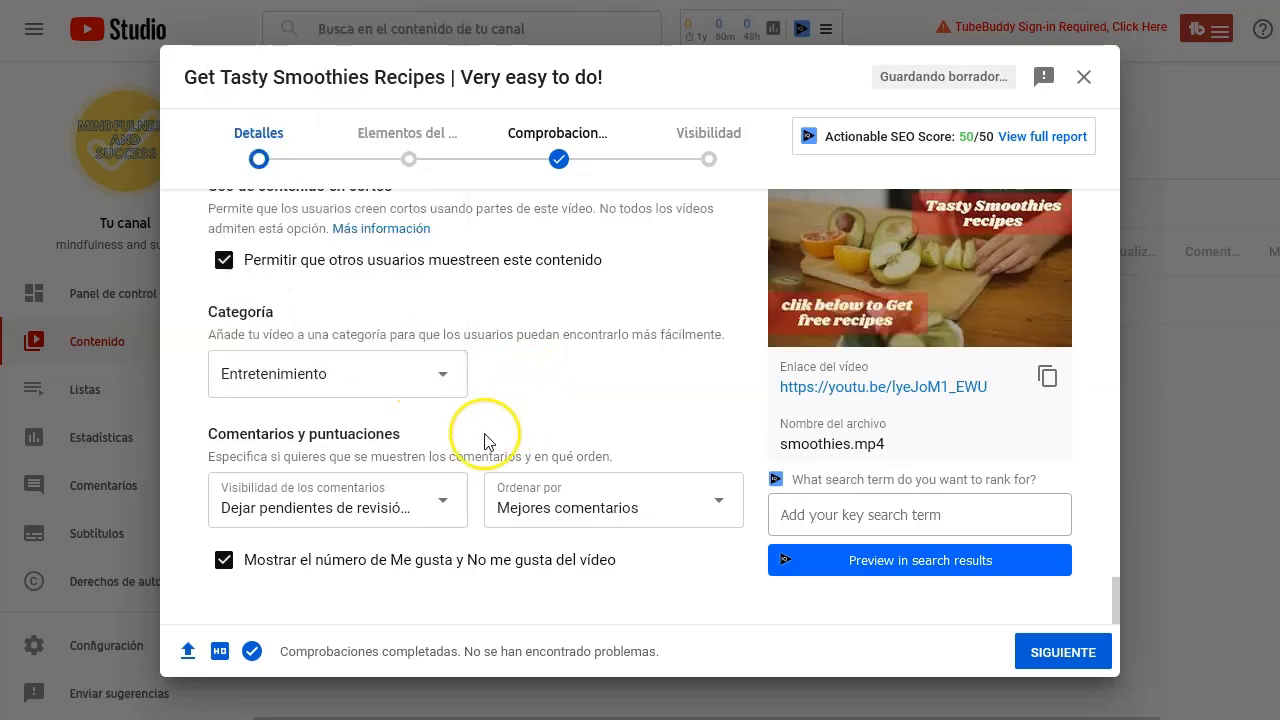
Return to the description's closing link line and open emojipedia.org in a new browser tab
scroll(529, 400, "up", 15)
scroll(549, 386, "up", 10)
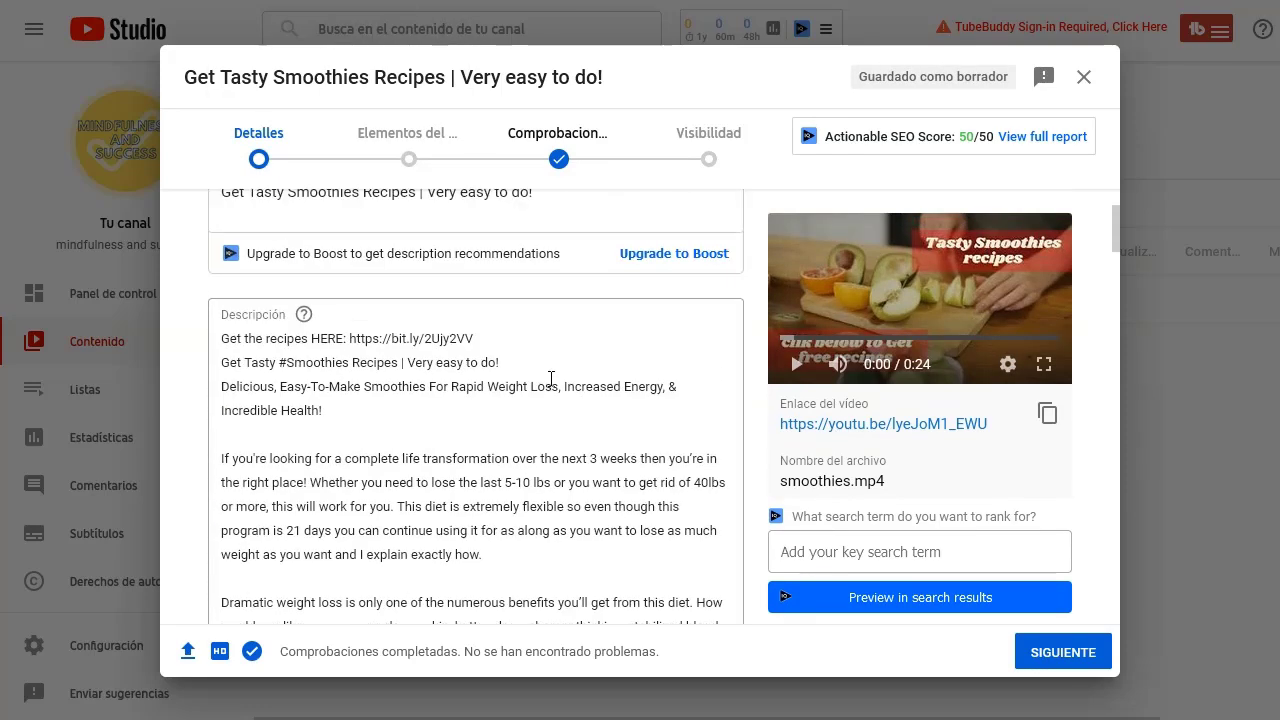
scroll(588, 343, "down", 2)
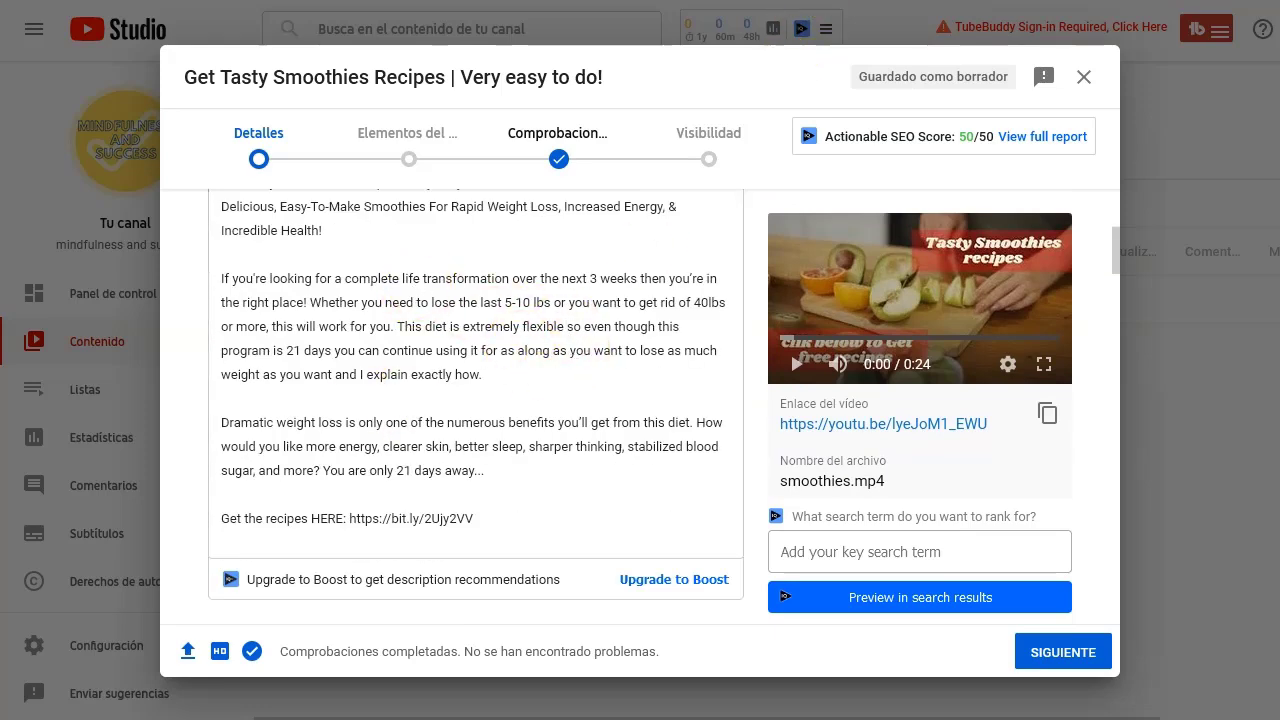
key("ctrl+t")
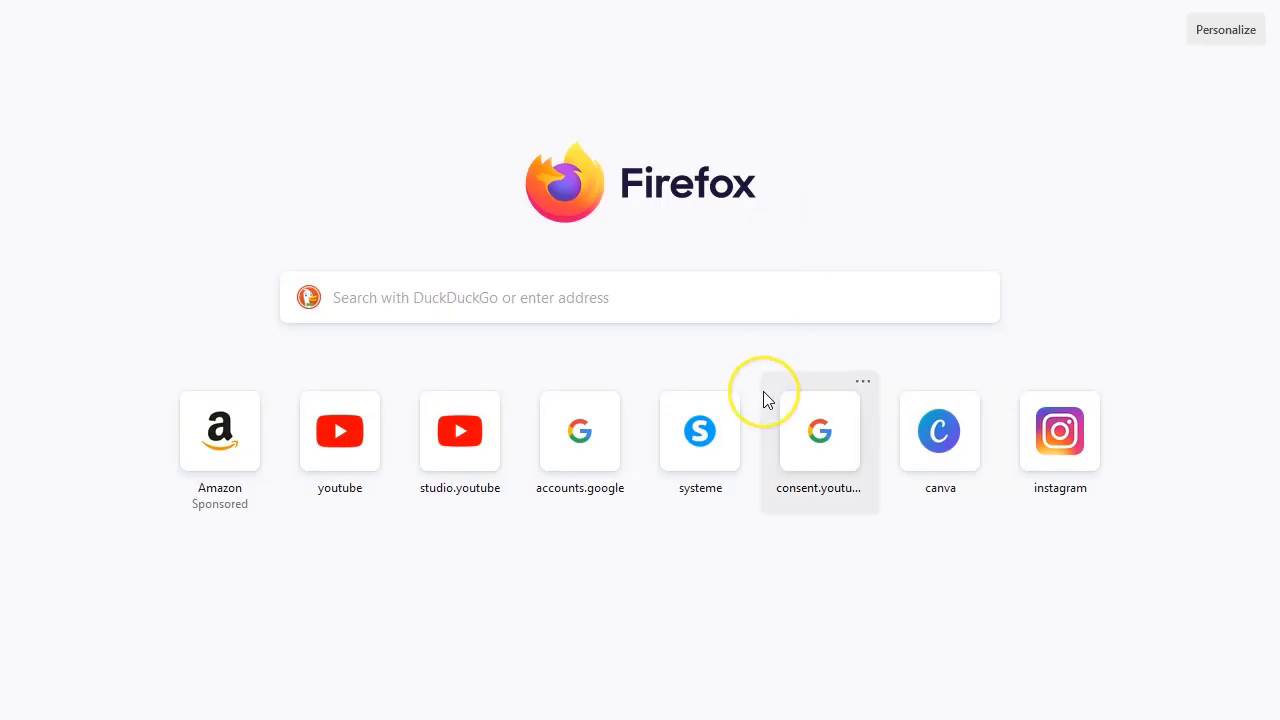
type("emoji")
key("Down")
key("Down")
key("Down")
key("Down")
key("Down")
key("Down")
key("Down")
key("Return")
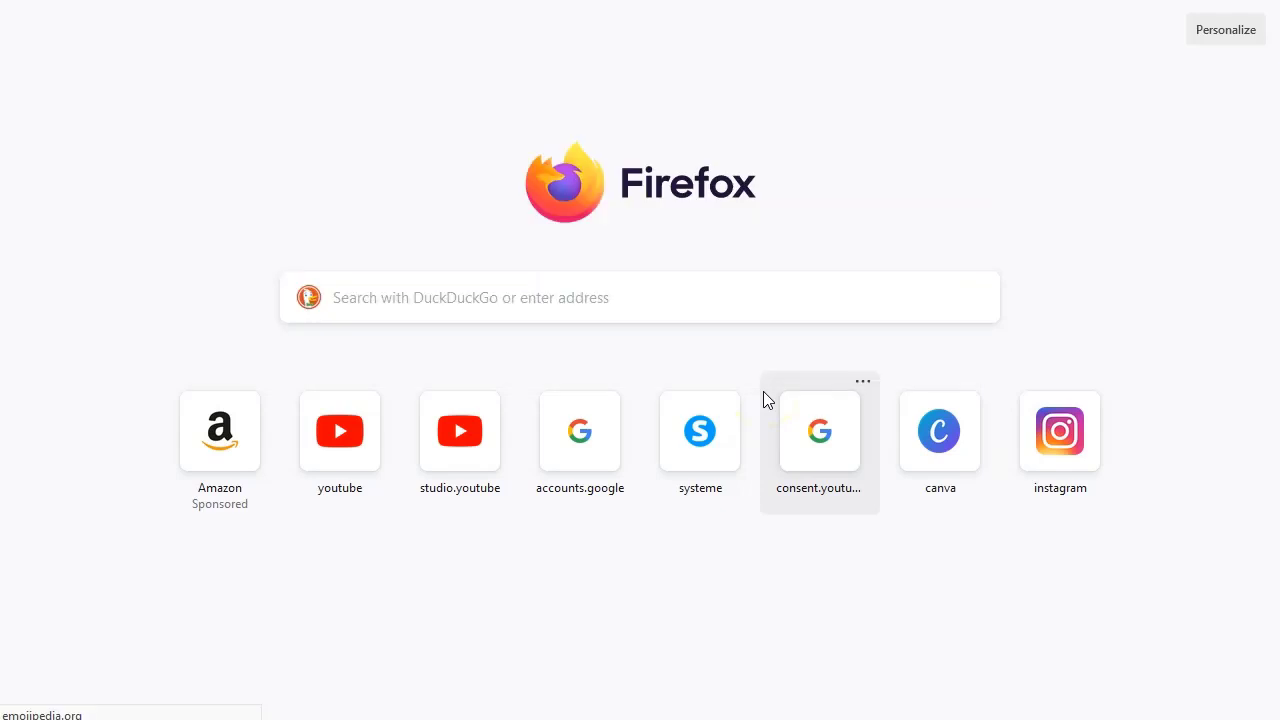
Add Emojipedia's banana emoji after "21 days away..." and its tangerine emoji after "Incredible Health!" and "I explain exactly how." in the description
left_click(603, 405)
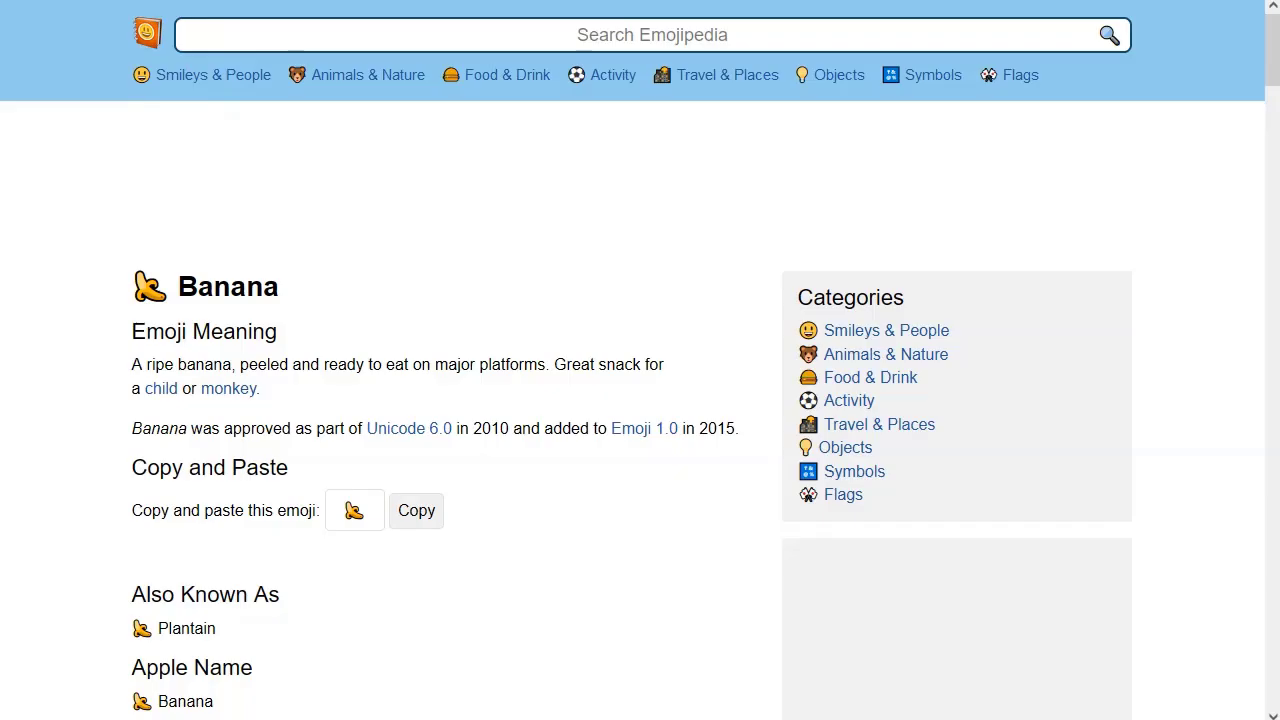
left_click(503, 77)
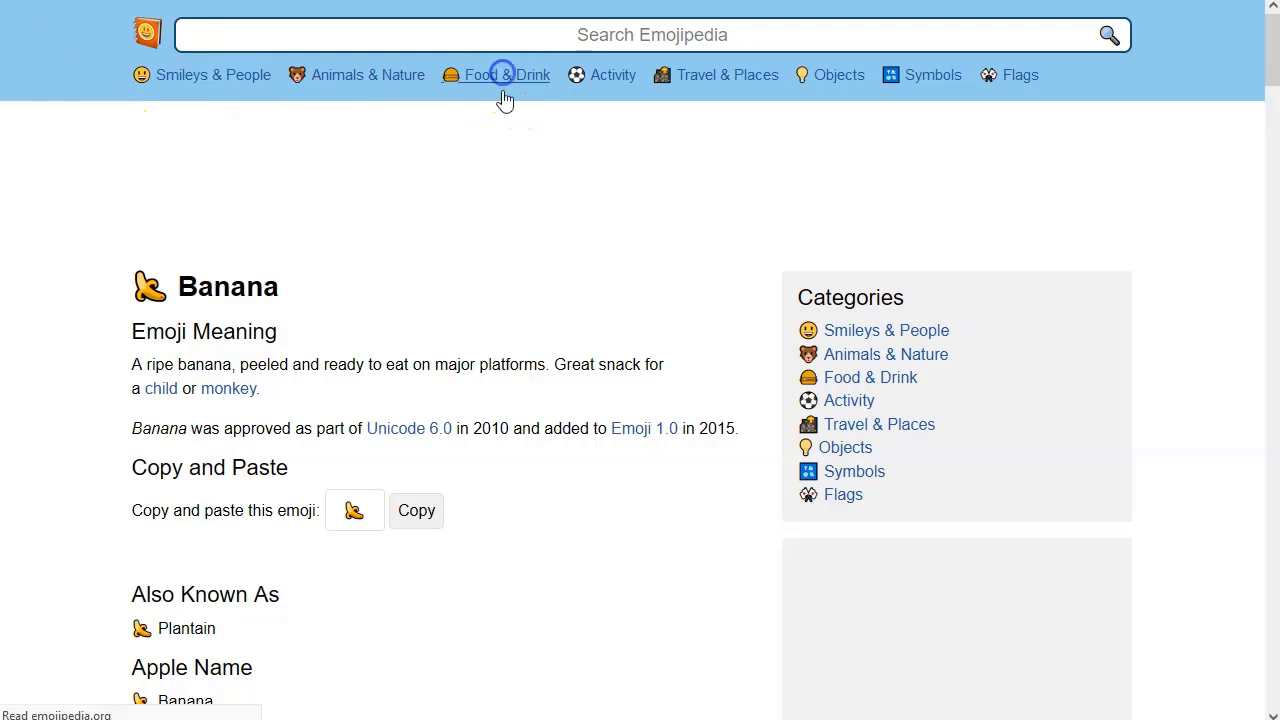
scroll(654, 354, "down", 2)
left_click(169, 234)
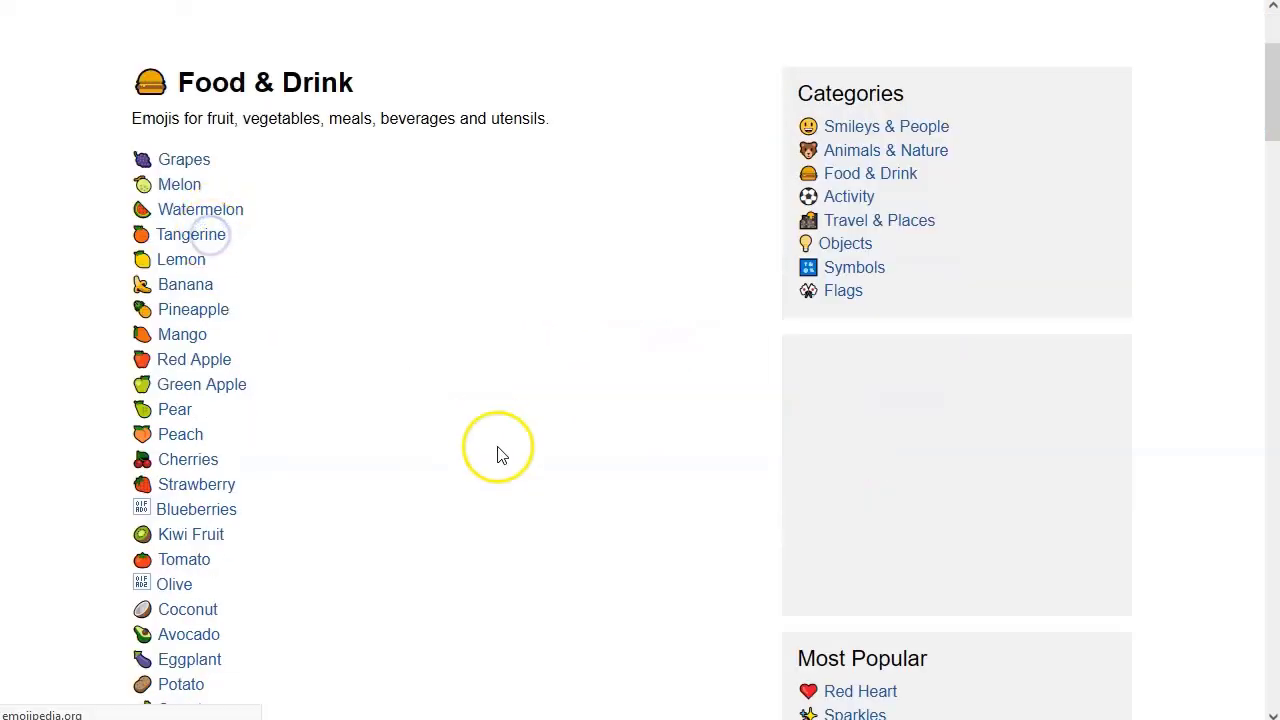
left_click(418, 560)
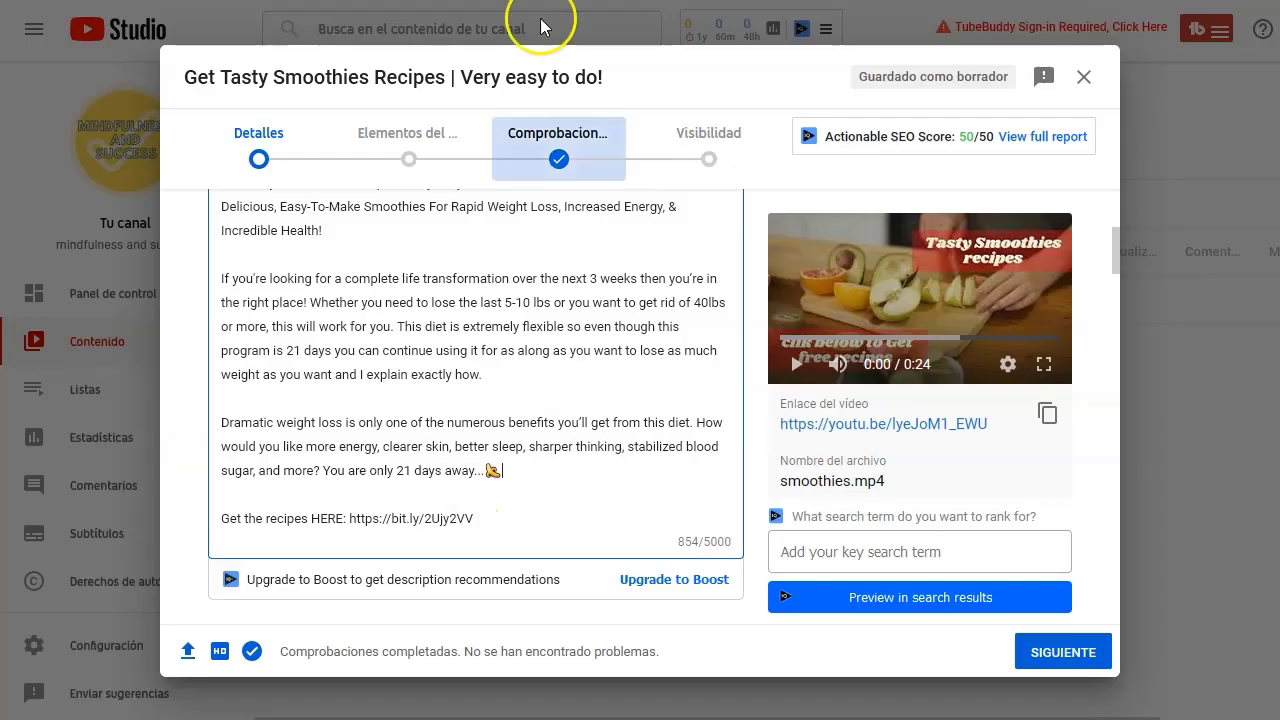
left_click(403, 229)
key("ctrl+v")
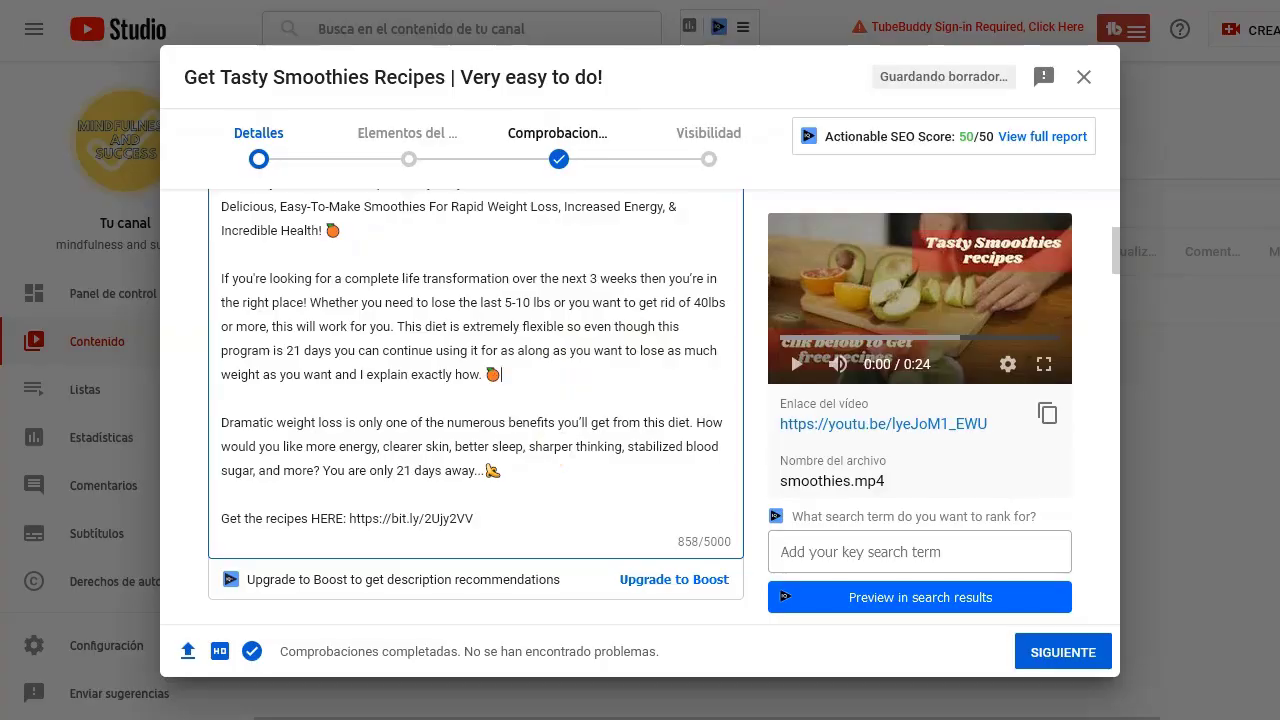
Copy the Pineapple emoji from Emojipedia and paste it after both tangerine emojis in the video description
key("alt+Tab")
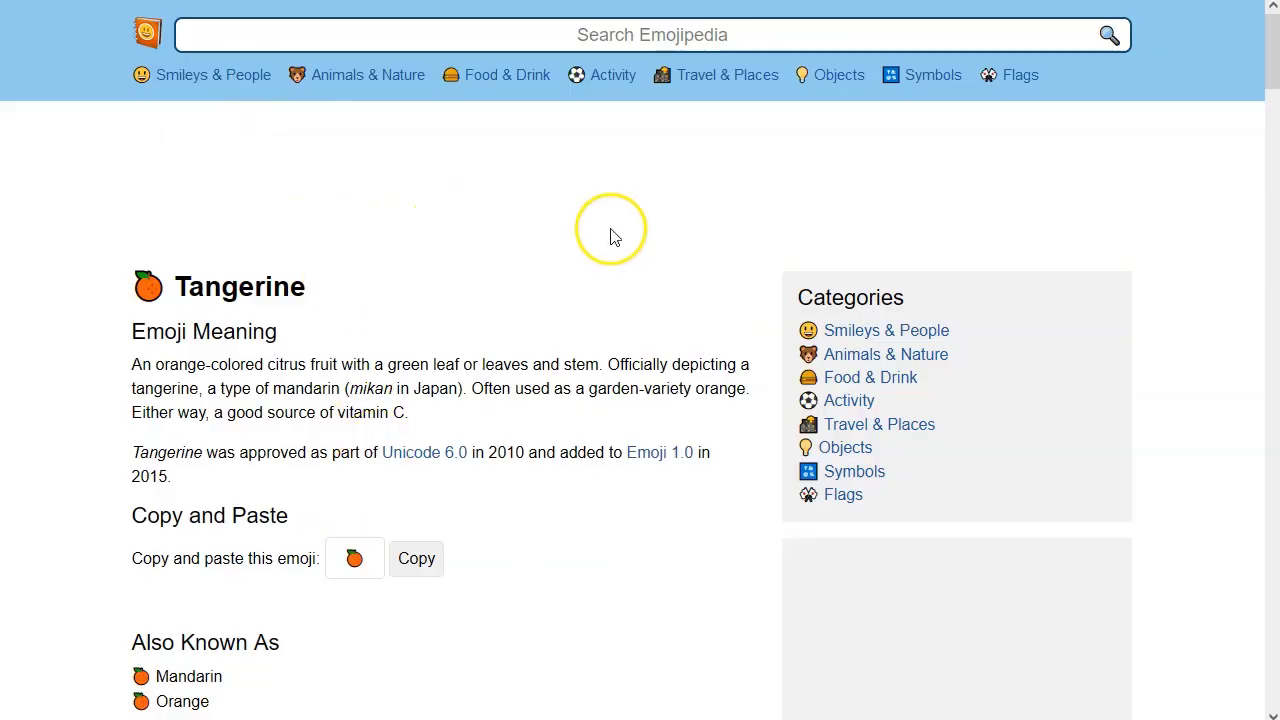
key("alt+Left")
left_click(417, 534)
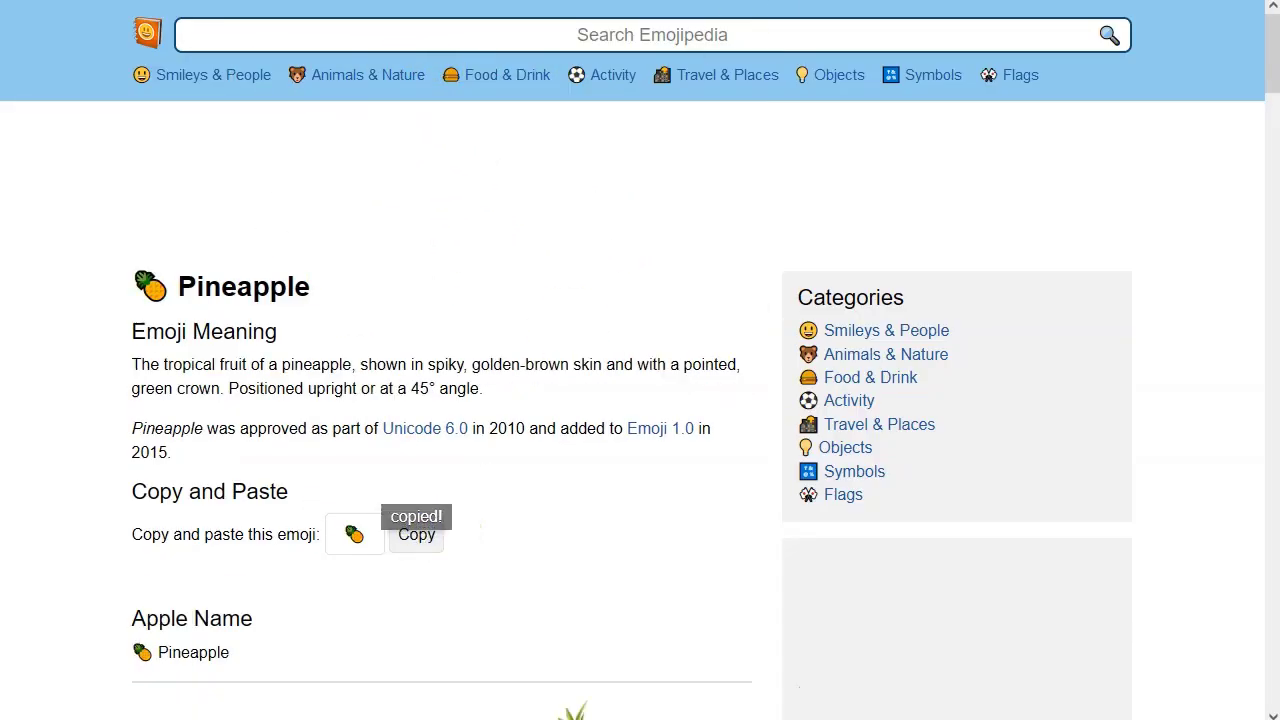
key("alt+Tab")
left_click(540, 380)
key("ctrl+v")
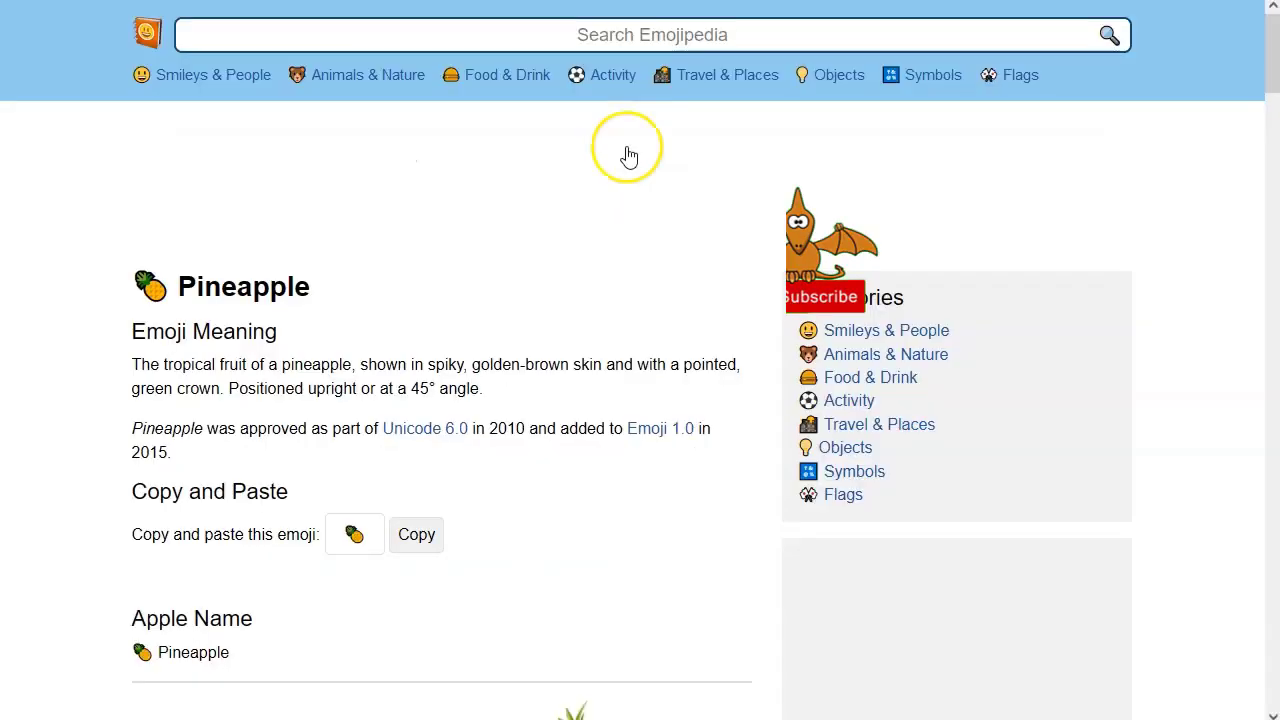
Copy the Strawberry emoji from Emojipedia's Food & Drink list and paste it at the end of the three description paragraphs ending in emojis
left_click(541, 82)
left_click(203, 380)
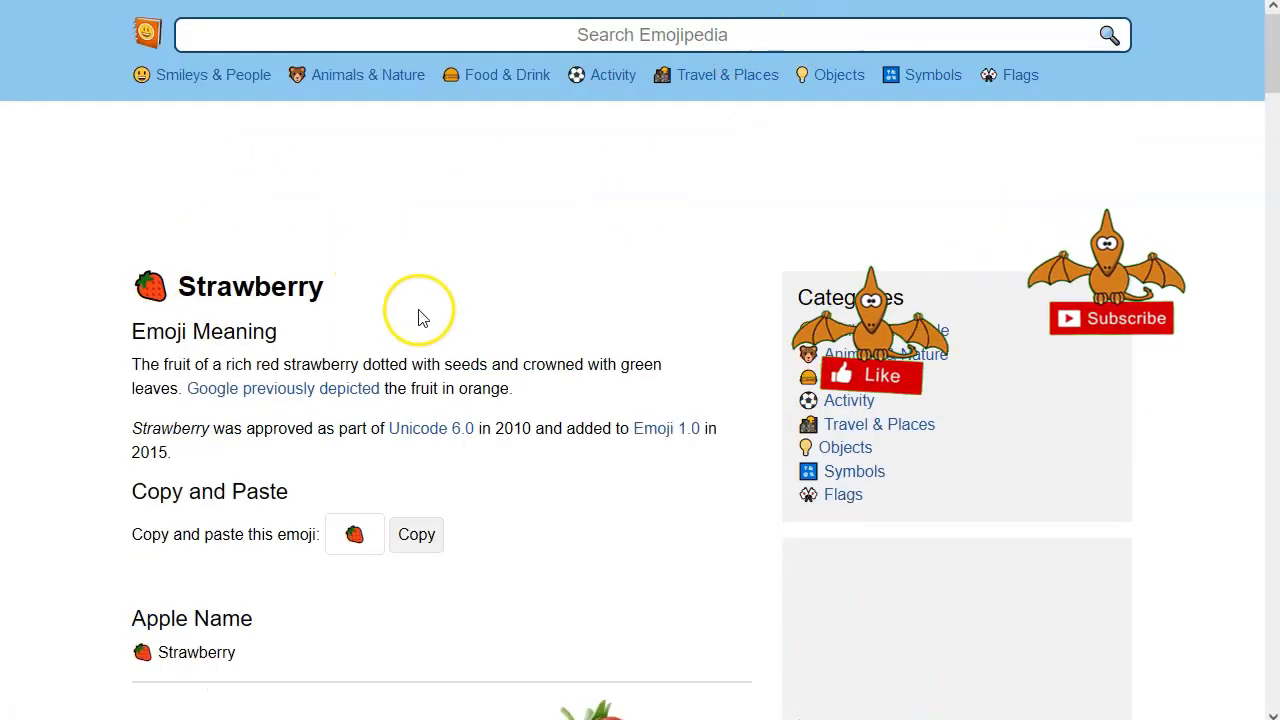
left_click(416, 537)
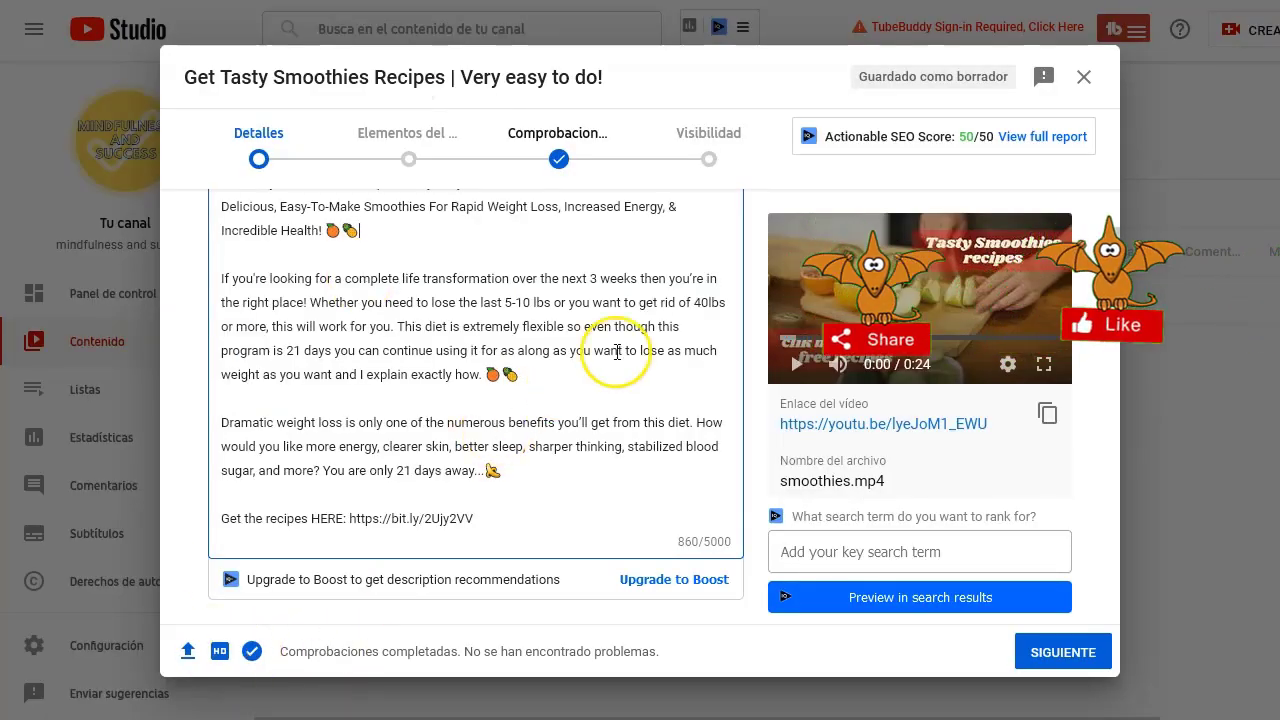
key("ctrl+v")
left_click(551, 389)
key("ctrl+v")
left_click(530, 476)
key("ctrl+v")
Continue past the video elements without adding any, set the visibility to Público and publish the video
scroll(460, 386, "down", 10)
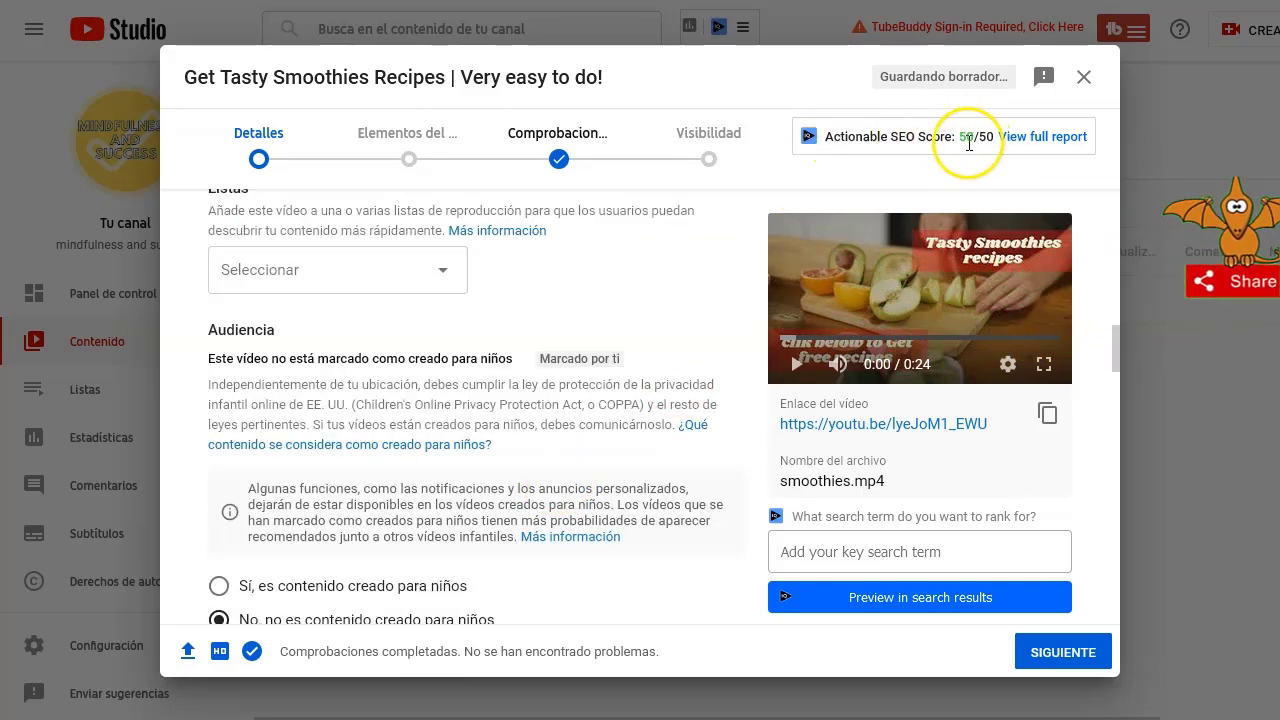
scroll(800, 480, "down", 3)
scroll(684, 515, "down", 15)
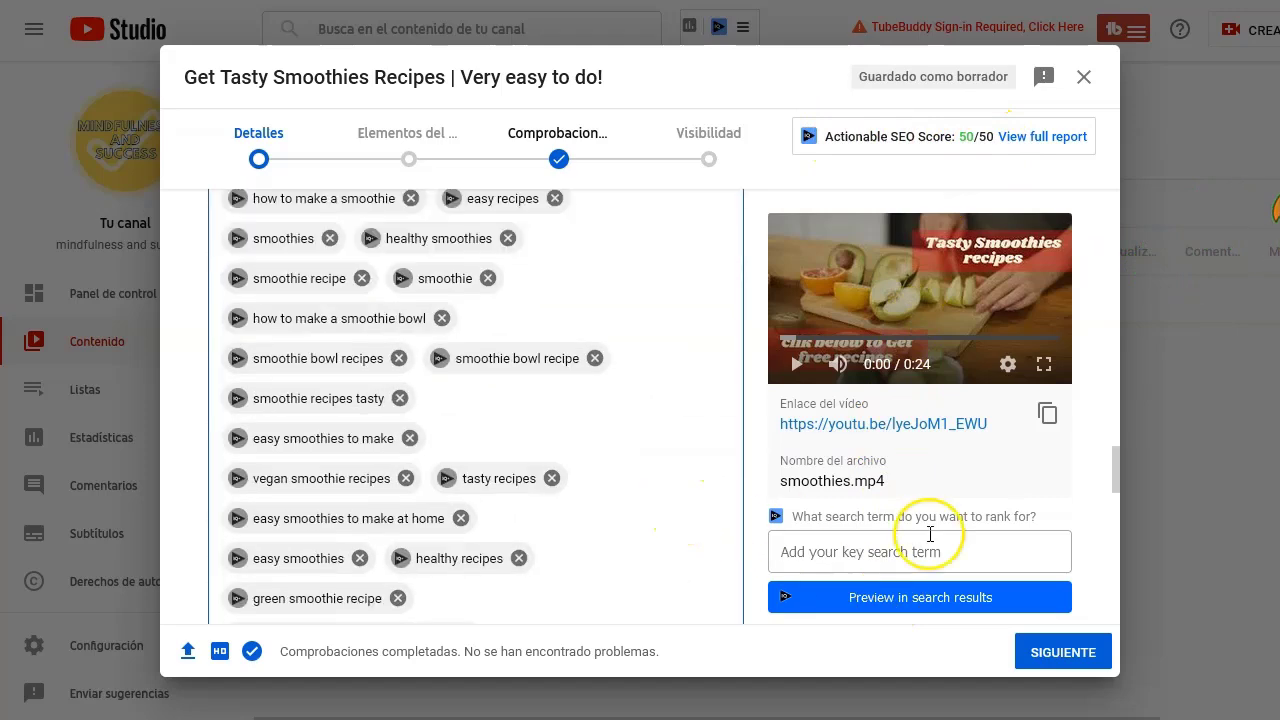
left_click(1045, 655)
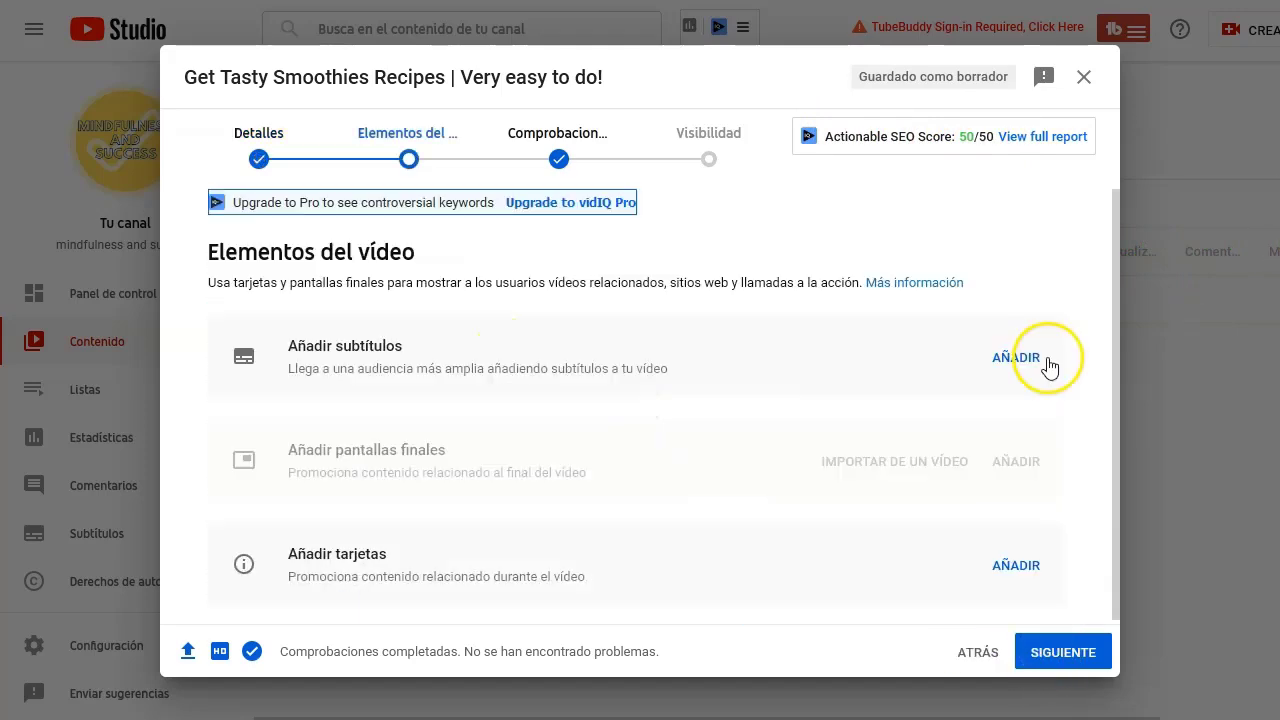
left_click(1062, 656)
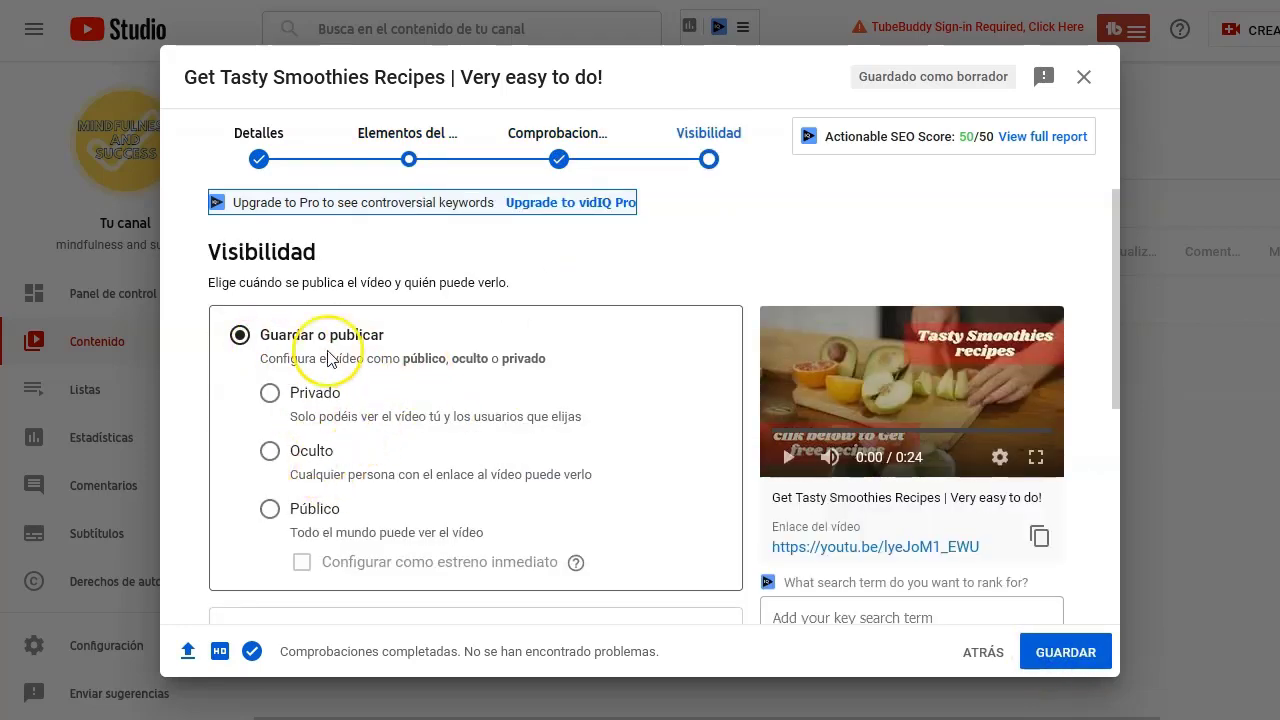
left_click(298, 512)
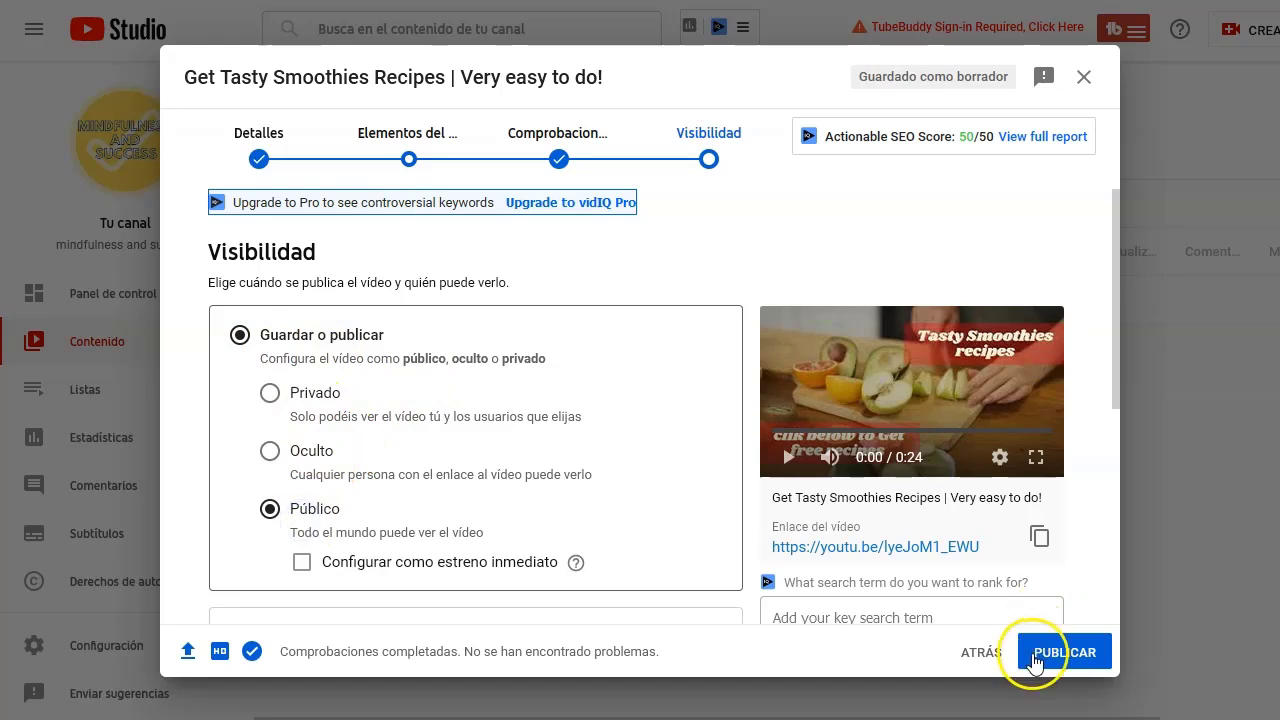
left_click(1066, 652)
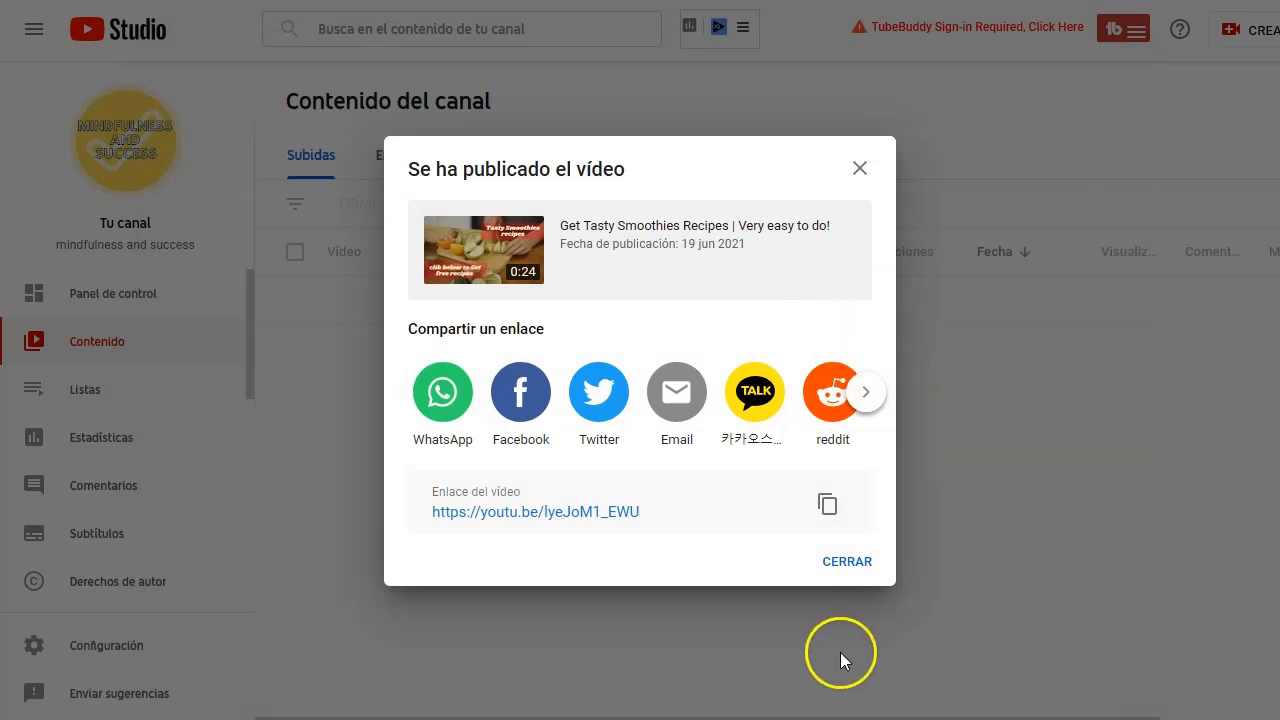
Copy the published video's link and paste it in the Notepad++ notes under a new "Video" heading below the shortened link
left_click(827, 504)
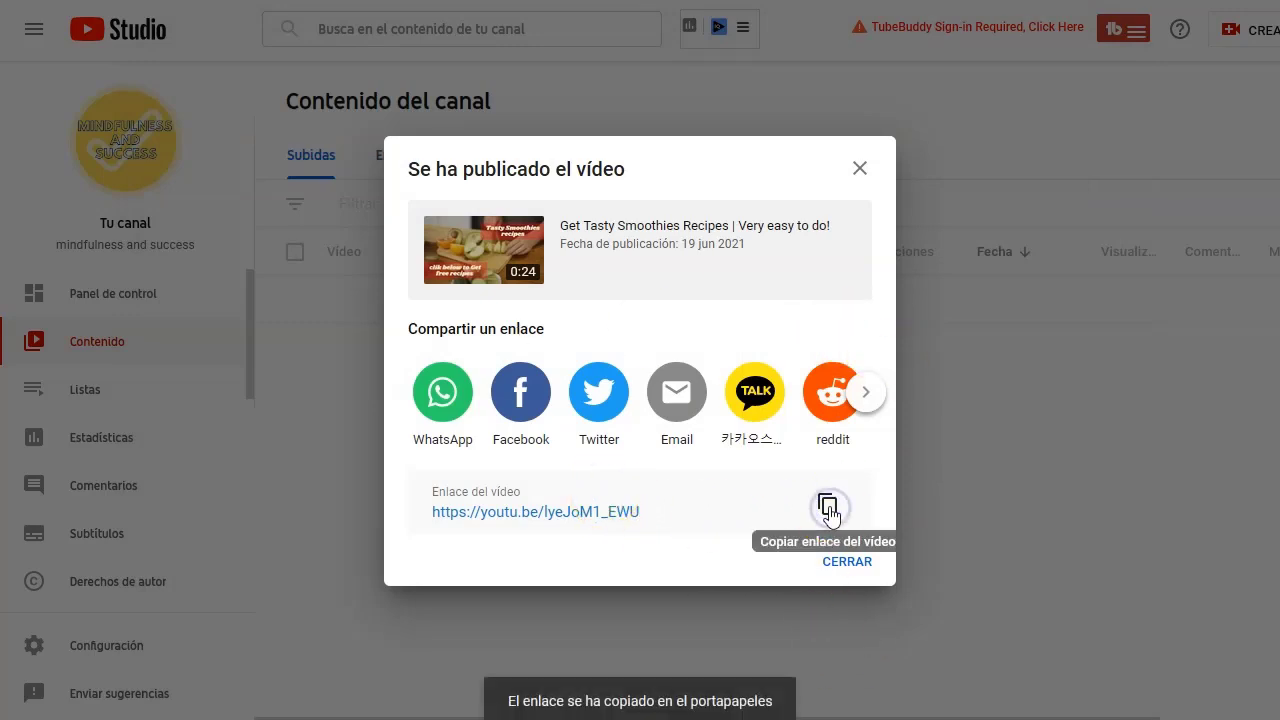
key("alt+Tab")
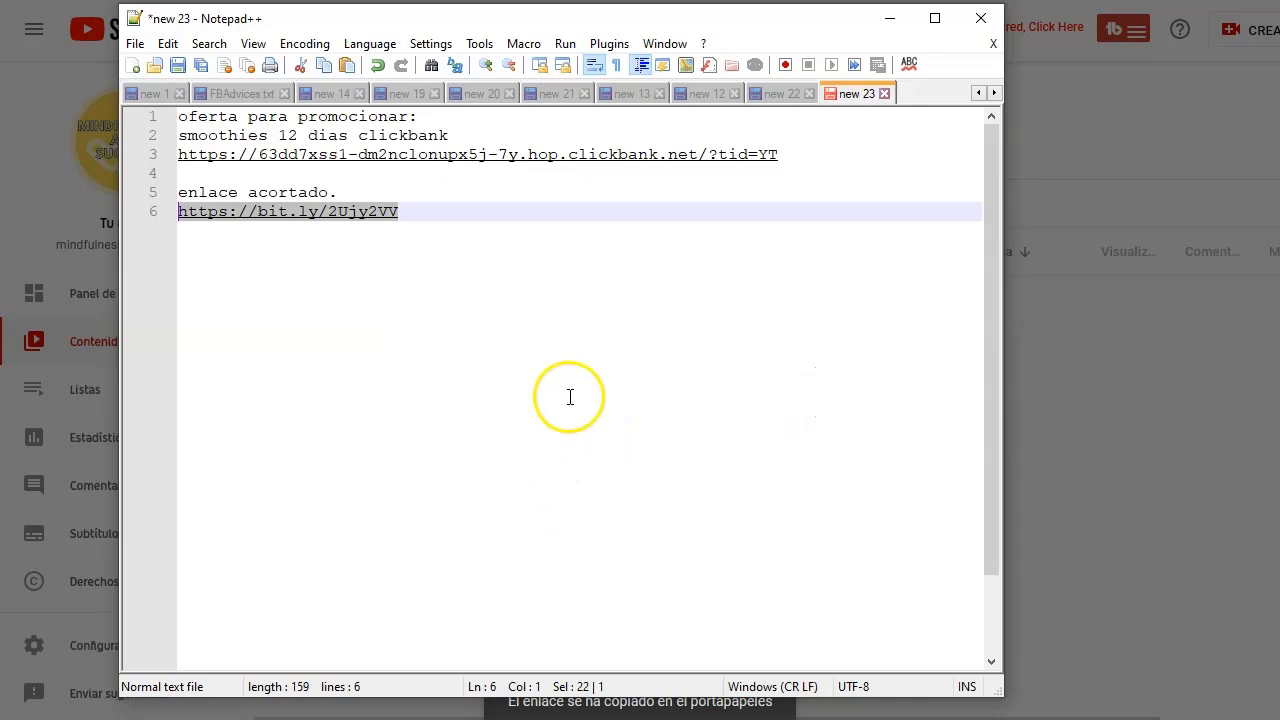
key("End")
key("Return")
key("Return")
key("Return")
type("Video")
key("Return")
key("ctrl+v")
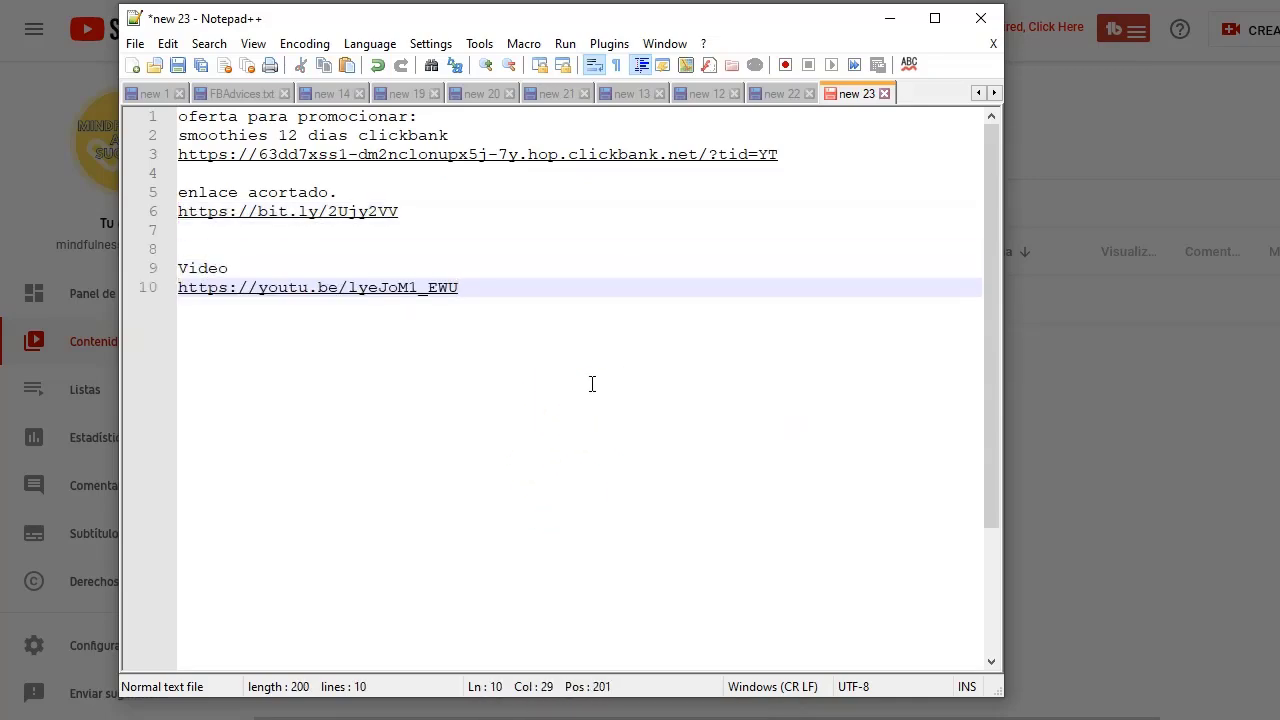
In YouTube Studio, copy the smoothie video's description from its first line through the "Incredible Health!" emojis and return to the channel content list
key("alt+Tab")
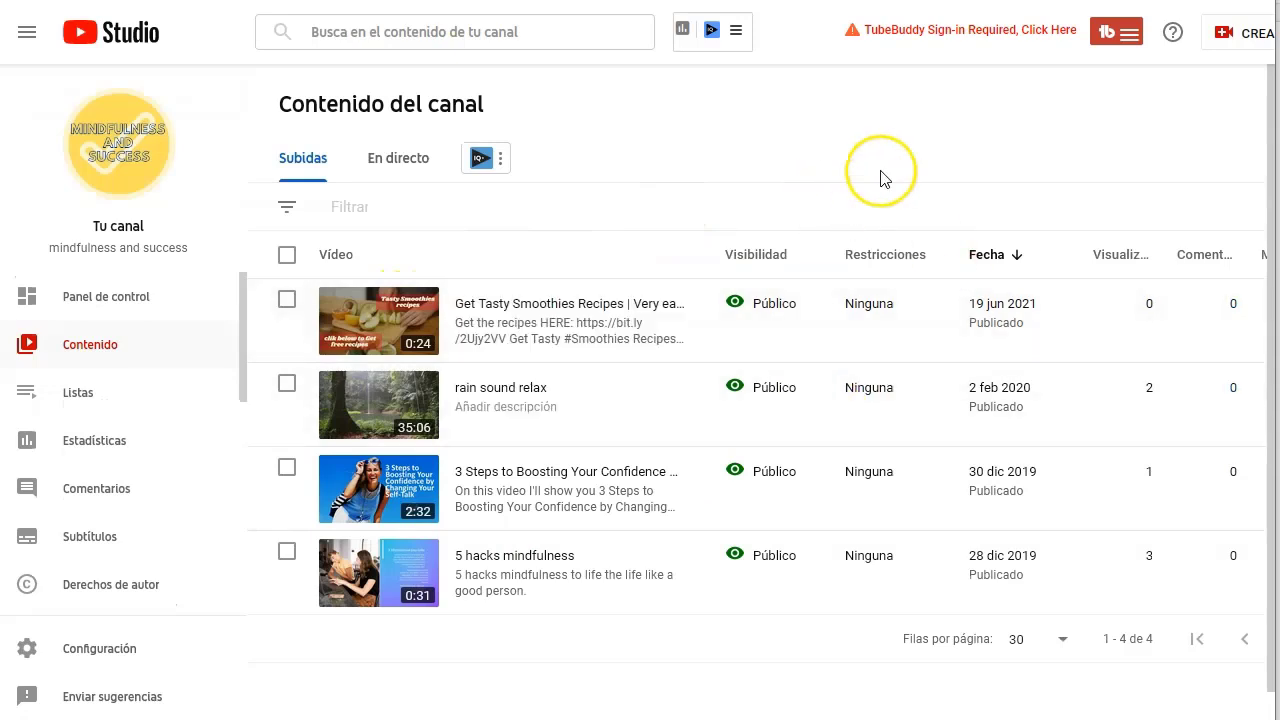
left_click(365, 329)
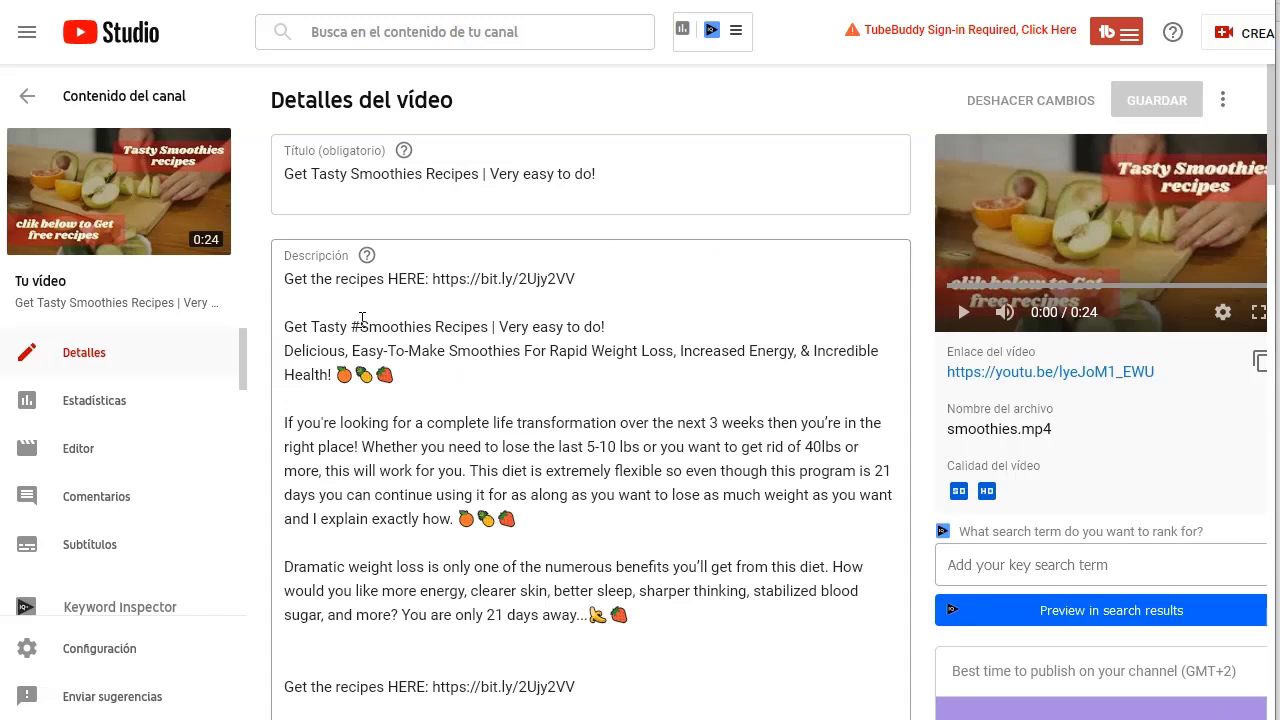
mouse_move(287, 278)
left_mouse_down()
mouse_move(414, 351)
mouse_move(427, 377)
left_mouse_up()
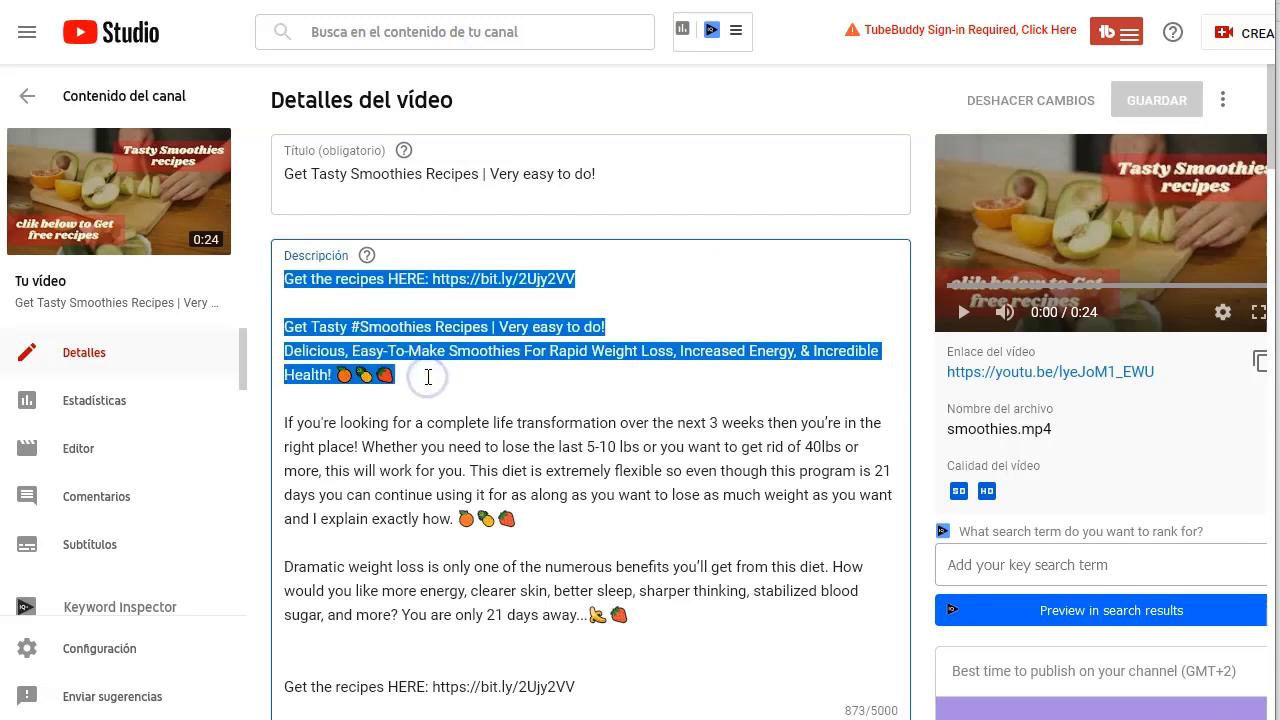
left_click(668, 180)
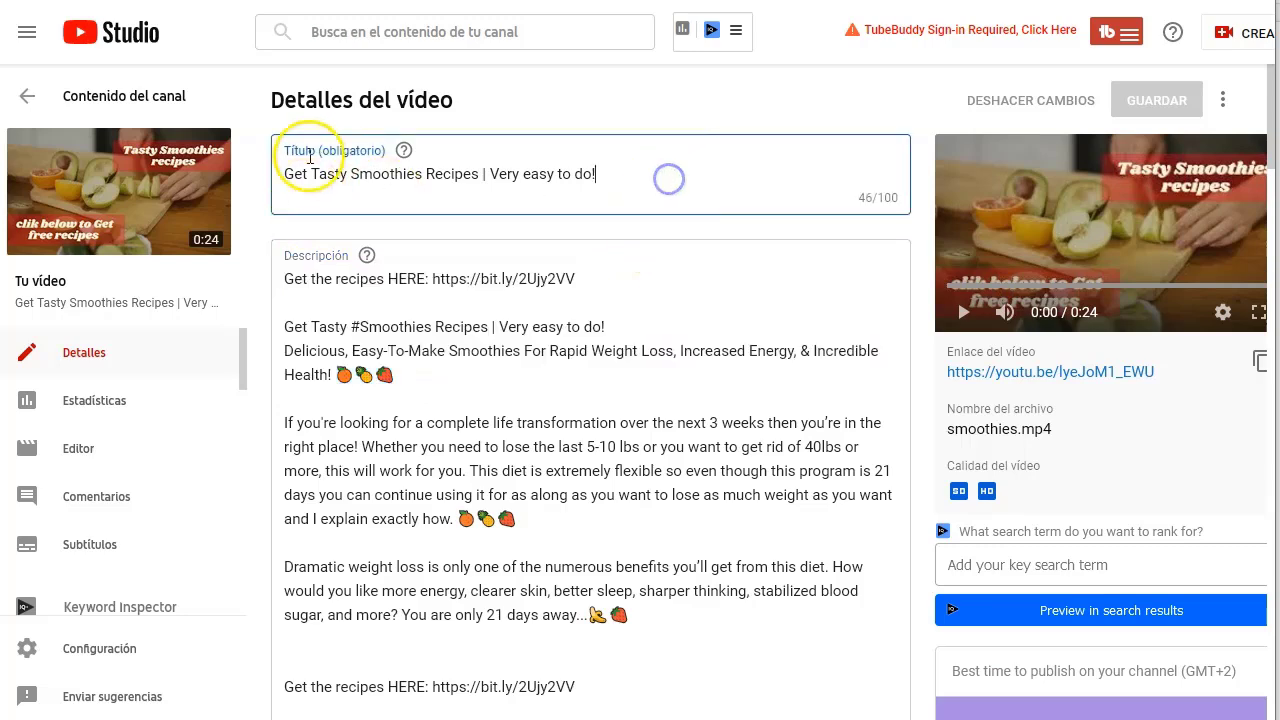
left_click(27, 95)
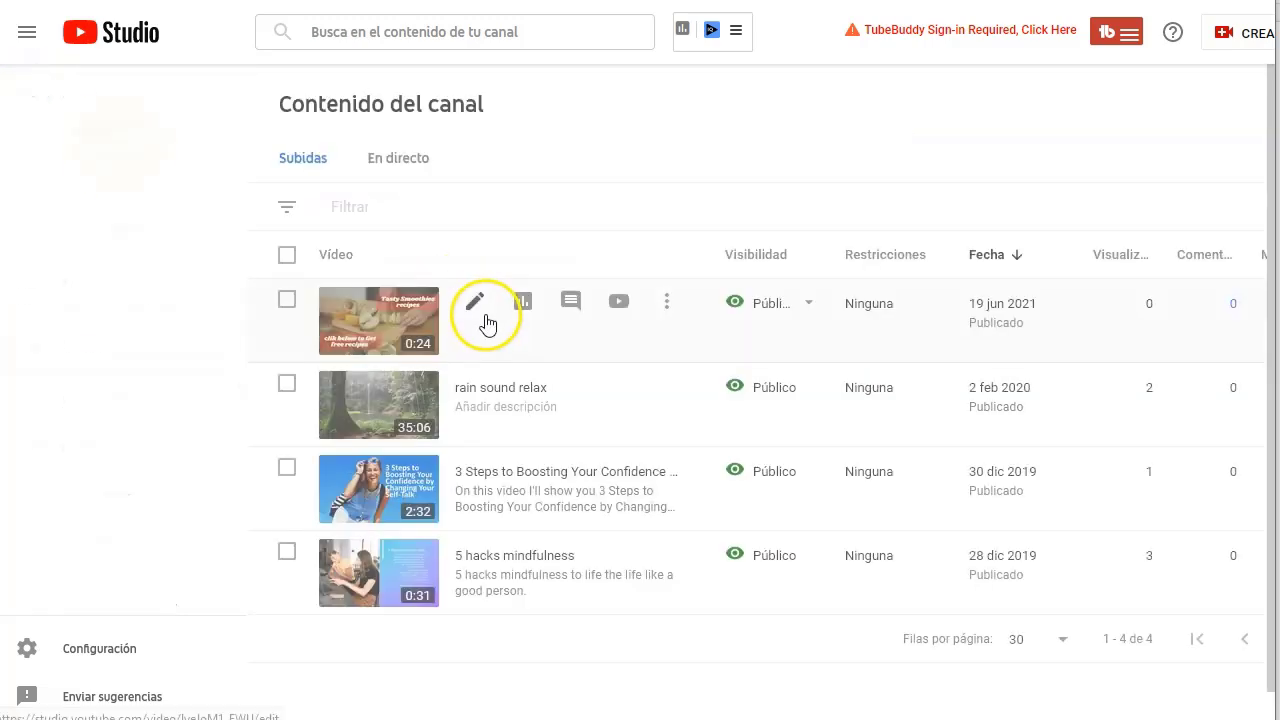
Open the smoothie video on YouTube and post the copied description opening as a public comment
left_click(618, 302)
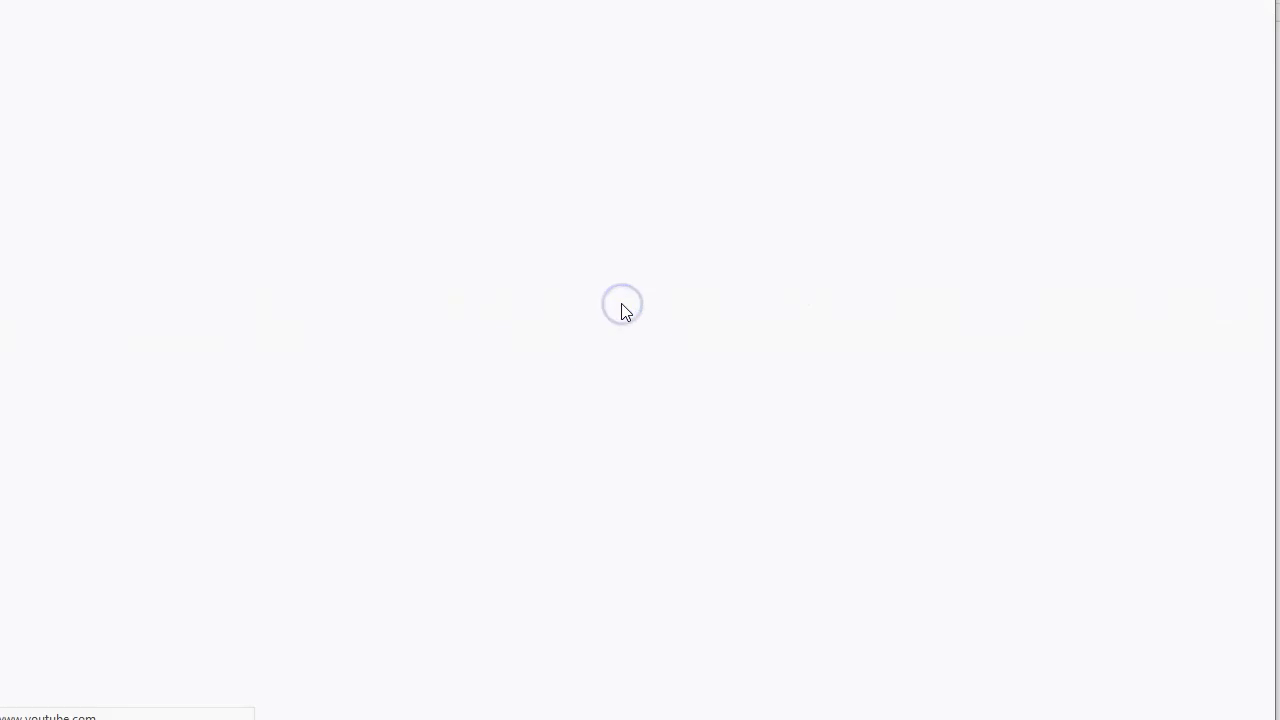
scroll(294, 534, "down", 4)
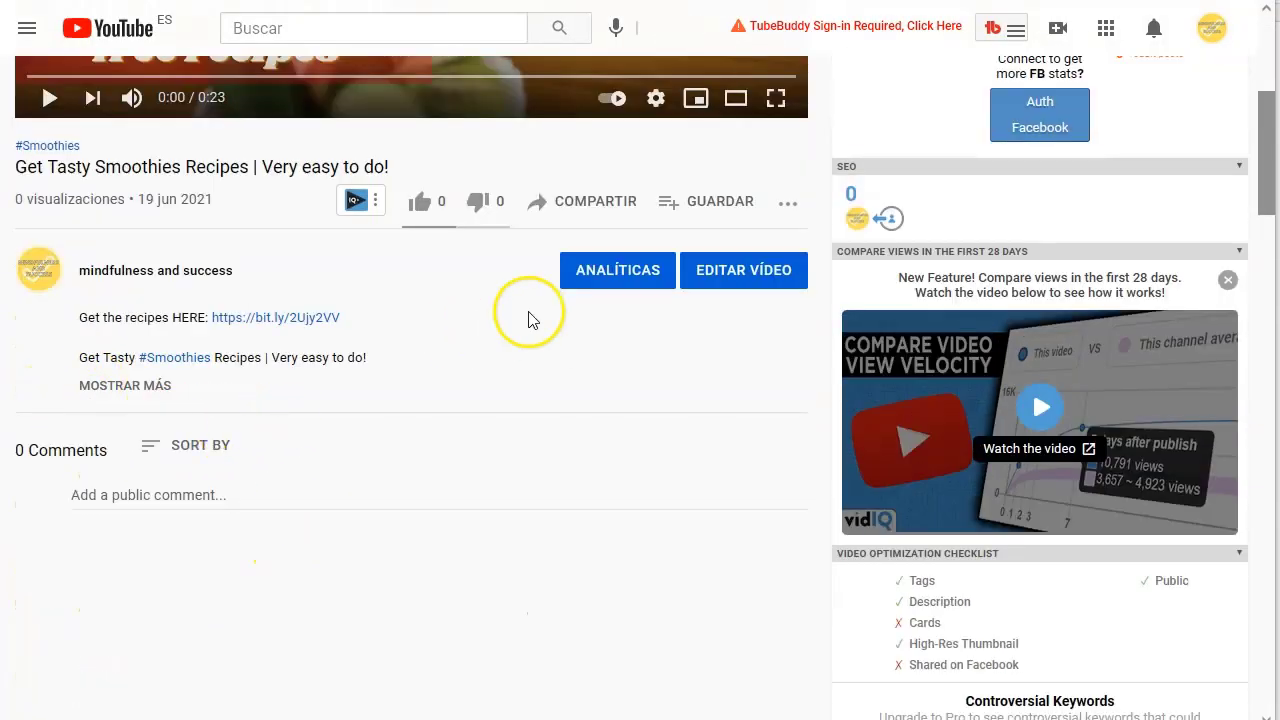
left_click(177, 493)
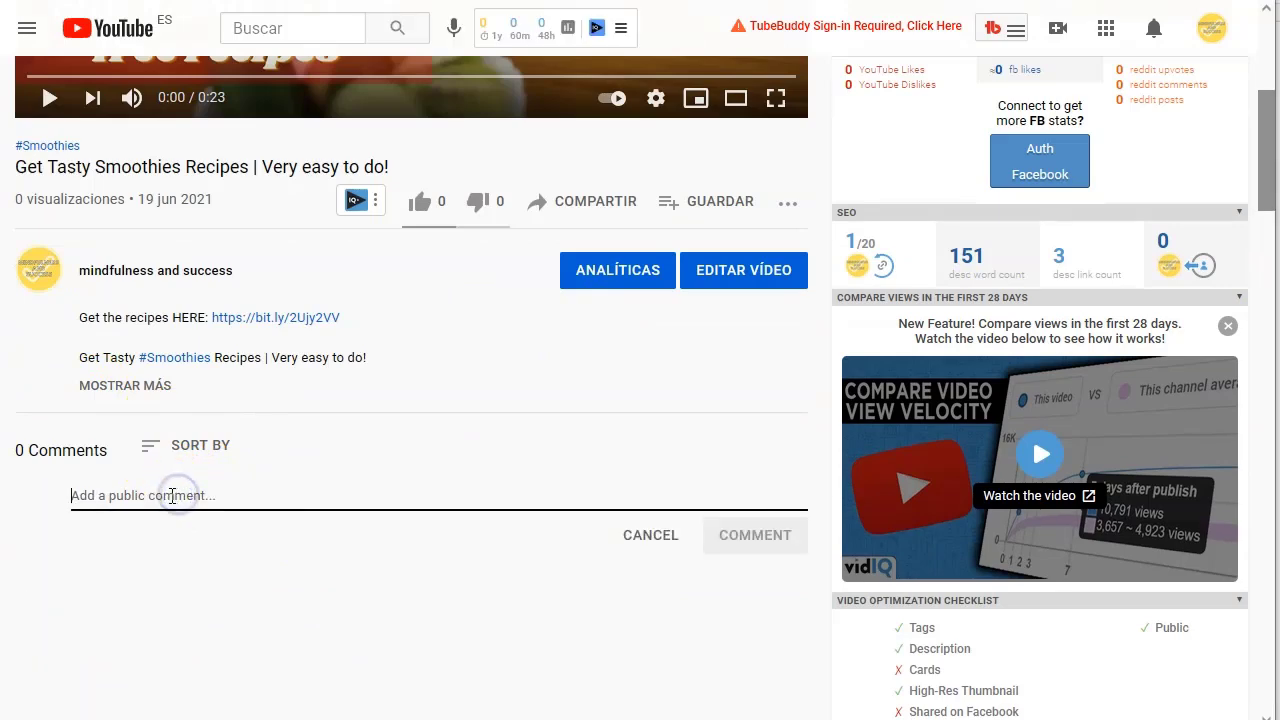
key("ctrl+v")
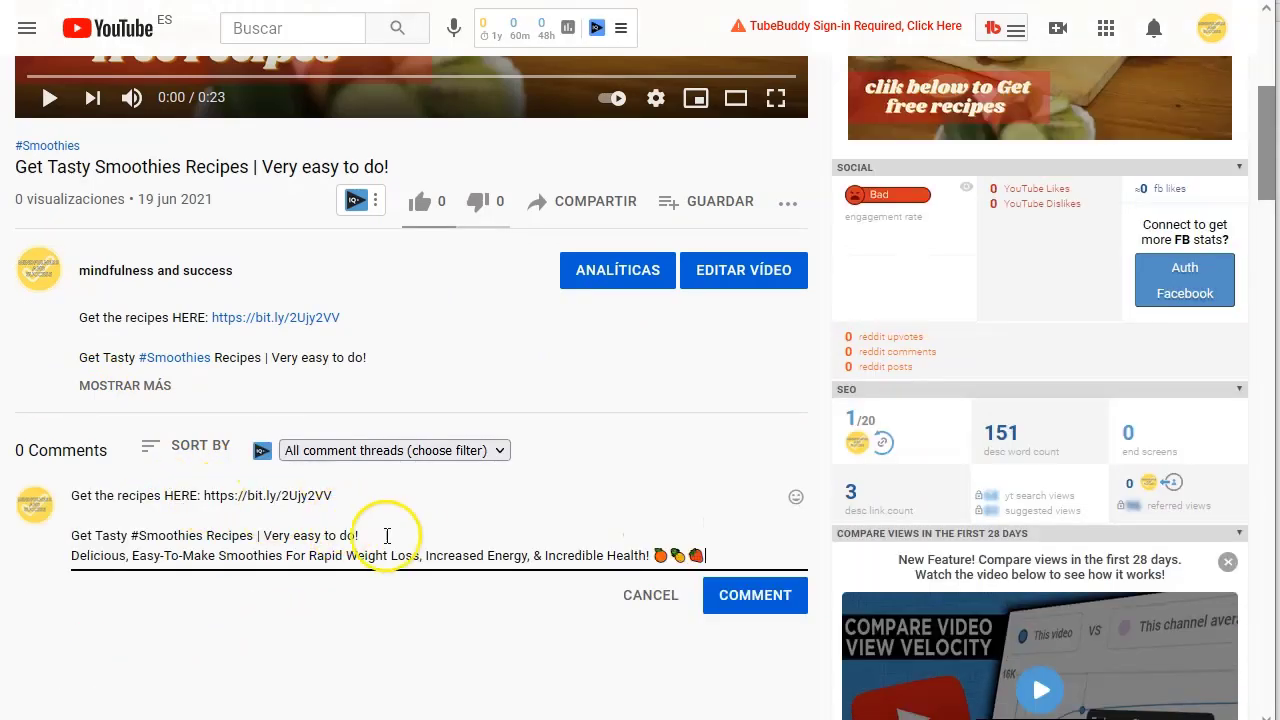
left_click(758, 597)
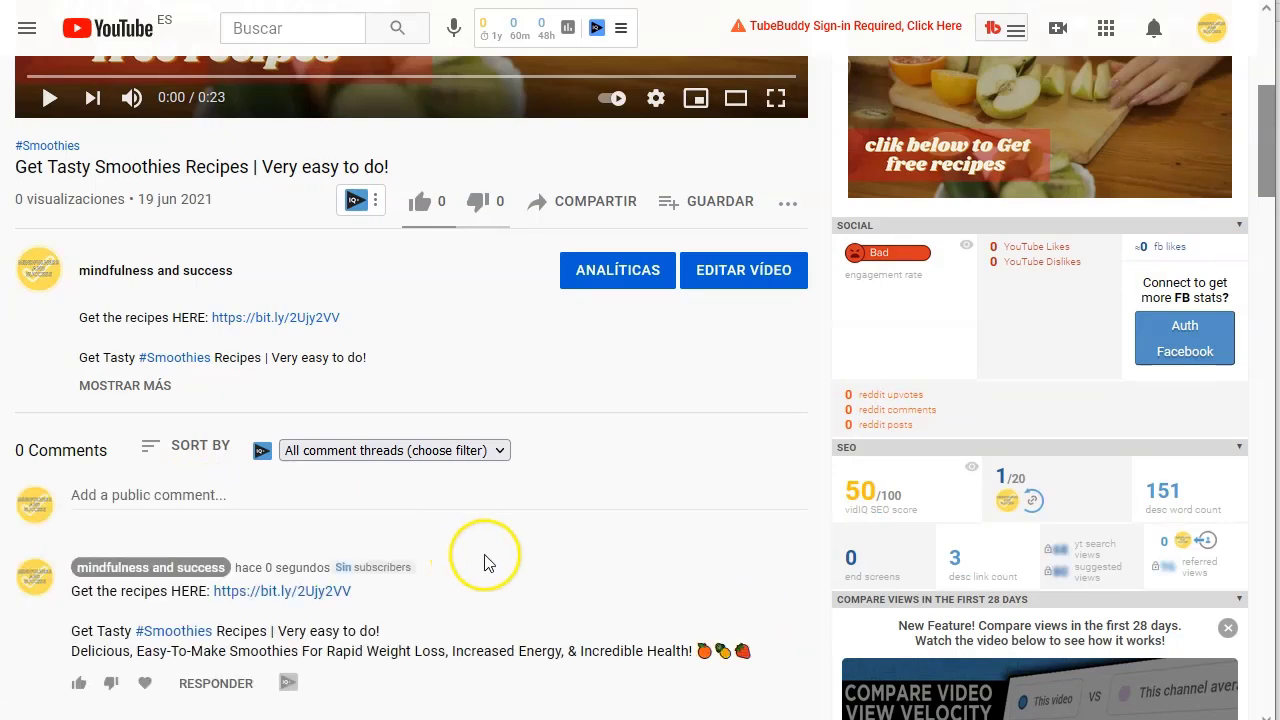
Pin the newly posted recipe-link comment to the video and confirm it
scroll(480, 551, "down", 1)
left_click(788, 478)
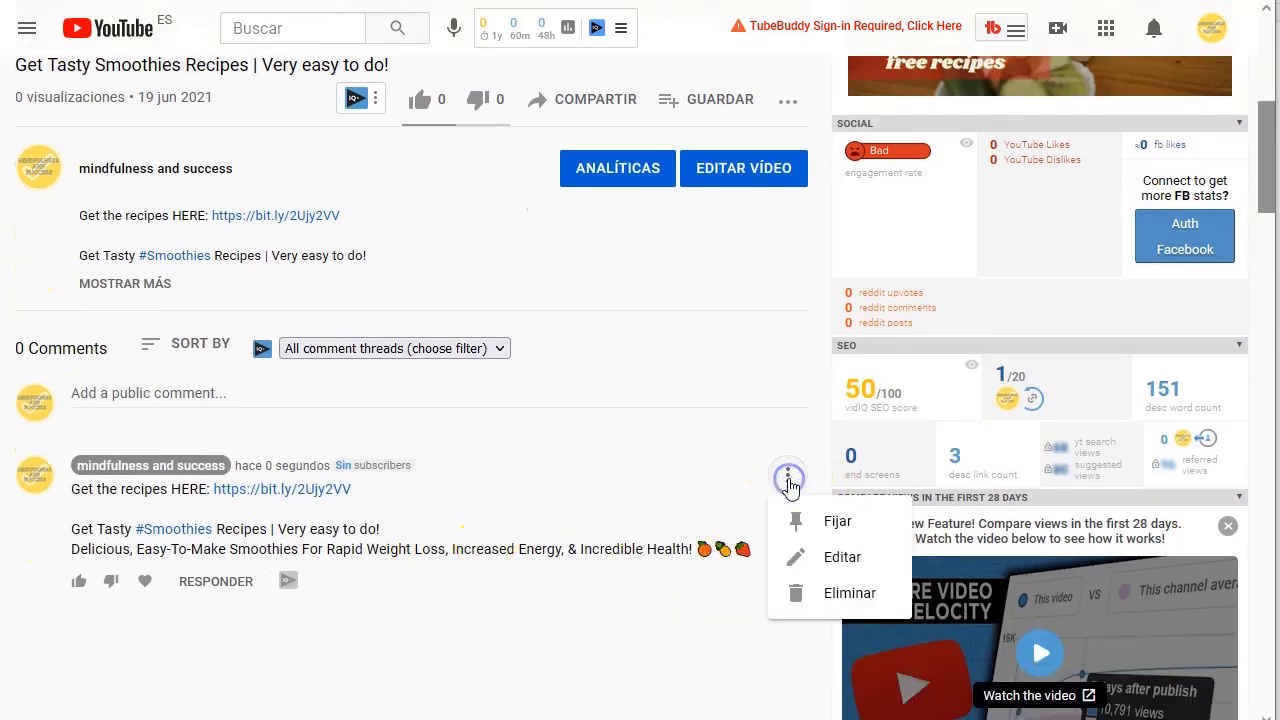
left_click(808, 521)
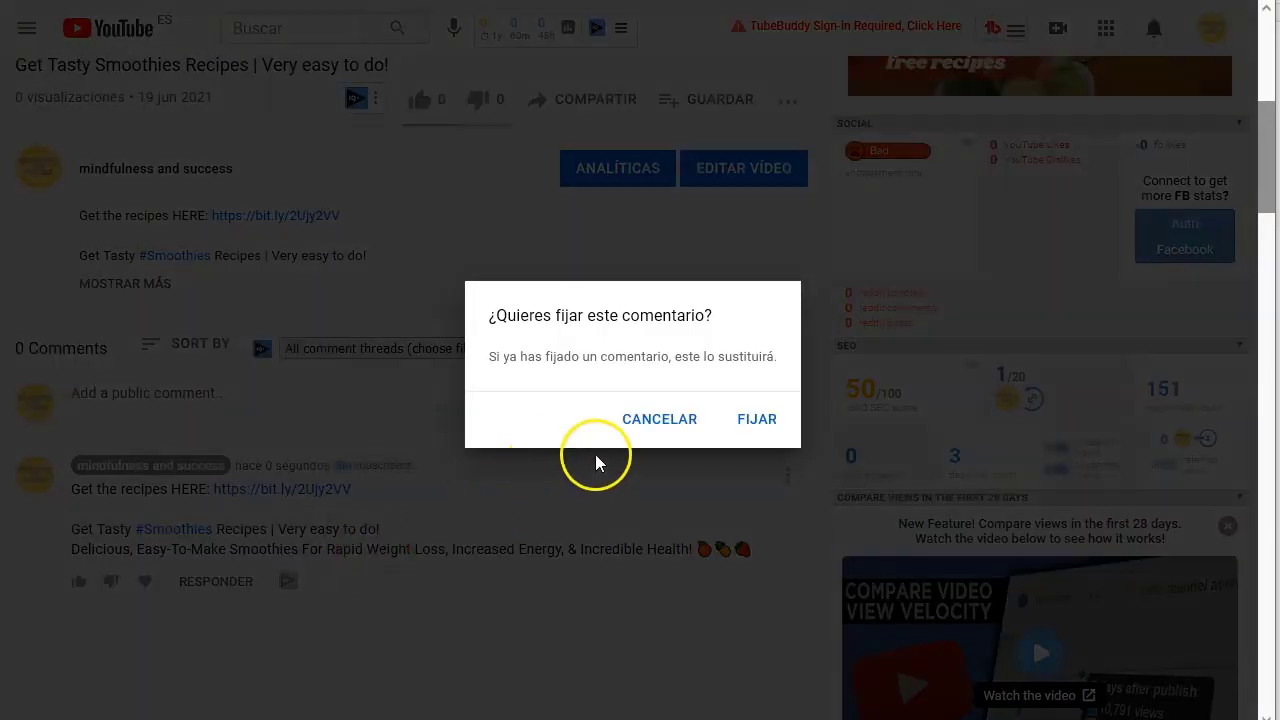
left_click(762, 419)
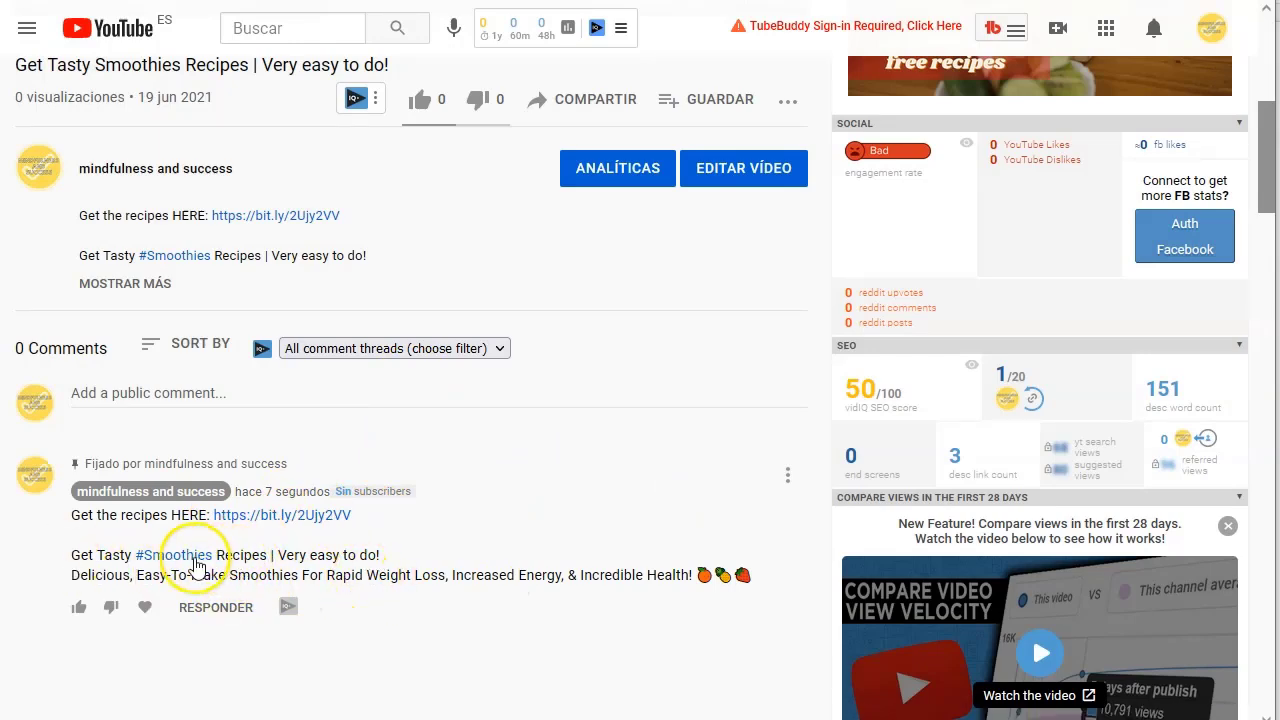
Switch to the SEOClerks marketplace and examine the YouTube embed and backlink services listed for "video embed"
scroll(686, 474, "up", 5)
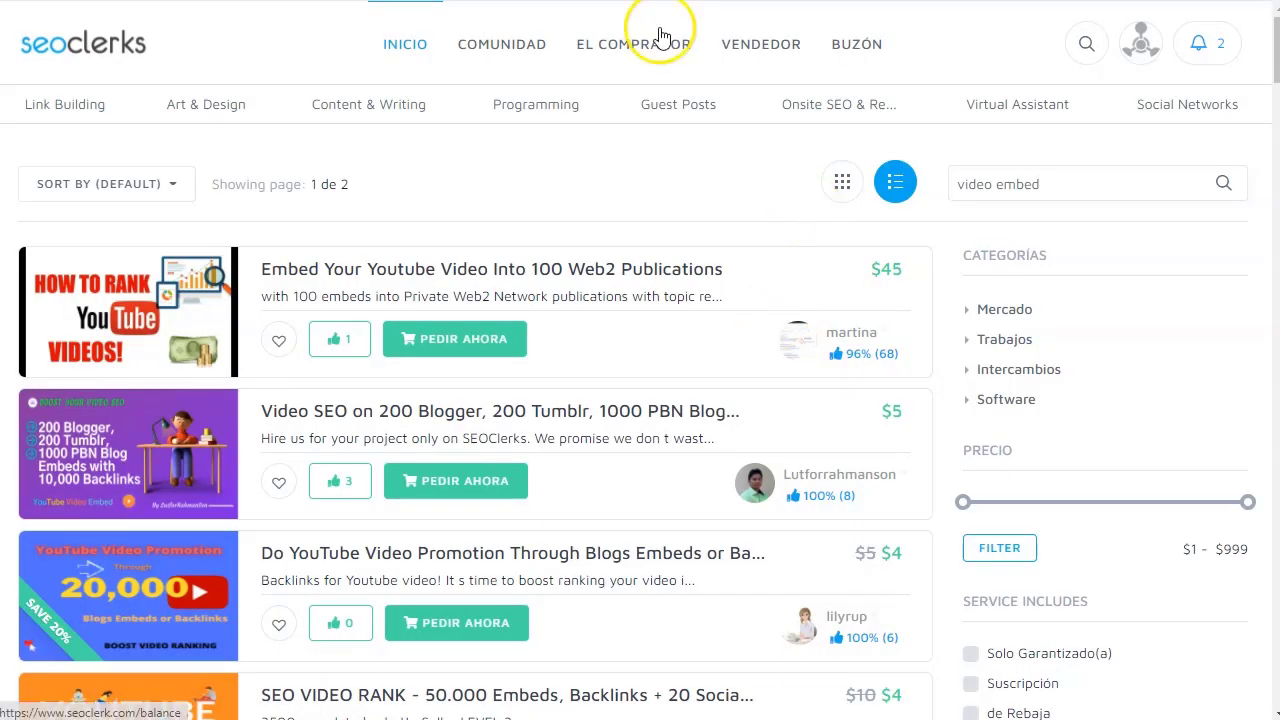
left_click(1043, 184)
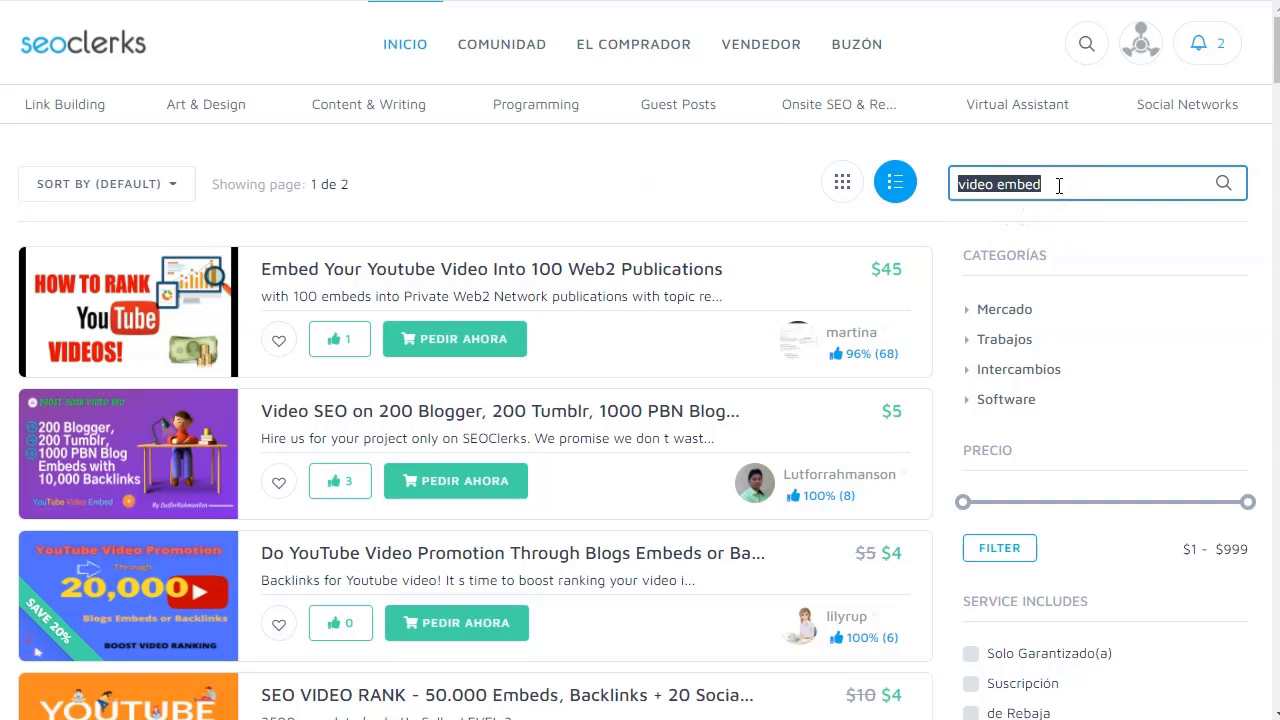
left_click(1037, 336)
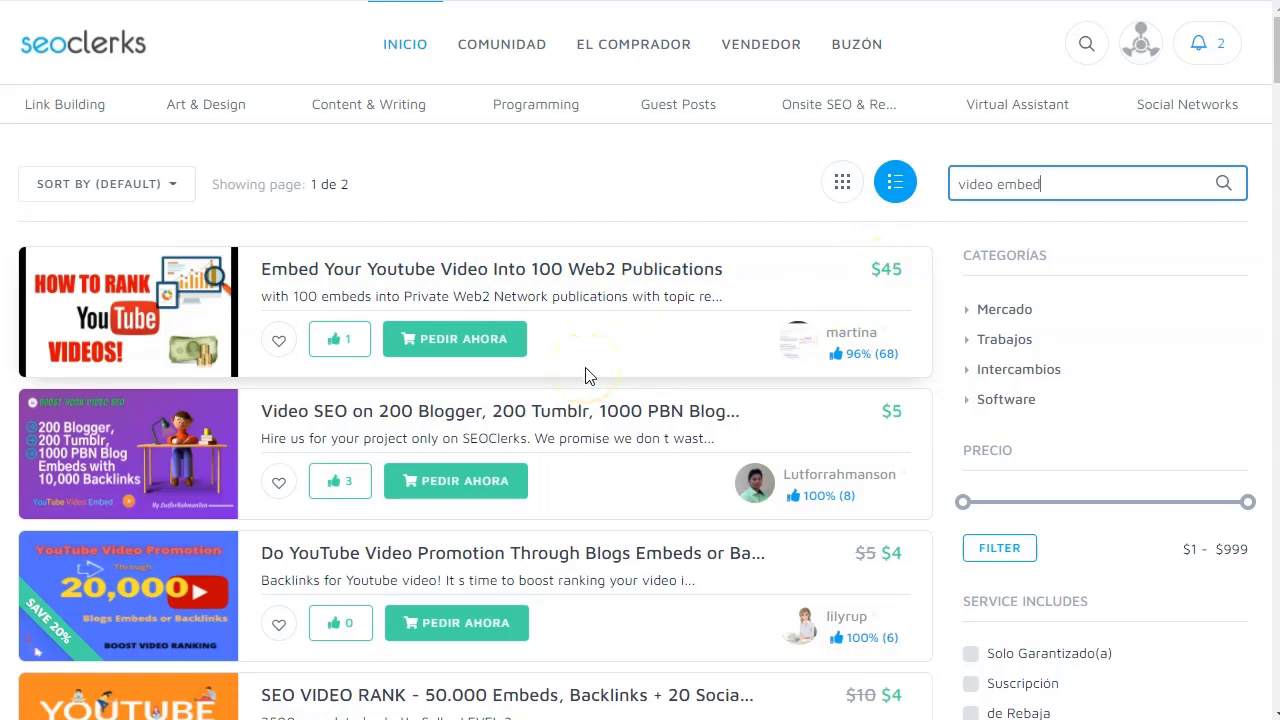
scroll(585, 375, "down", 2)
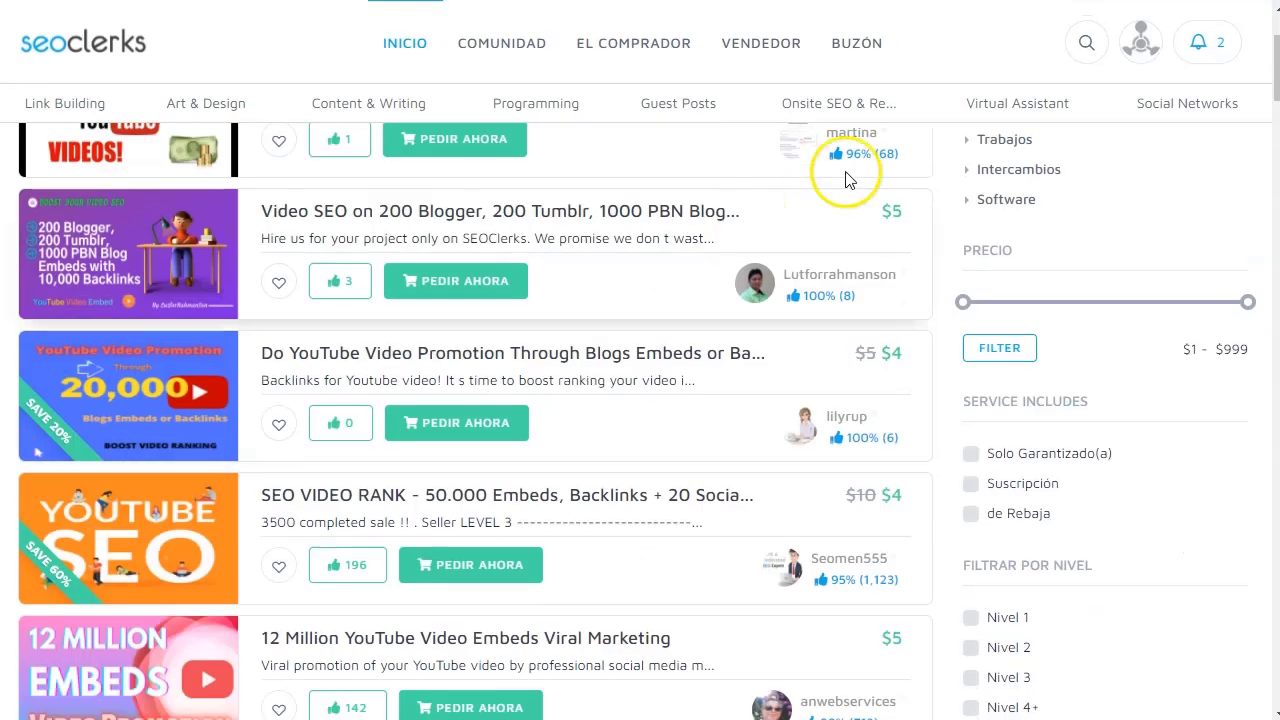
scroll(875, 361, "down", 5)
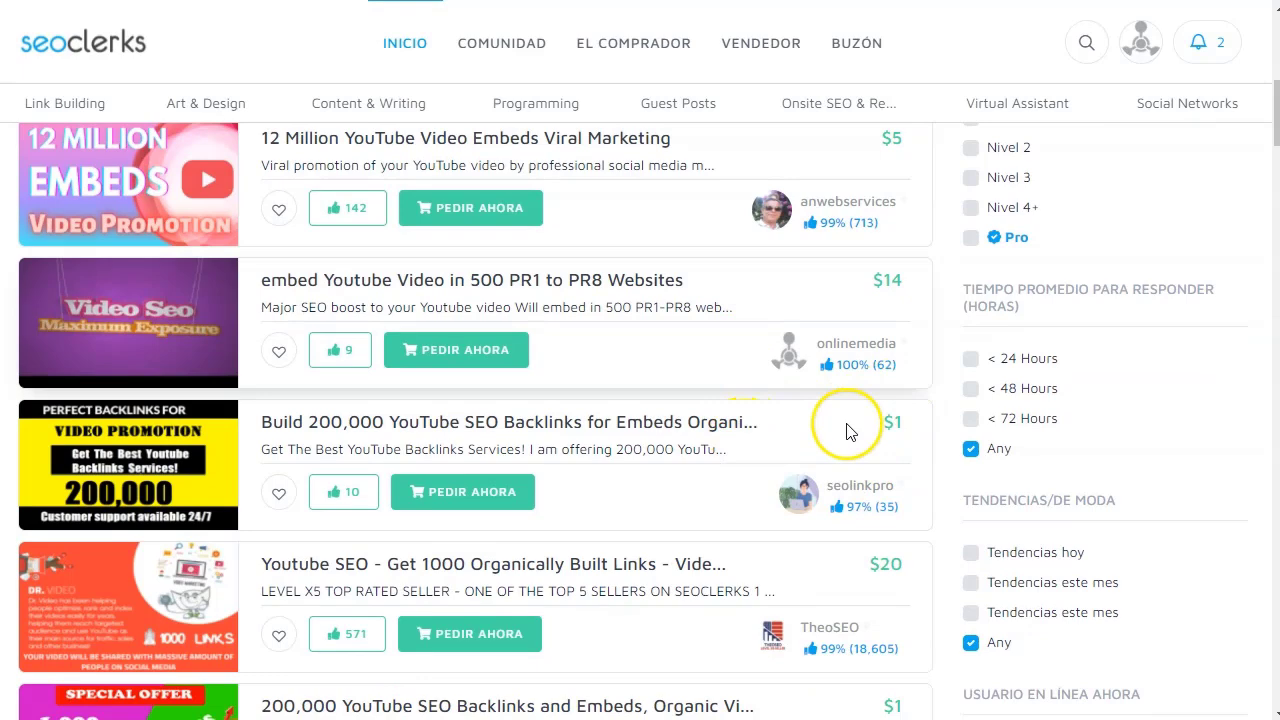
scroll(234, 444, "down", 2)
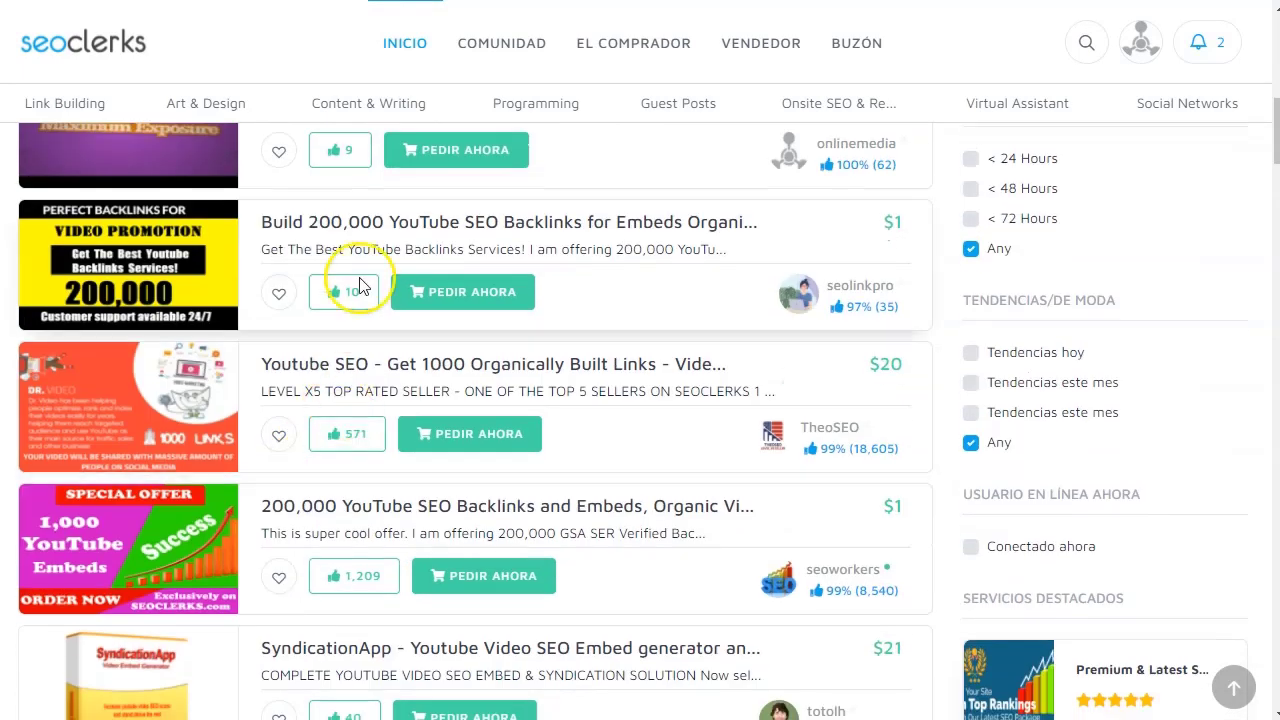